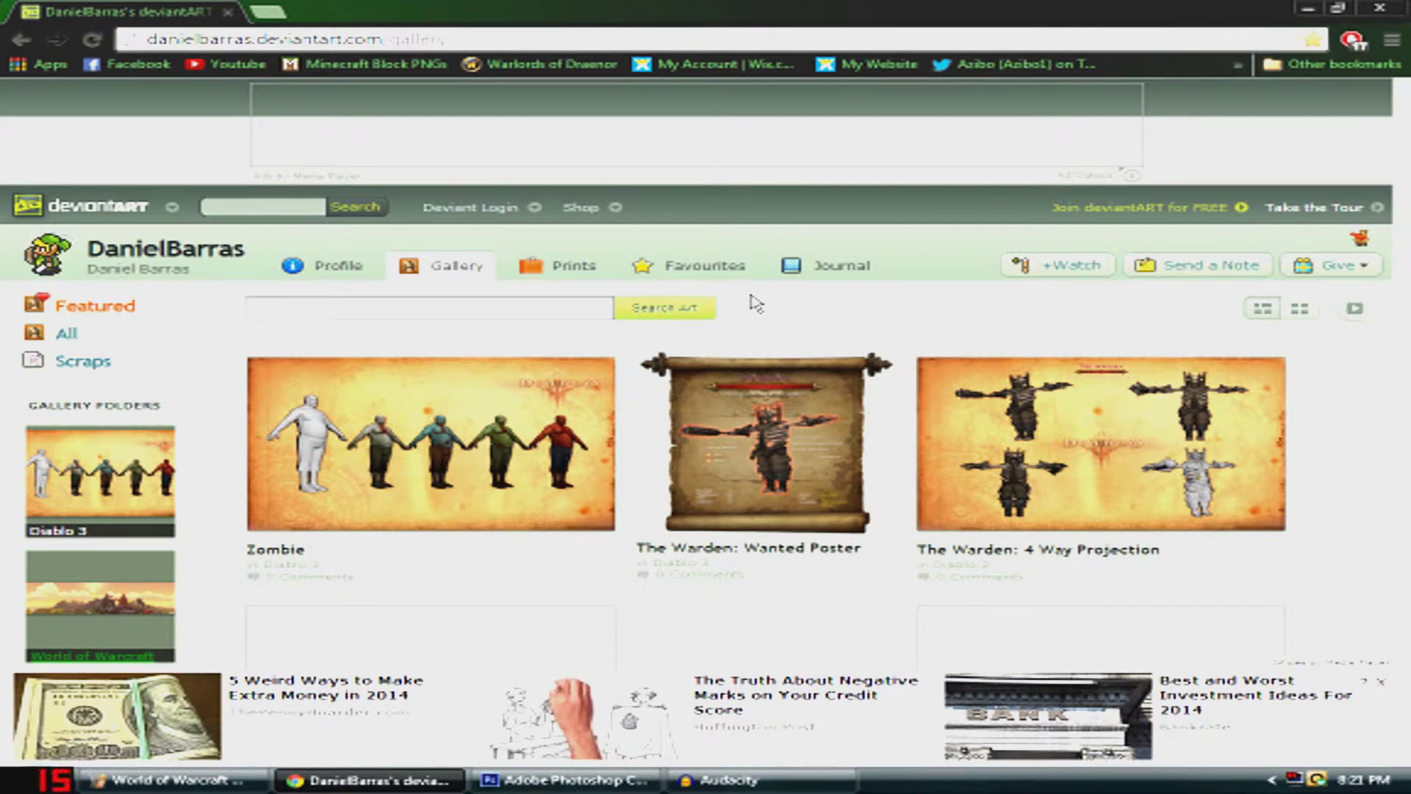
Load the saved .chr night elf character with its glowing purple polearm in the Model Viewer
click(796, 367)
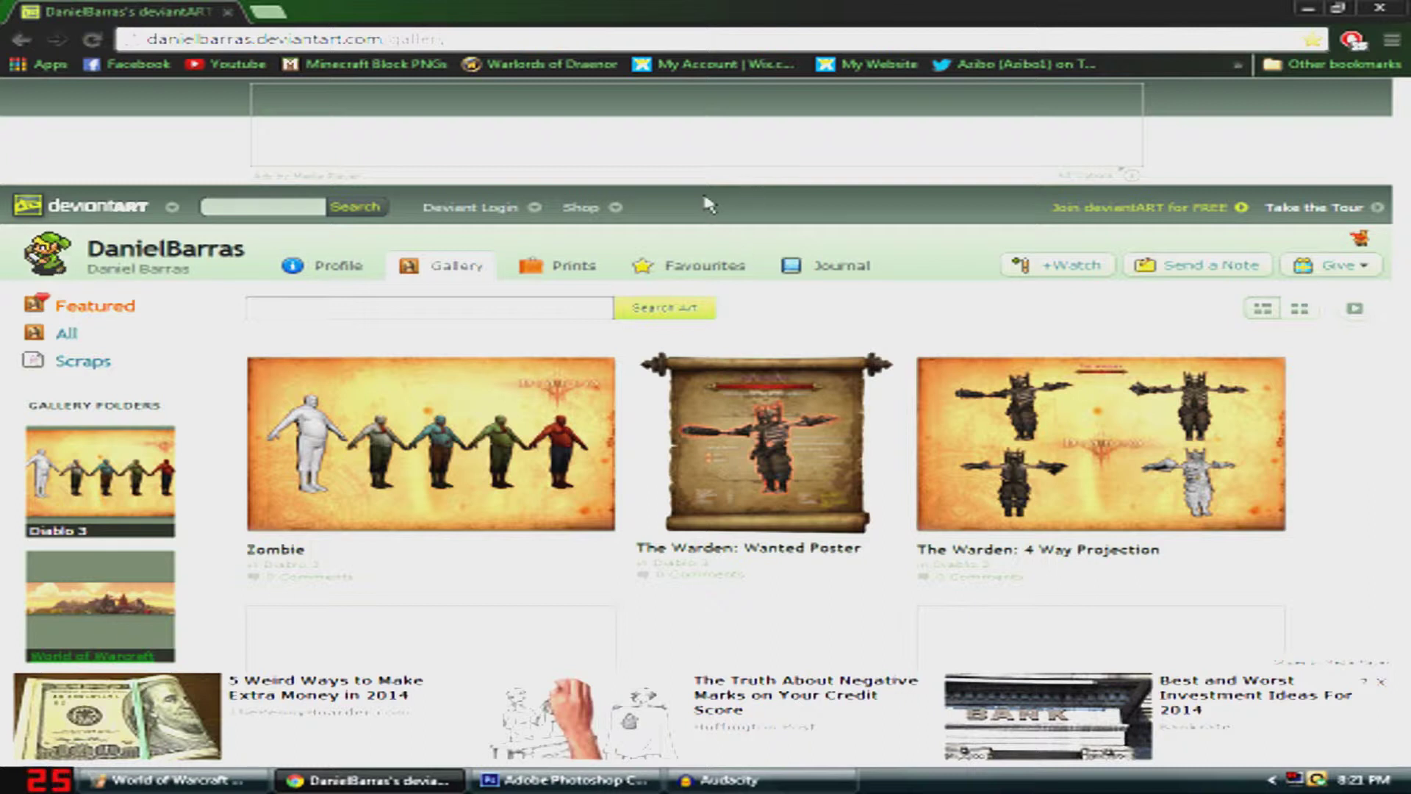
click(184, 787)
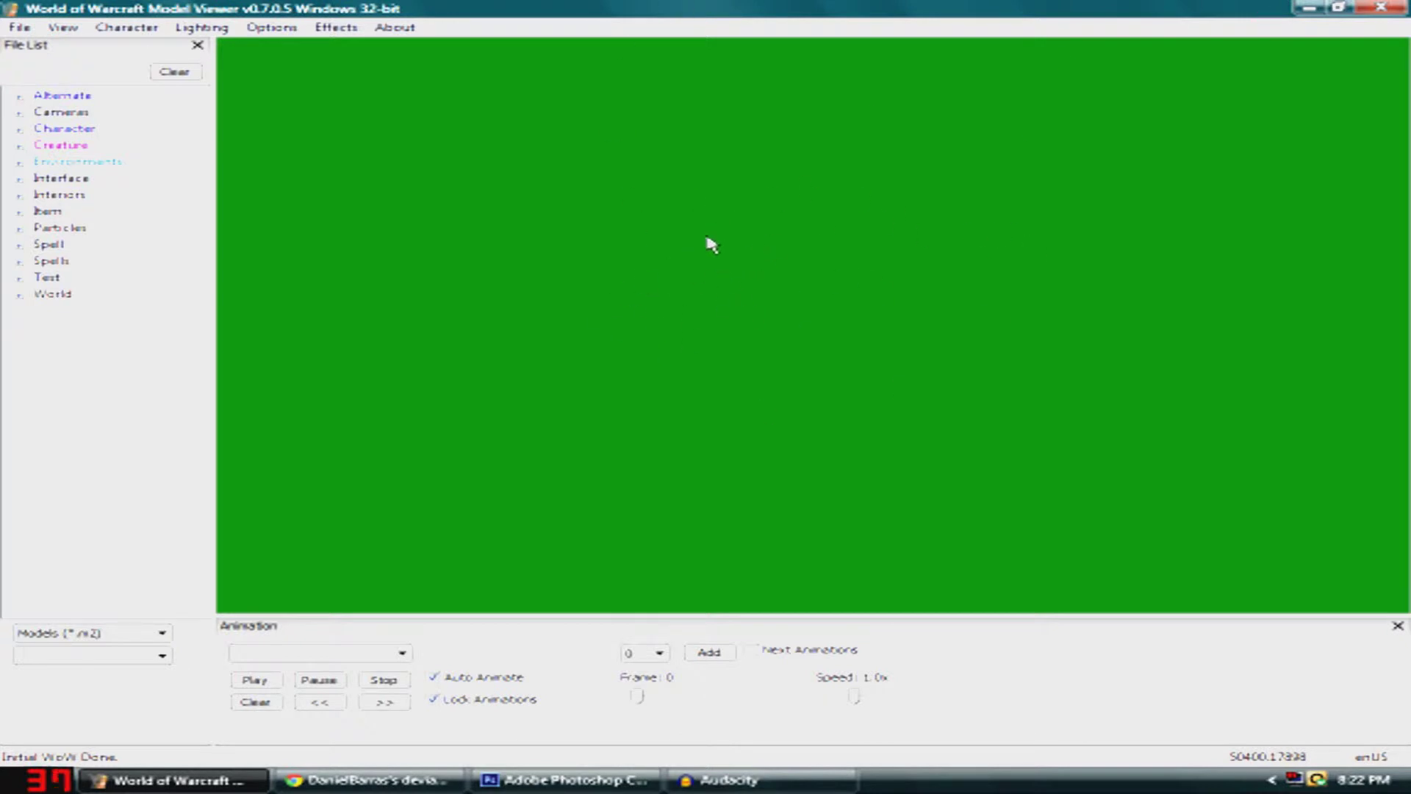
click(111, 28)
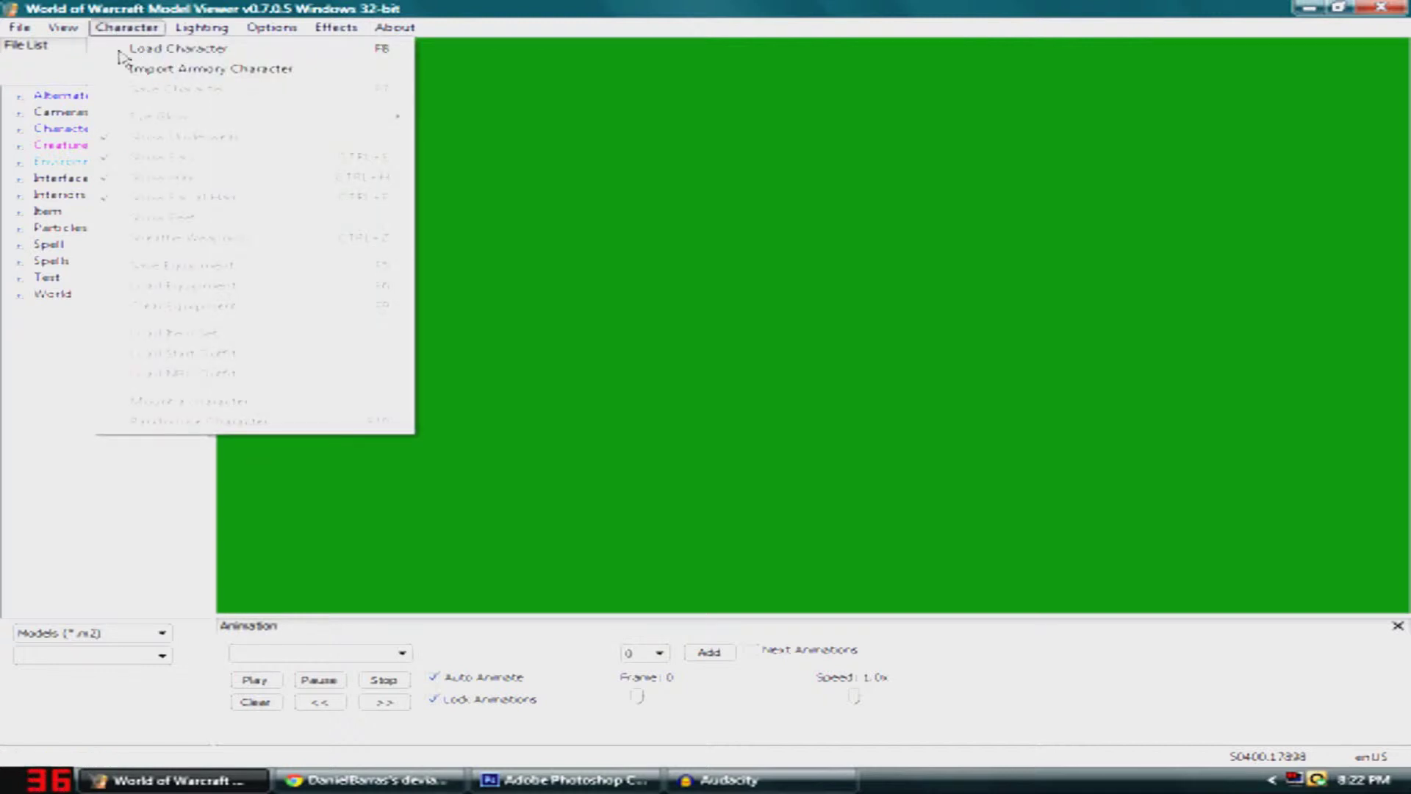
click(27, 387)
click(138, 30)
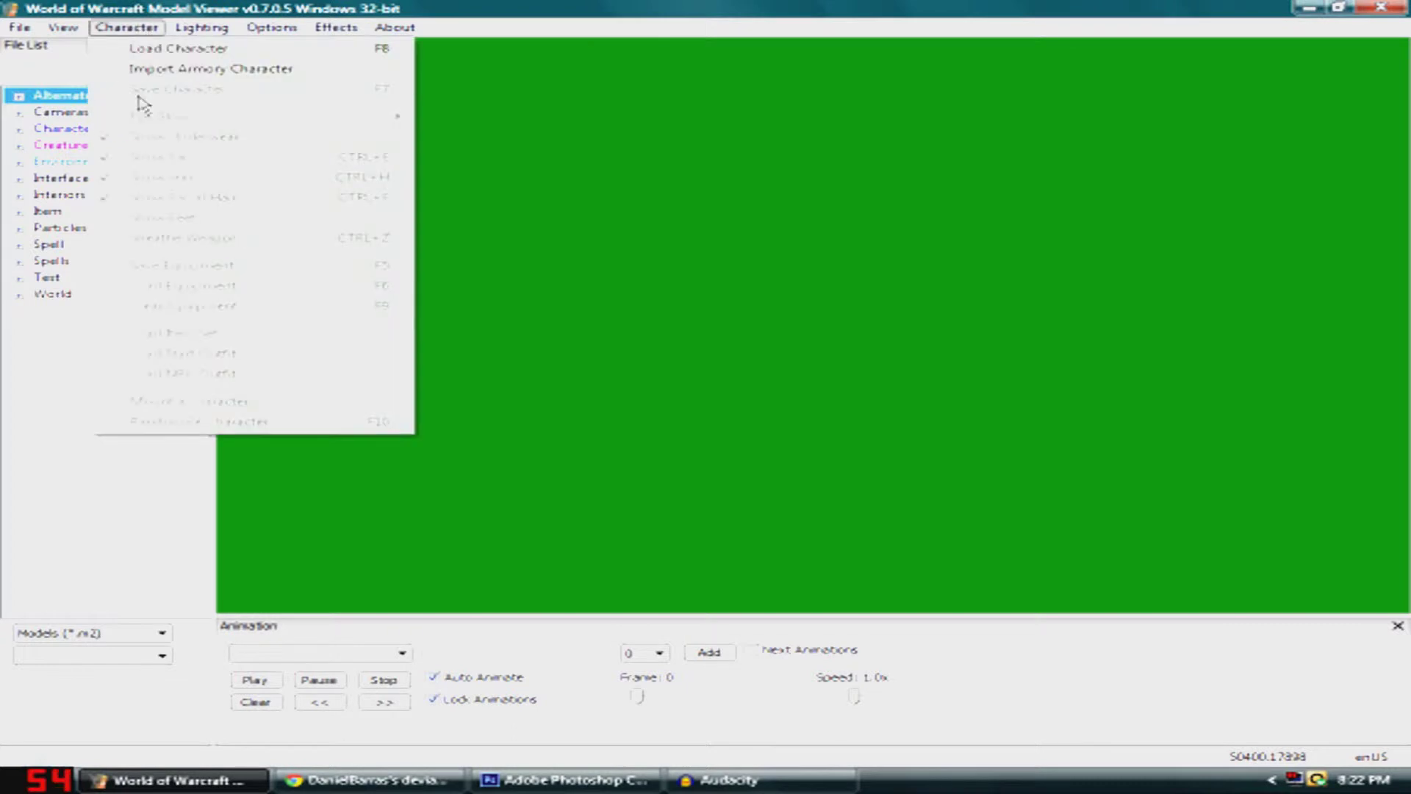
click(217, 50)
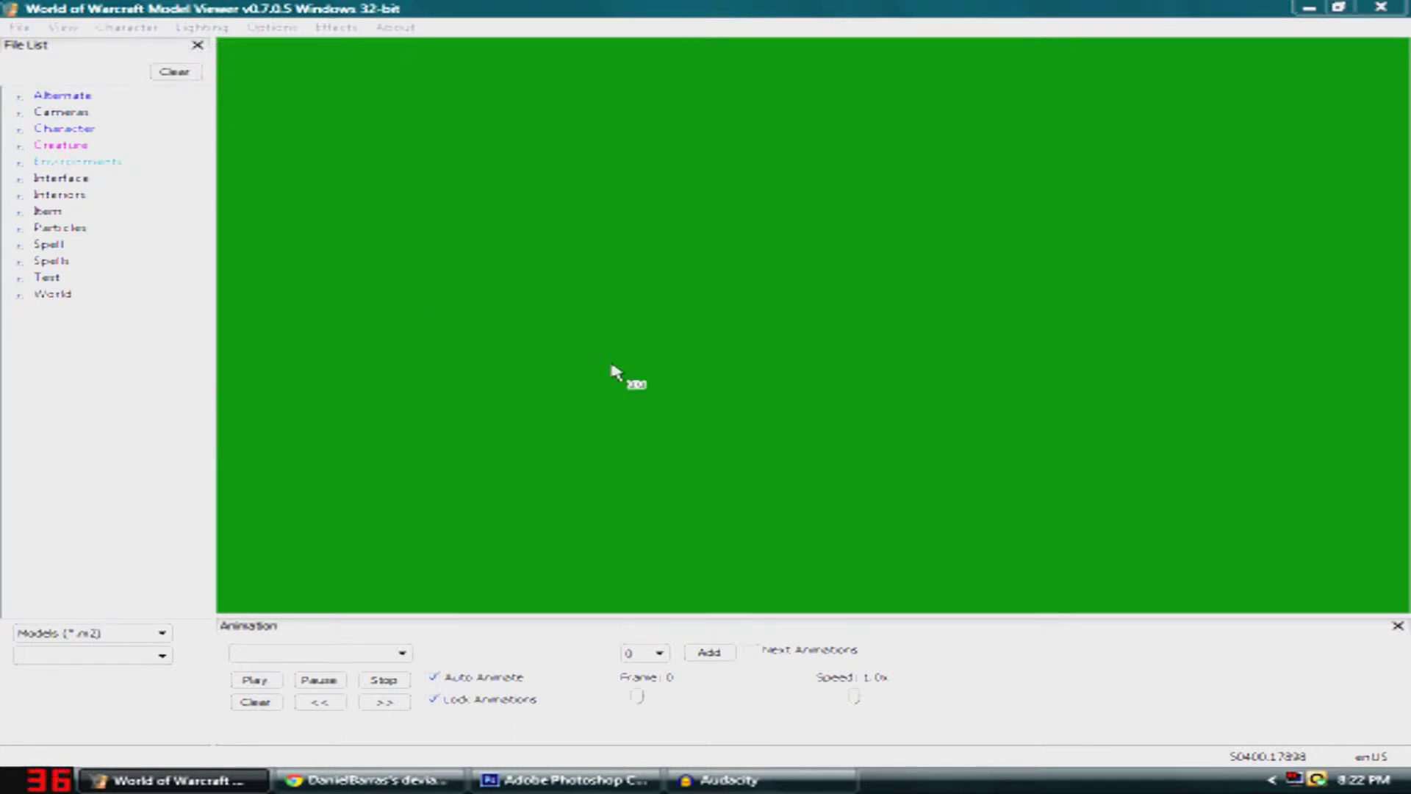
click(362, 177)
click(579, 450)
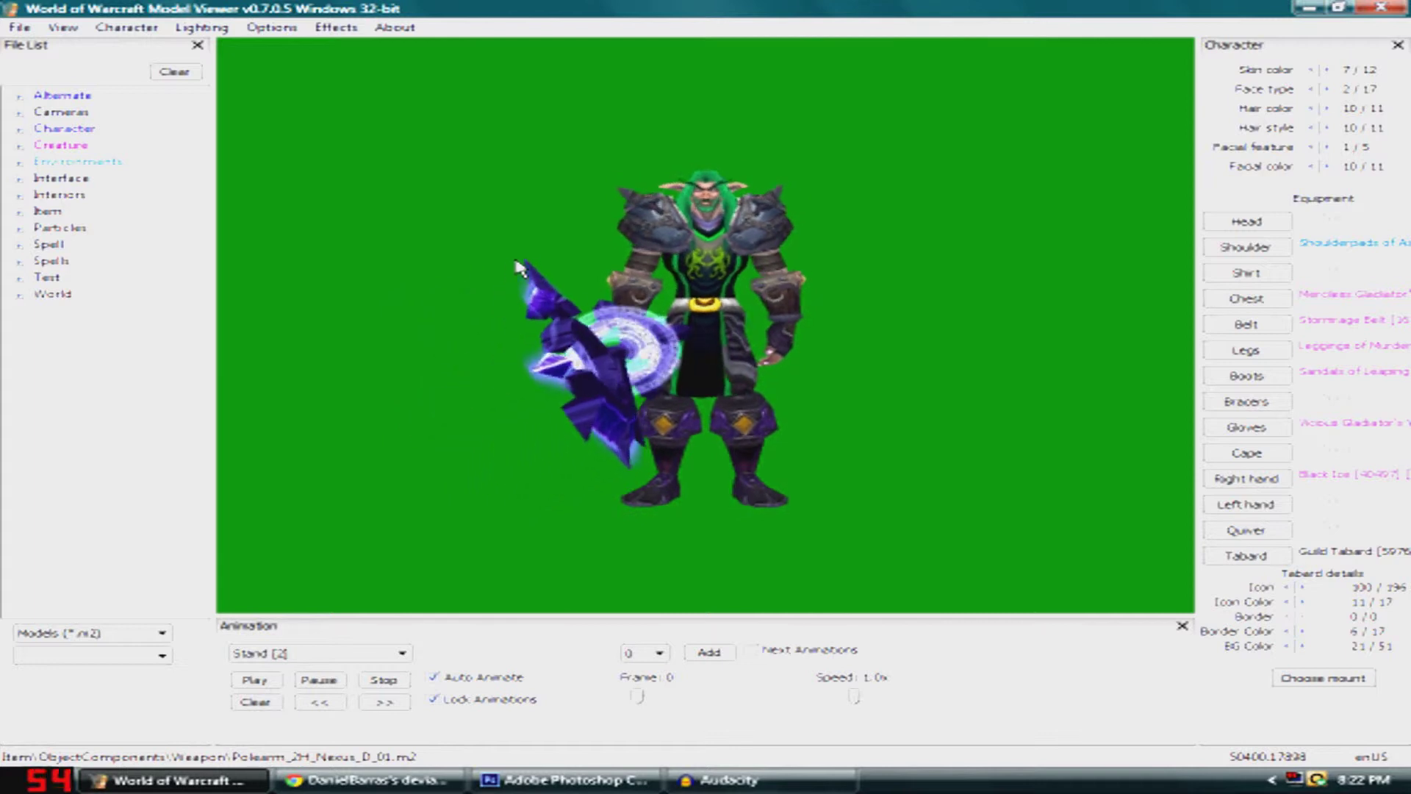
scroll(656, 217, up, 3)
scroll(662, 215, down, 3)
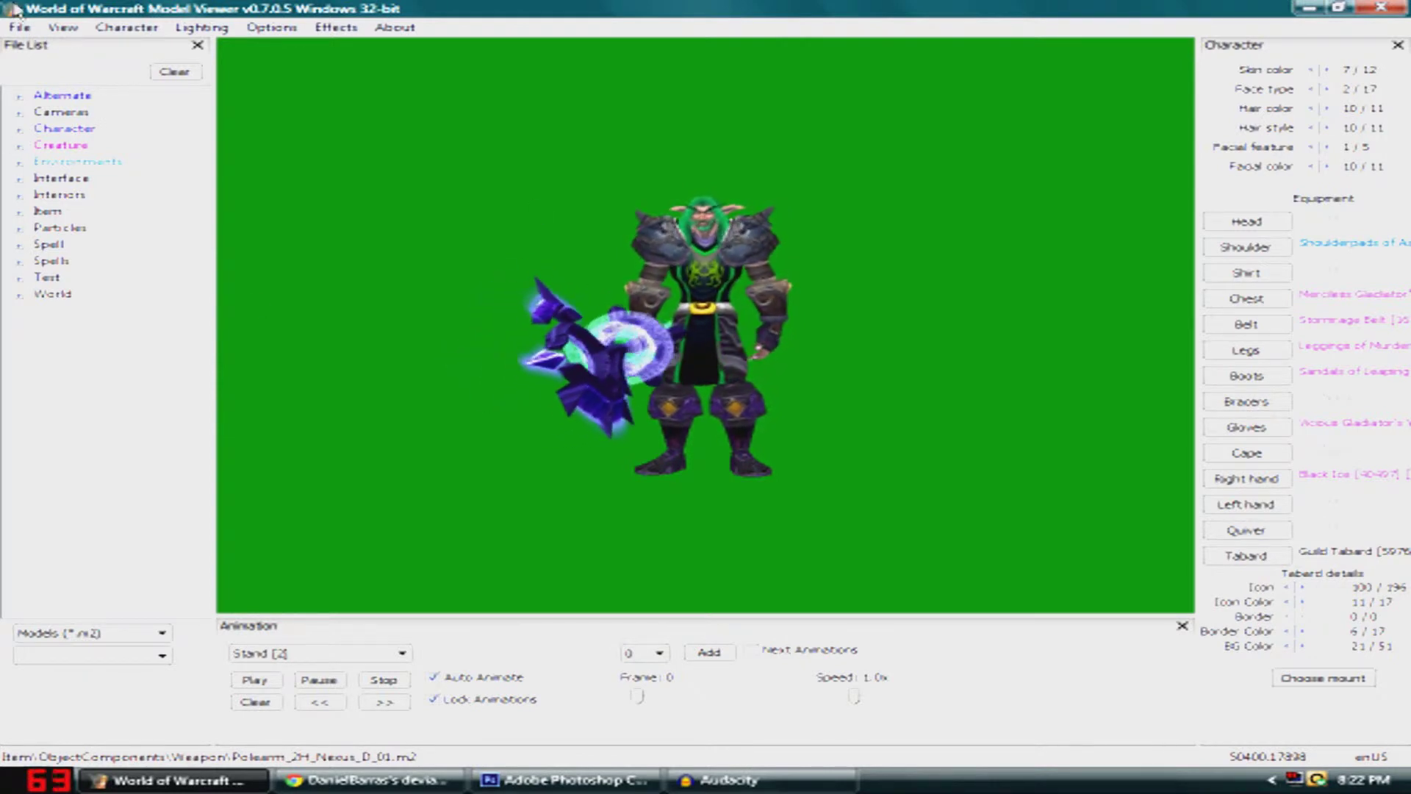
click(20, 27)
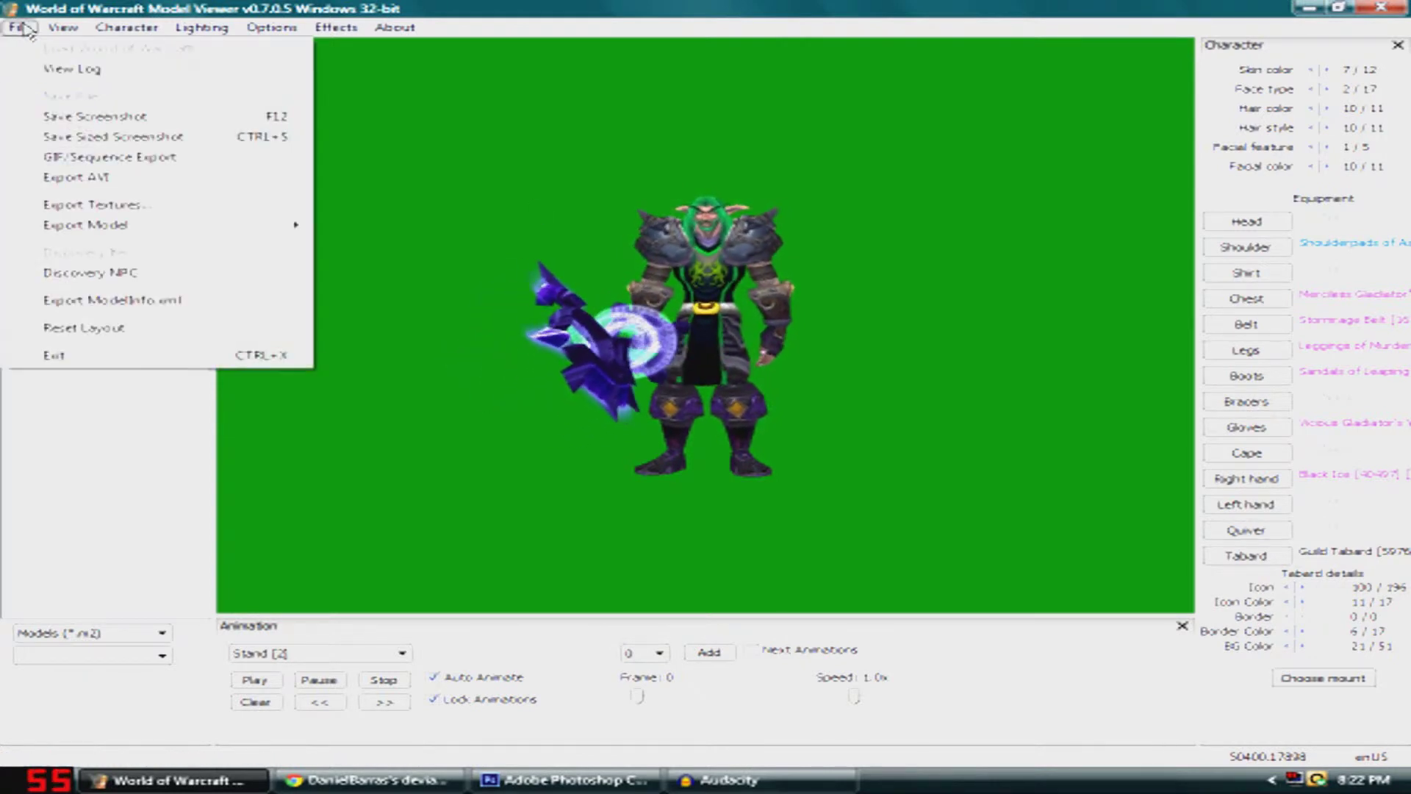
Start a Save Sized Screenshot and then cancel it
click(220, 137)
key(Return)
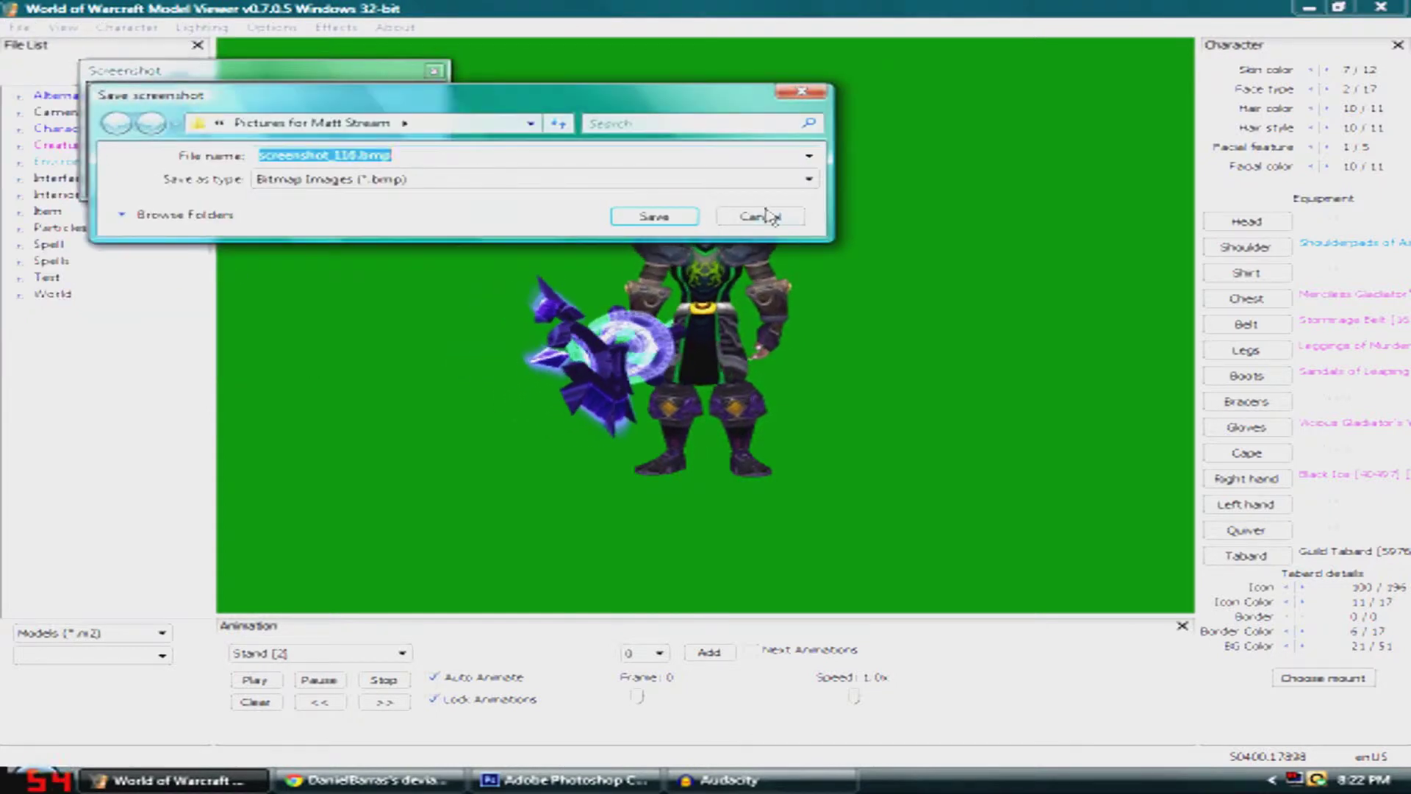
click(769, 216)
click(356, 180)
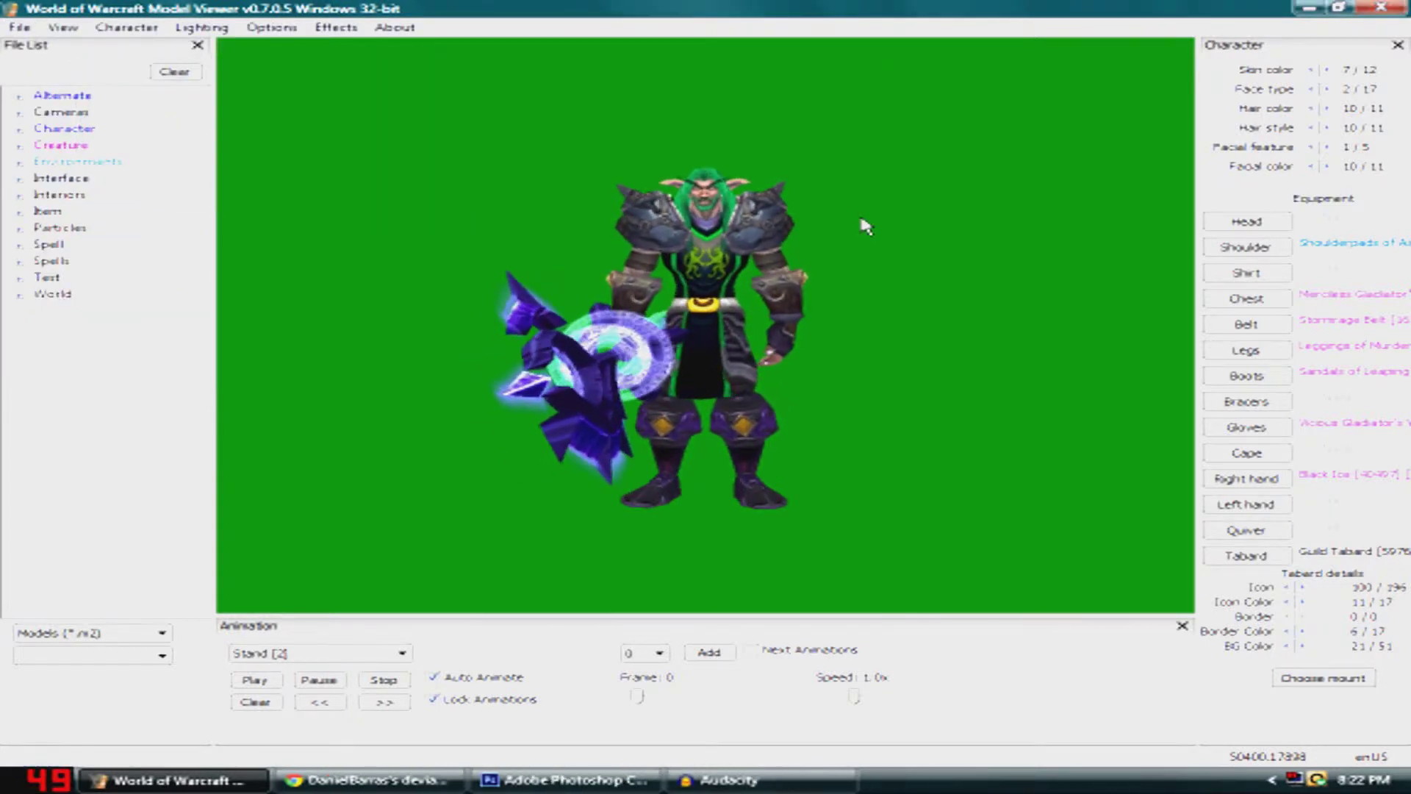
scroll(865, 227, up, 4)
scroll(866, 229, down, 2)
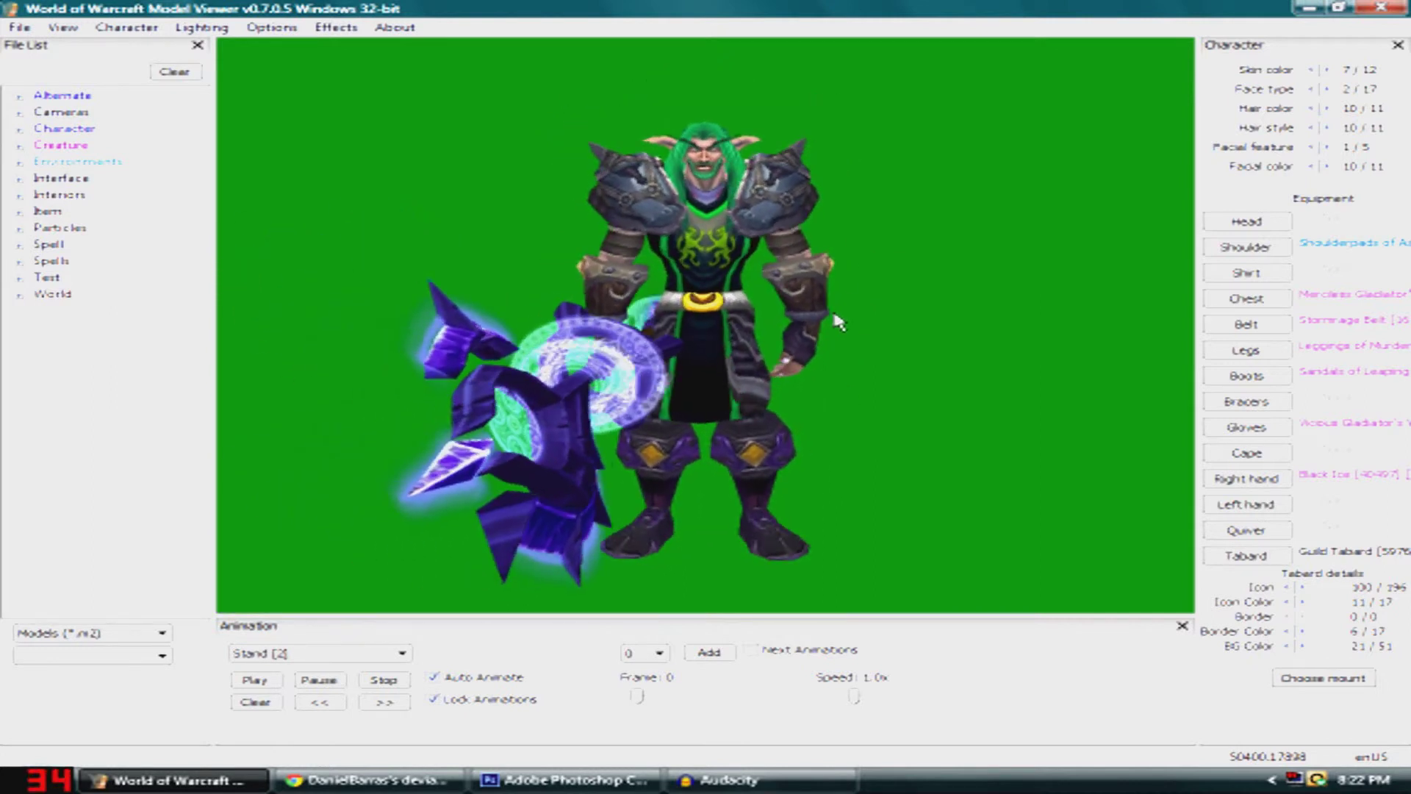
Sheathe the night elf's weapon so the polearm rests on its back
click(107, 27)
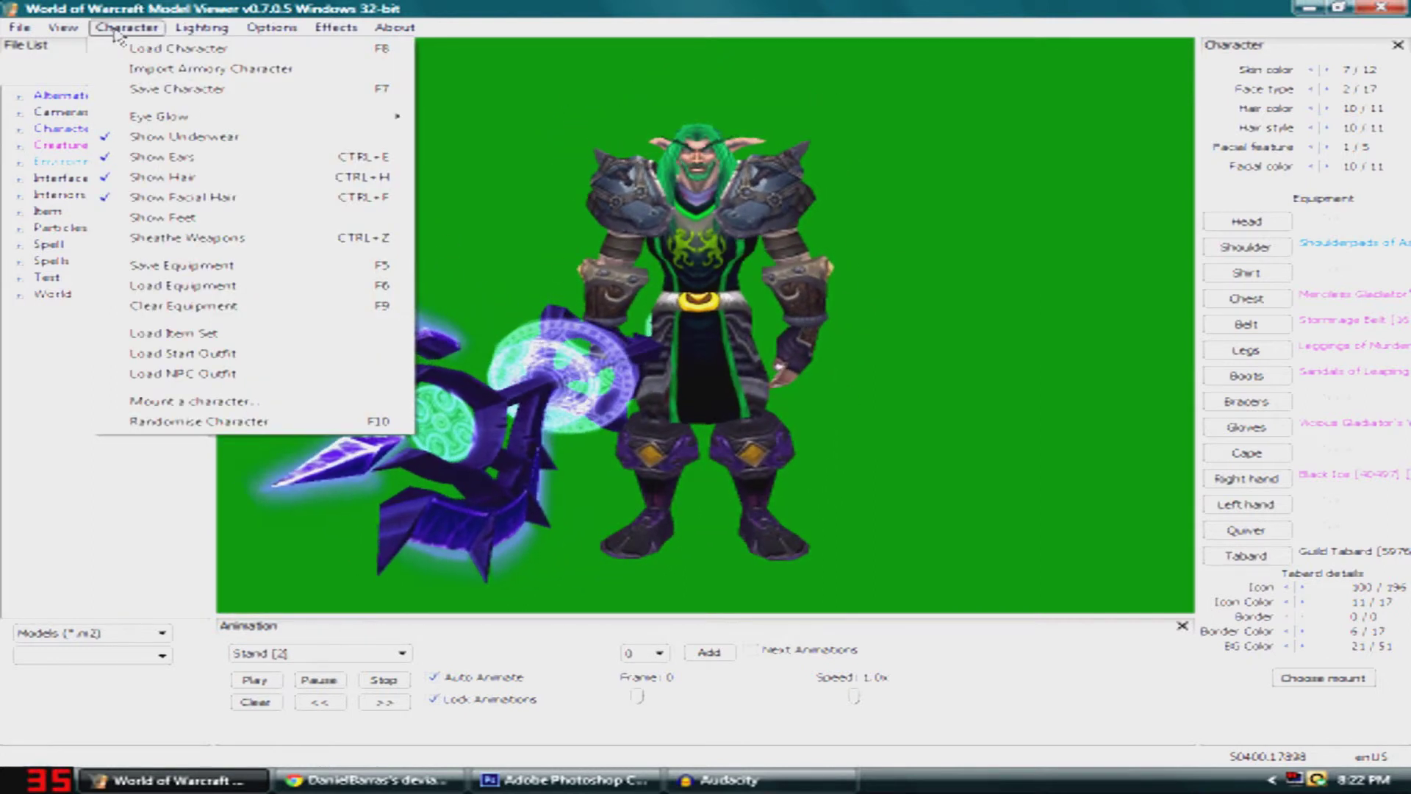
click(254, 238)
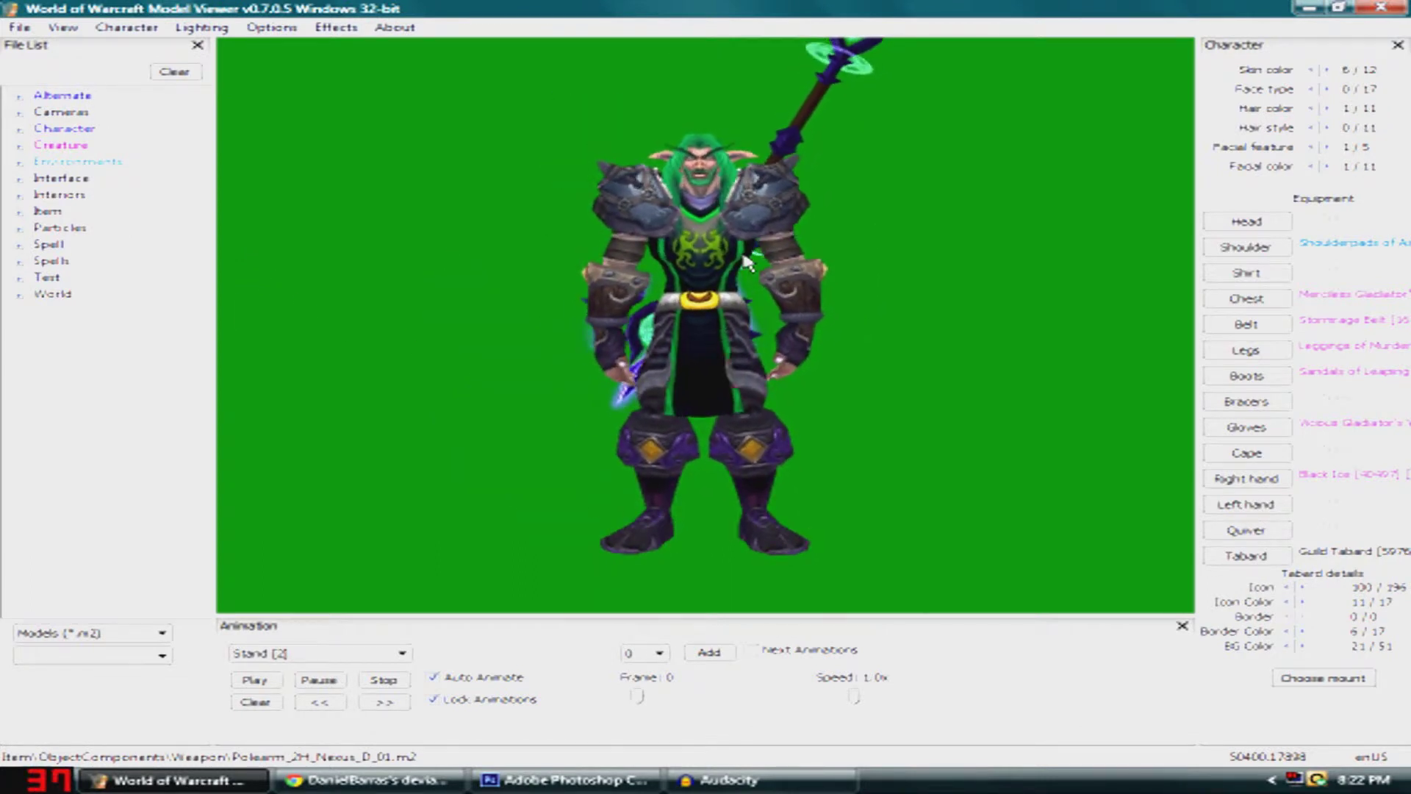
scroll(748, 263, down, 2)
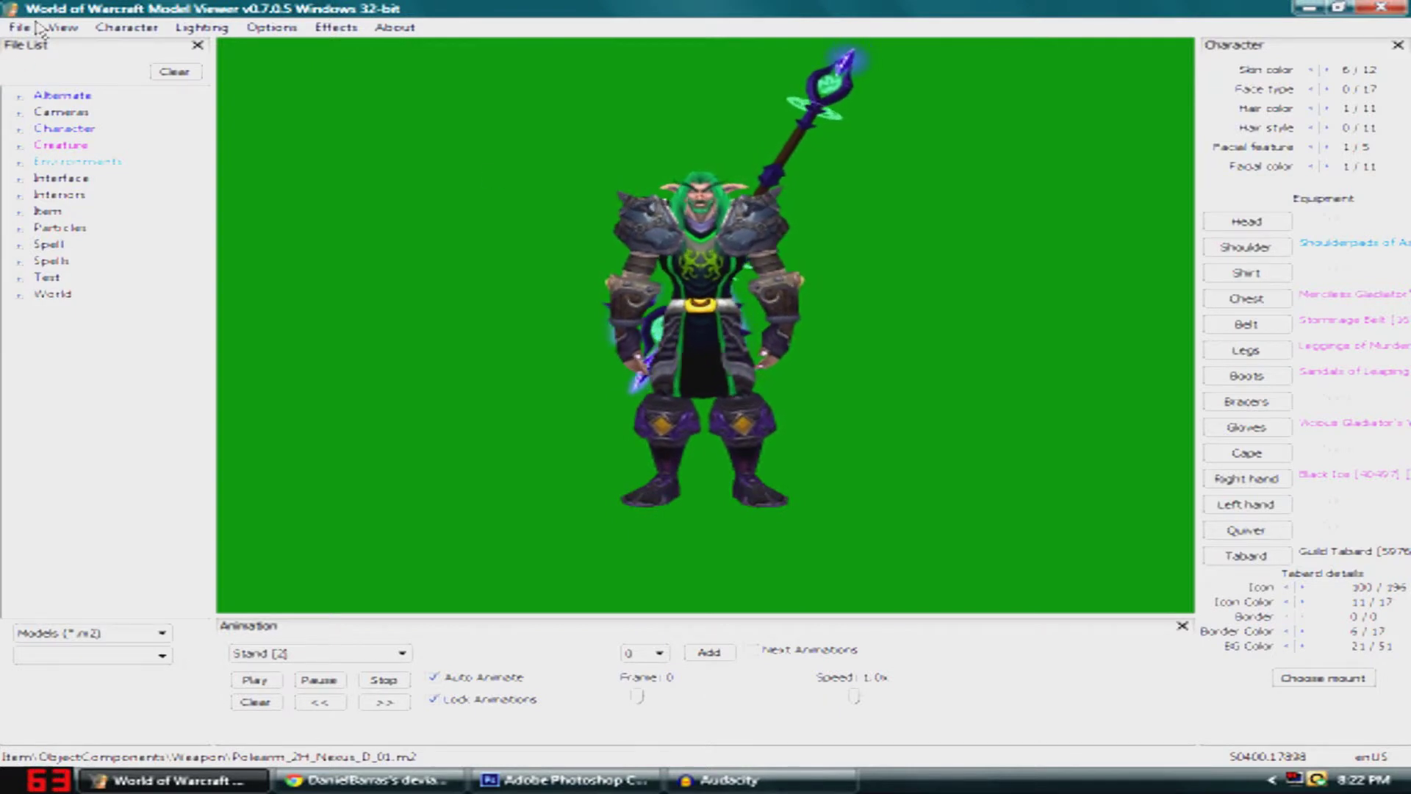
Set up a sized screenshot named Test.bmp with Lock Aspect on and canvas width 5000
click(35, 30)
click(146, 136)
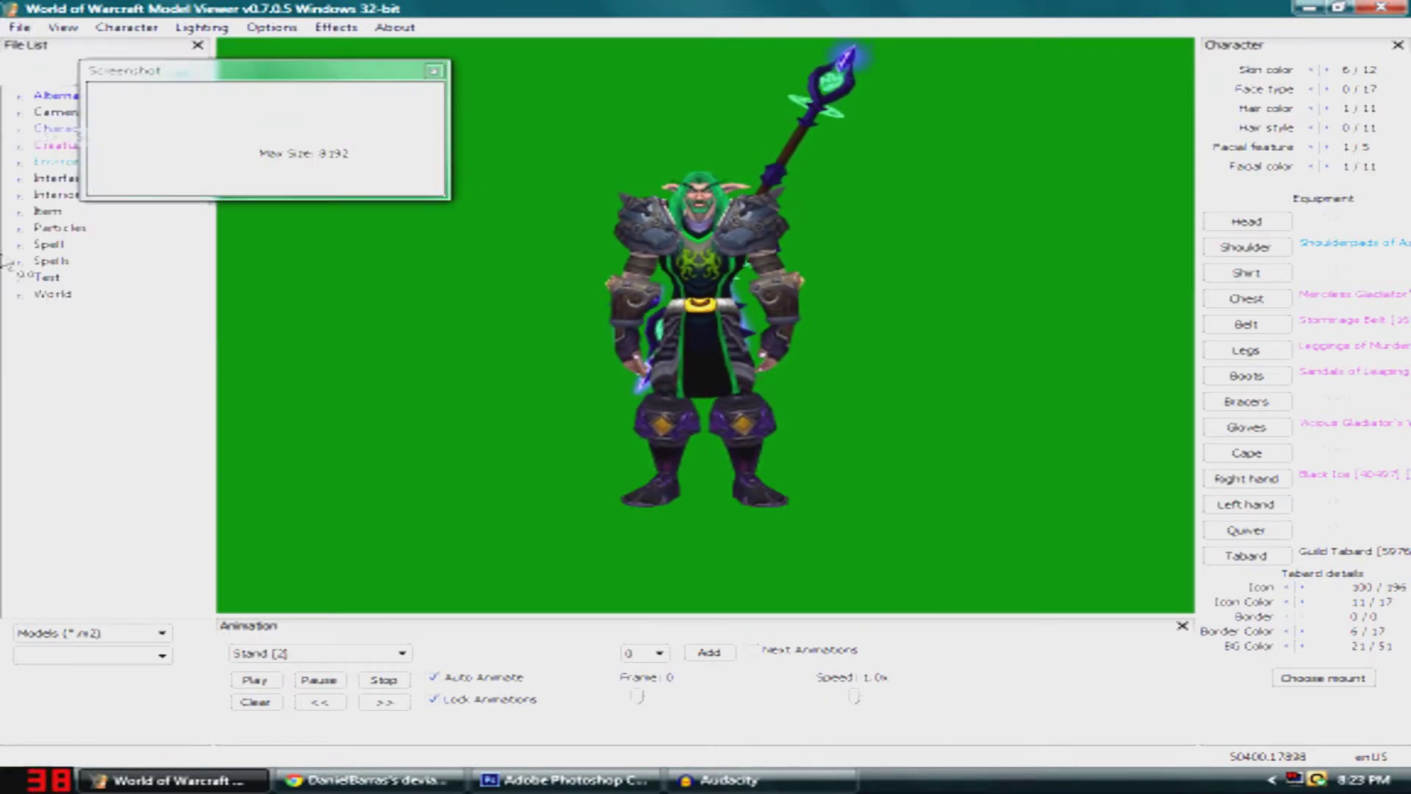
drag(358, 156, 254, 156)
key(BackSpace)
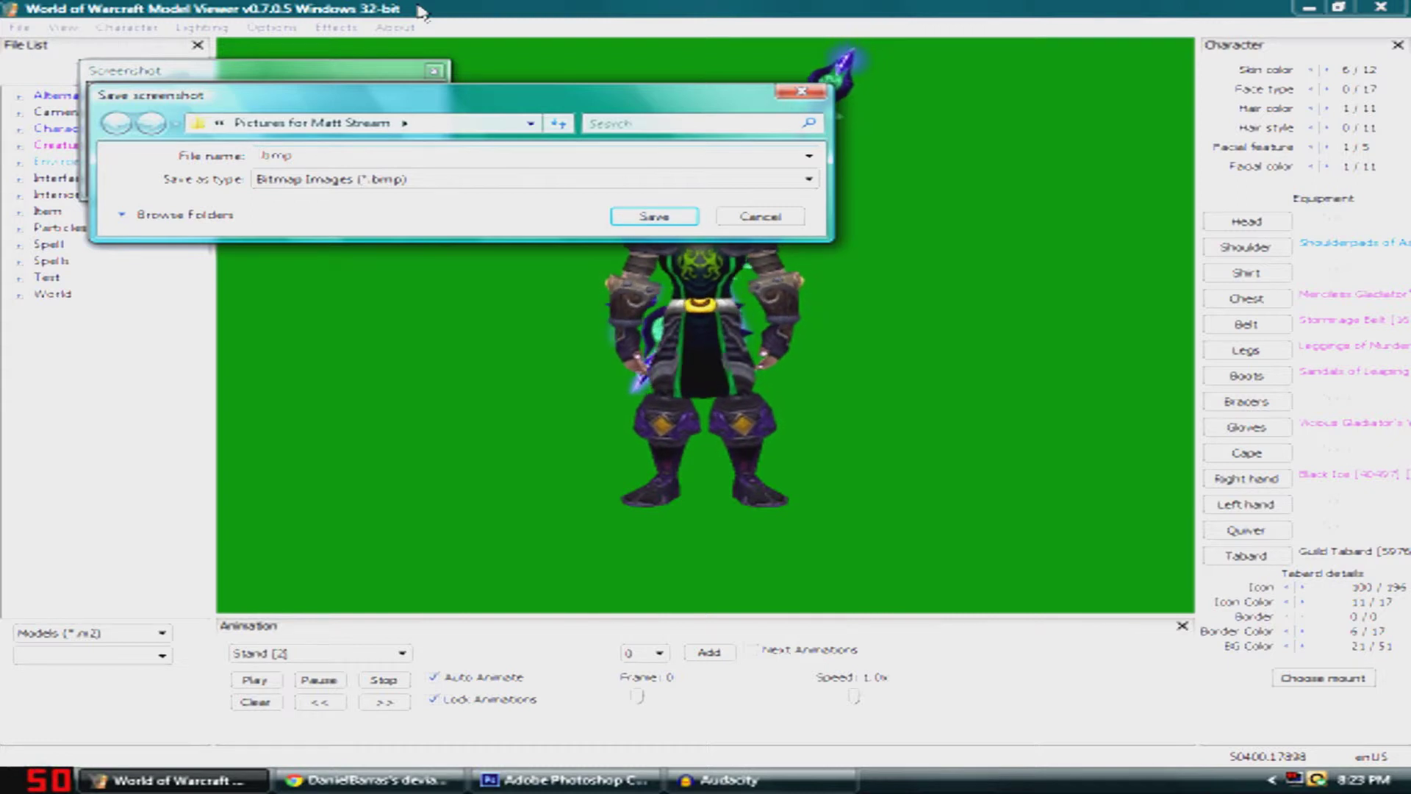
text(Test)
key(Return)
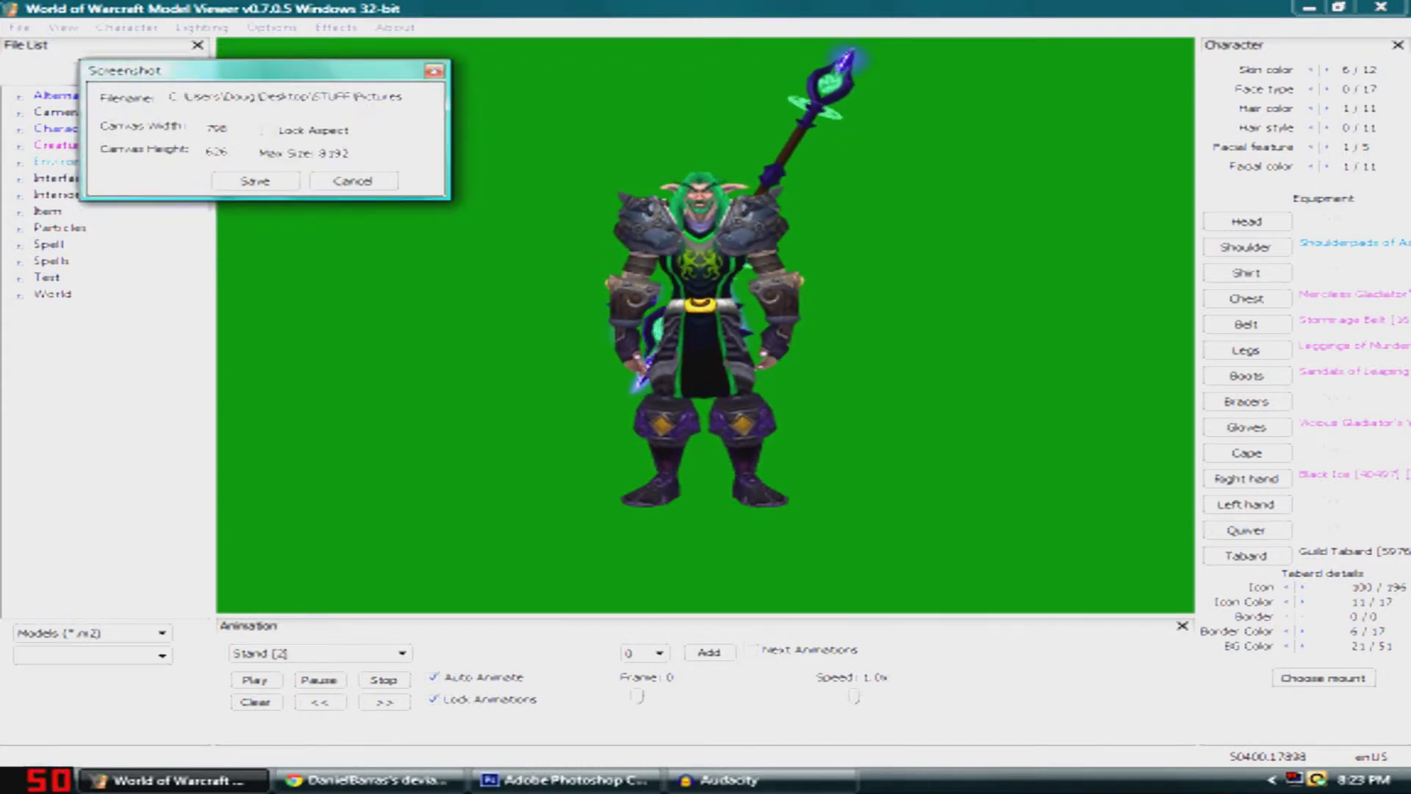
click(269, 131)
double_click(217, 128)
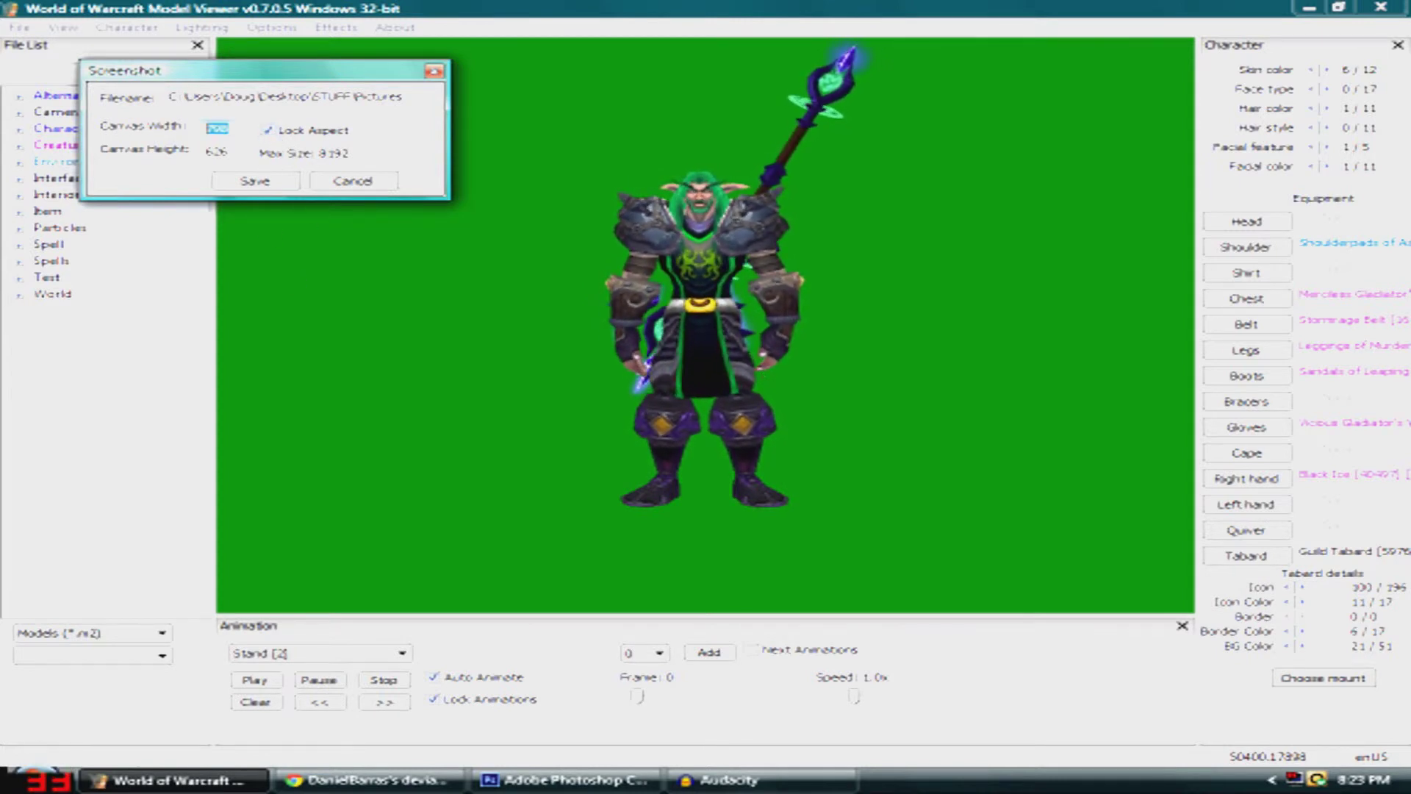
text(5000)
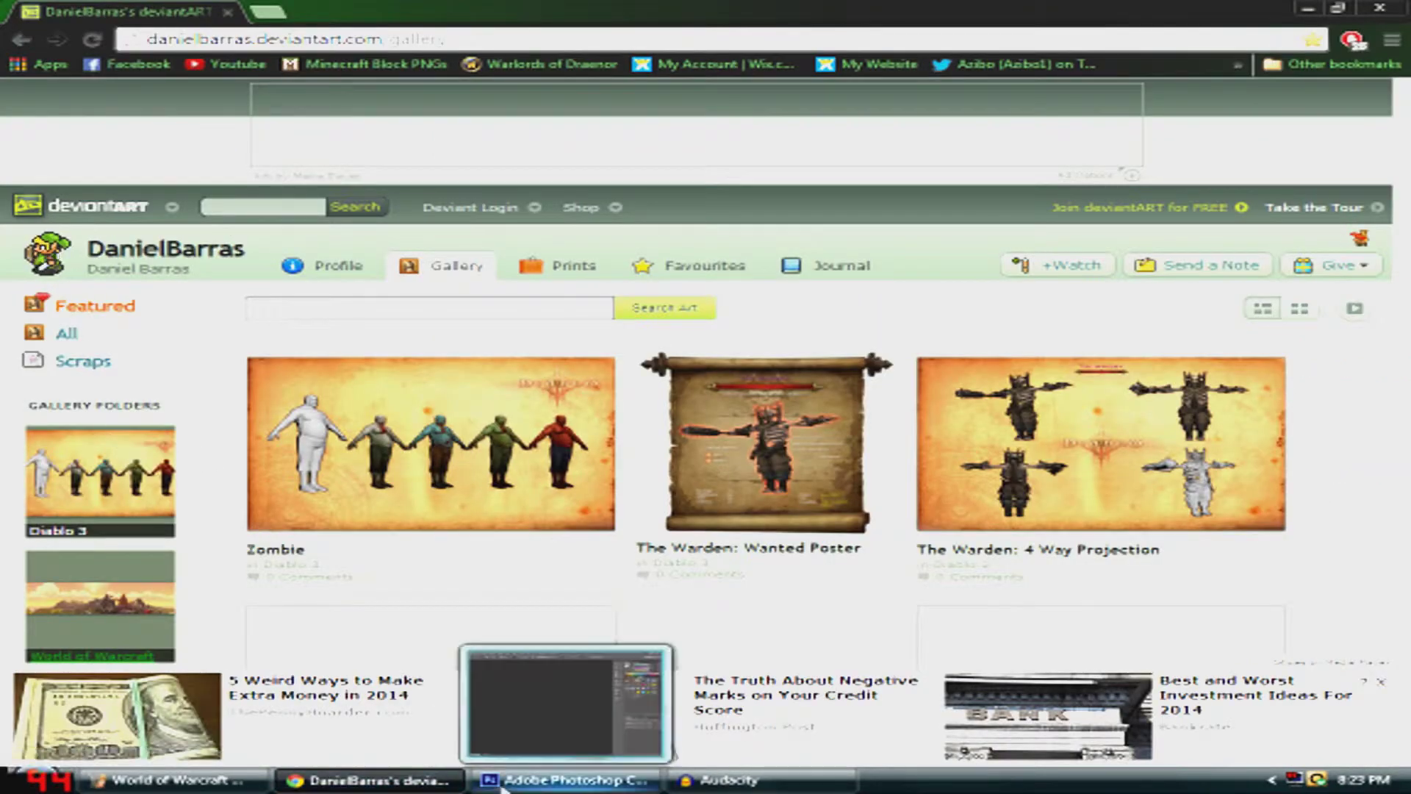
Open the Test.bmp night elf screenshot in Photoshop
click(503, 784)
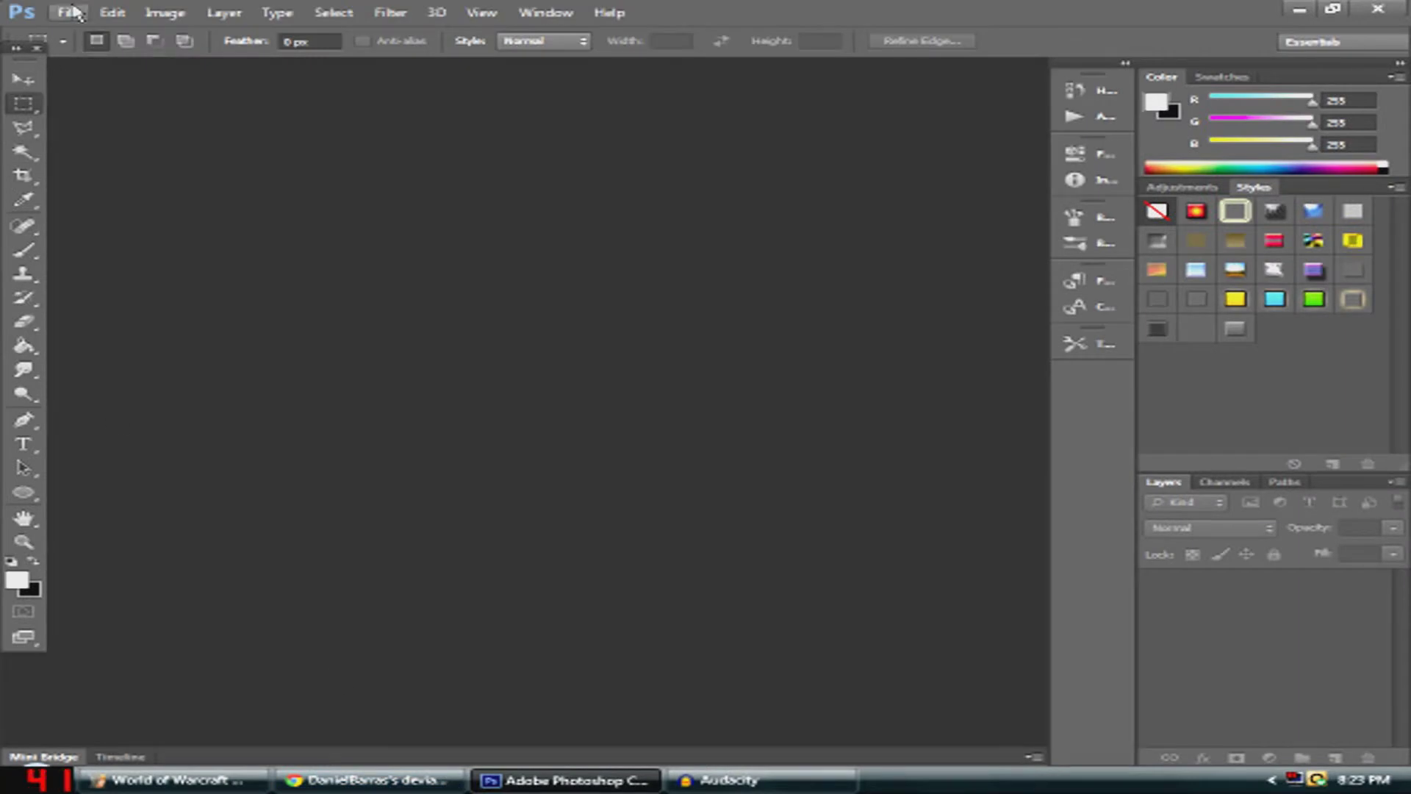
click(68, 12)
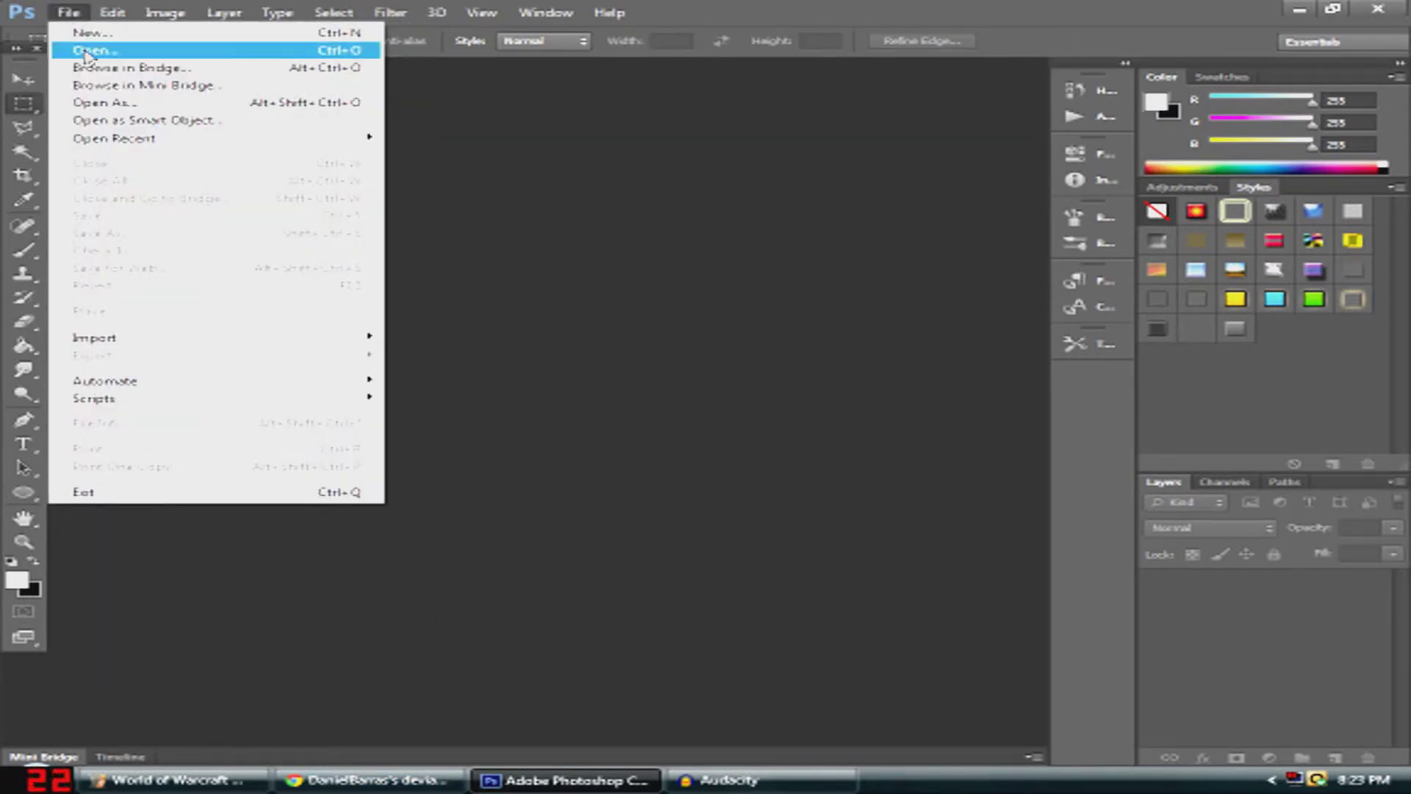
click(87, 50)
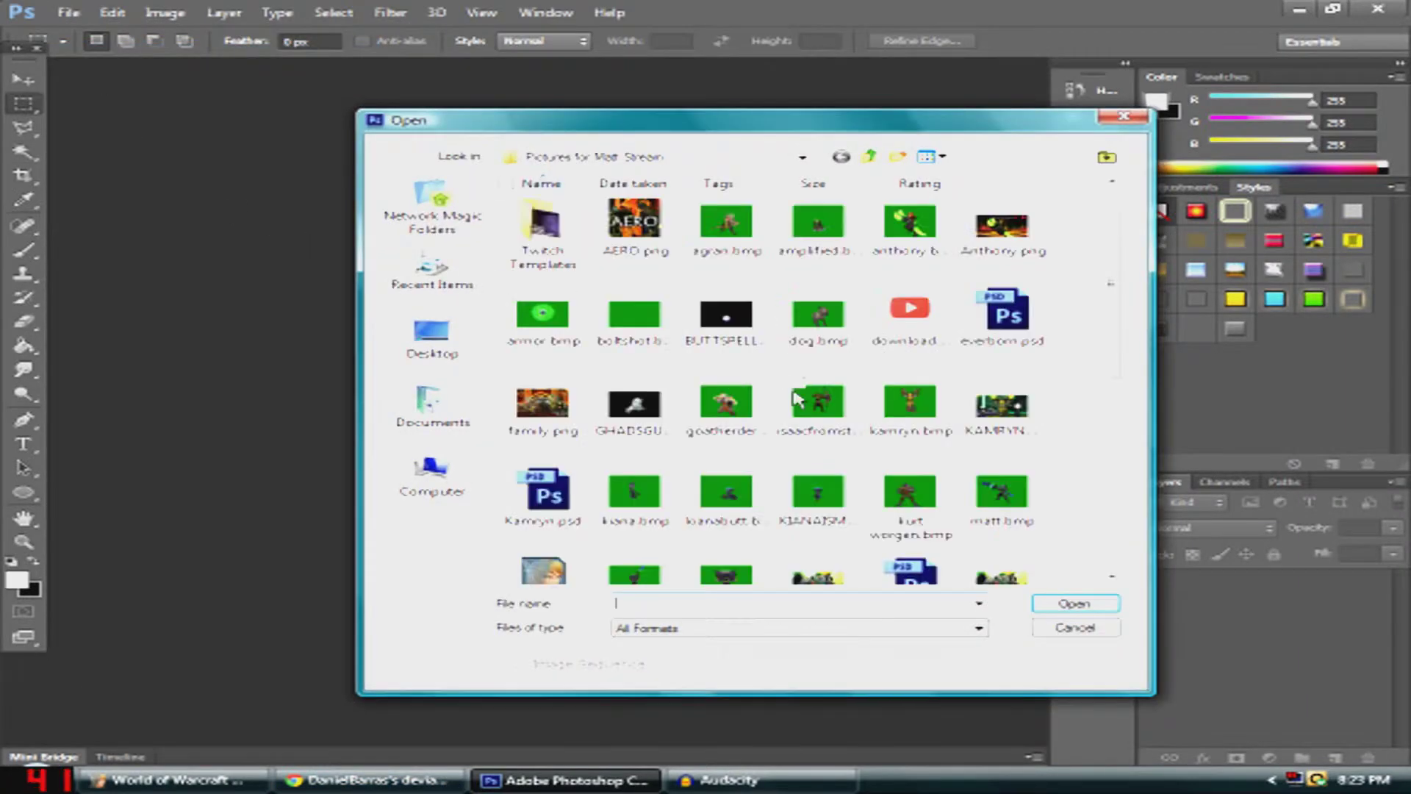
scroll(1115, 301, down, 3)
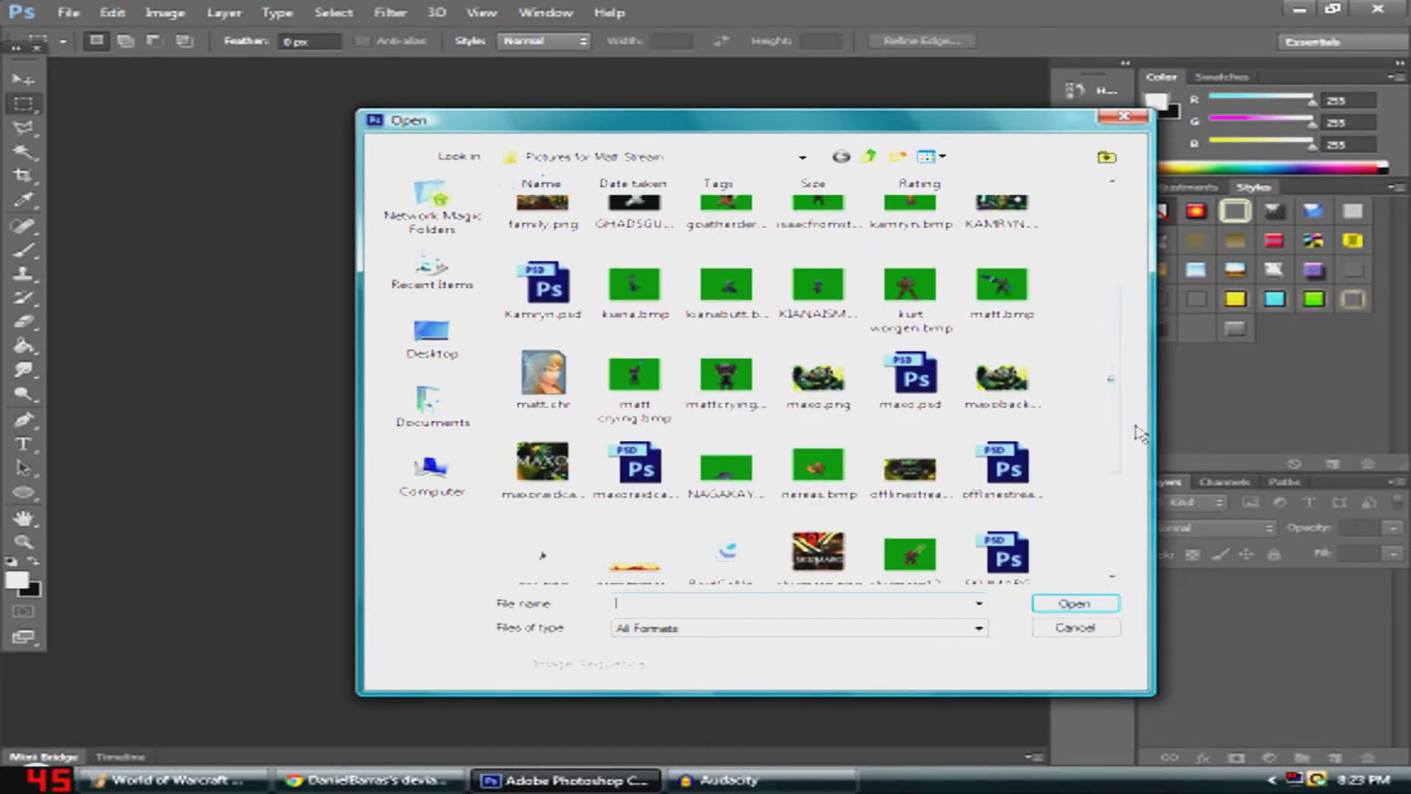
drag(1115, 419, 1113, 522)
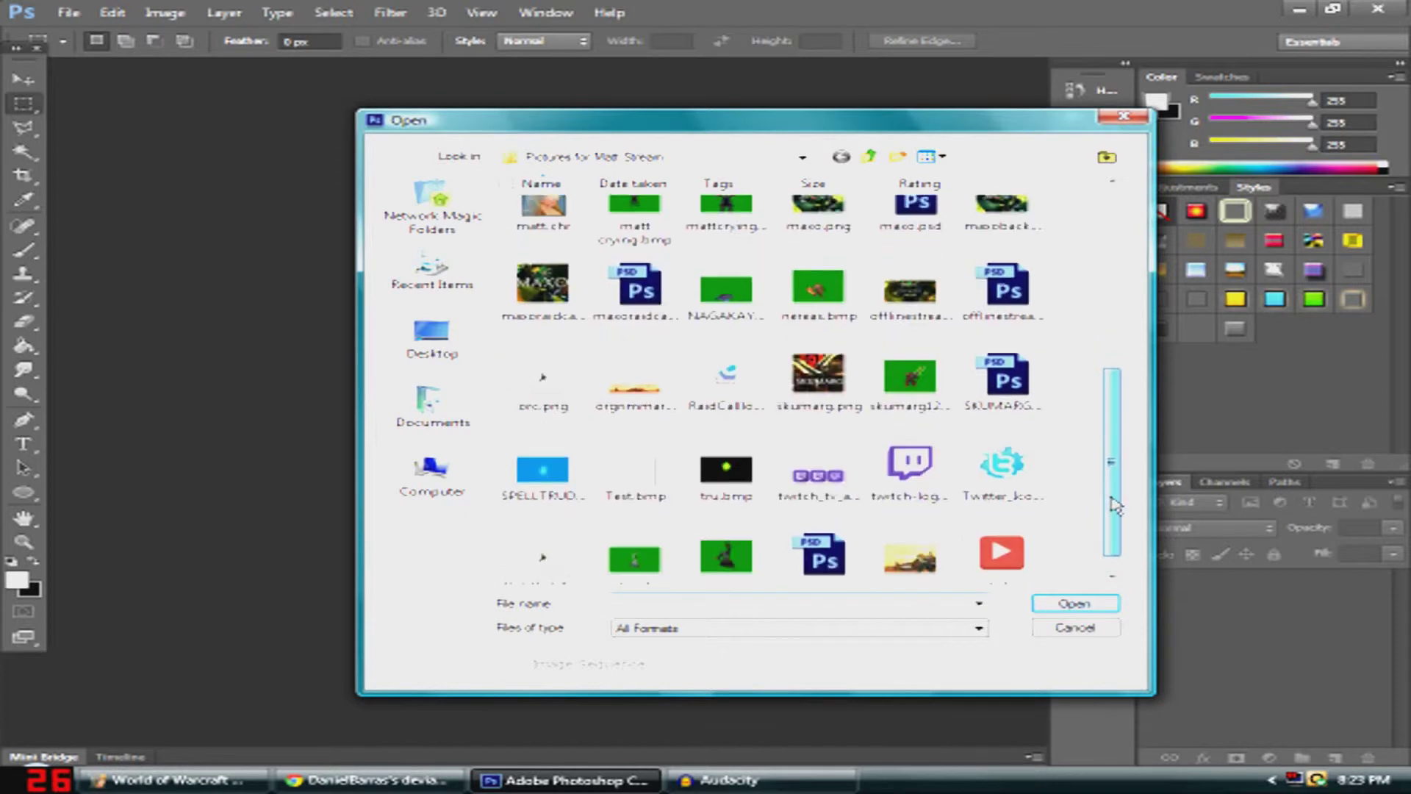
click(664, 452)
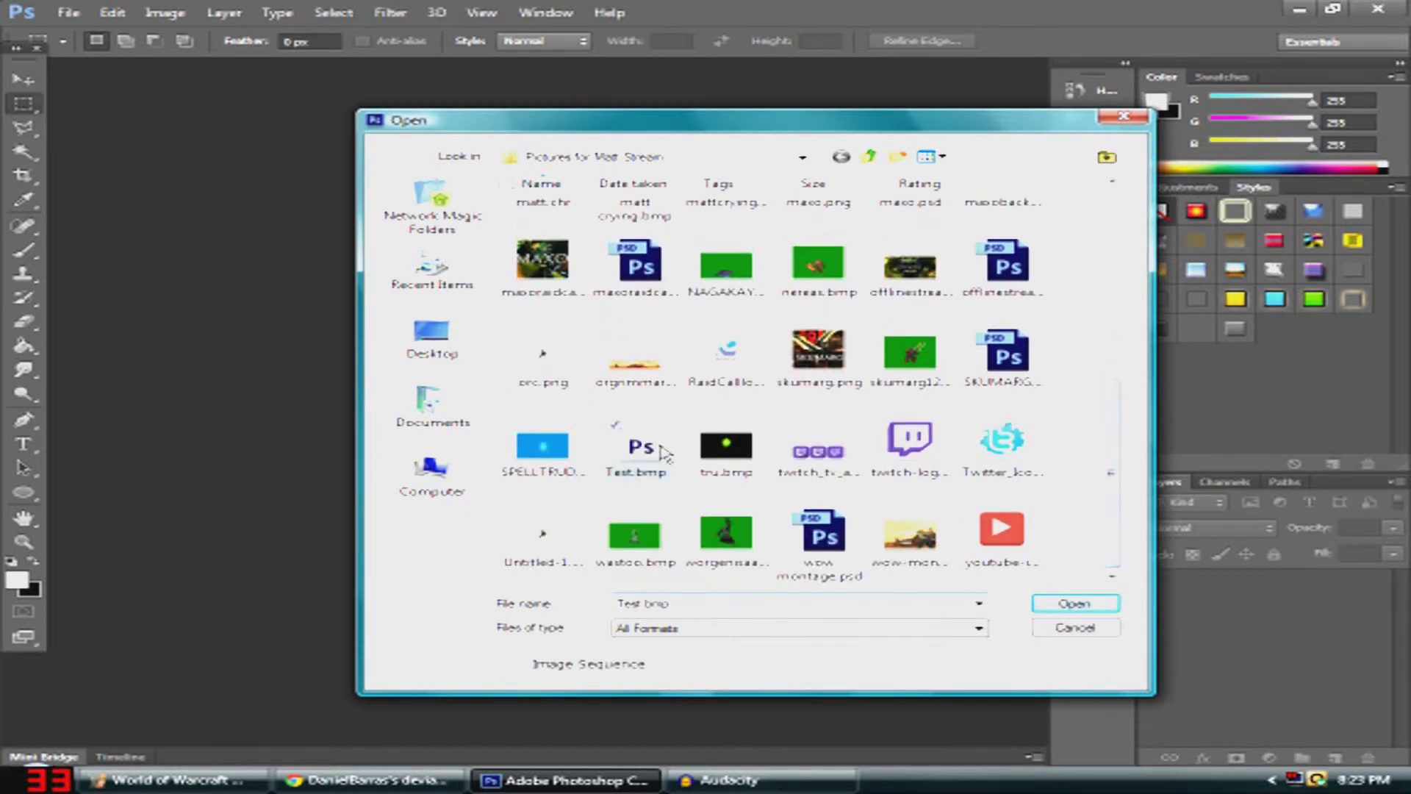
click(1102, 607)
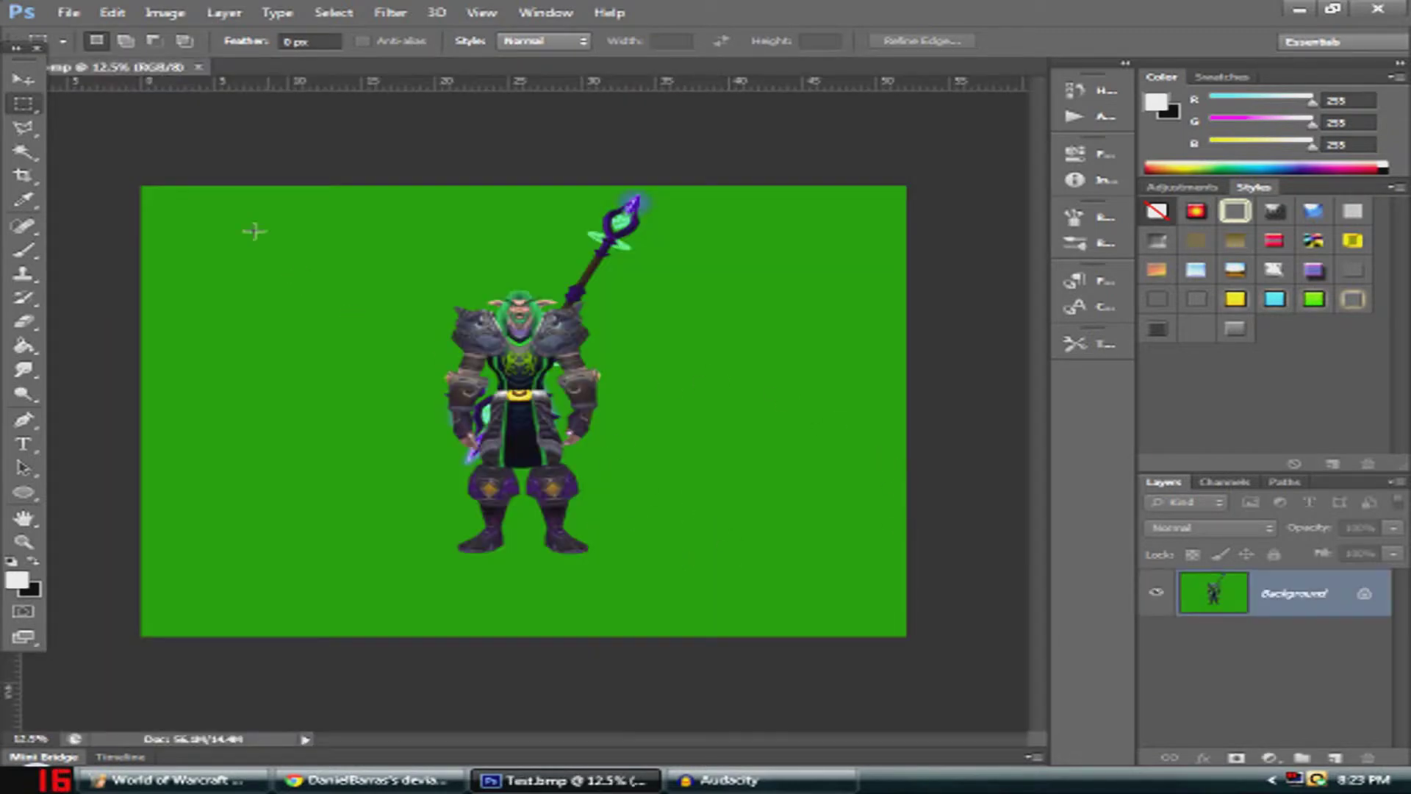
Magic Wand the green background, zoom in, and add the green gap beside the left arm
click(37, 158)
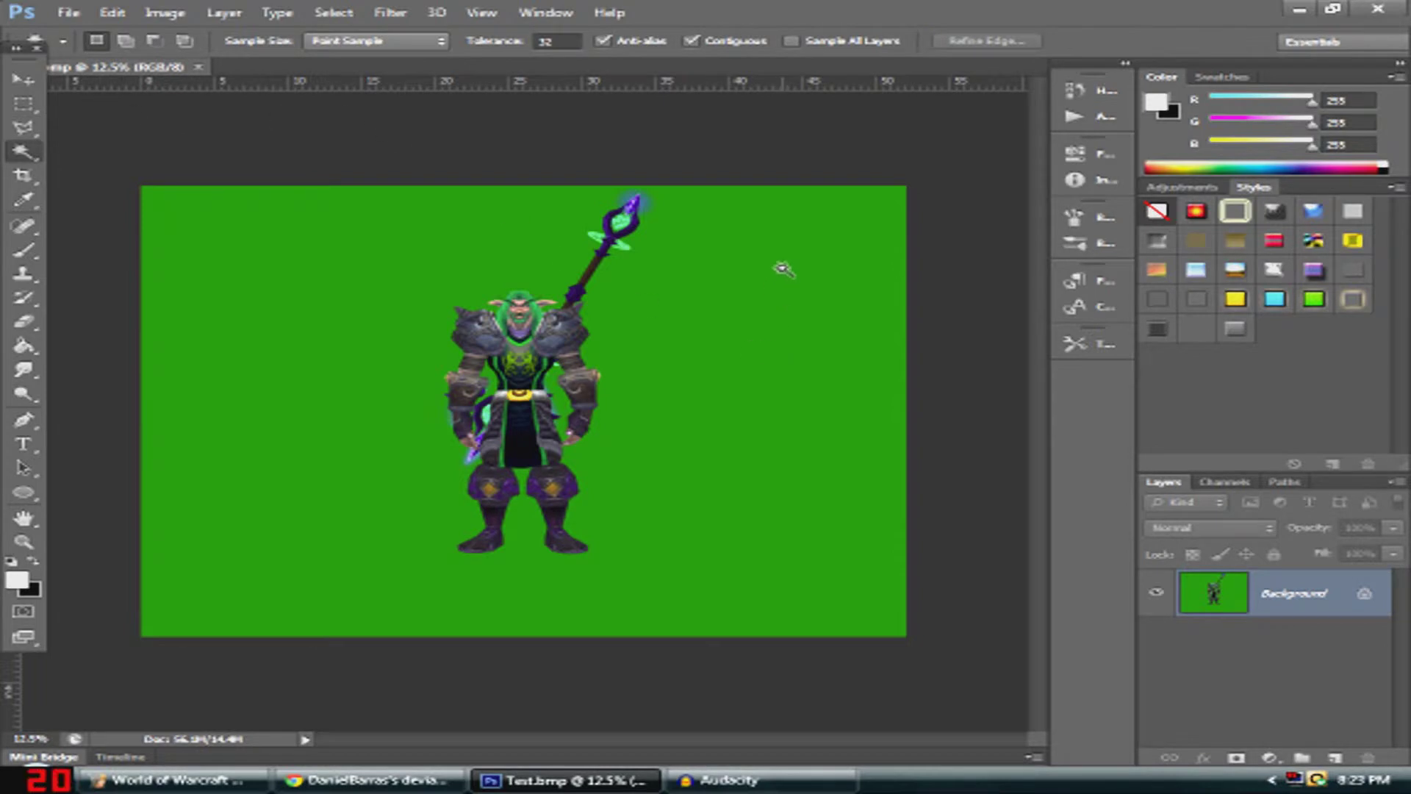
click(762, 483)
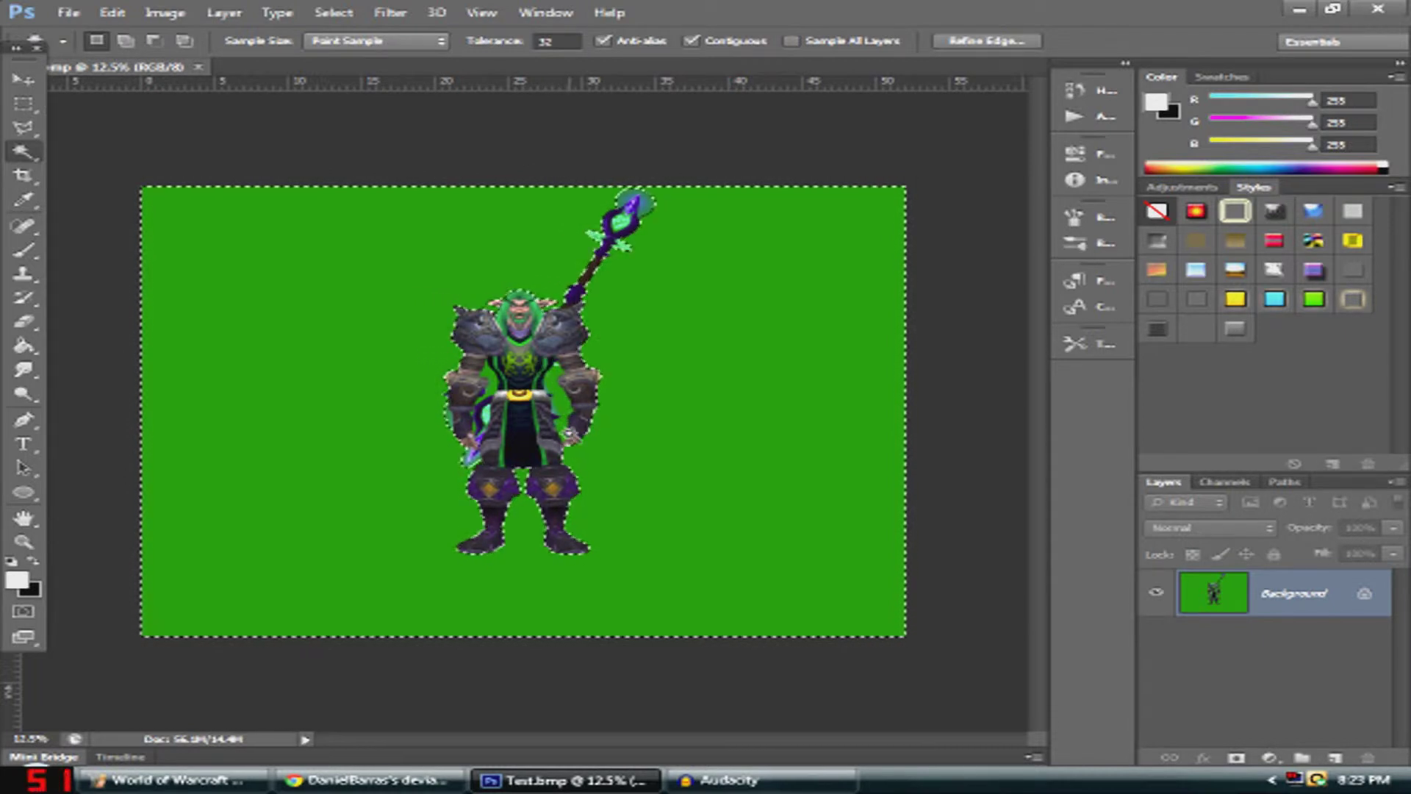
key(z)
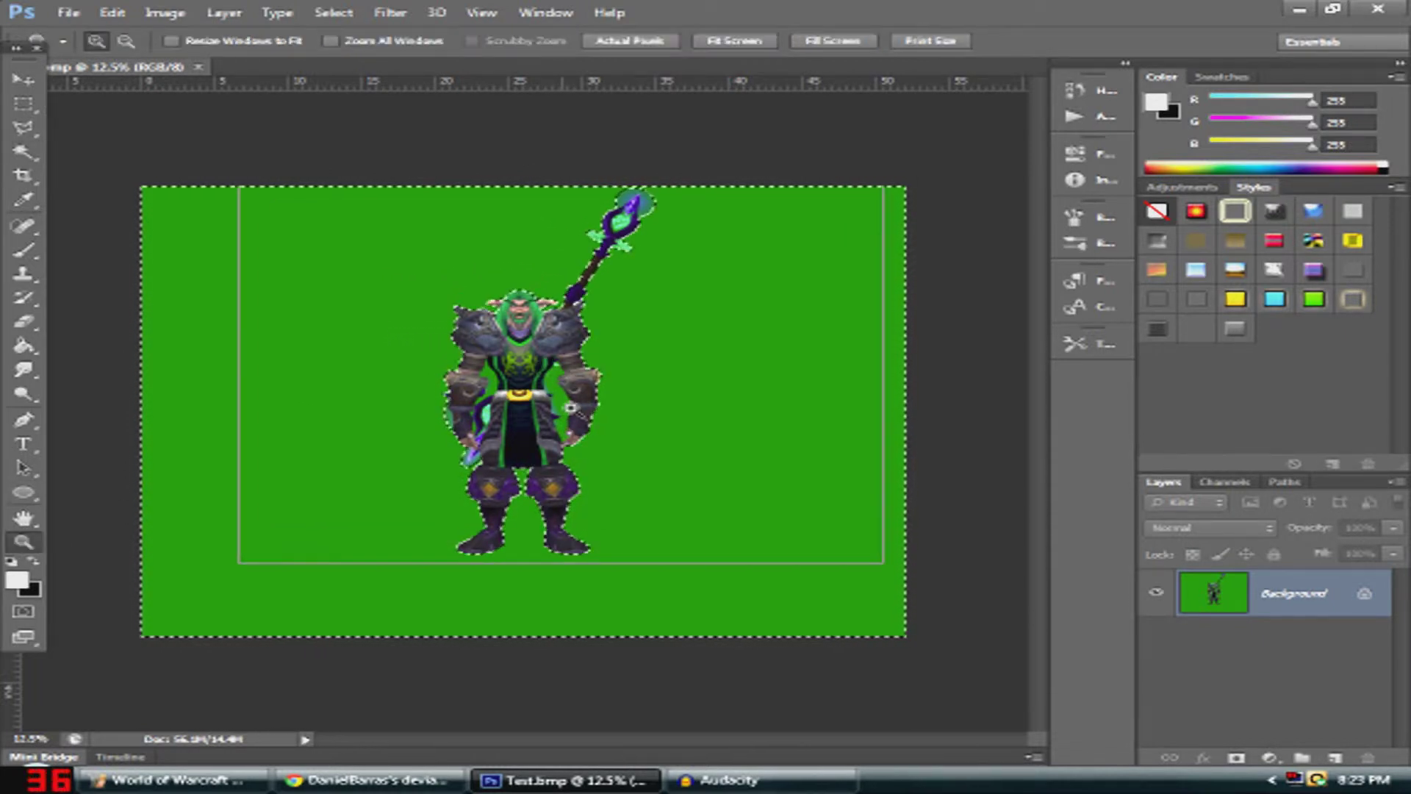
click(547, 413)
click(547, 415)
click(544, 419)
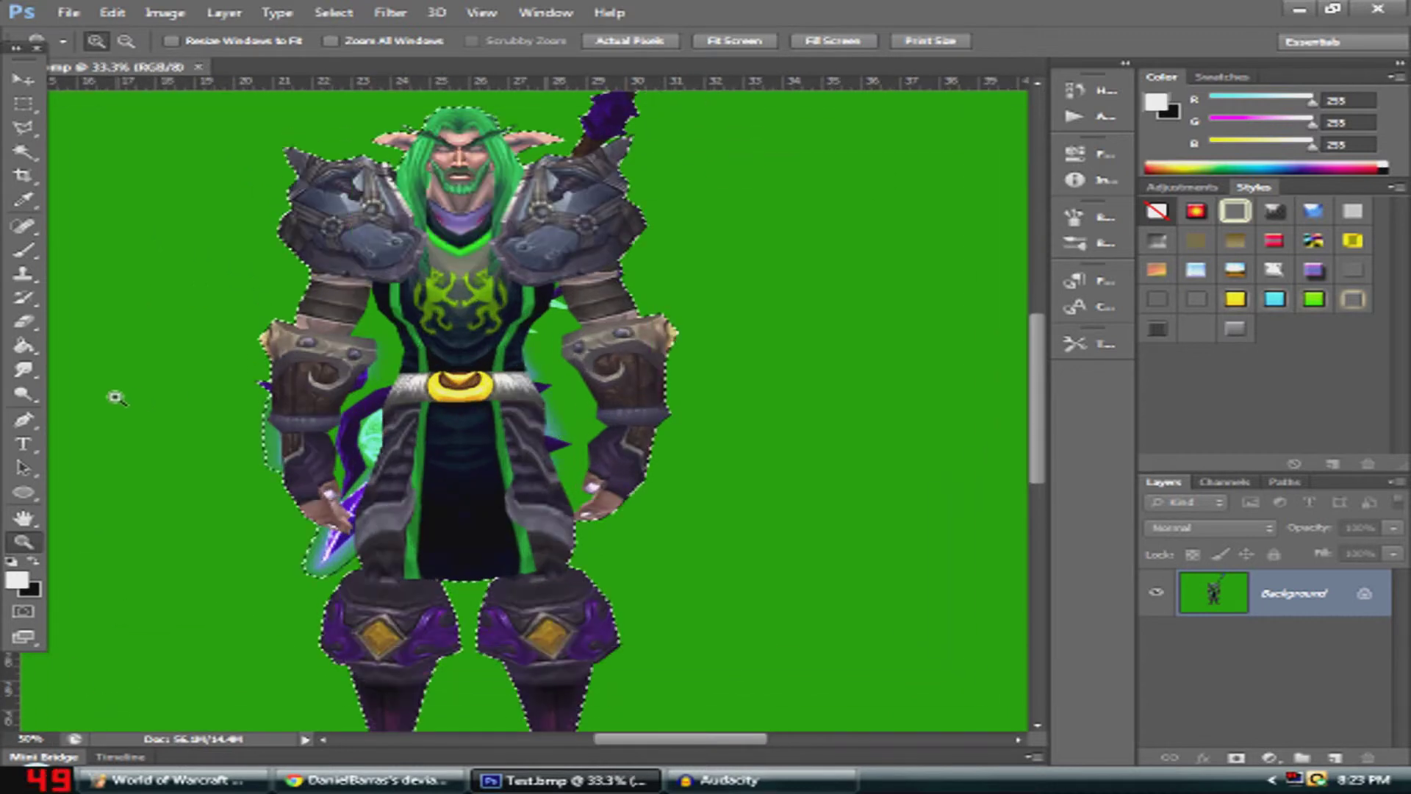
key(ctrl+plus)
click(23, 152)
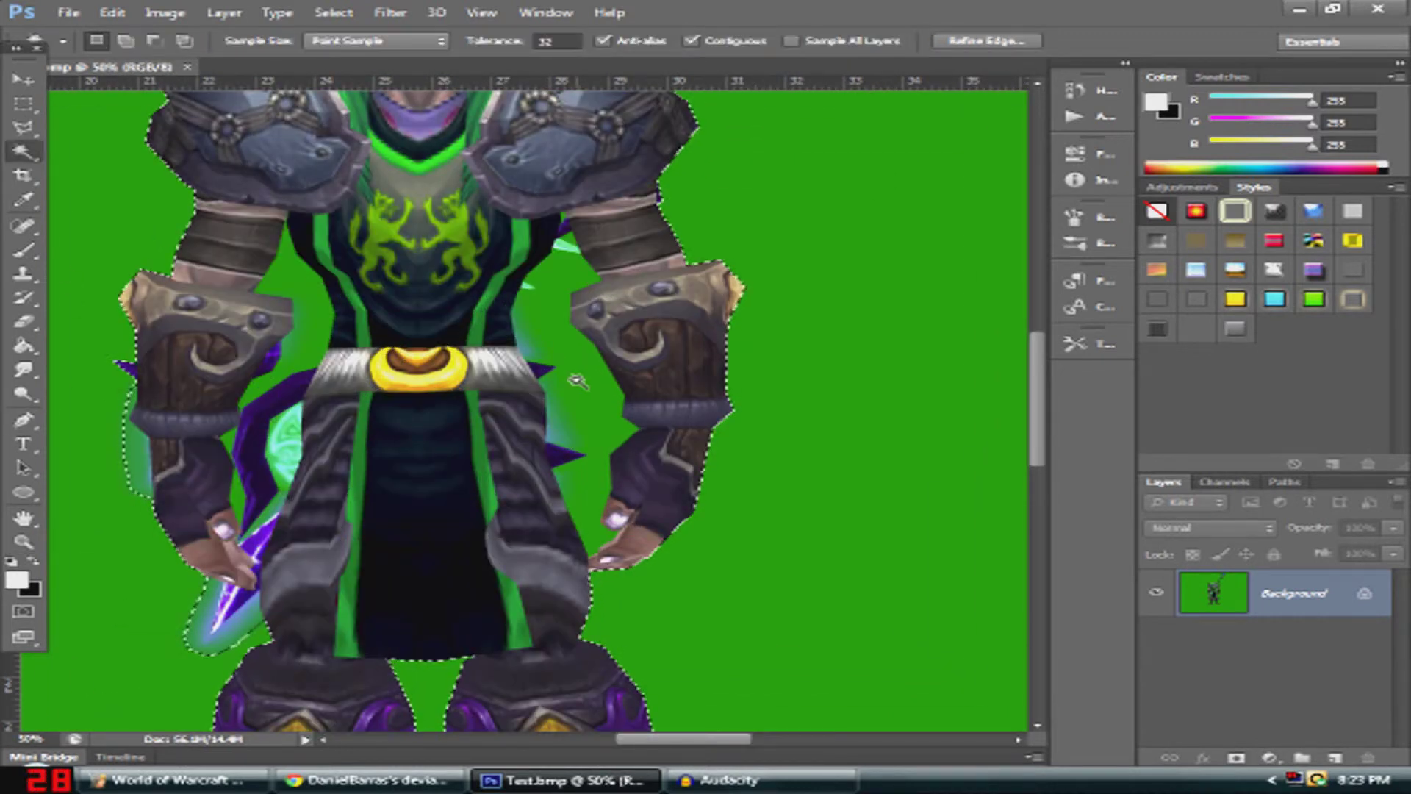
key(shift)
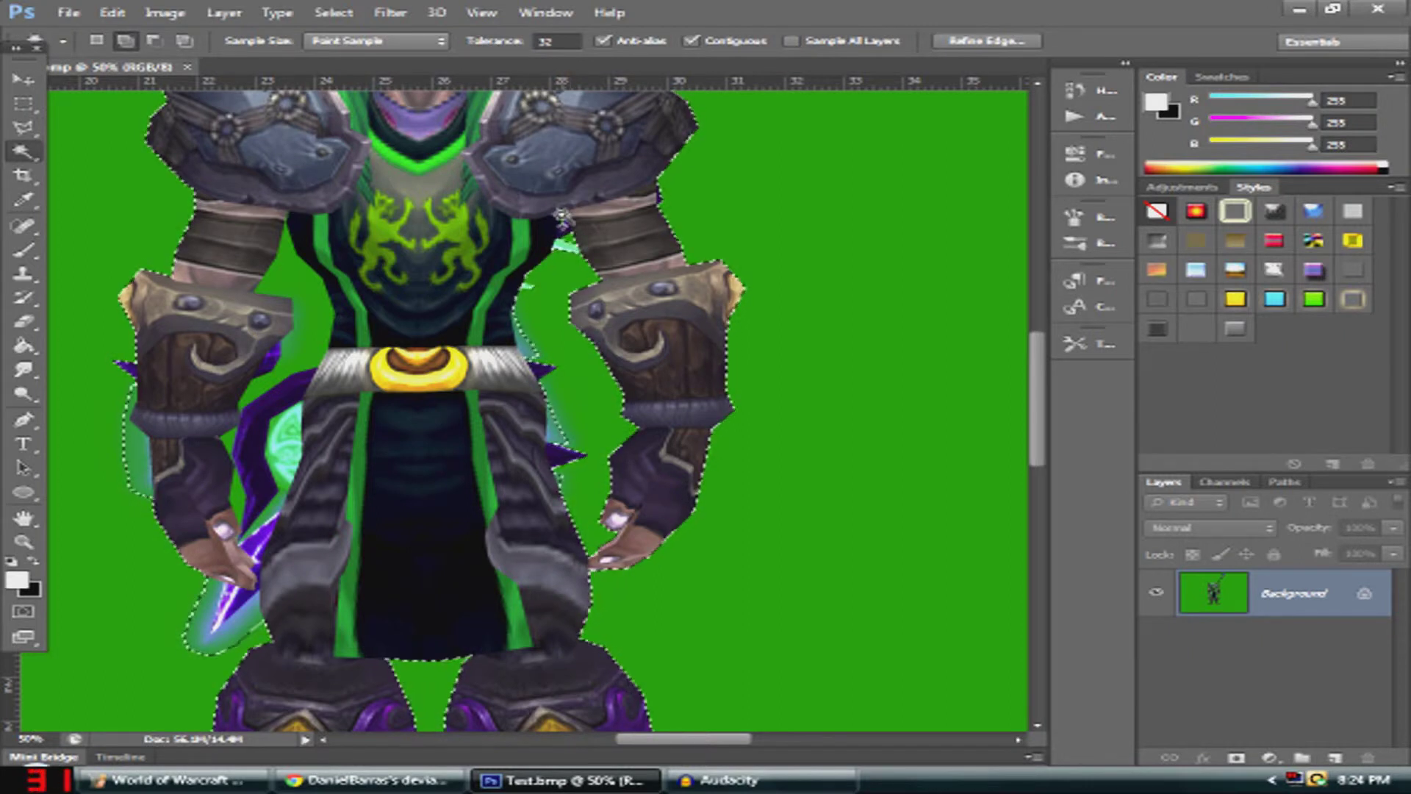
click(309, 313)
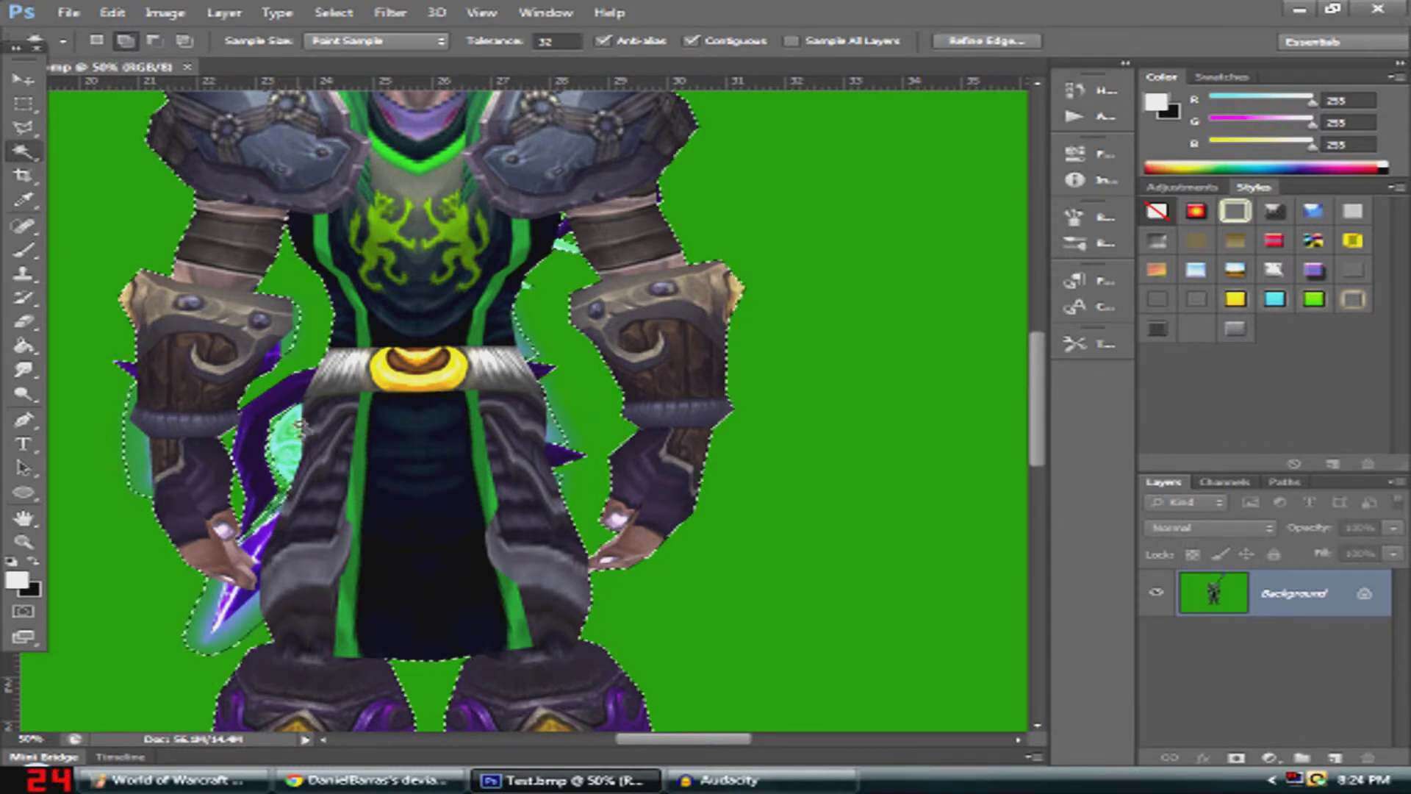
Undo the accidental addition of the staff-tip glow to the selection
scroll(431, 326, up, 4)
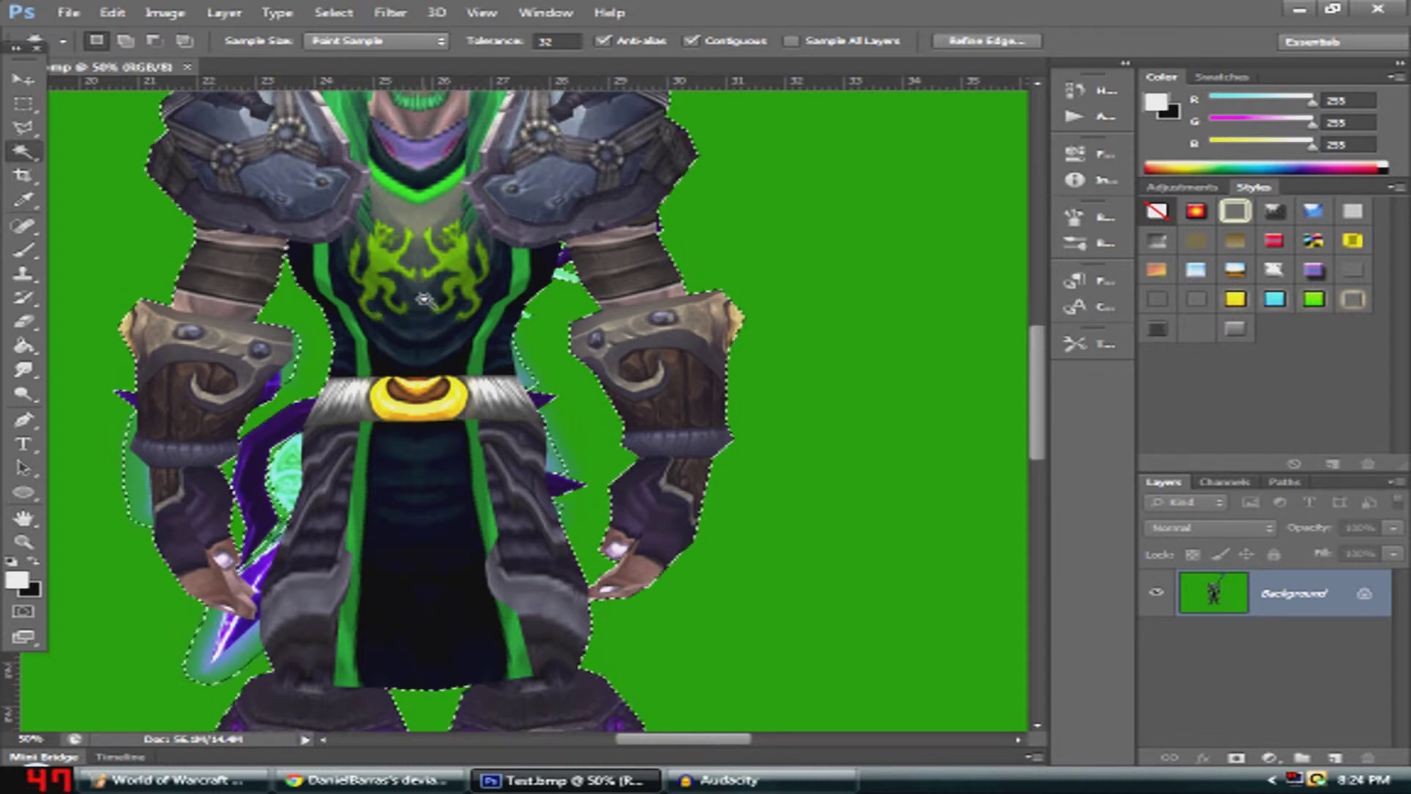
scroll(431, 326, up, 2)
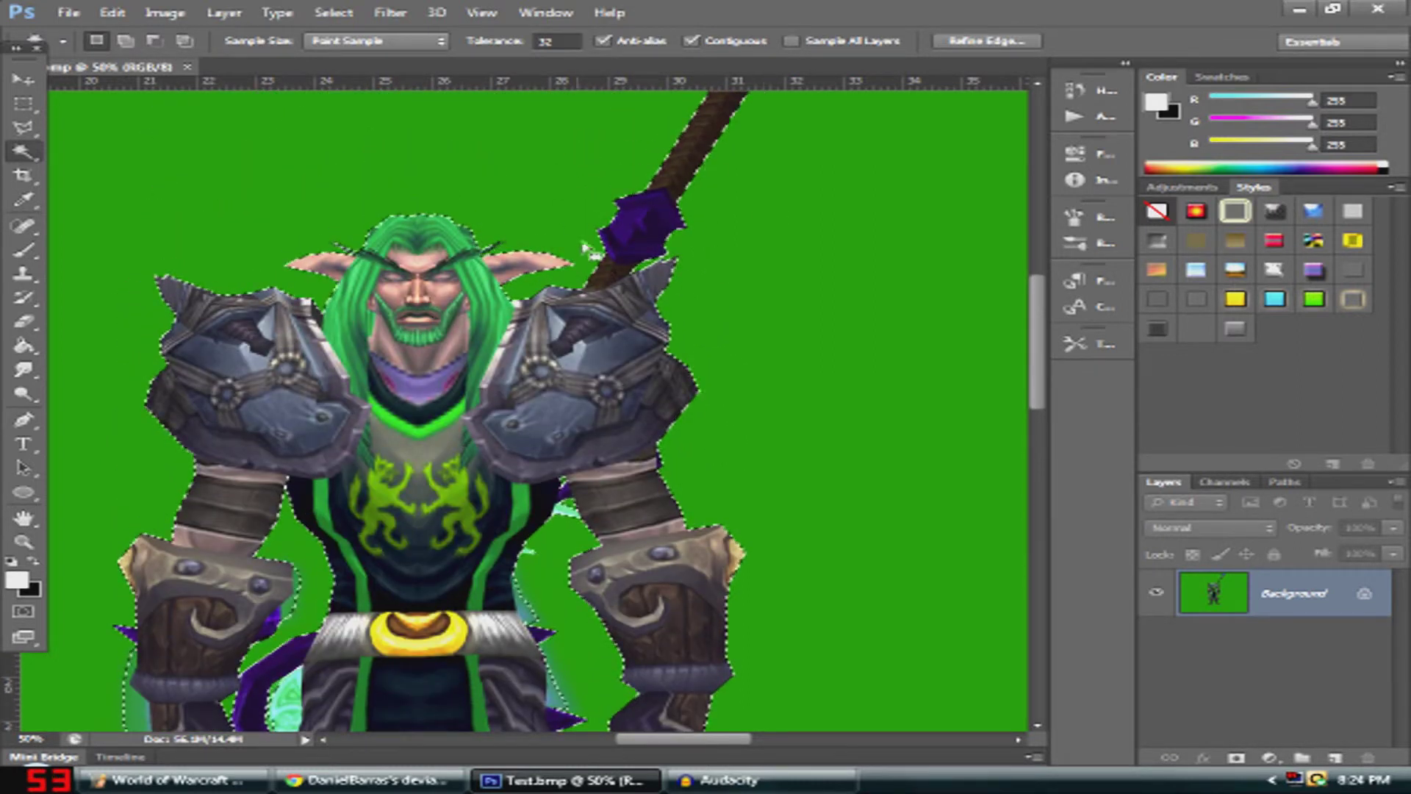
scroll(525, 410, up, 4)
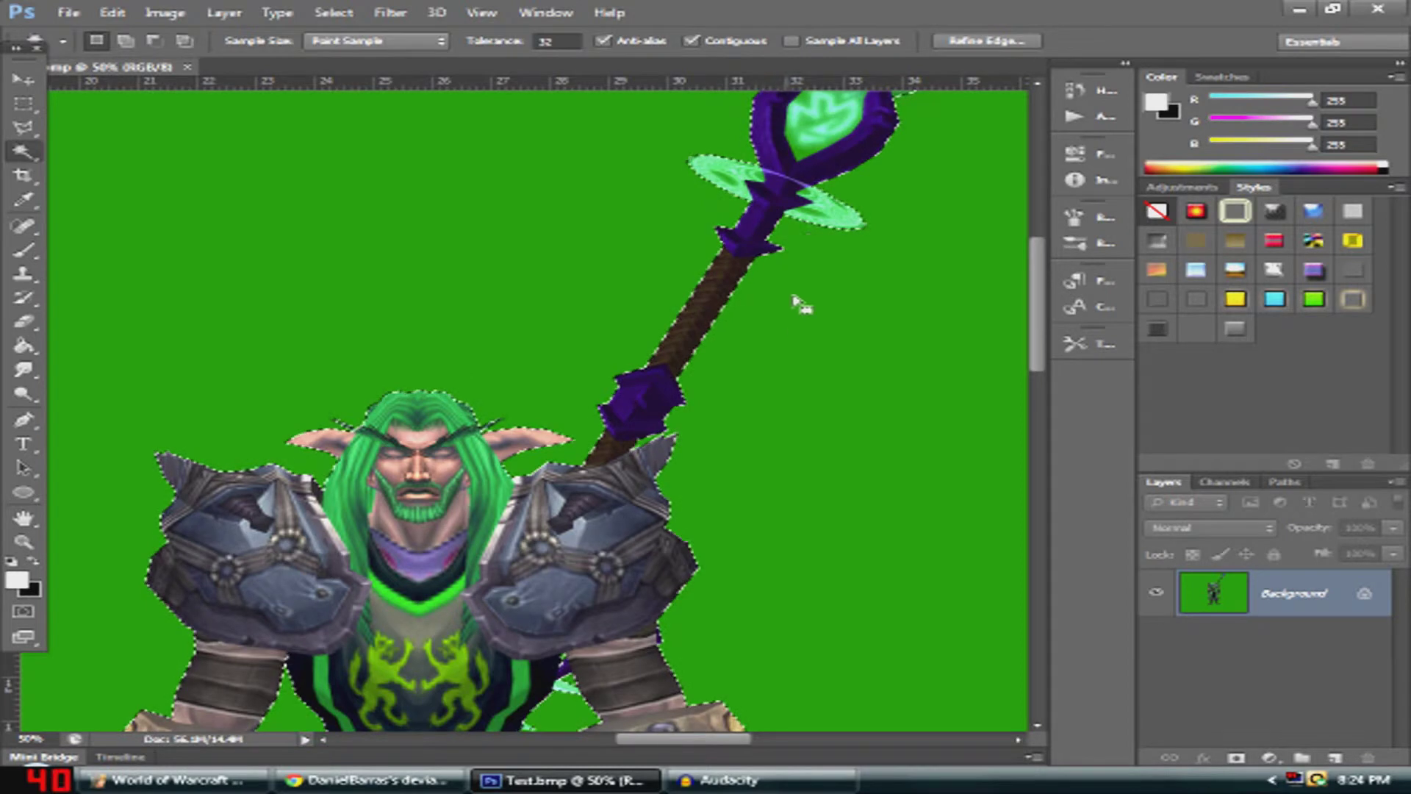
scroll(929, 267, up, 12)
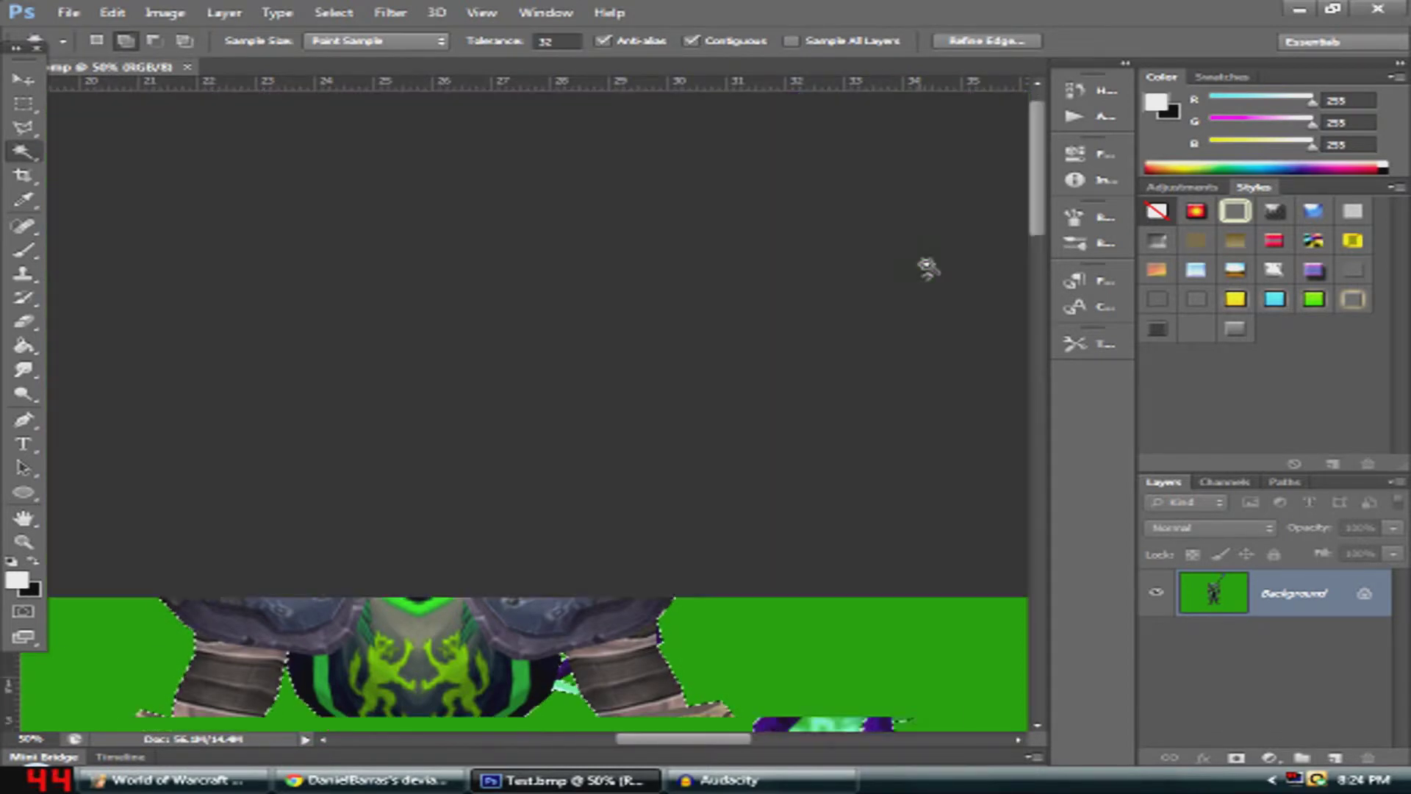
scroll(908, 394, down, 8)
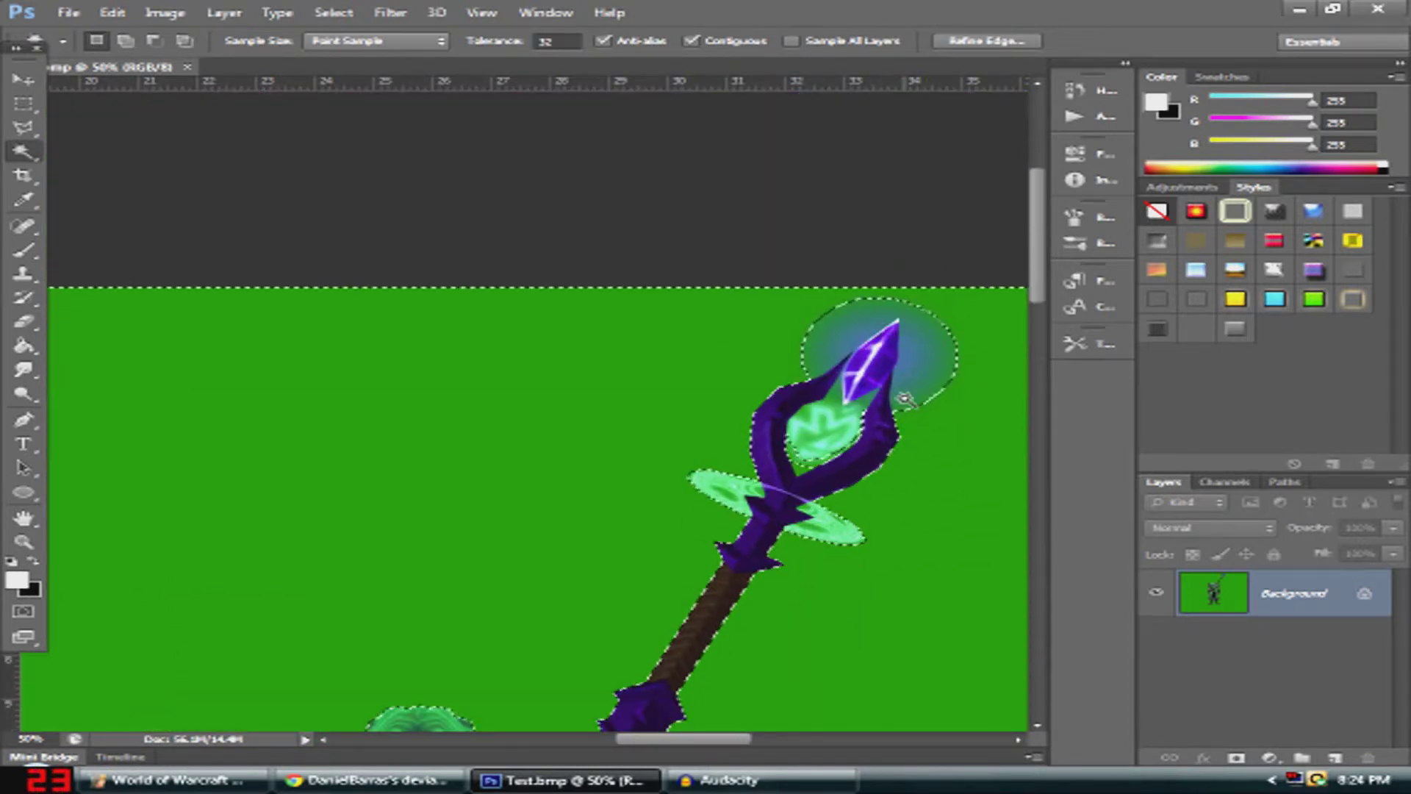
key(shift)
shift+click(828, 313)
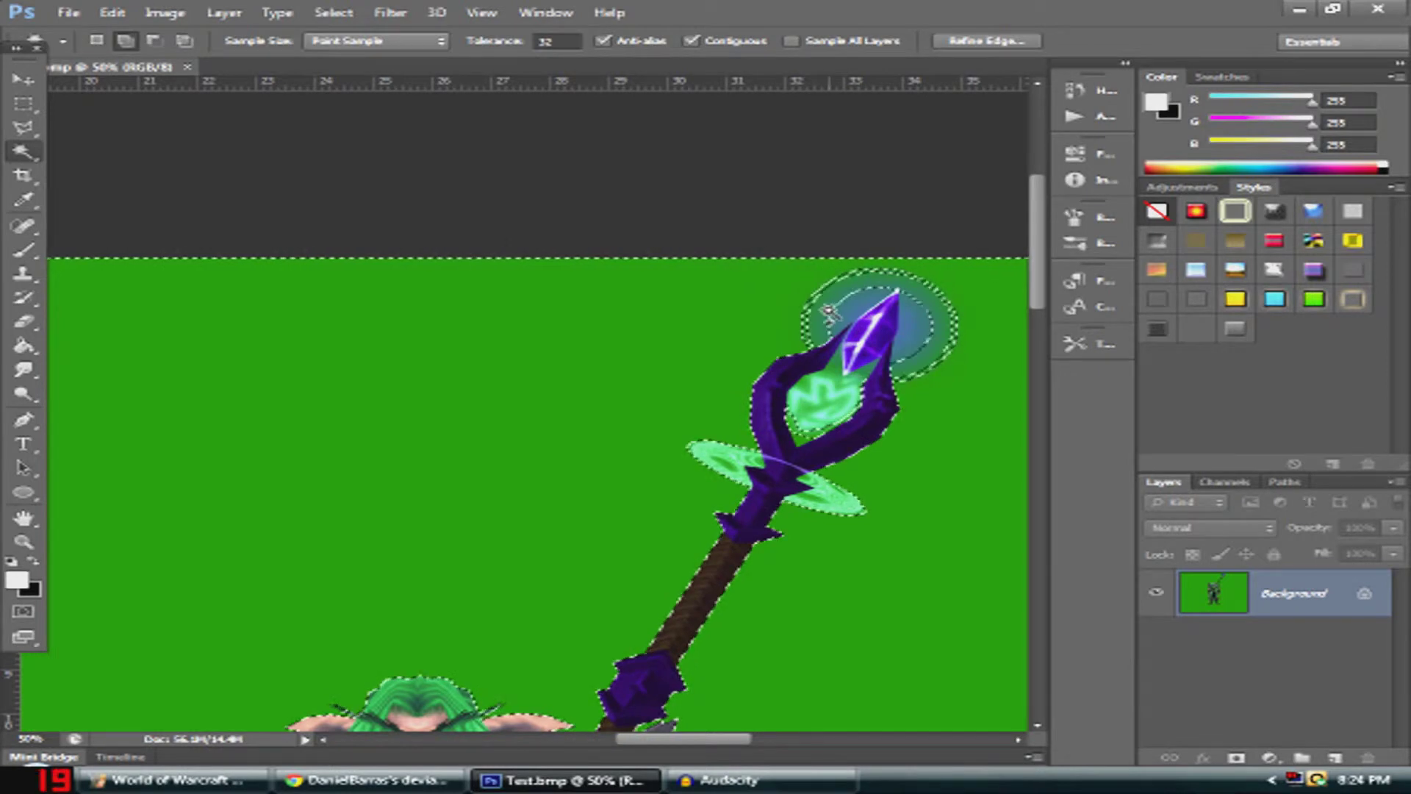
click(112, 13)
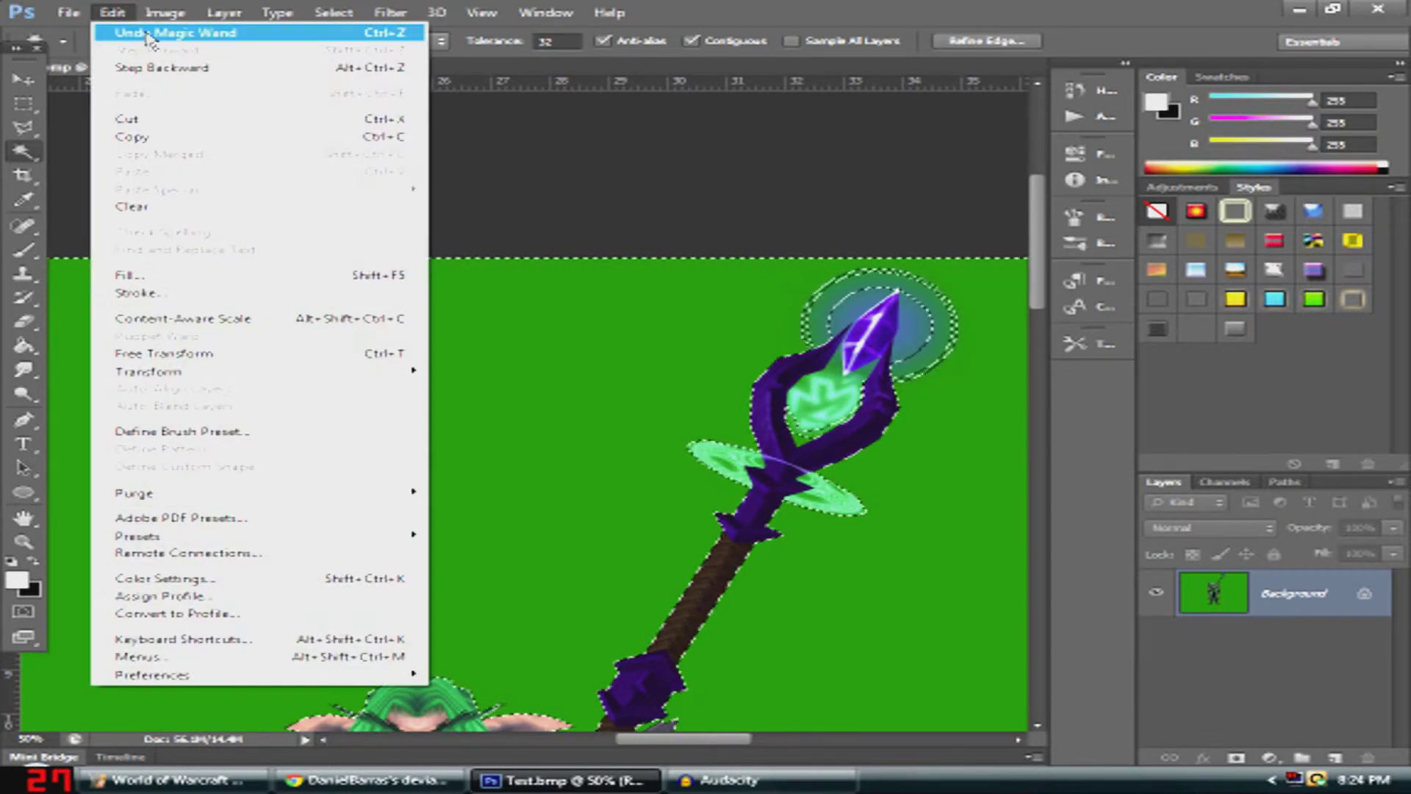
click(139, 31)
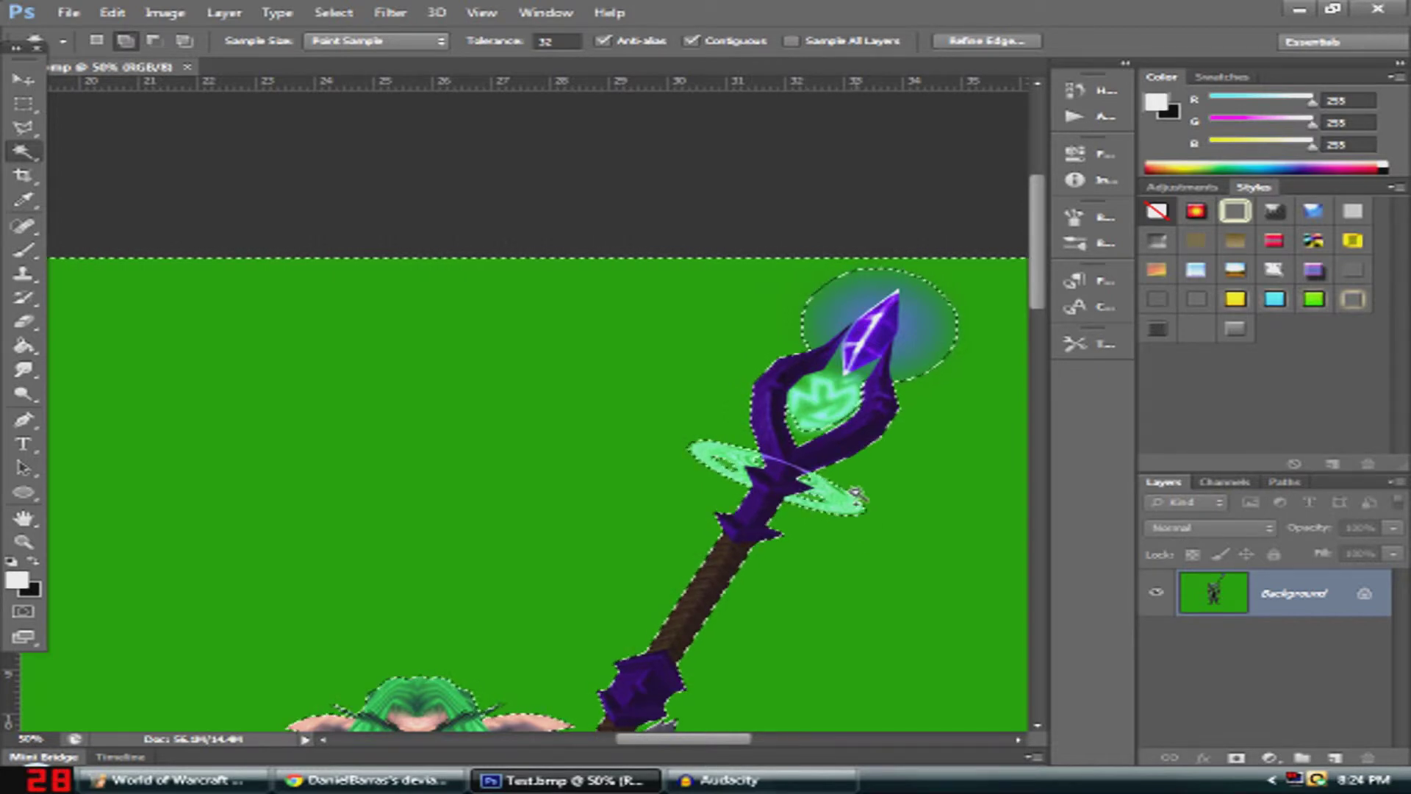
Add the green pockets by the left shoulder and right of the torso, then Select Inverse
scroll(940, 503, down, 5)
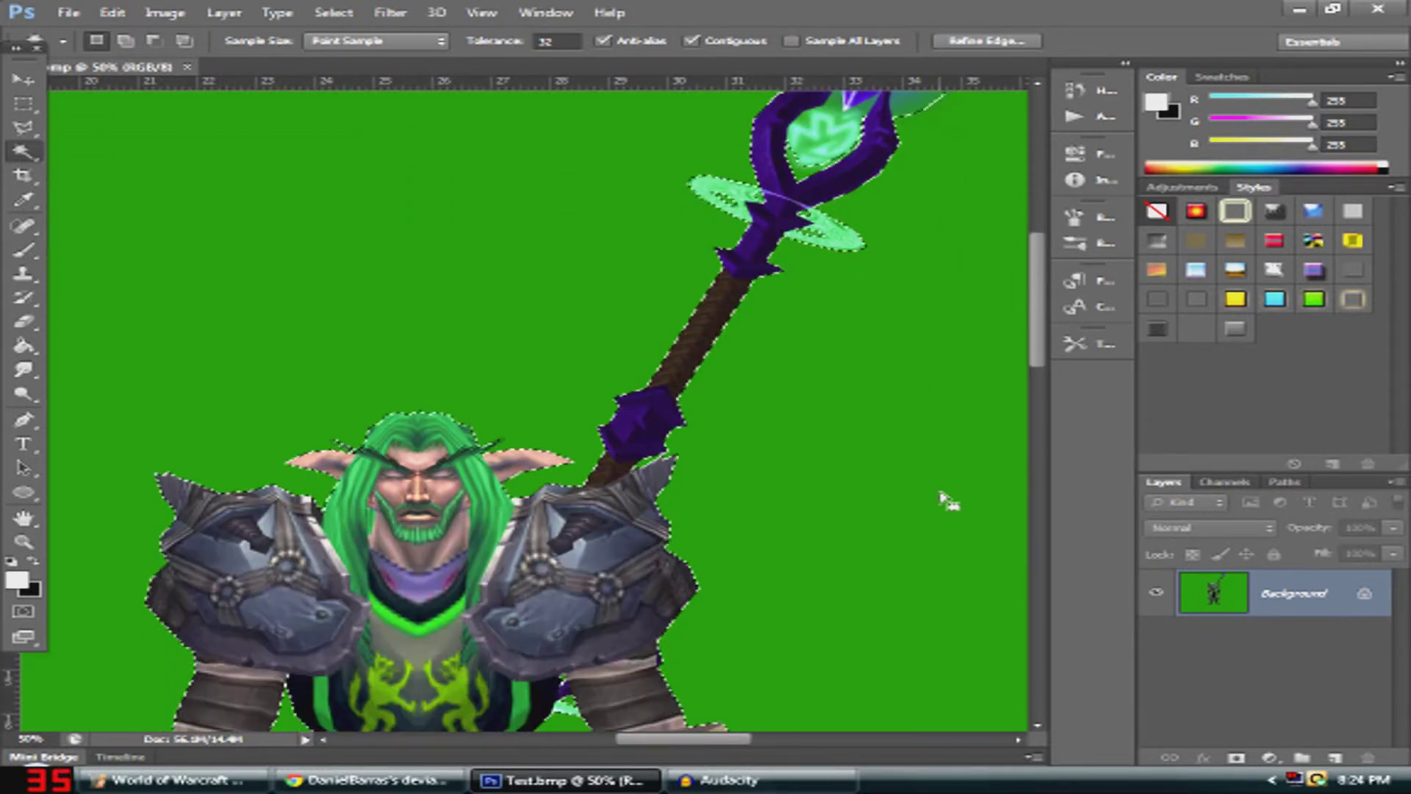
scroll(941, 499, down, 5)
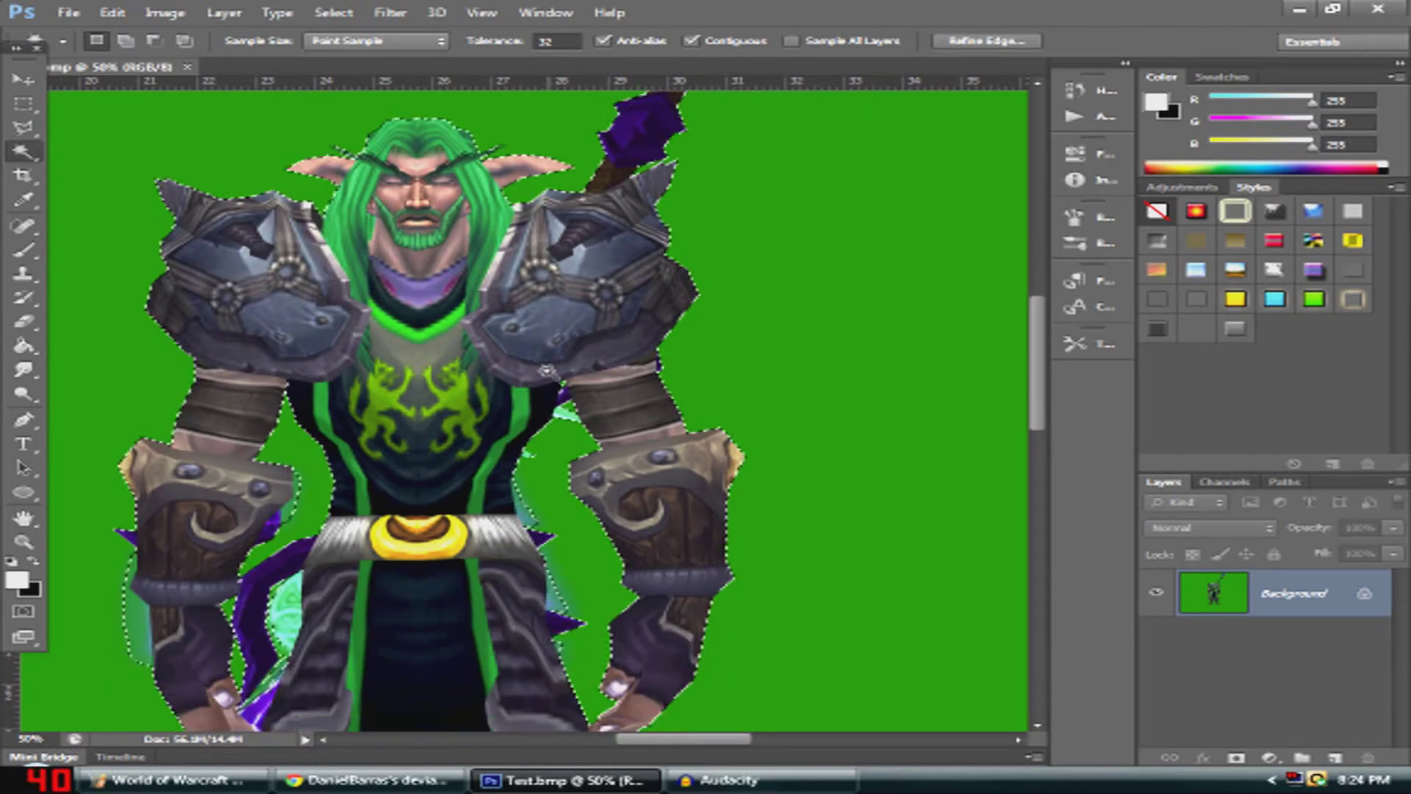
scroll(544, 371, down, 5)
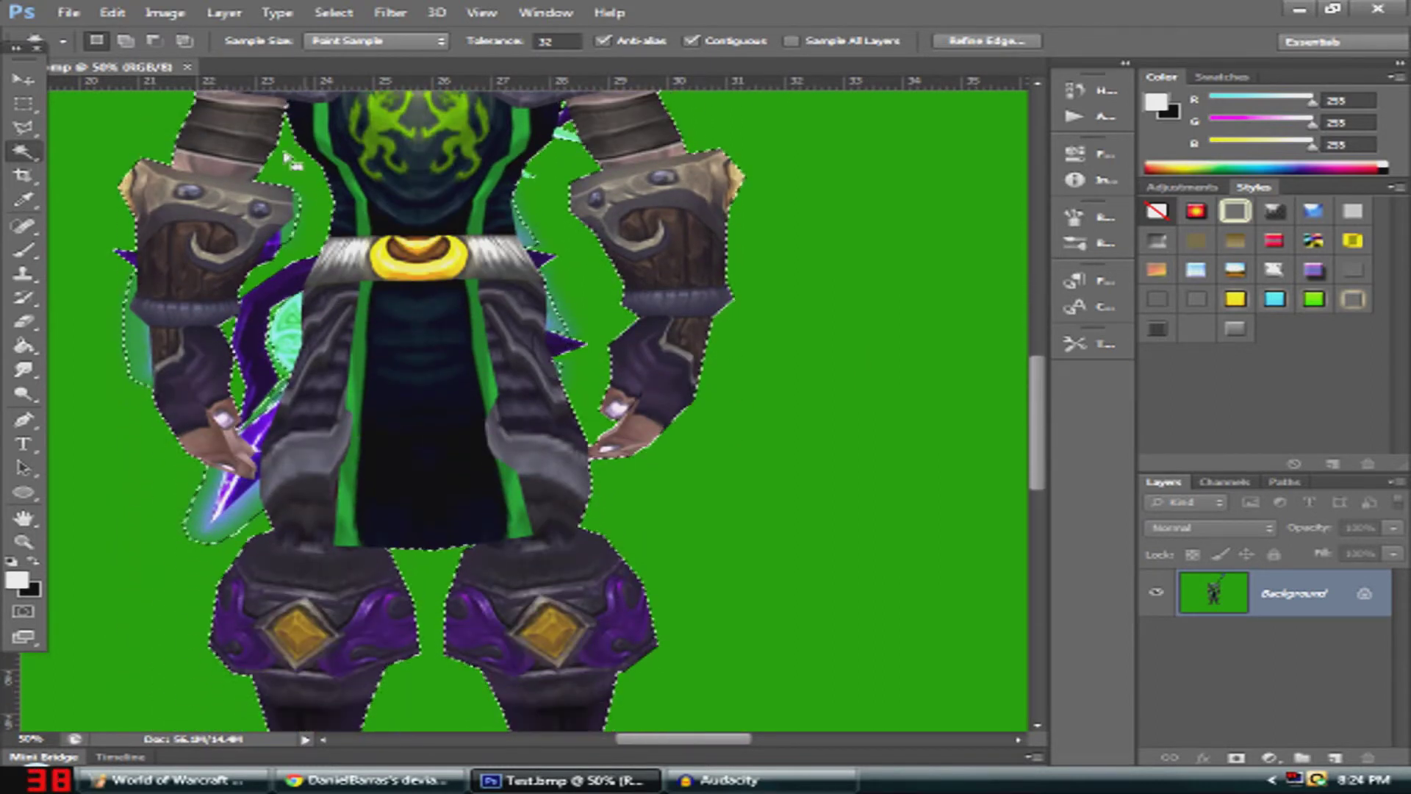
shift+click(289, 240)
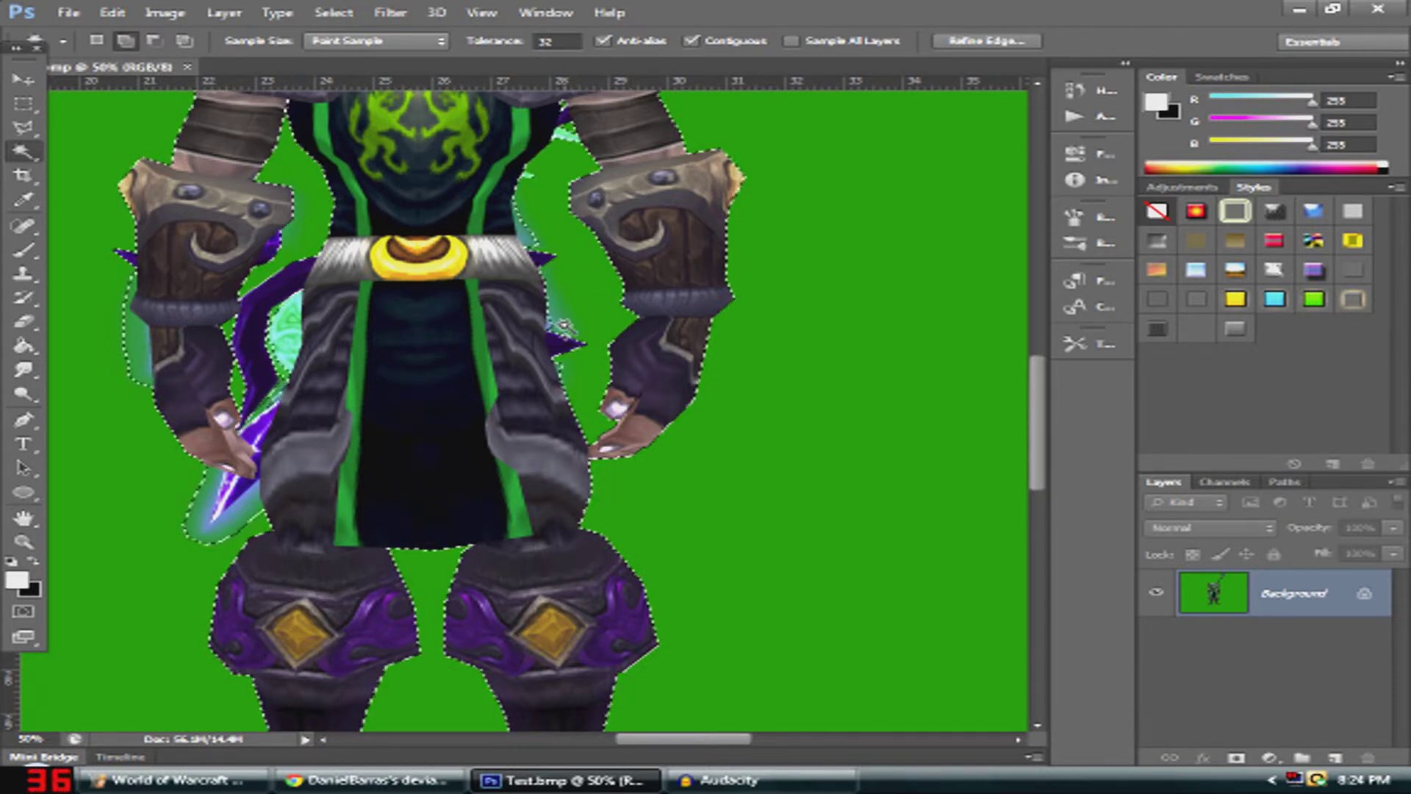
shift+click(527, 239)
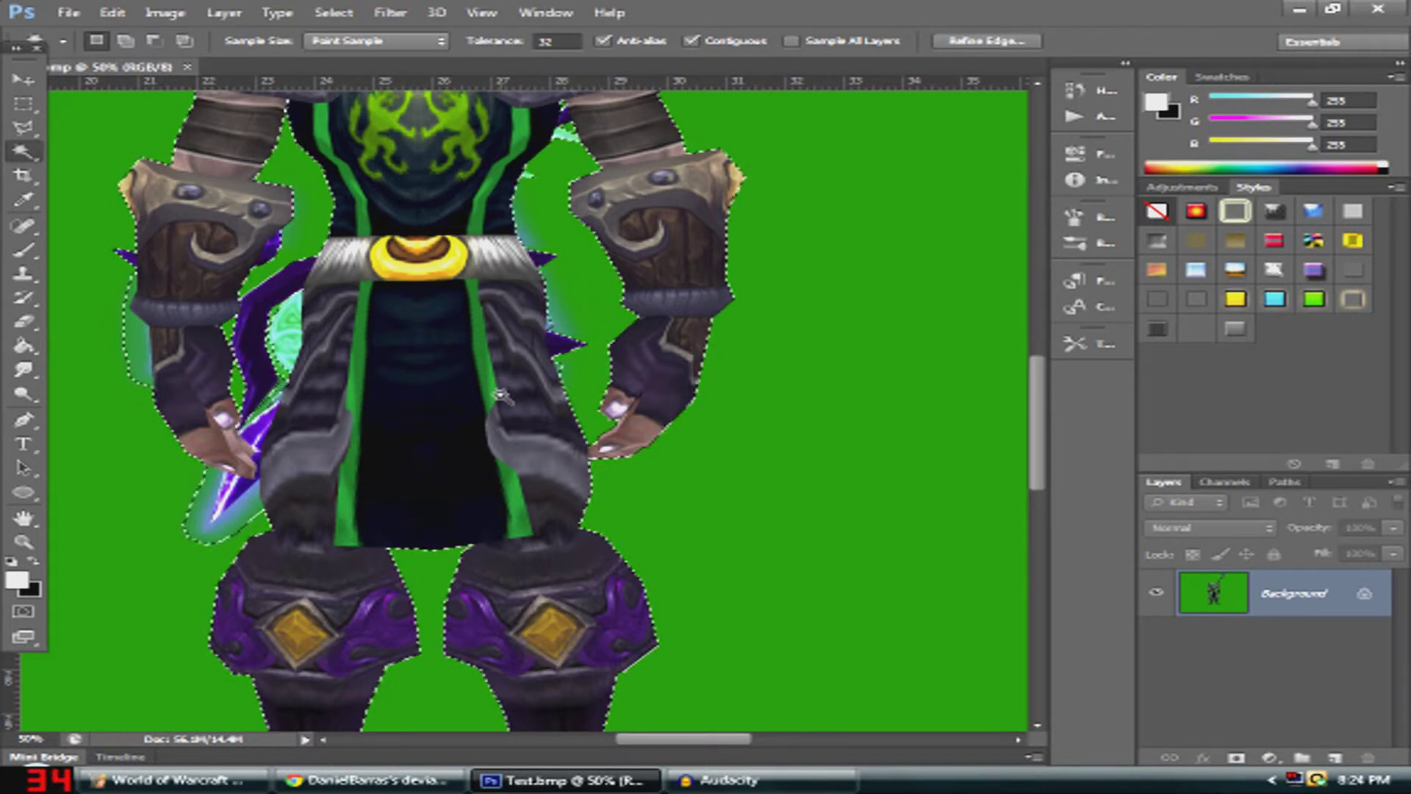
right_click(427, 272)
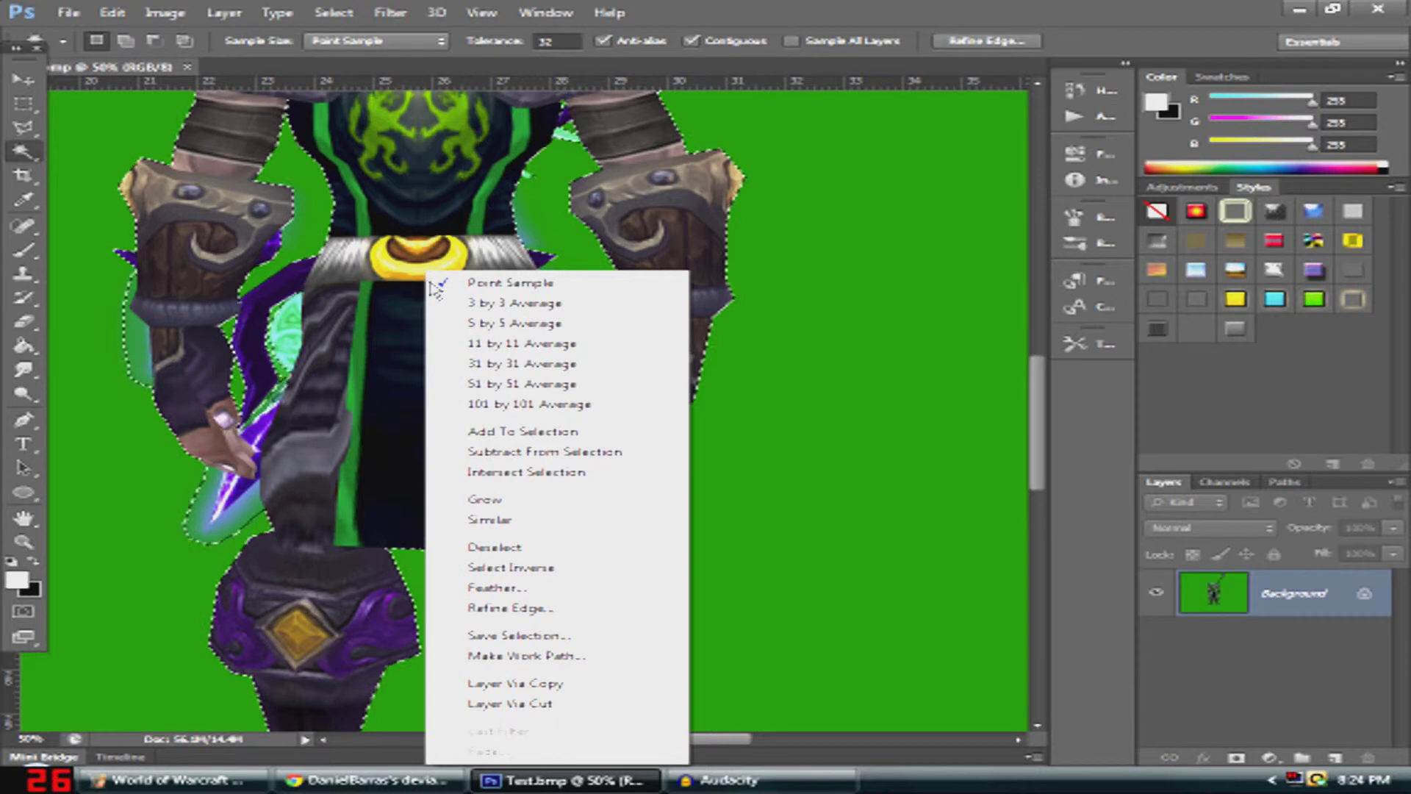
click(550, 570)
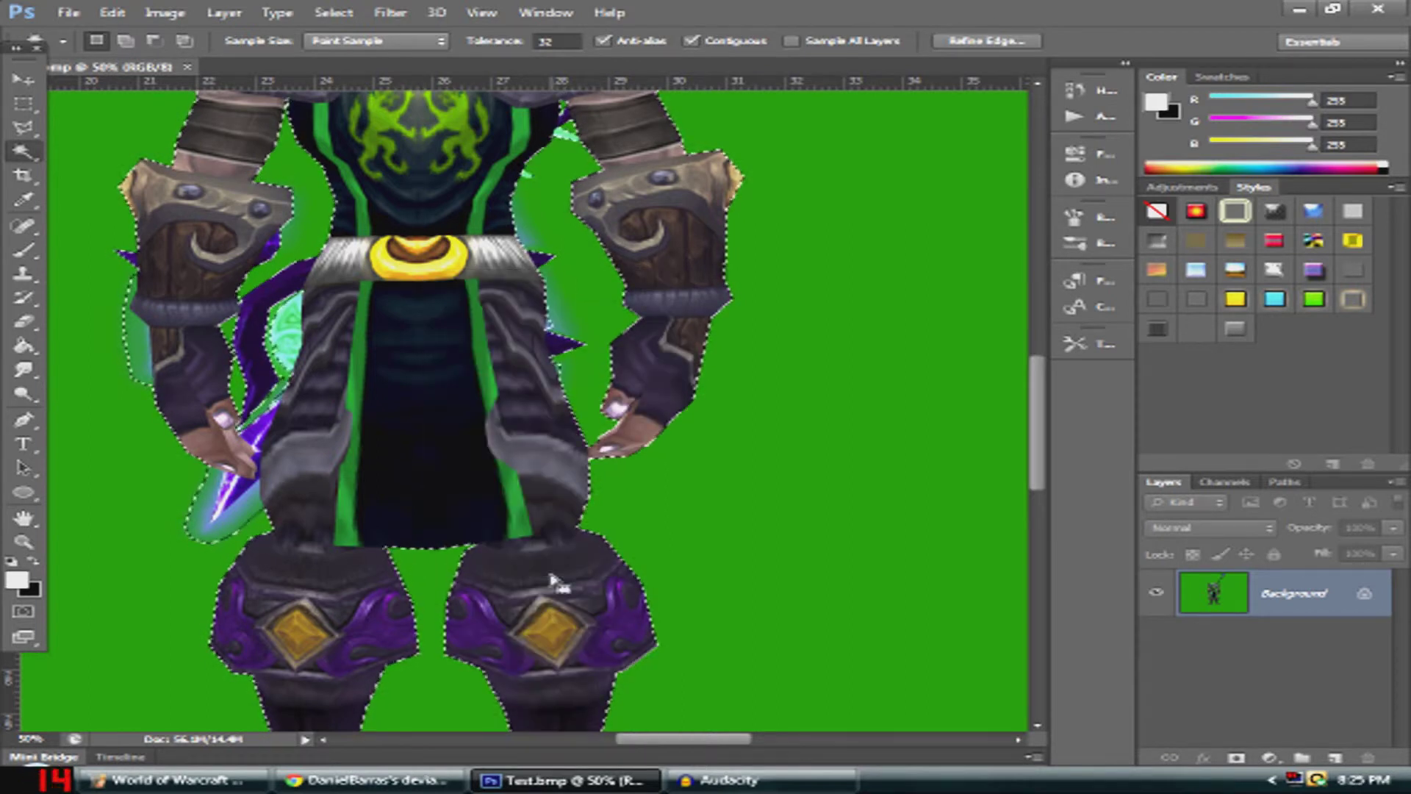
Create a new blank 1280×720 document and return to Test.bmp
click(67, 14)
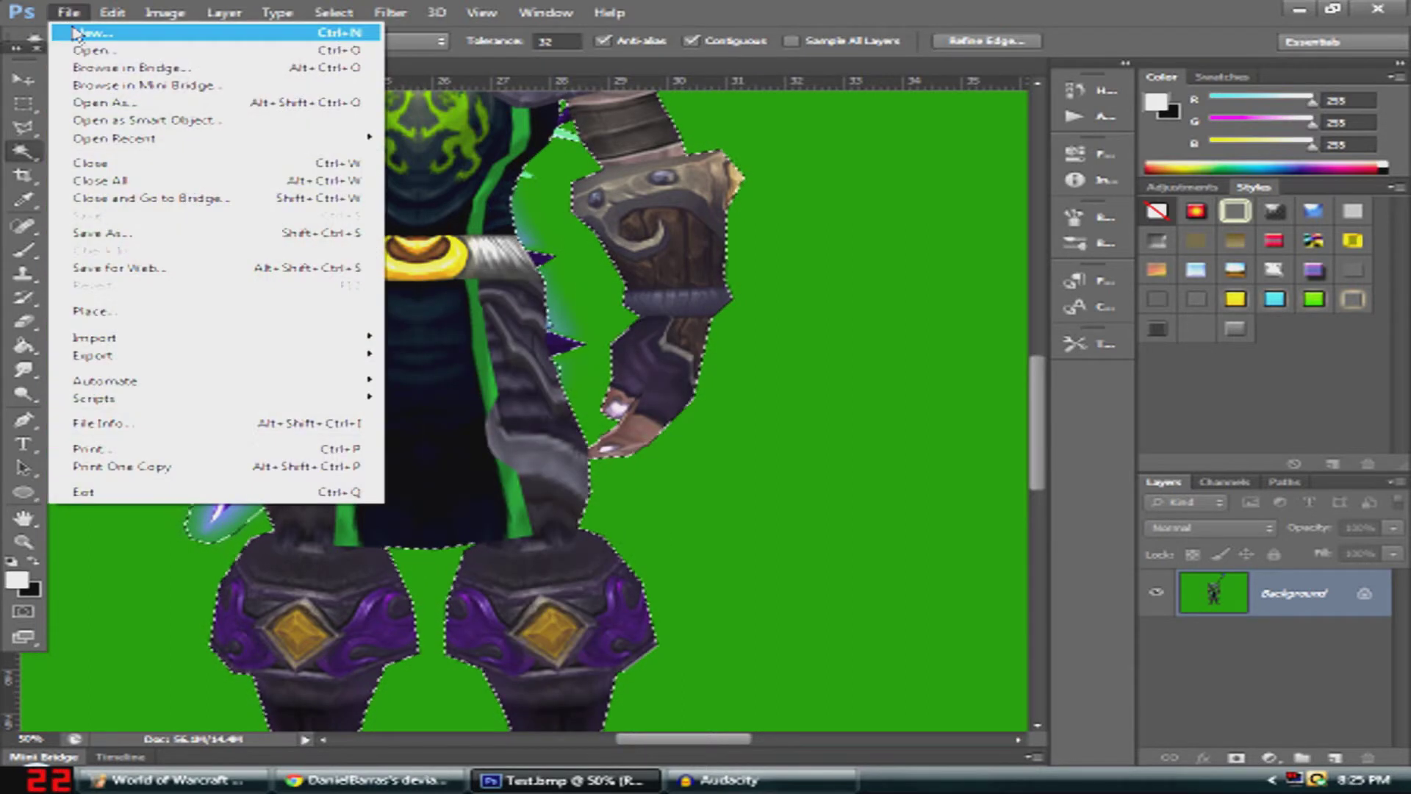
click(77, 29)
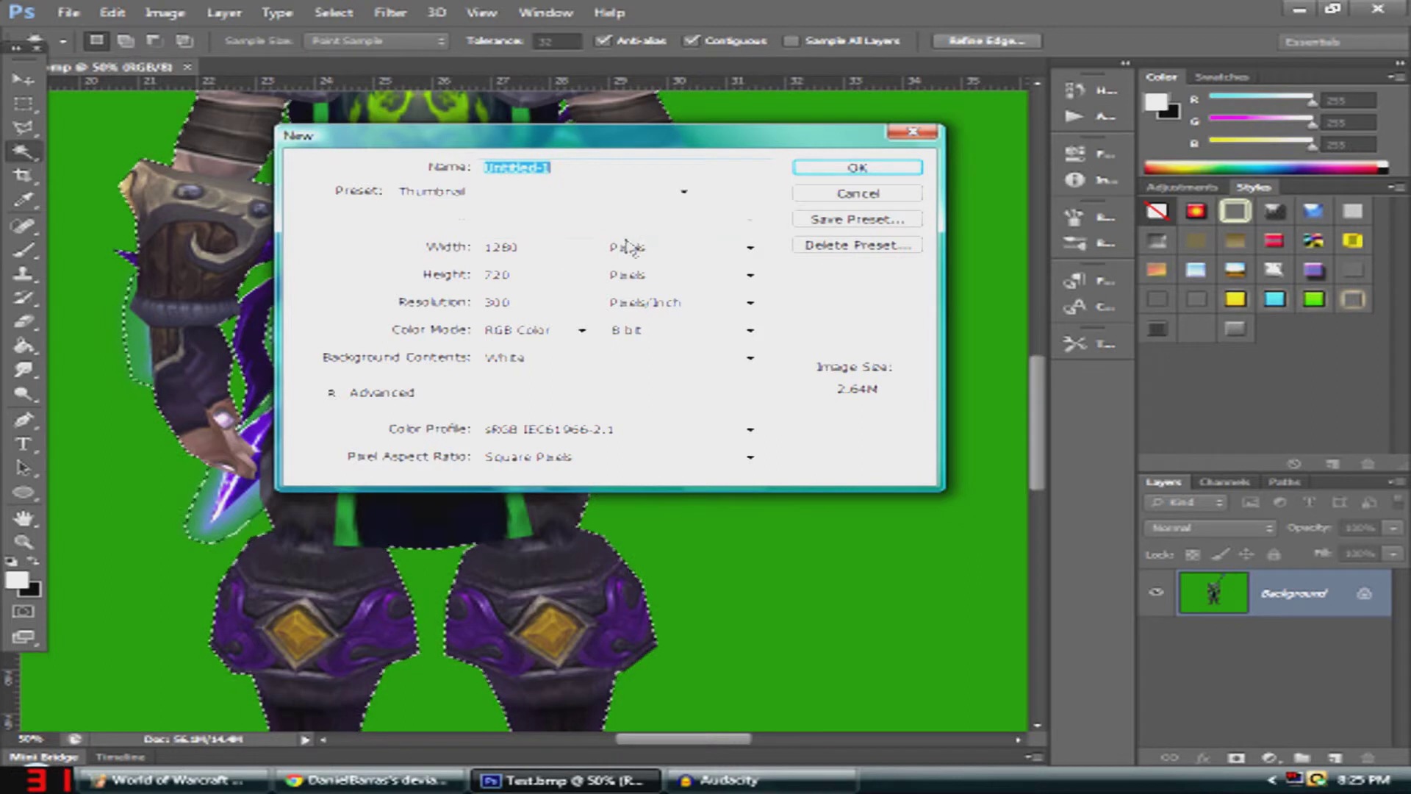
click(857, 169)
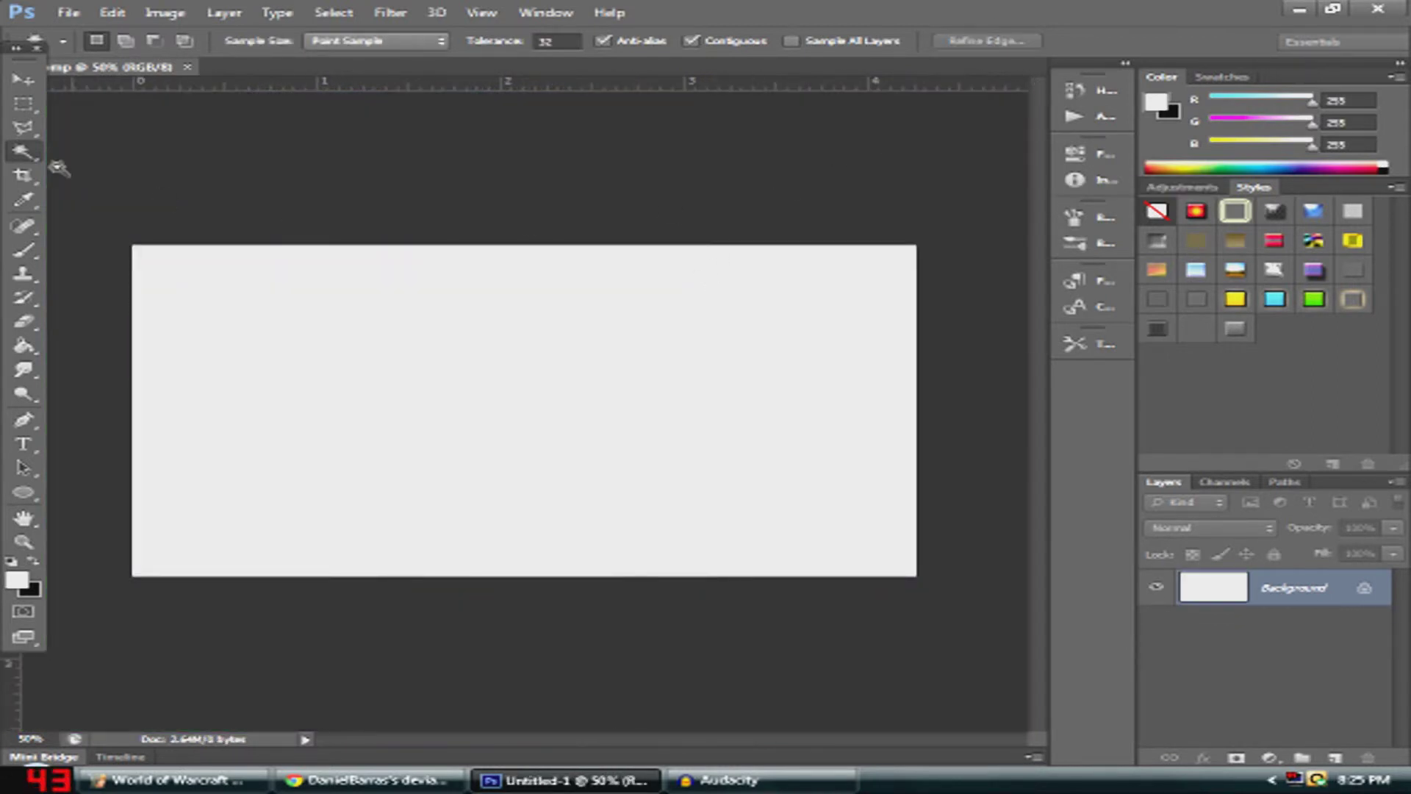
click(158, 67)
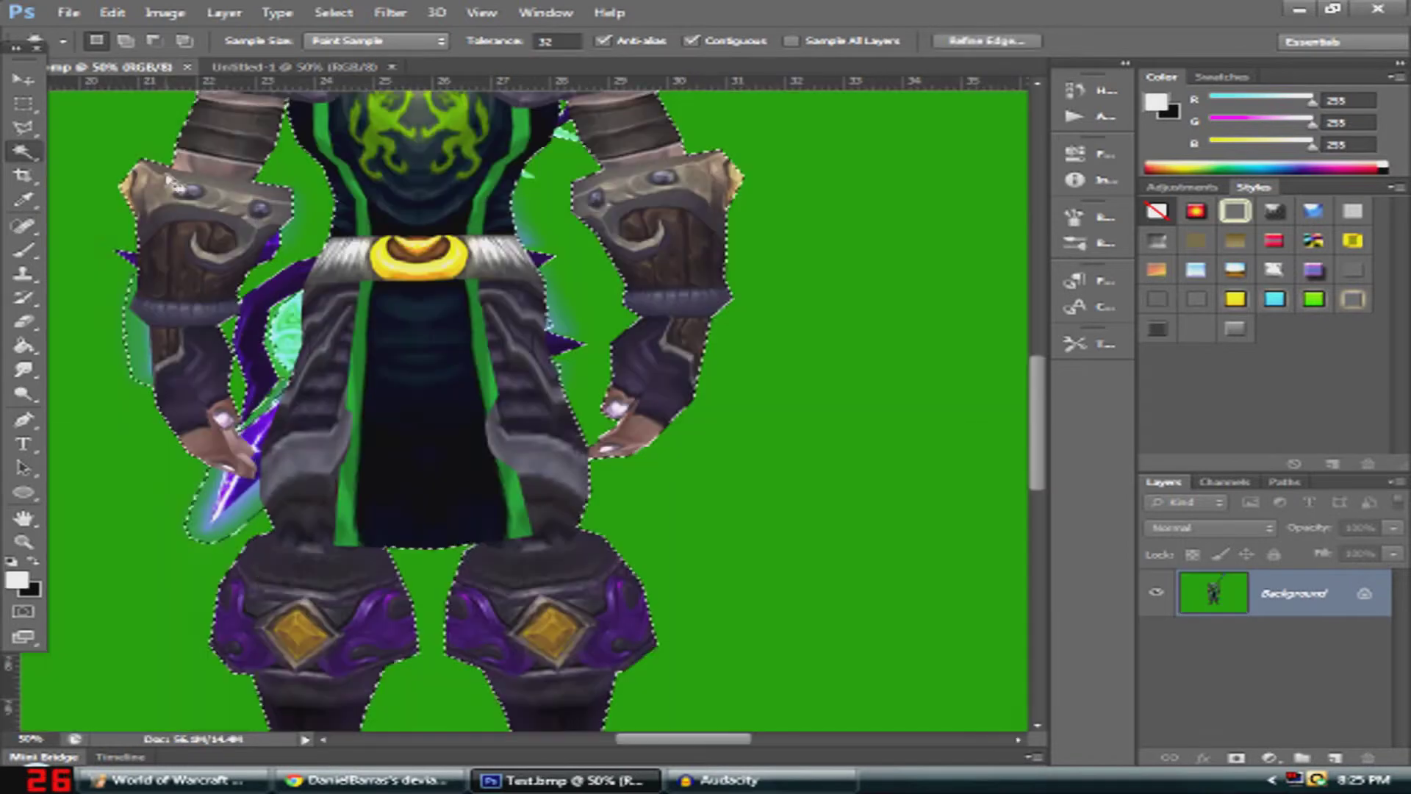
Move the selected character into the new document and position it so the staff crest shows
click(29, 82)
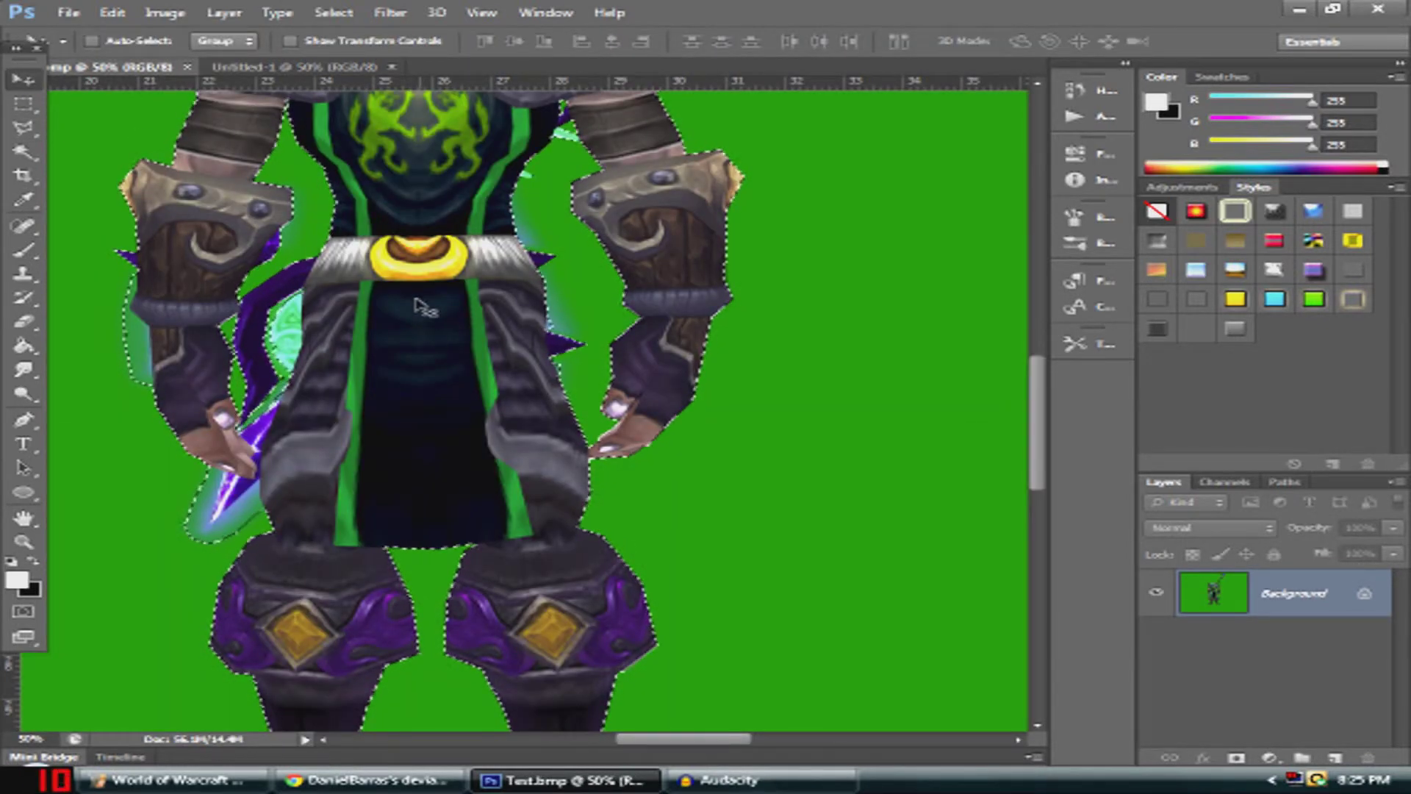
drag(384, 267, 510, 404)
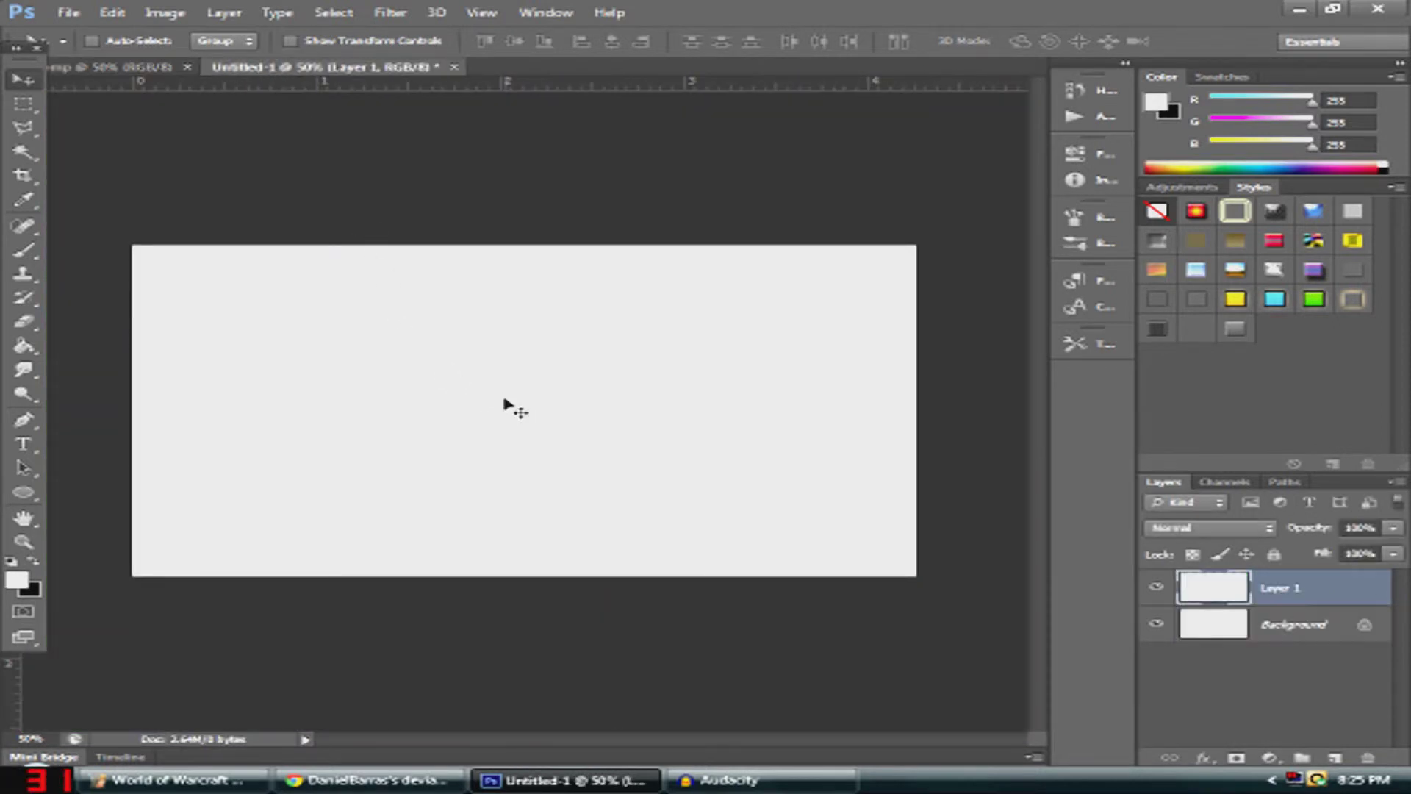
drag(490, 312, 409, 588)
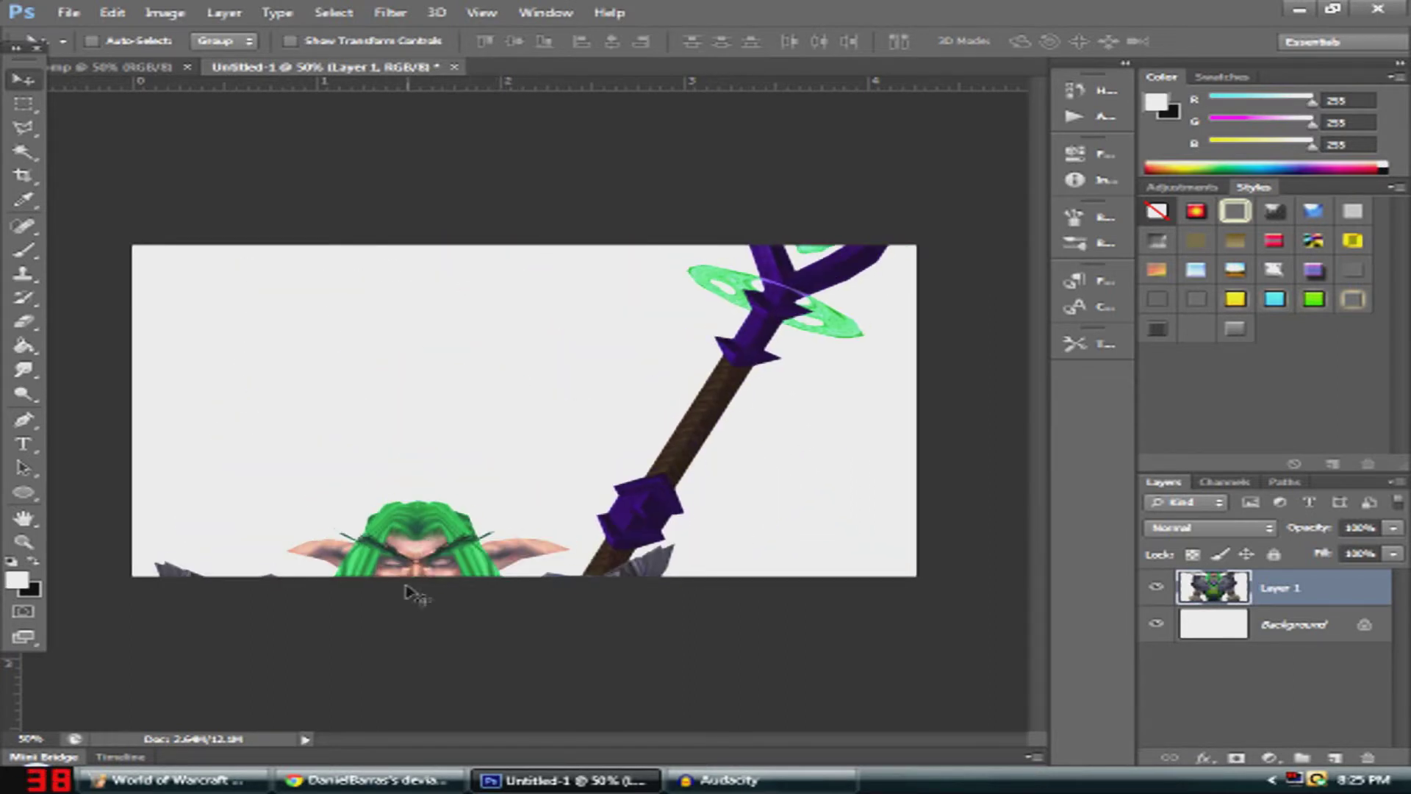
drag(749, 292, 779, 488)
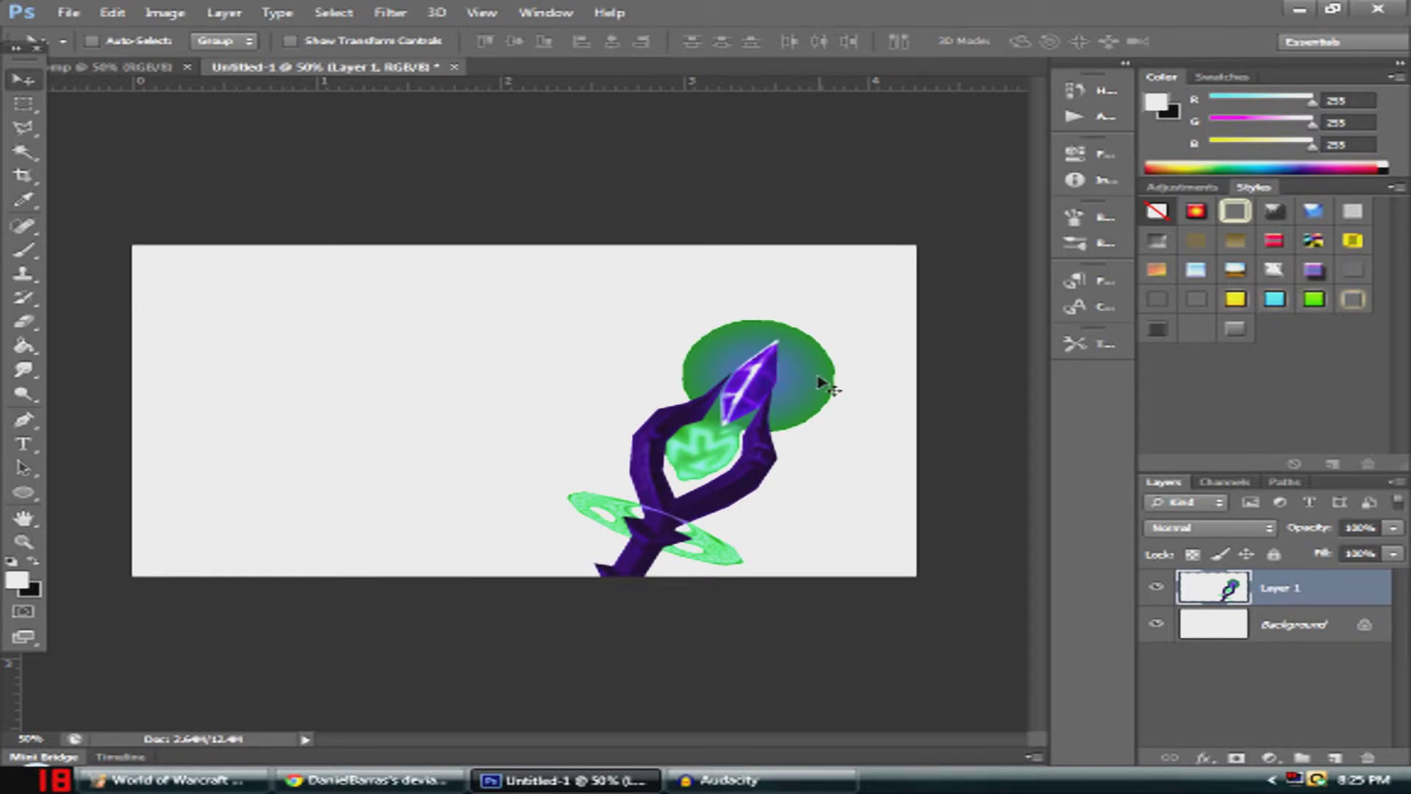
drag(812, 378, 801, 387)
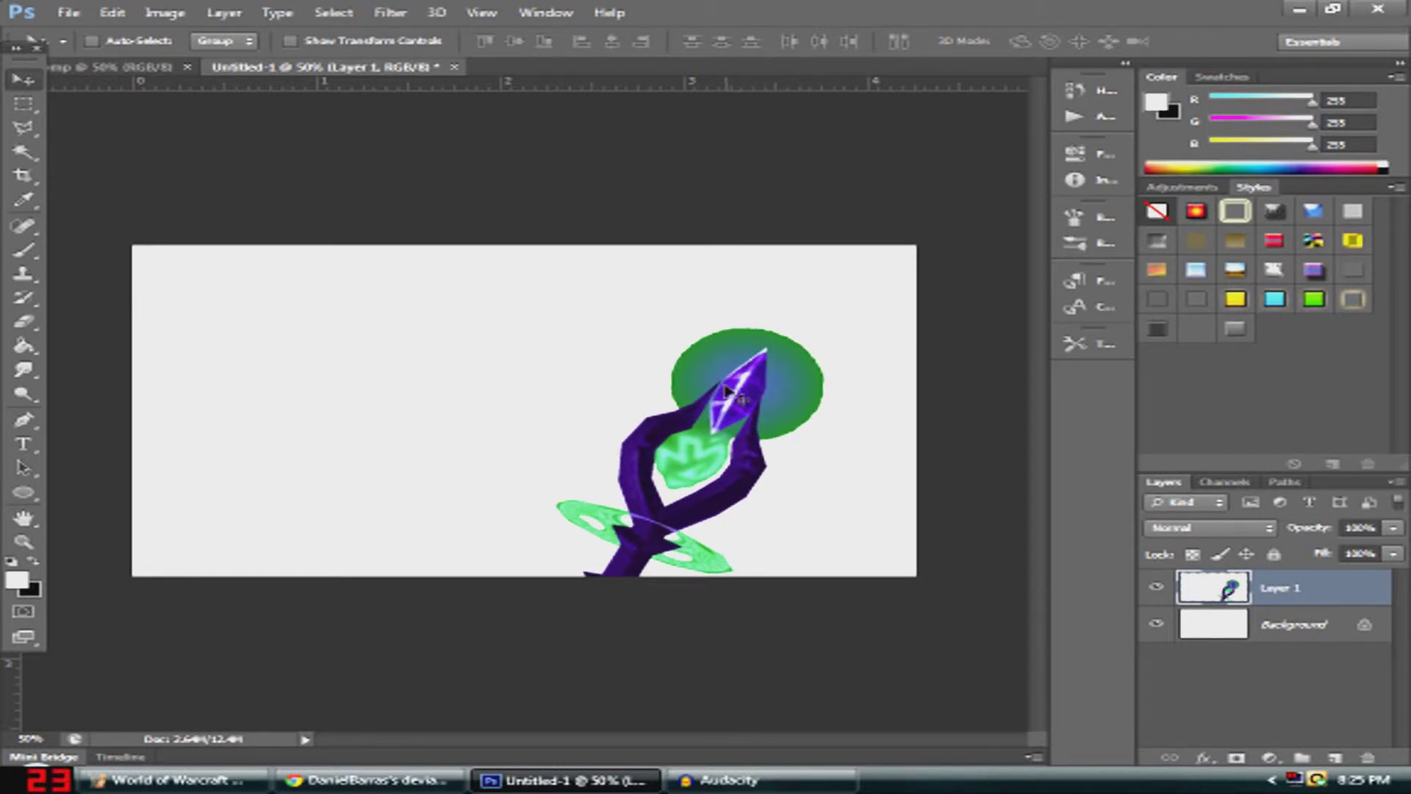
key(ctrl+t)
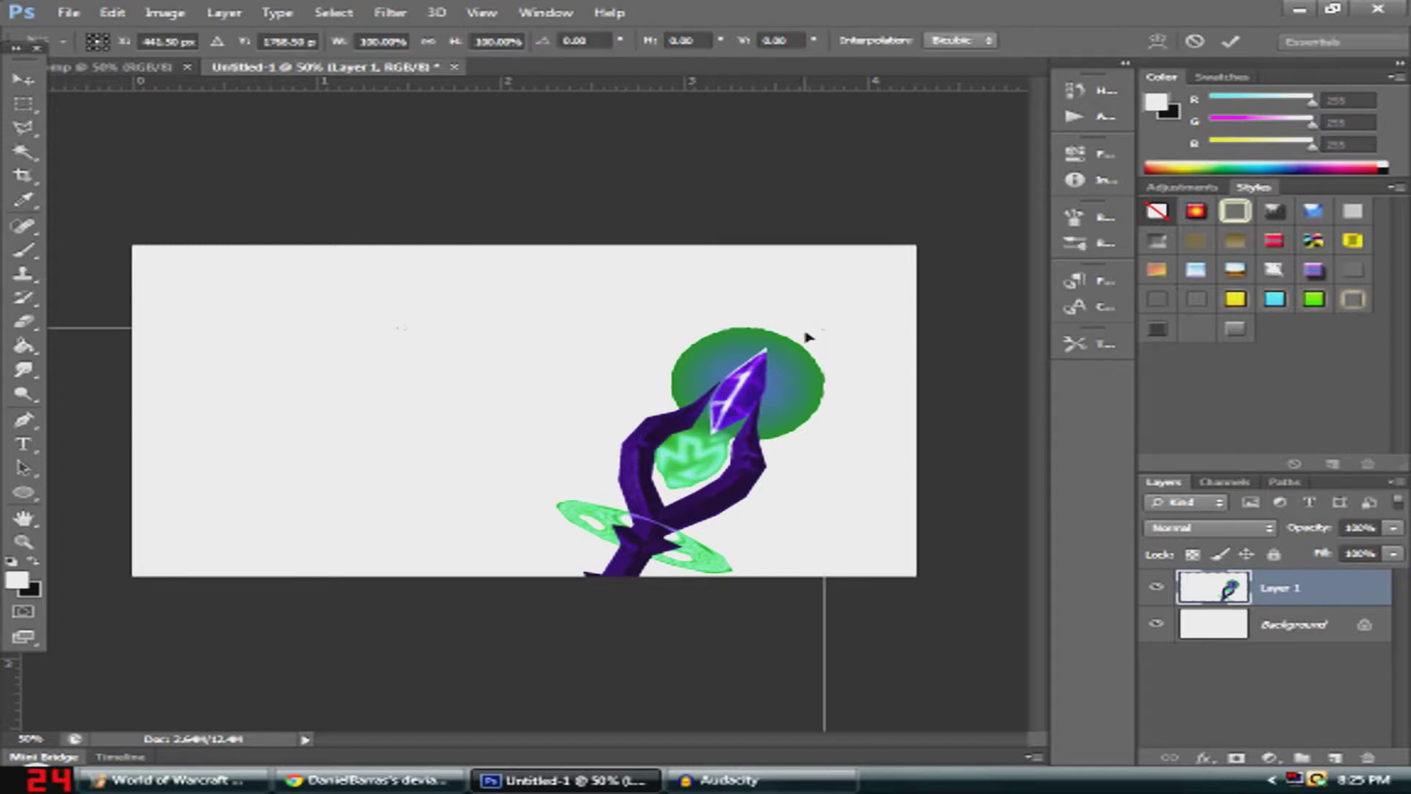
Resize Layer 1 to about 37.78% width and 30.02% height, shifted about 70 px left
drag(829, 317, 815, 585)
drag(734, 695, 627, 213)
drag(711, 108, 716, 403)
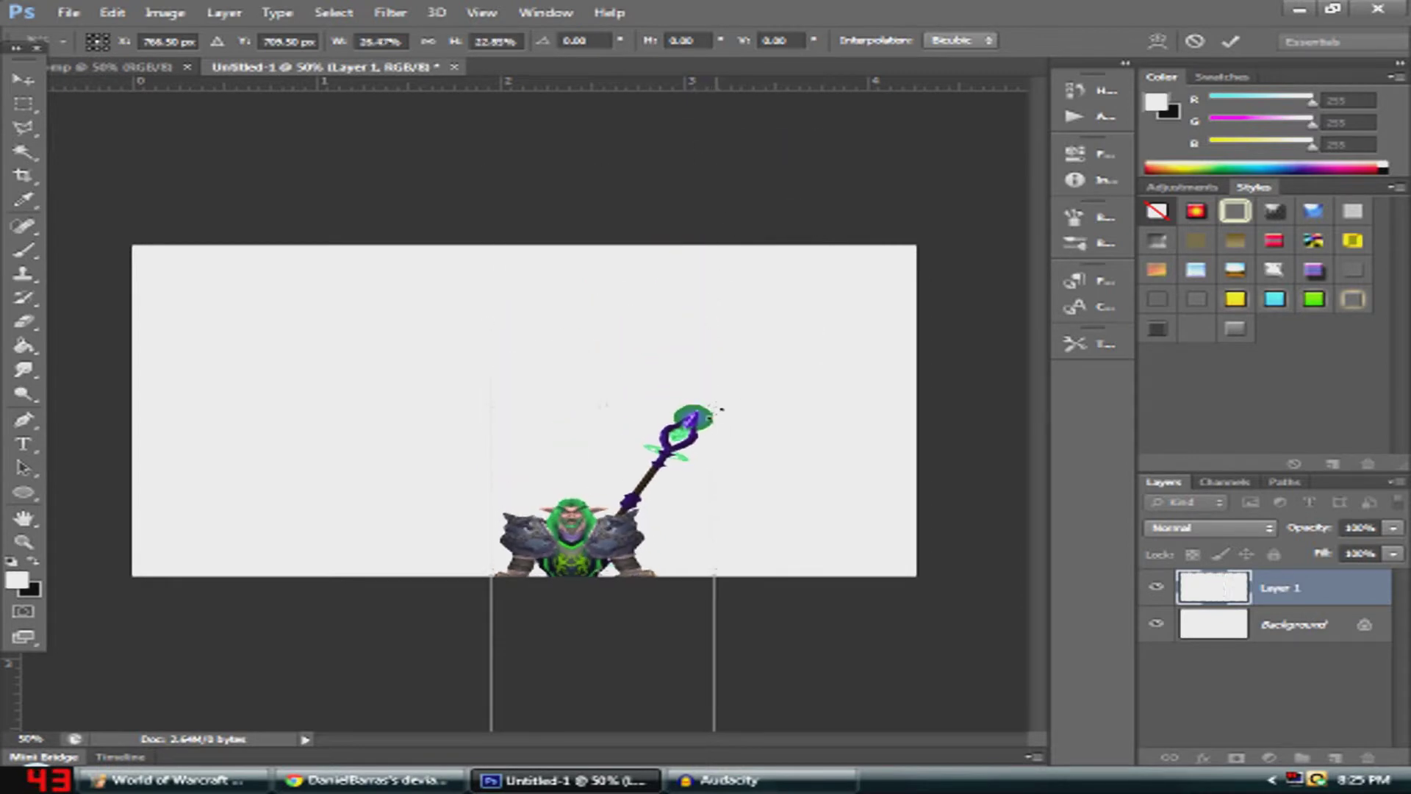
drag(627, 600, 611, 396)
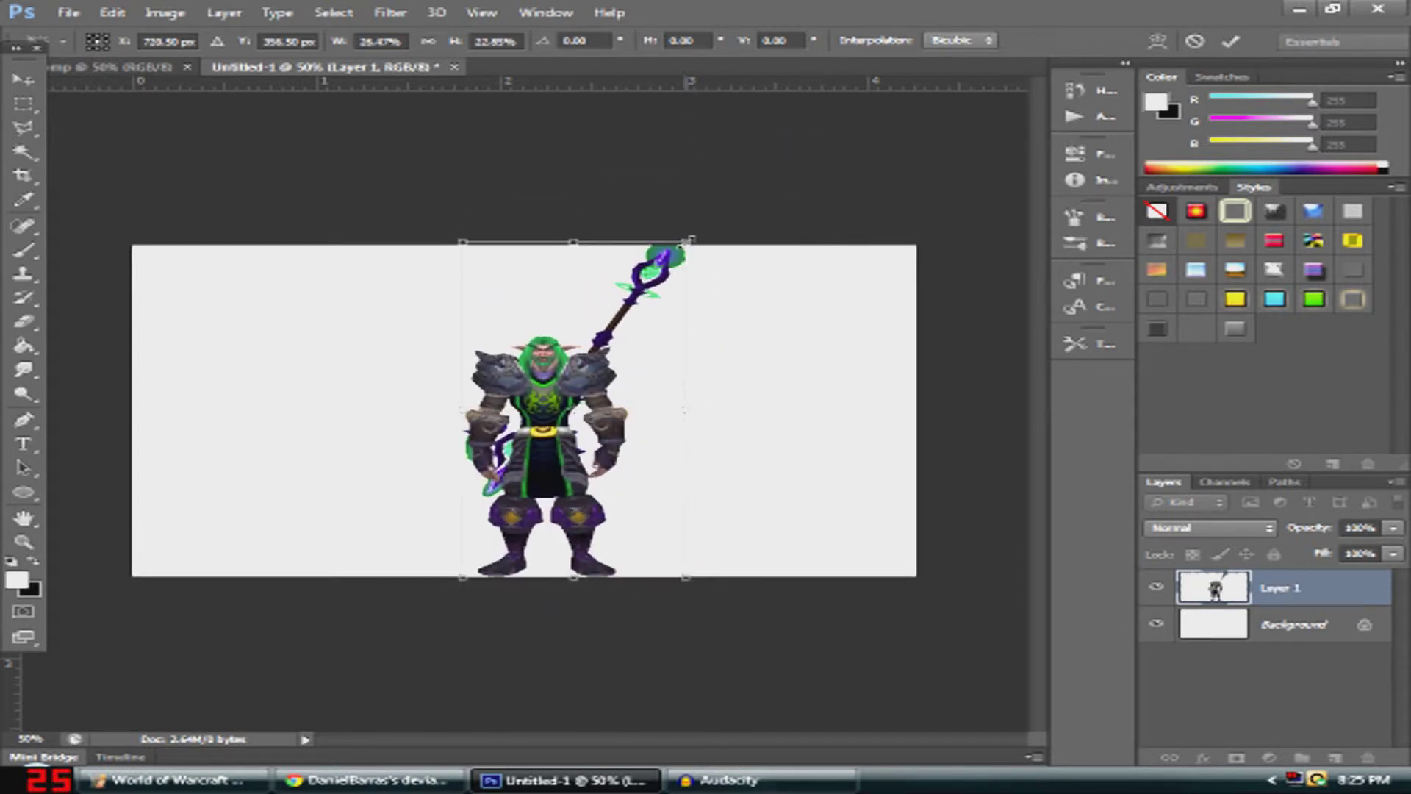
drag(687, 241, 781, 137)
drag(608, 376, 561, 376)
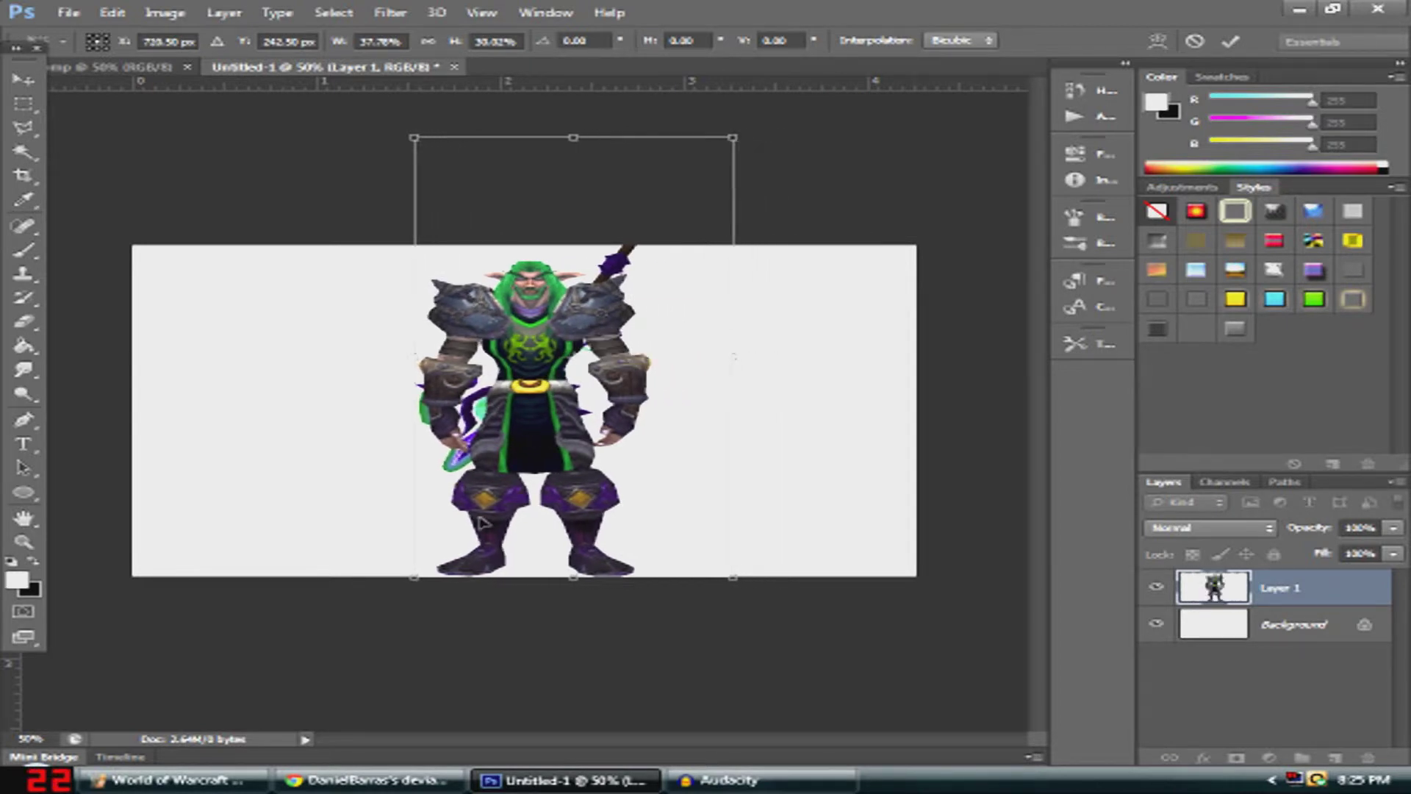
Play the SwimRight animation in the Model Viewer, then move the figure slightly down in Photoshop
click(152, 785)
click(324, 653)
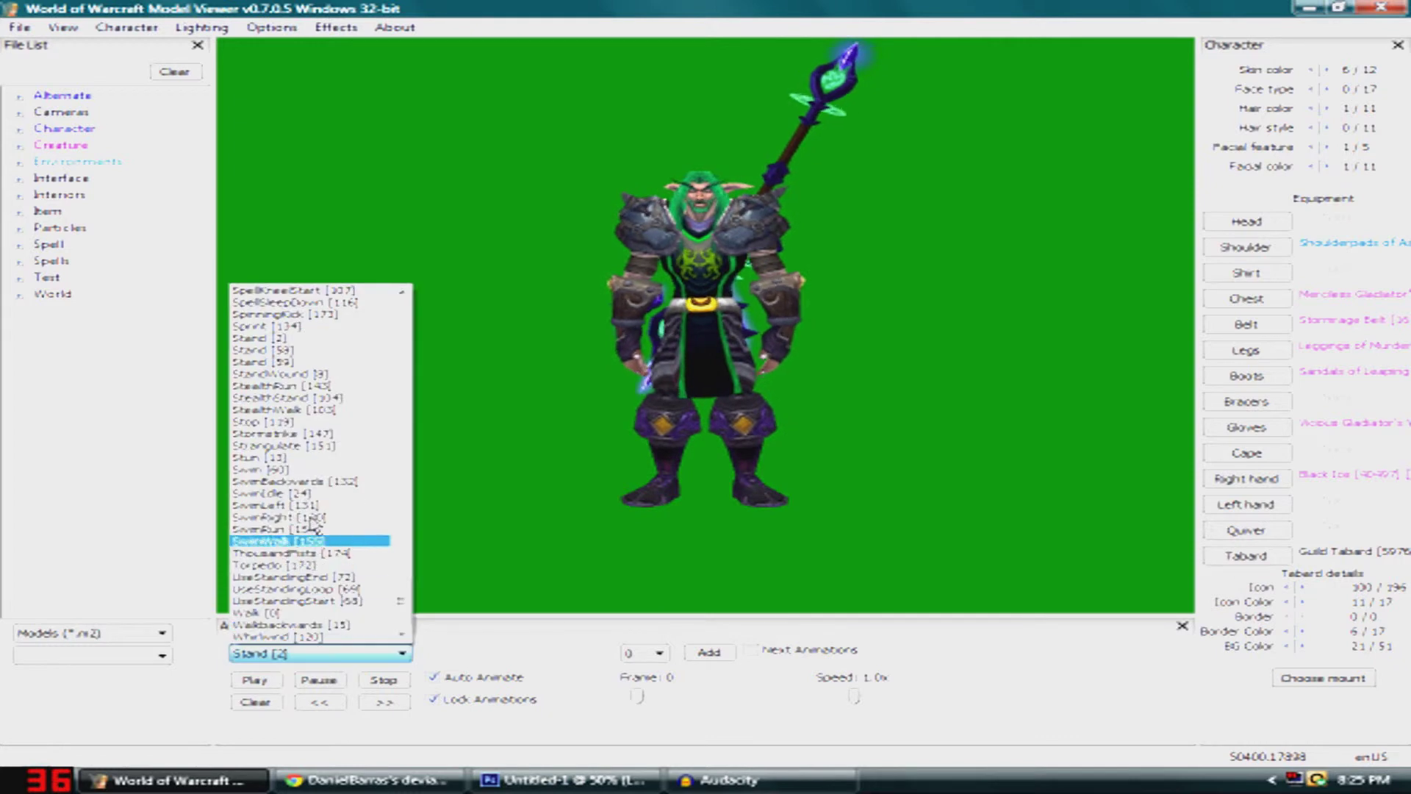
click(311, 517)
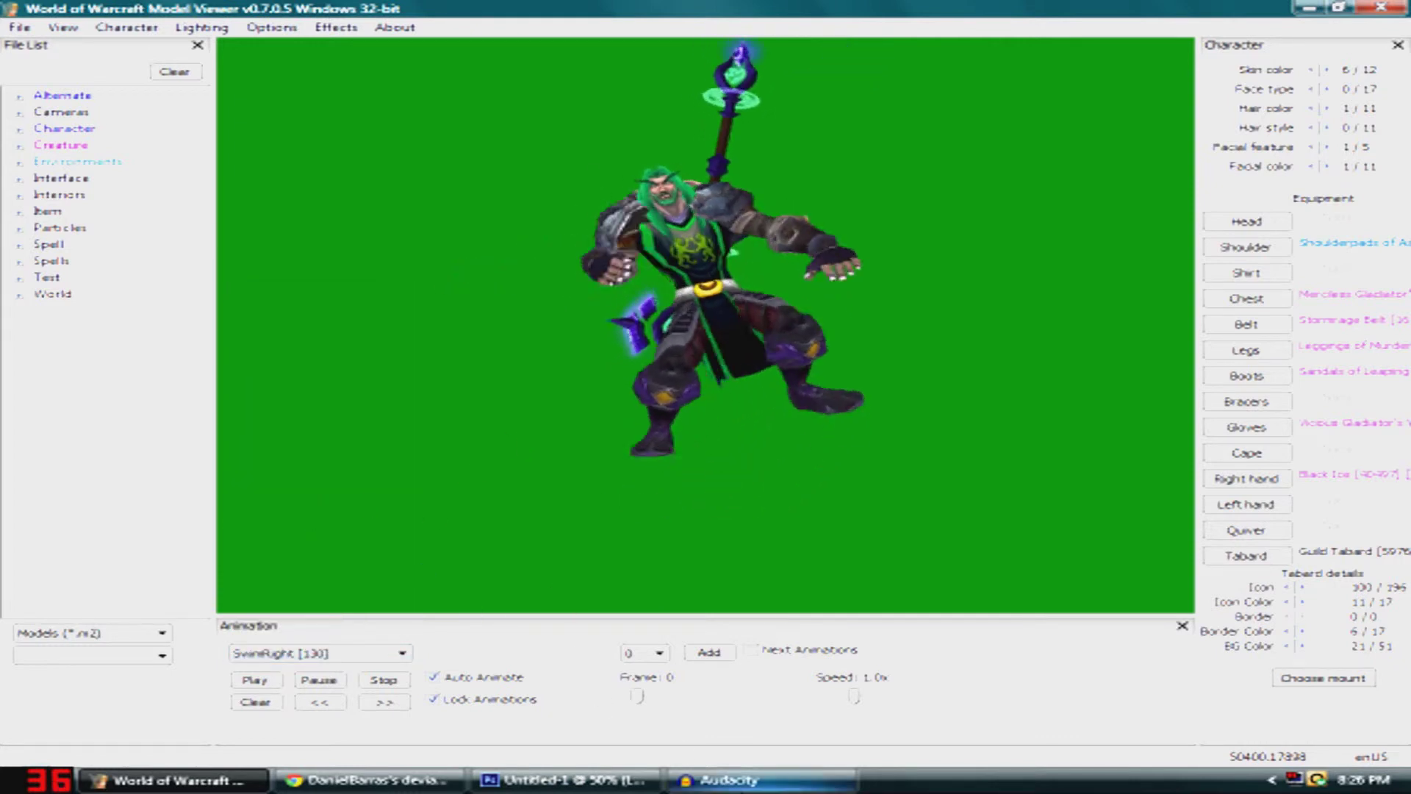
click(647, 780)
drag(631, 334, 630, 378)
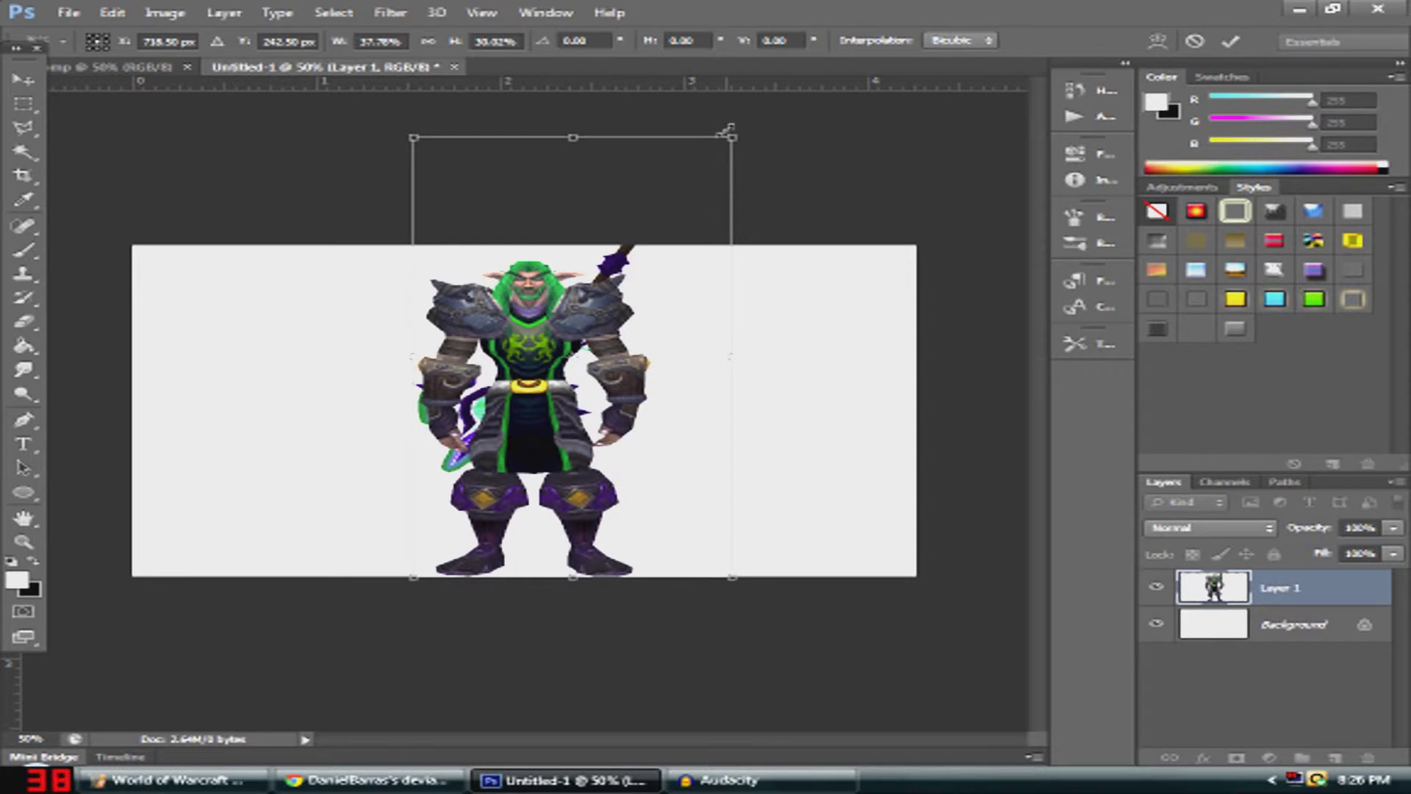
Enlarge the figure to 38.51% × 30.21%, apply the transform, and move it about 28 px left
drag(732, 136, 738, 134)
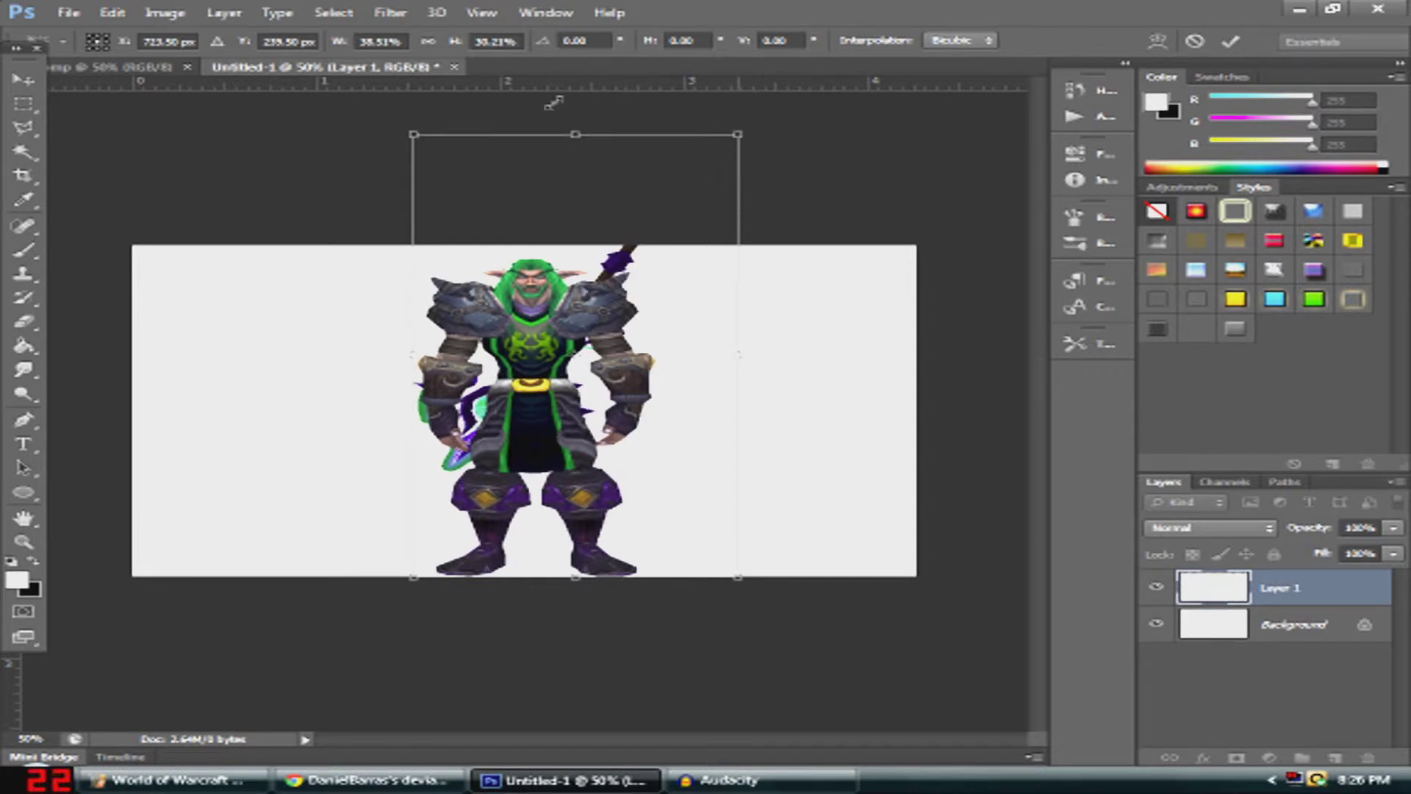
click(22, 90)
click(566, 299)
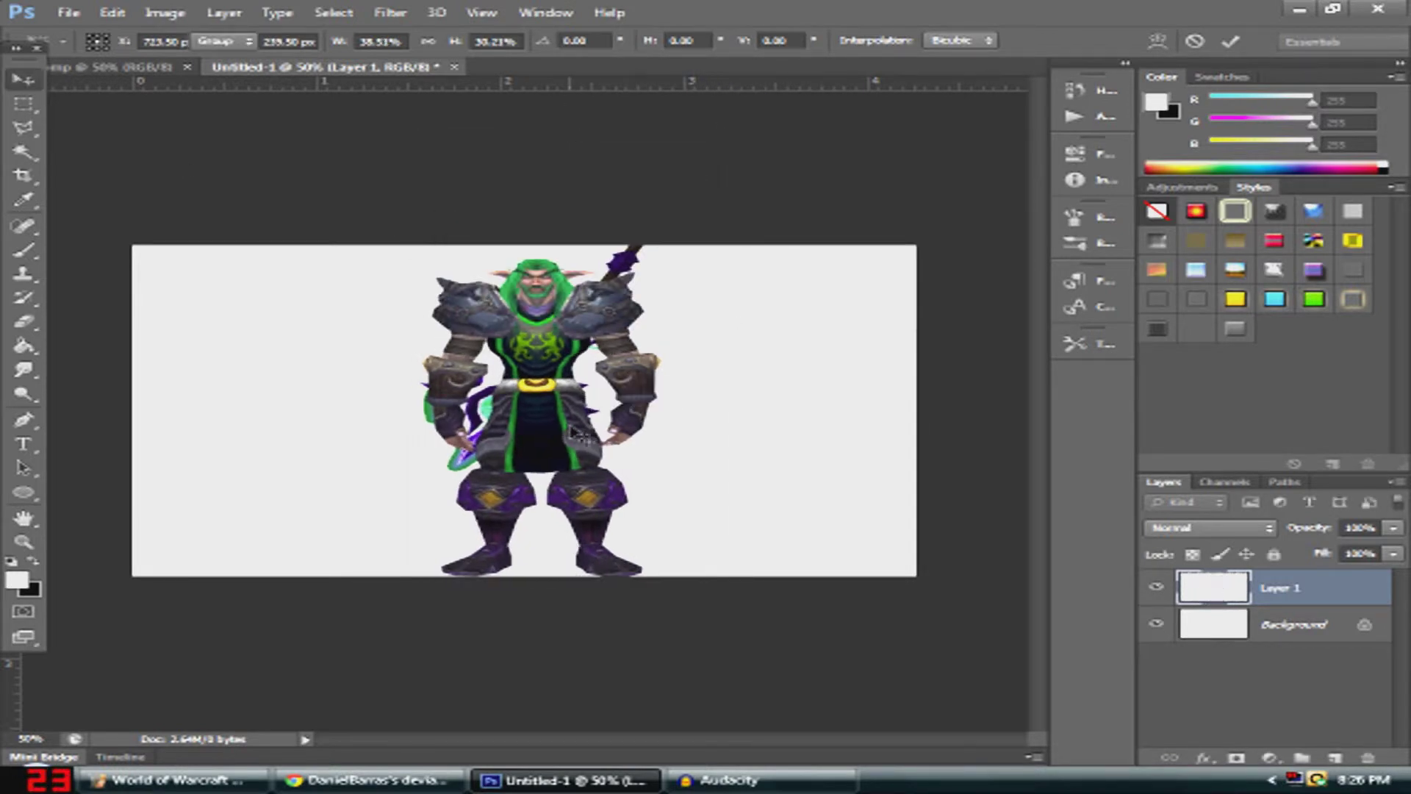
drag(573, 433, 553, 434)
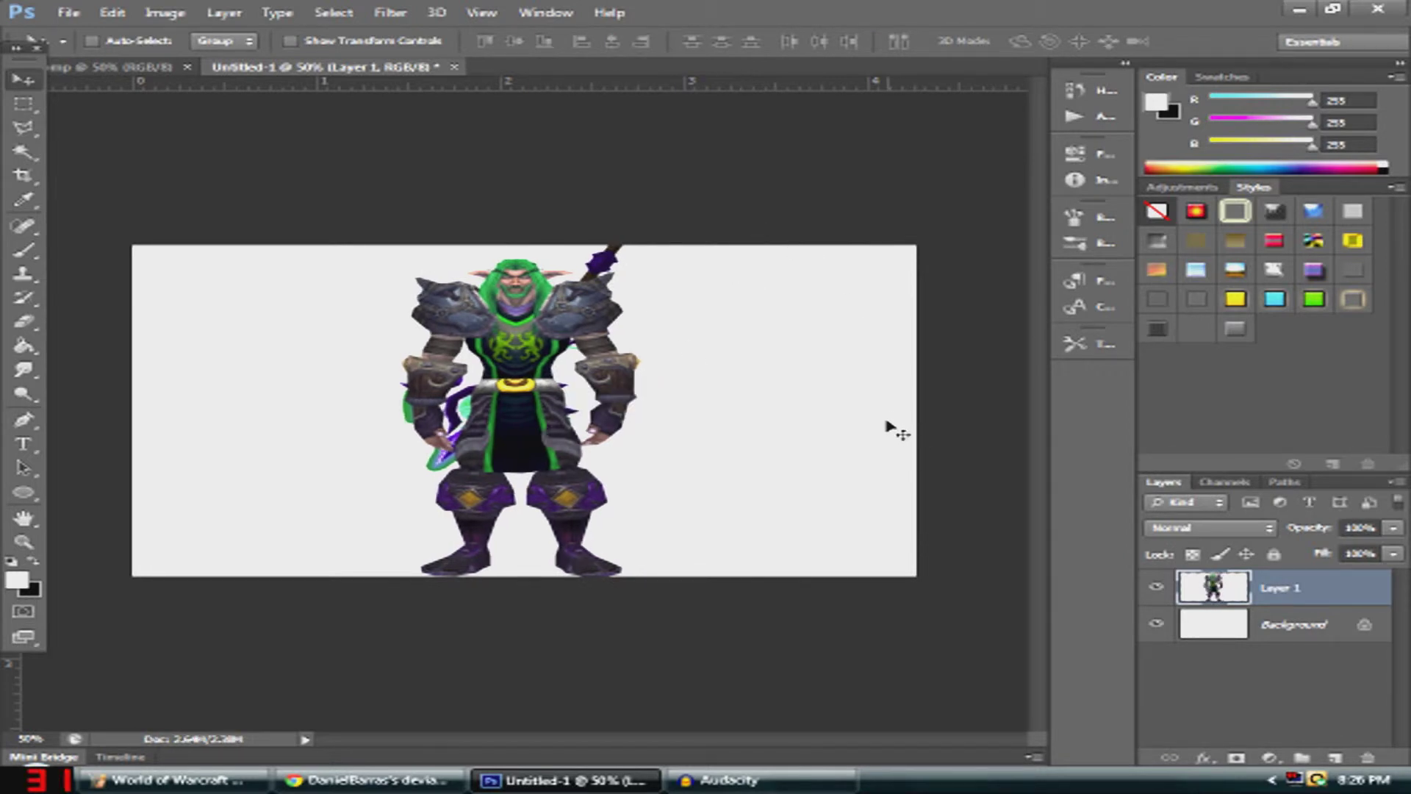
click(23, 541)
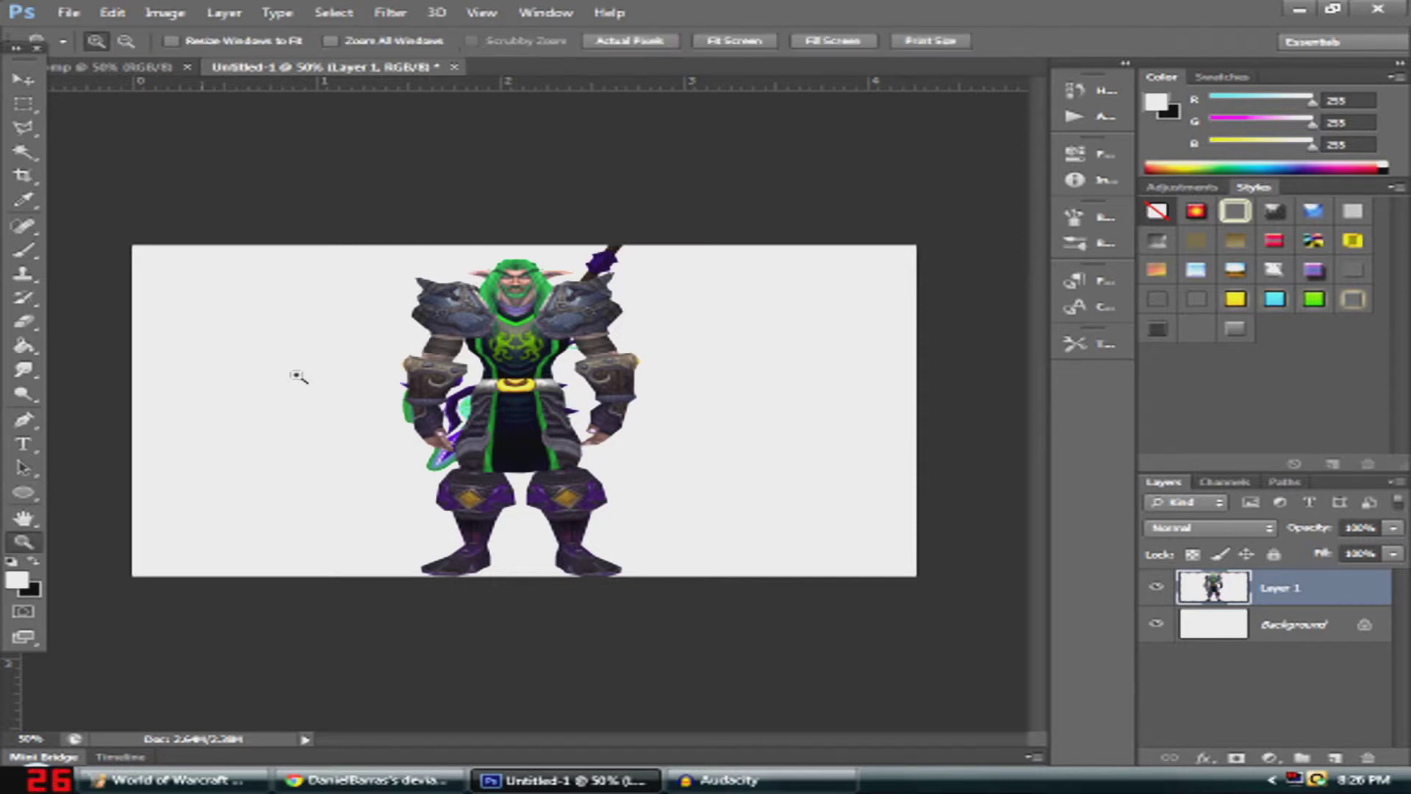
Zoom to 300% on the left-side hand and erase the green fringe around the wrist and hand
click(330, 394)
click(372, 395)
click(422, 397)
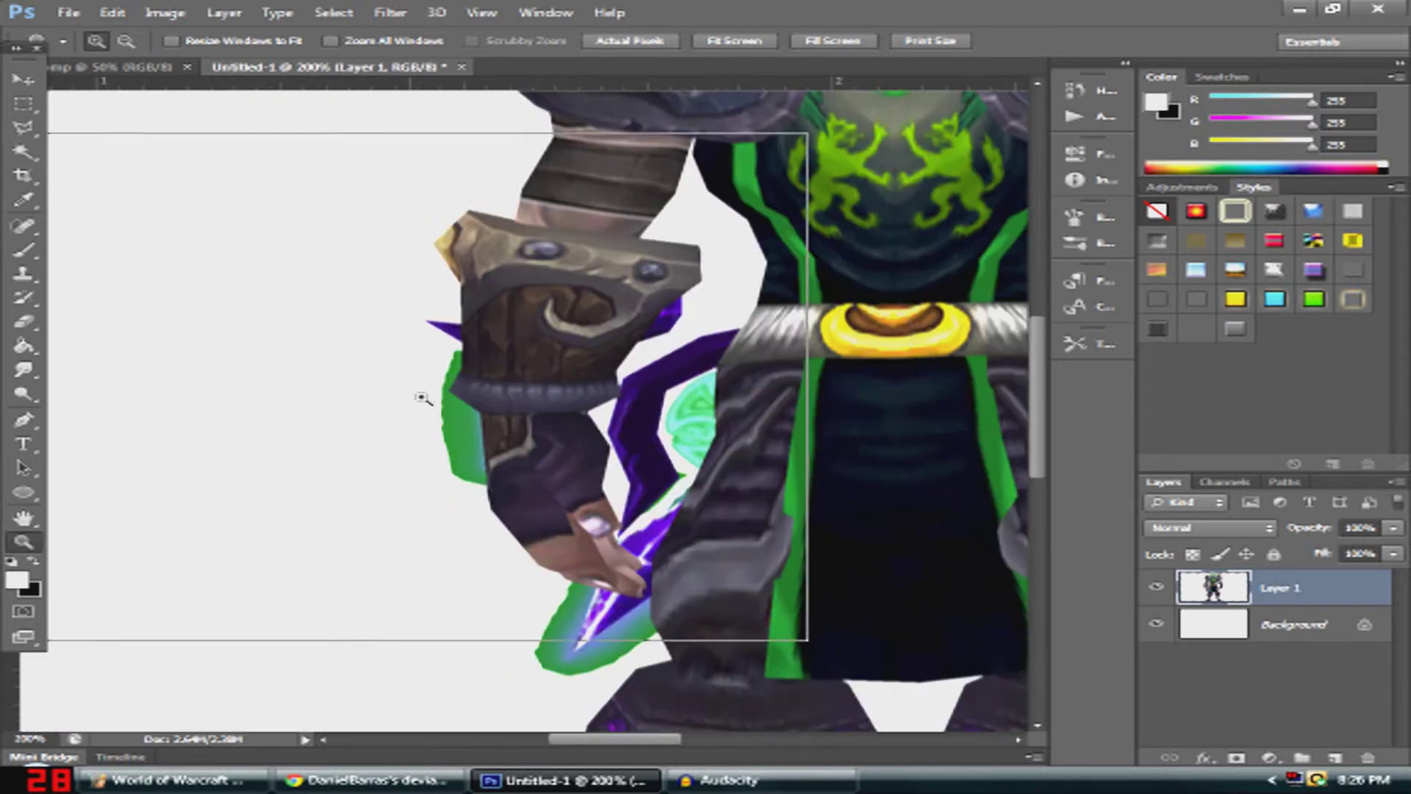
click(423, 398)
click(23, 321)
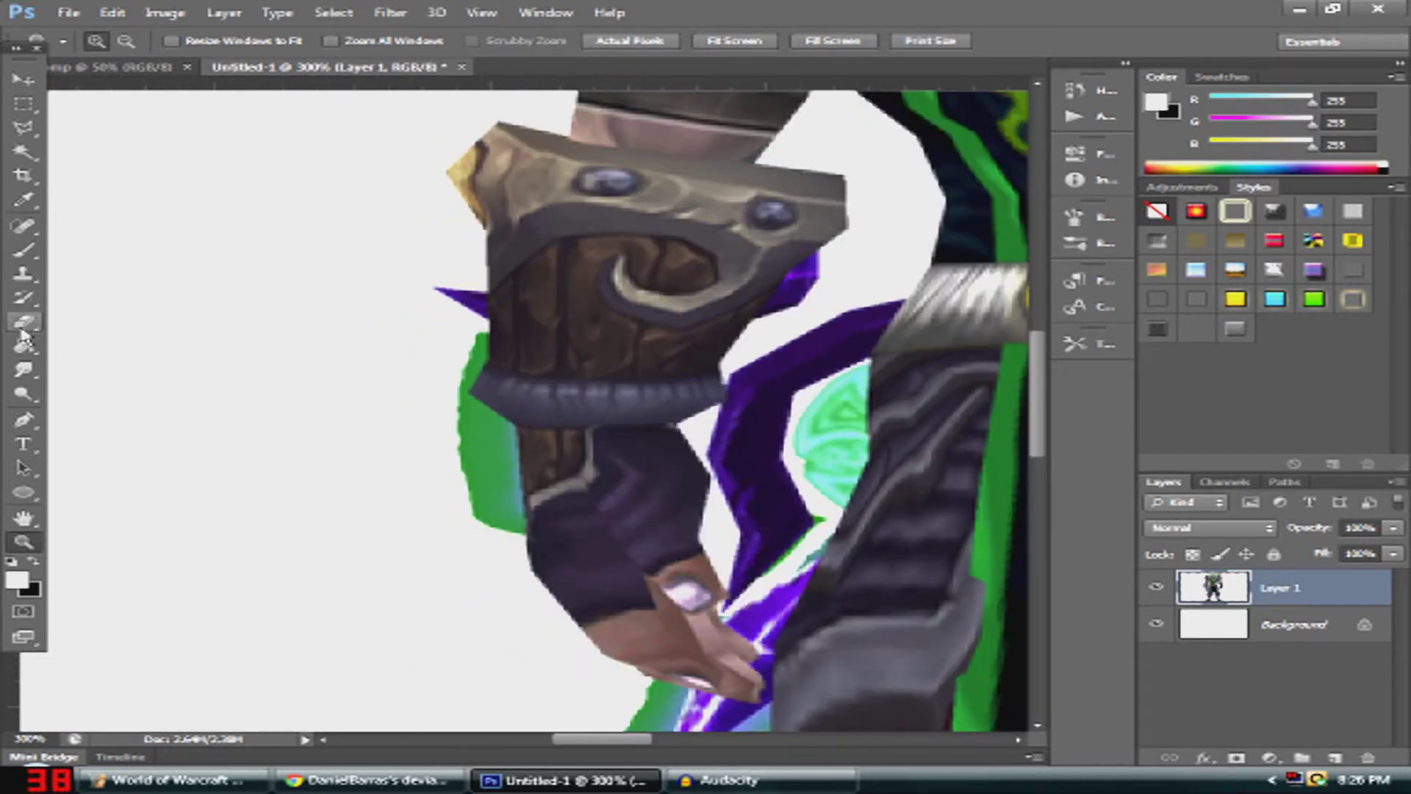
mouse_move(488, 452)
mouse_down()
mouse_move(477, 481)
mouse_move(465, 444)
mouse_up()
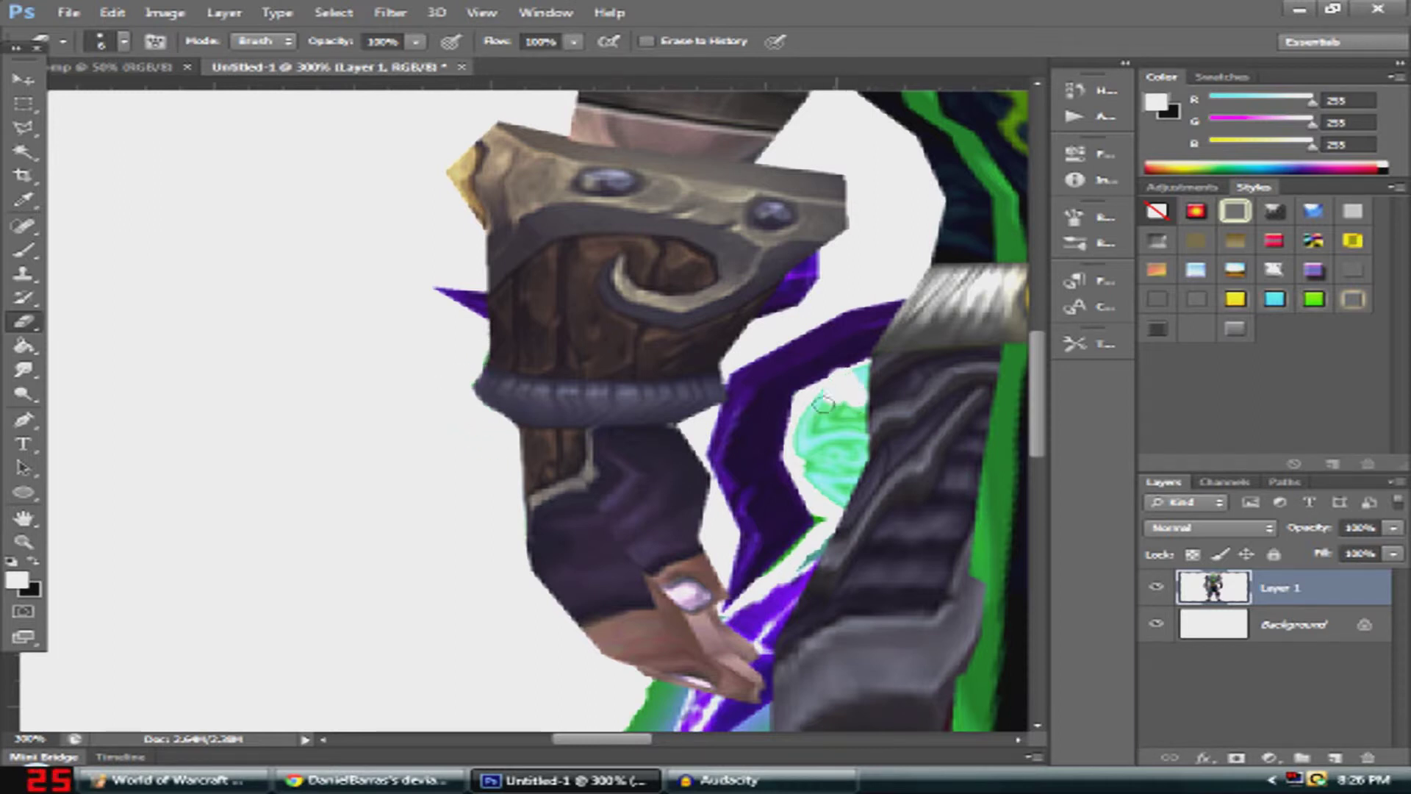
drag(824, 404, 797, 460)
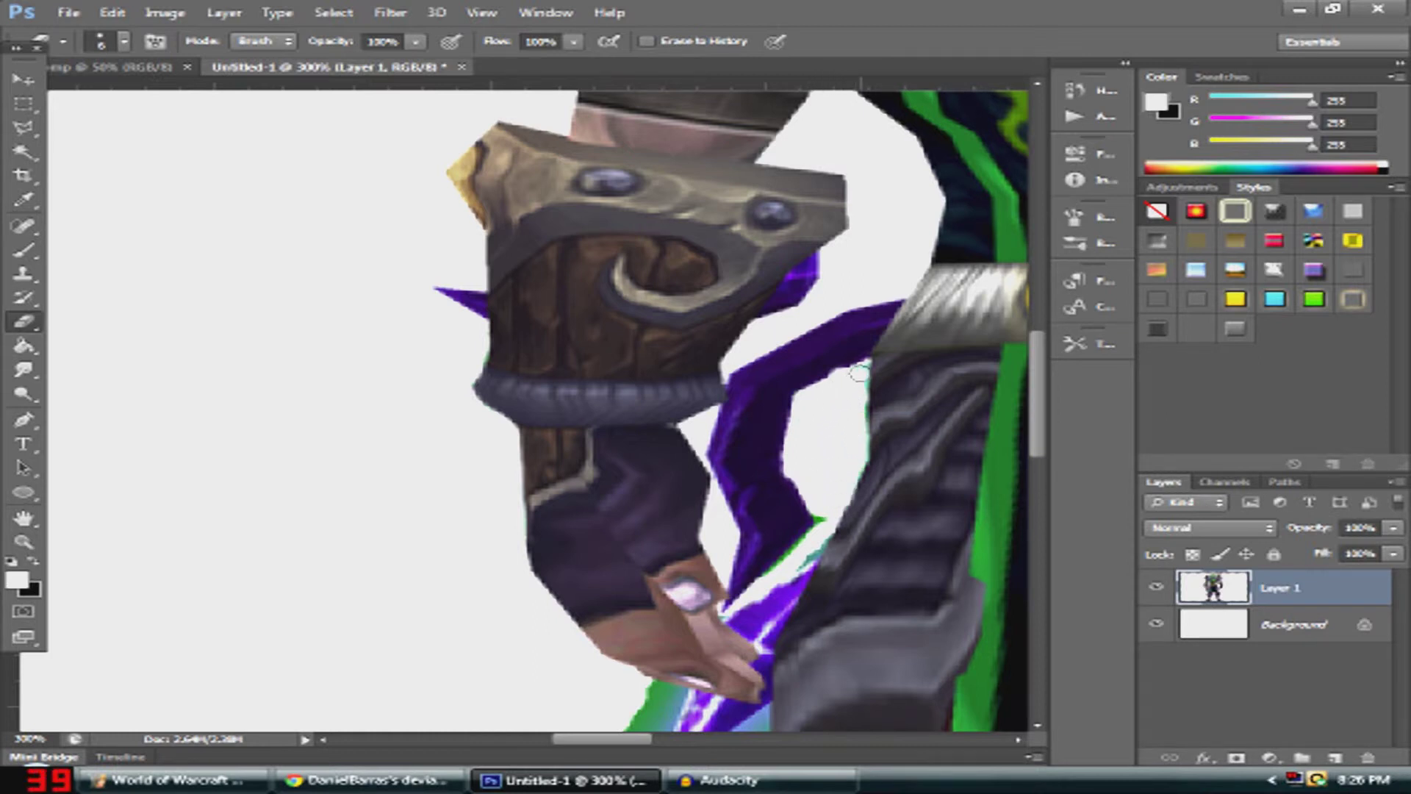
scroll(857, 455, down, 5)
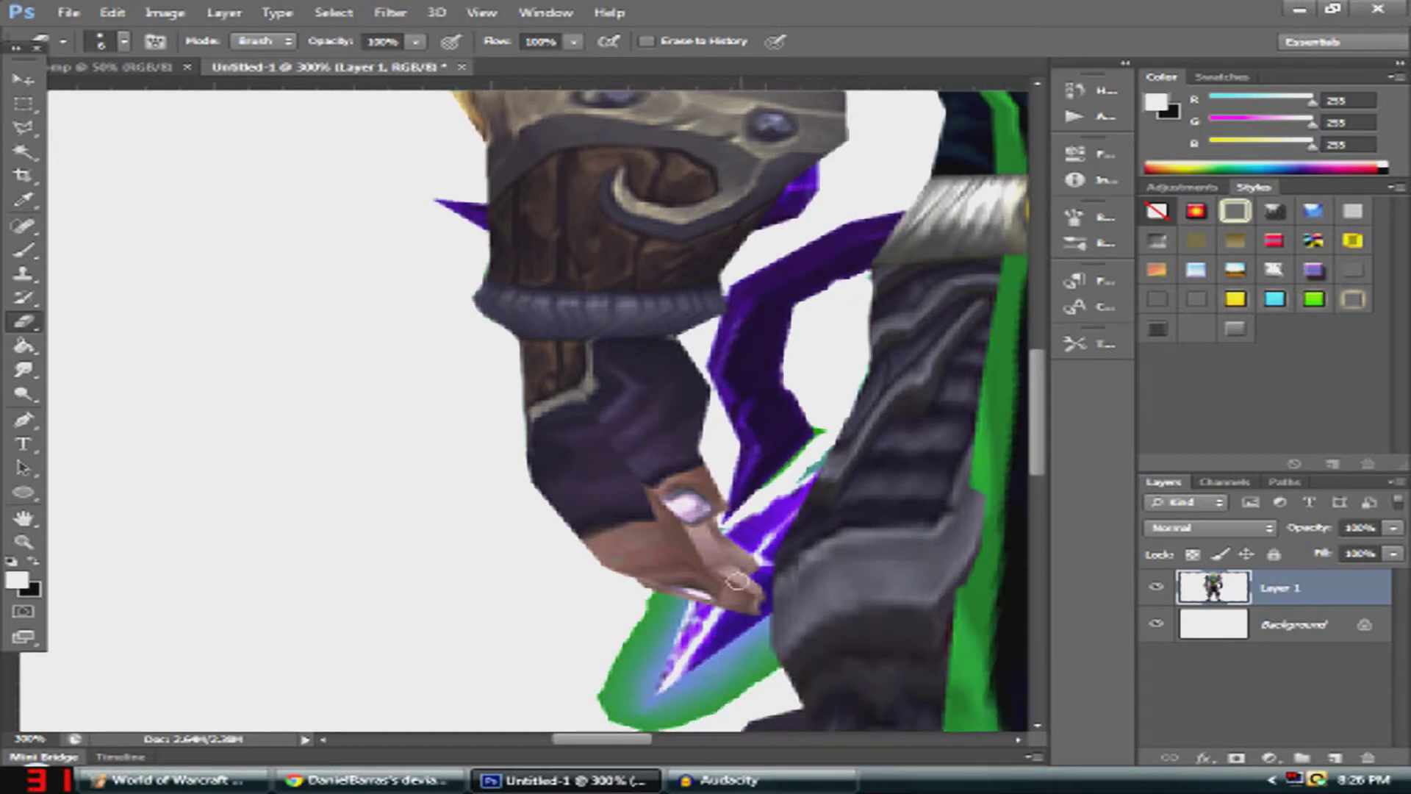
mouse_move(757, 564)
mouse_down()
mouse_move(724, 597)
mouse_move(630, 632)
mouse_move(634, 567)
mouse_up()
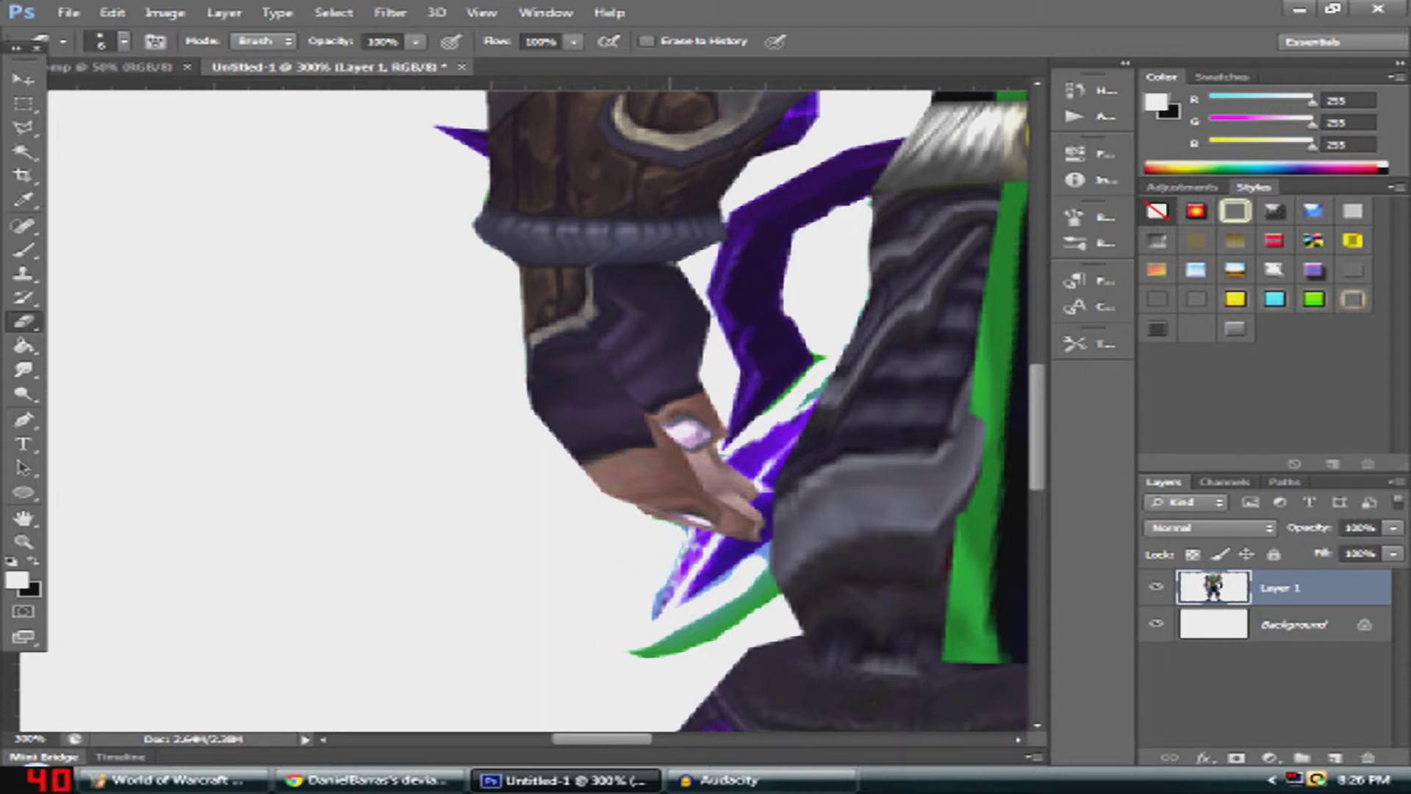
drag(629, 652, 730, 621)
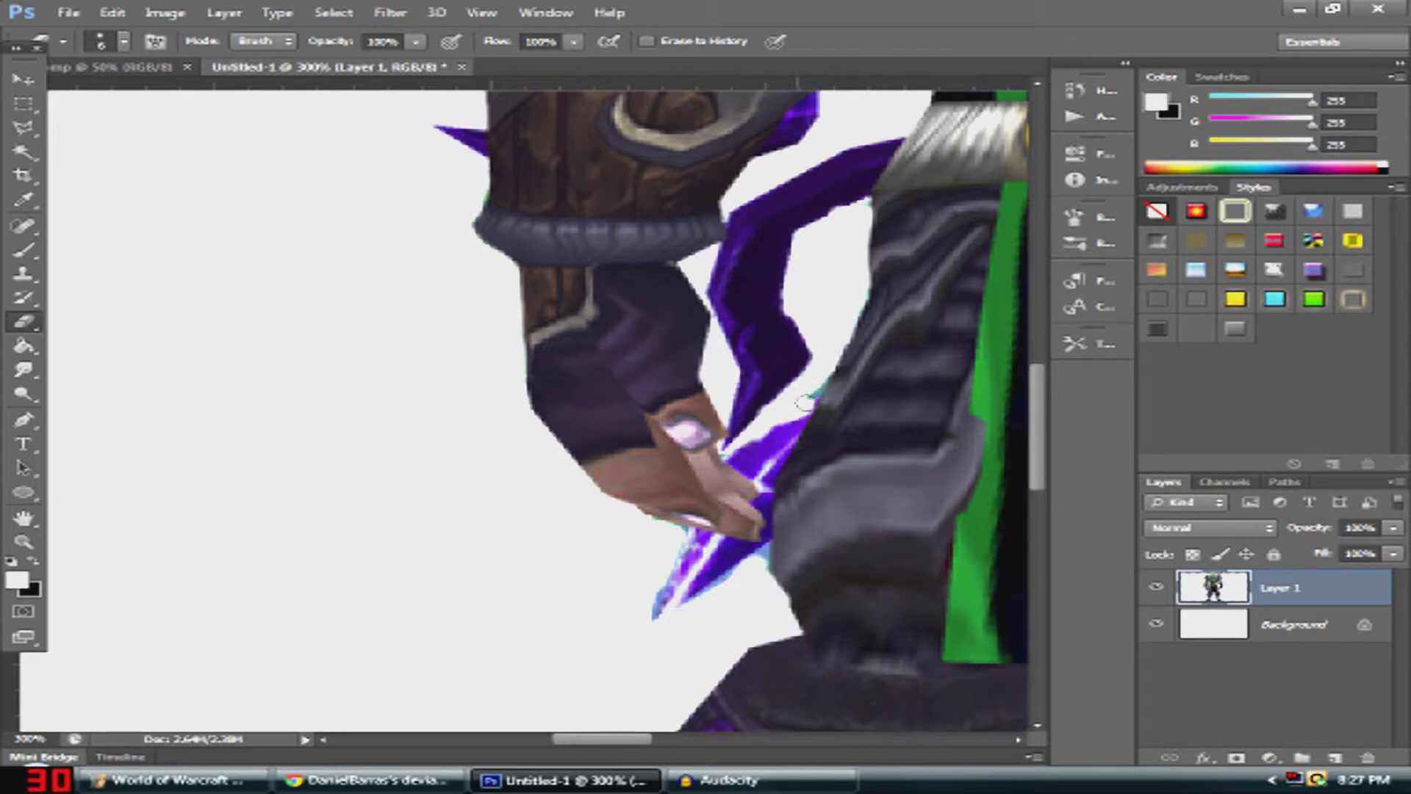
Erase the remaining green glow streaks below the hand and along the blade
drag(599, 742, 690, 741)
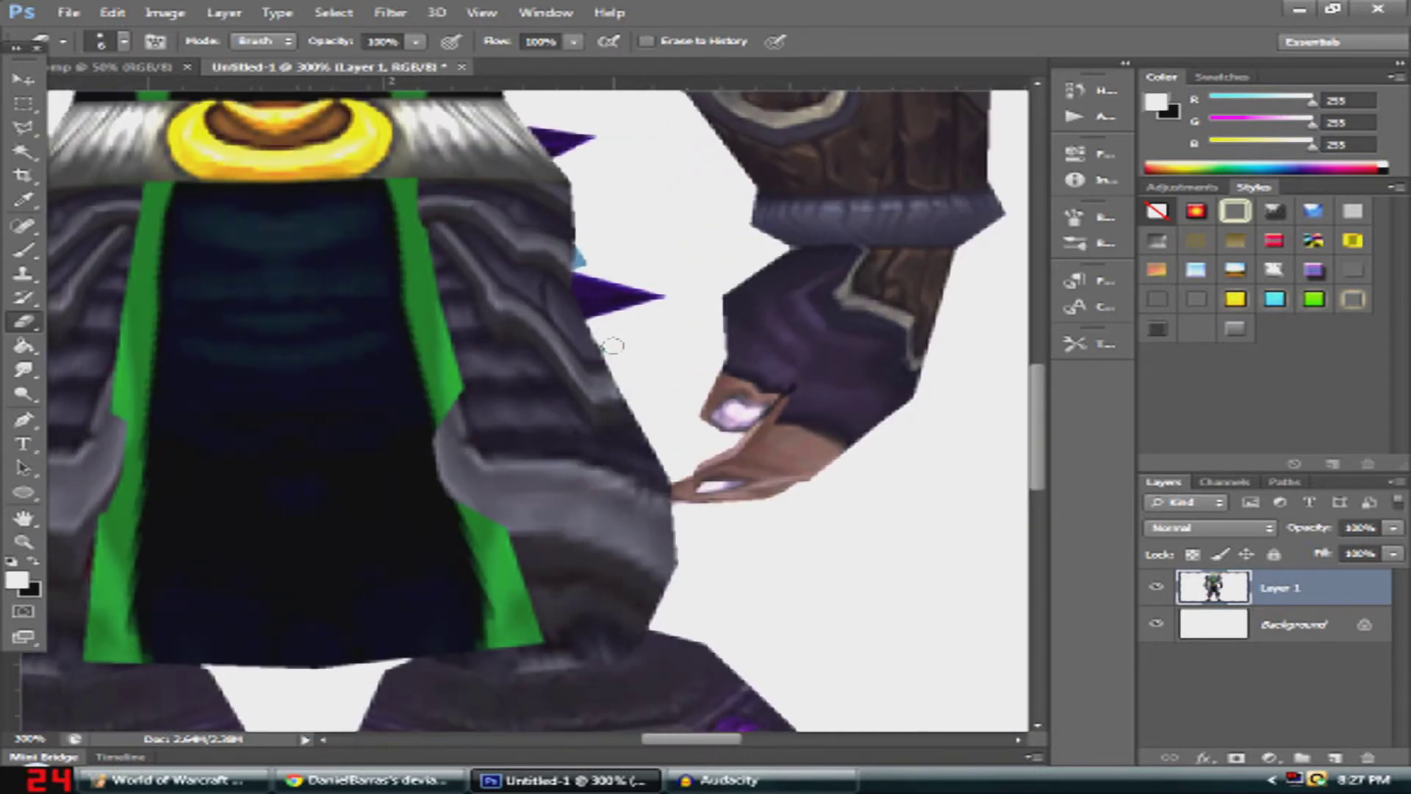
scroll(759, 450, down, 10)
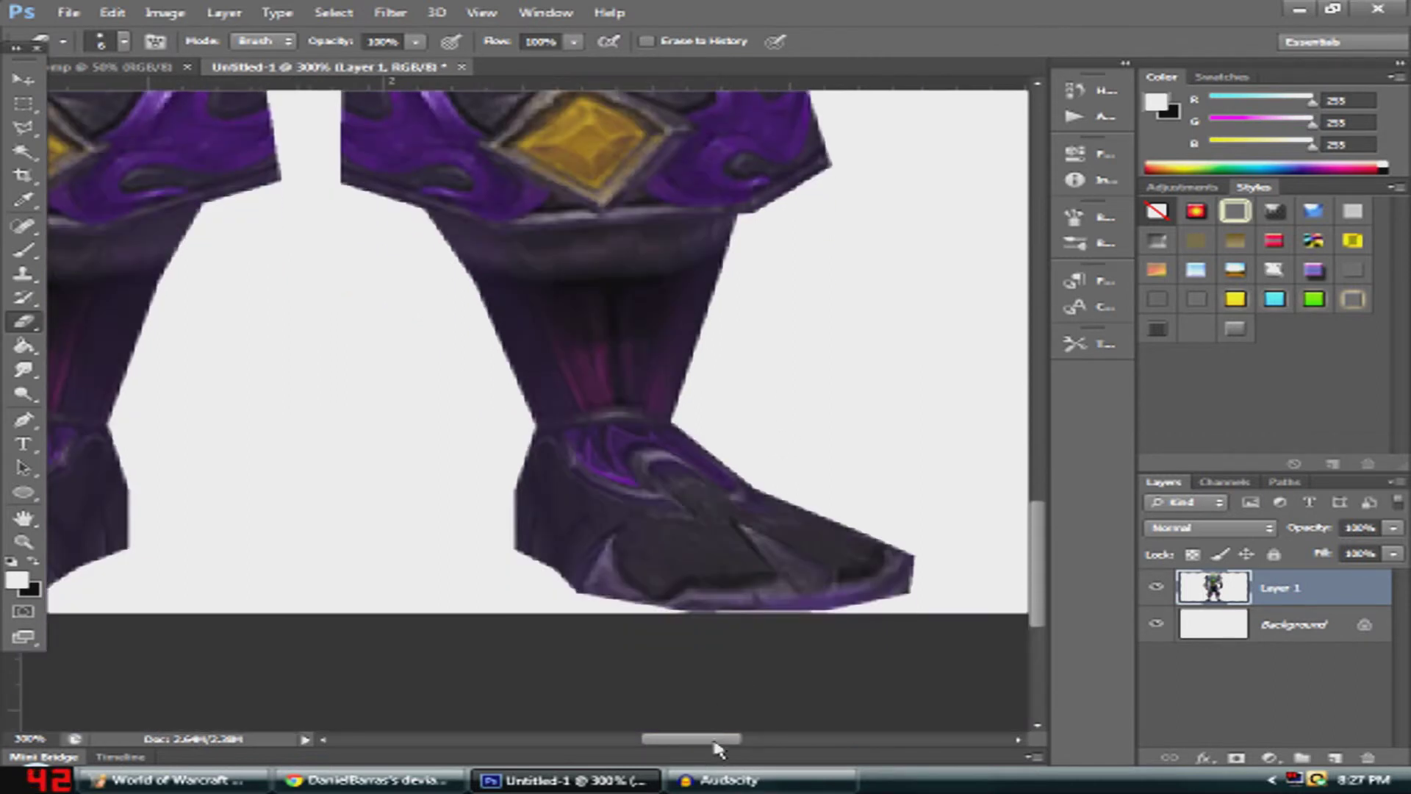
mouse_move(717, 749)
mouse_down()
mouse_move(661, 742)
mouse_move(700, 744)
mouse_up()
scroll(722, 523, up, 2)
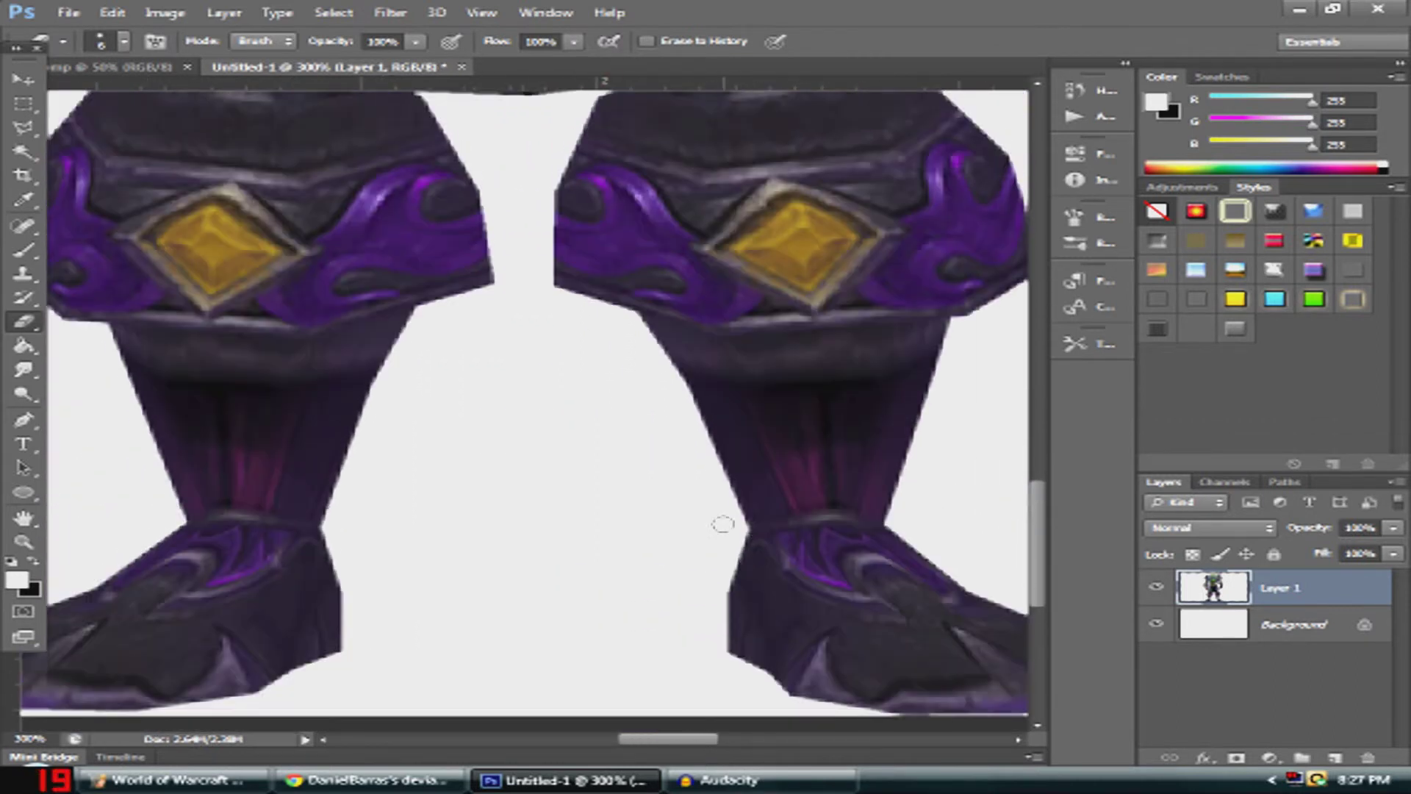
scroll(722, 523, up, 3)
drag(1038, 512, 994, 301)
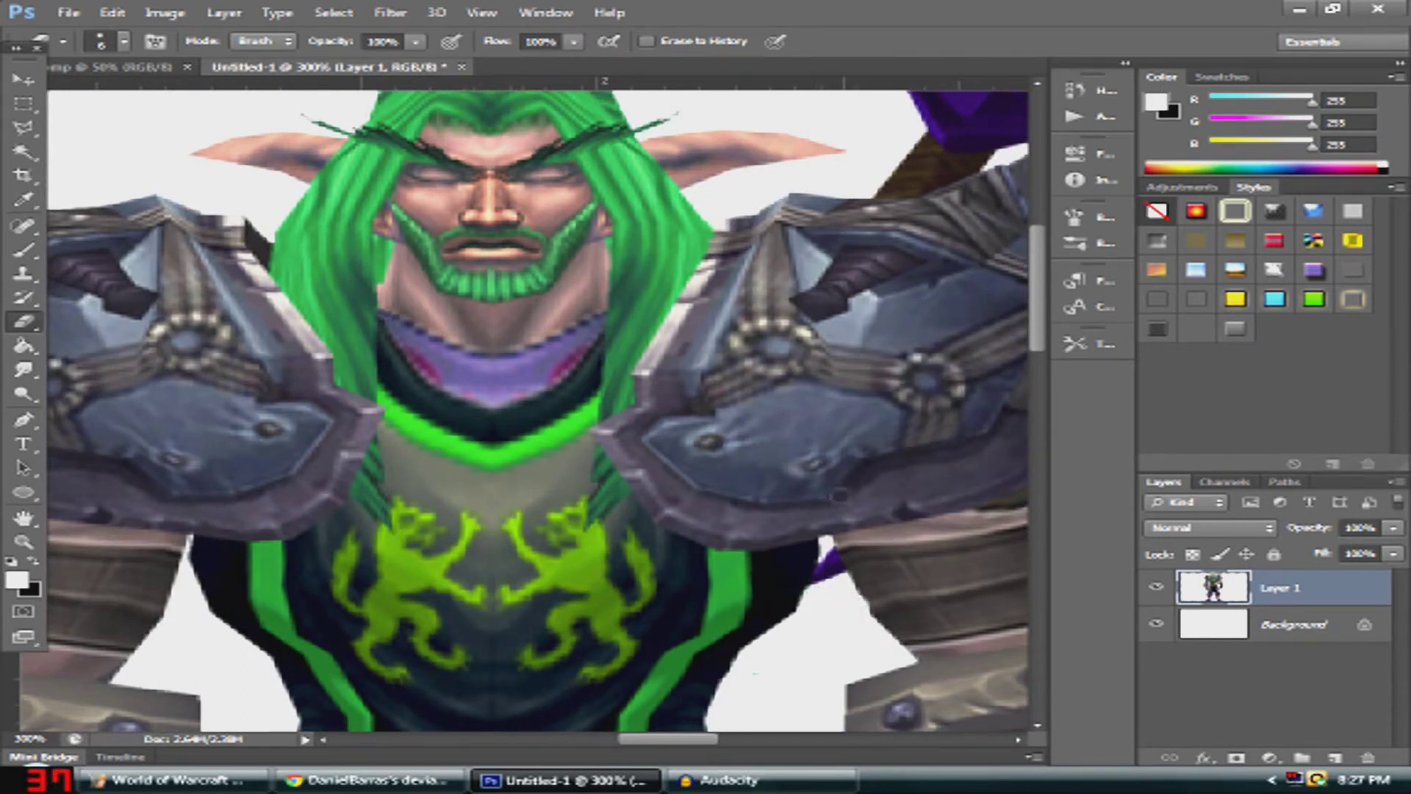
scroll(840, 496, up, 3)
drag(666, 738, 634, 757)
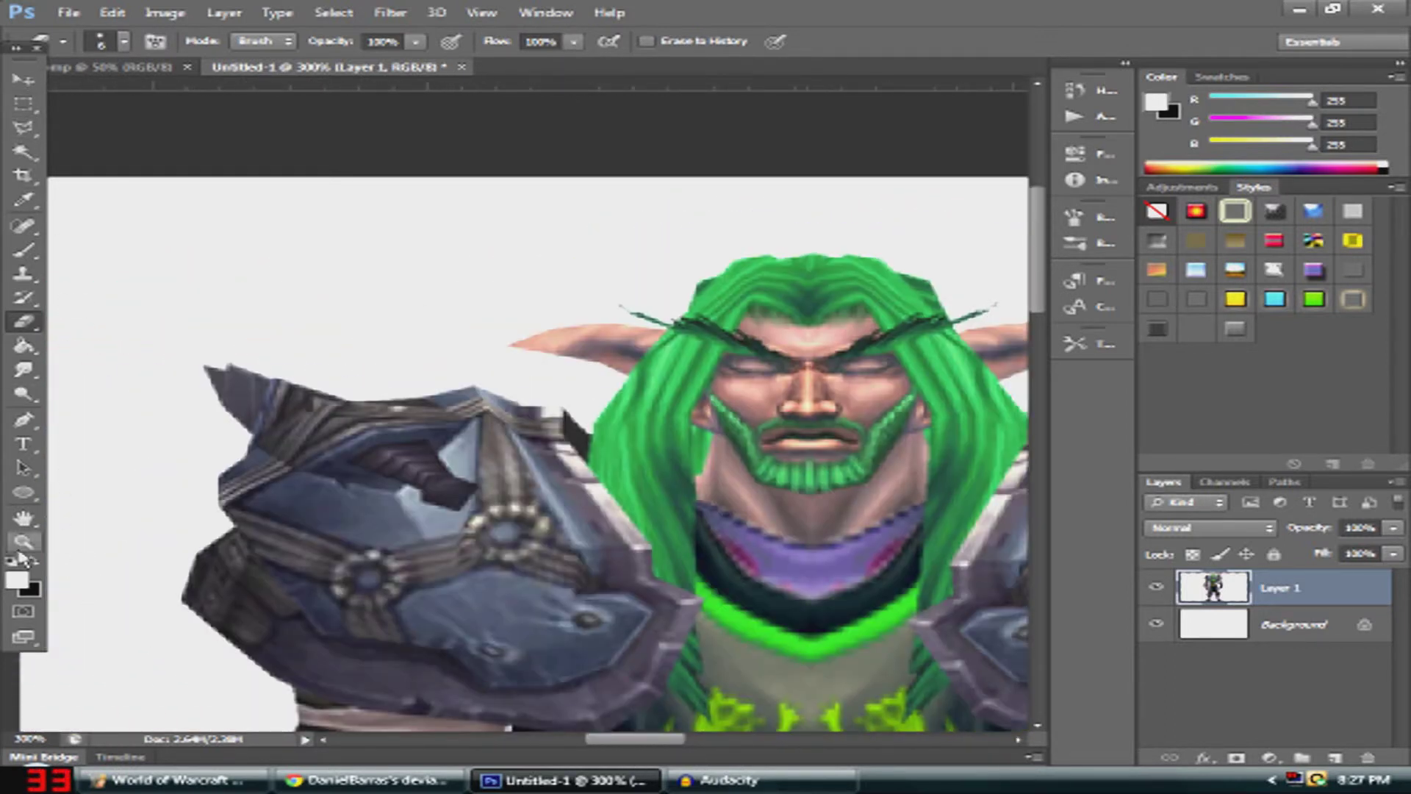
Fit the document on screen and switch to the DeviantArt gallery in the browser
right_click(400, 457)
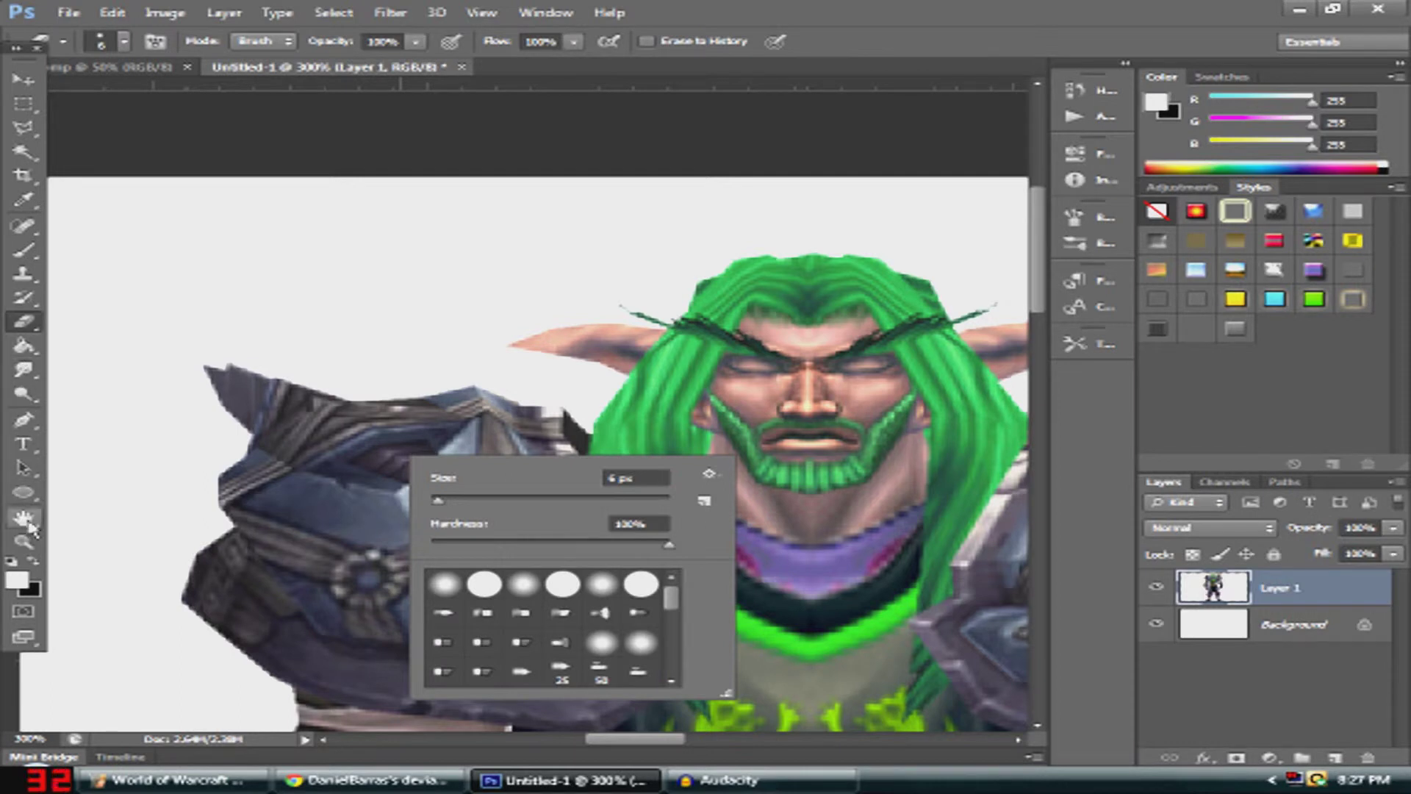
click(24, 542)
right_click(230, 360)
click(353, 369)
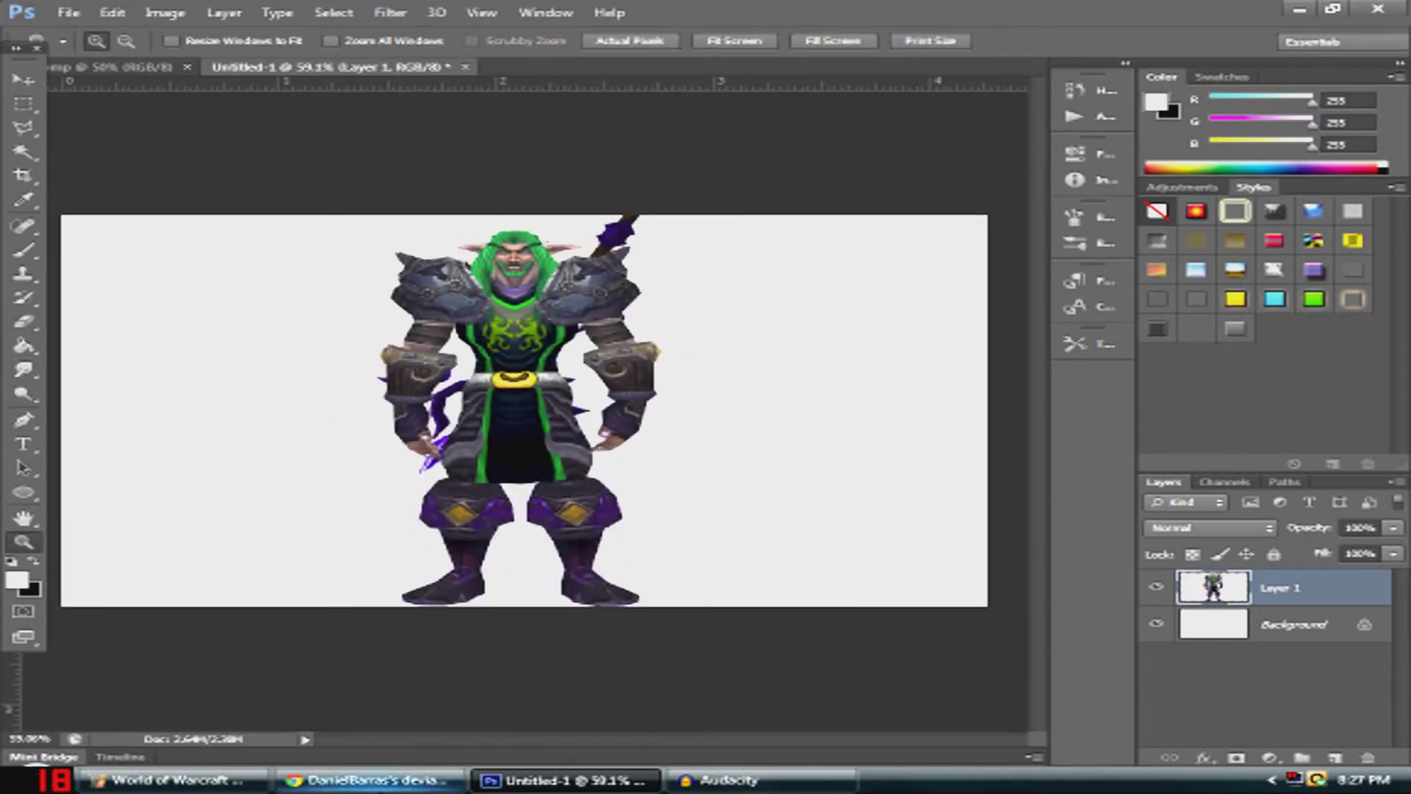
click(372, 780)
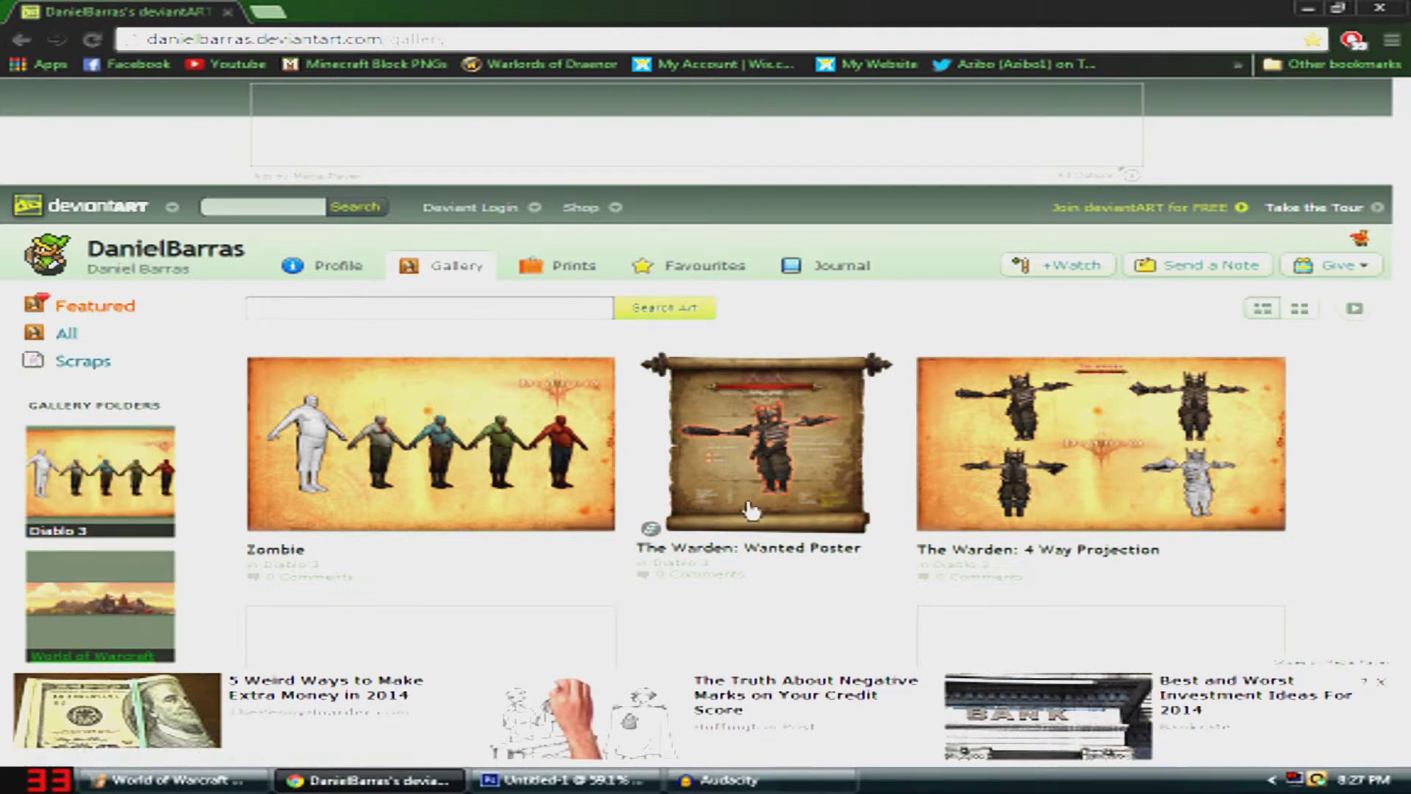
Open the World of Warcraft gallery folder and the Lake Elrendar panorama's page
scroll(749, 504, down, 9)
scroll(762, 536, up, 9)
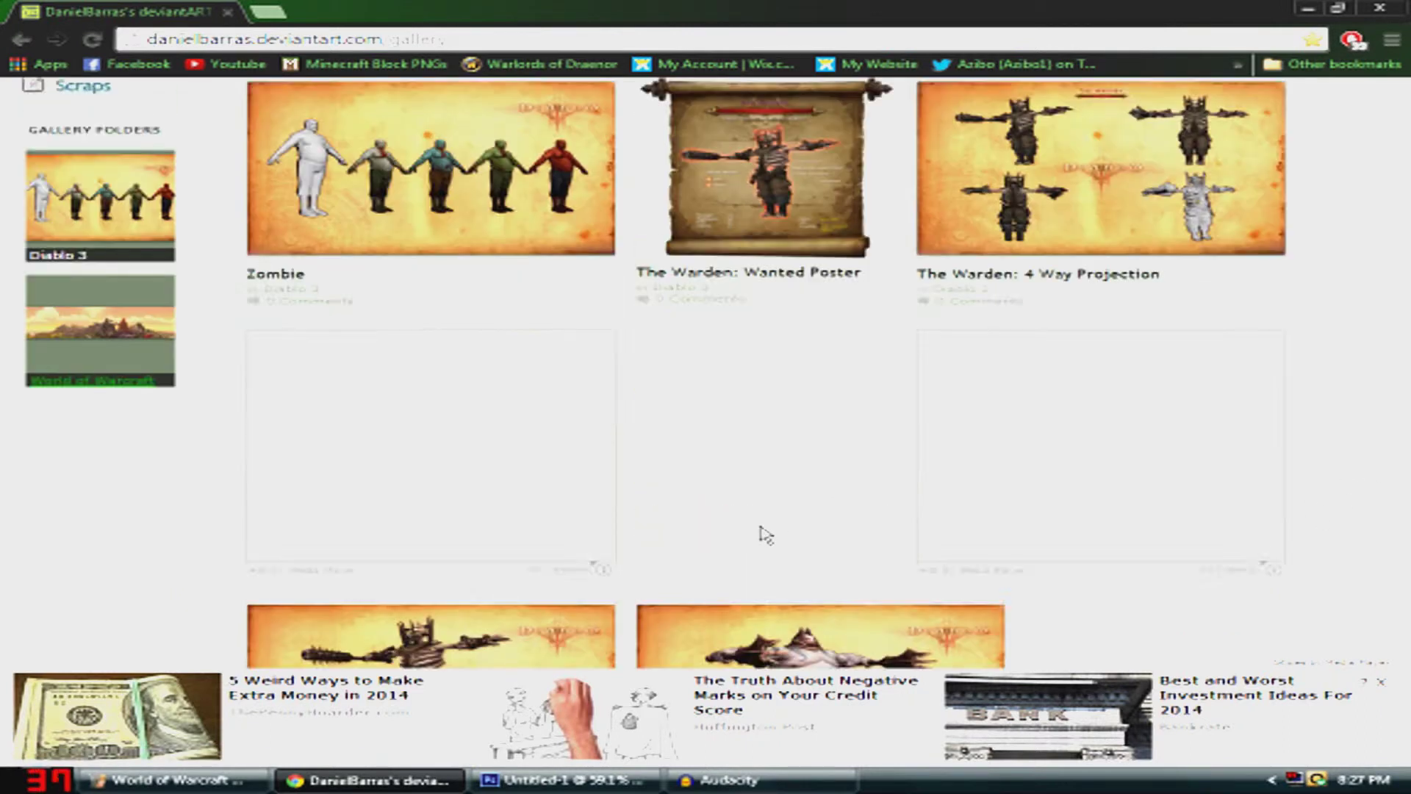
click(107, 575)
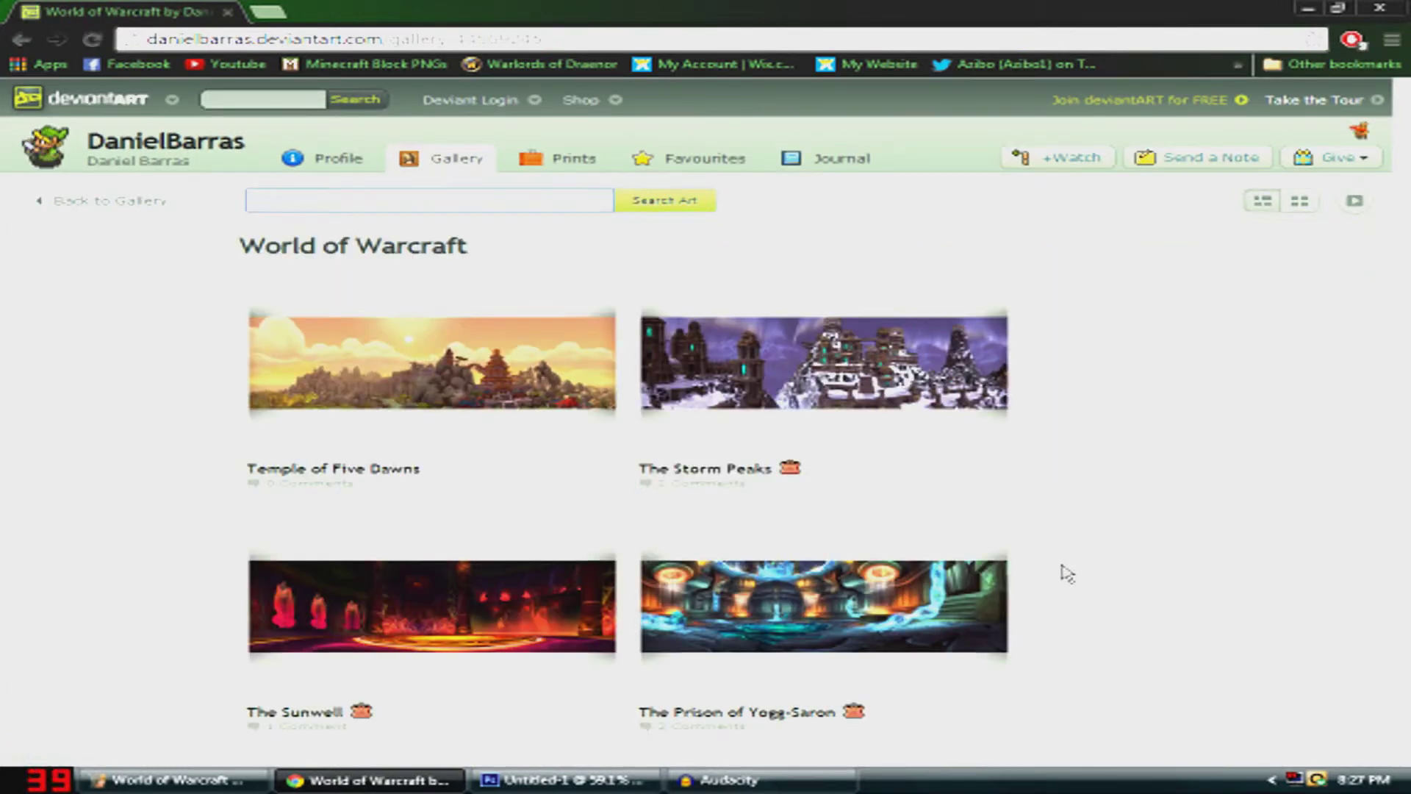
scroll(1059, 574, down, 4)
scroll(1068, 565, down, 9)
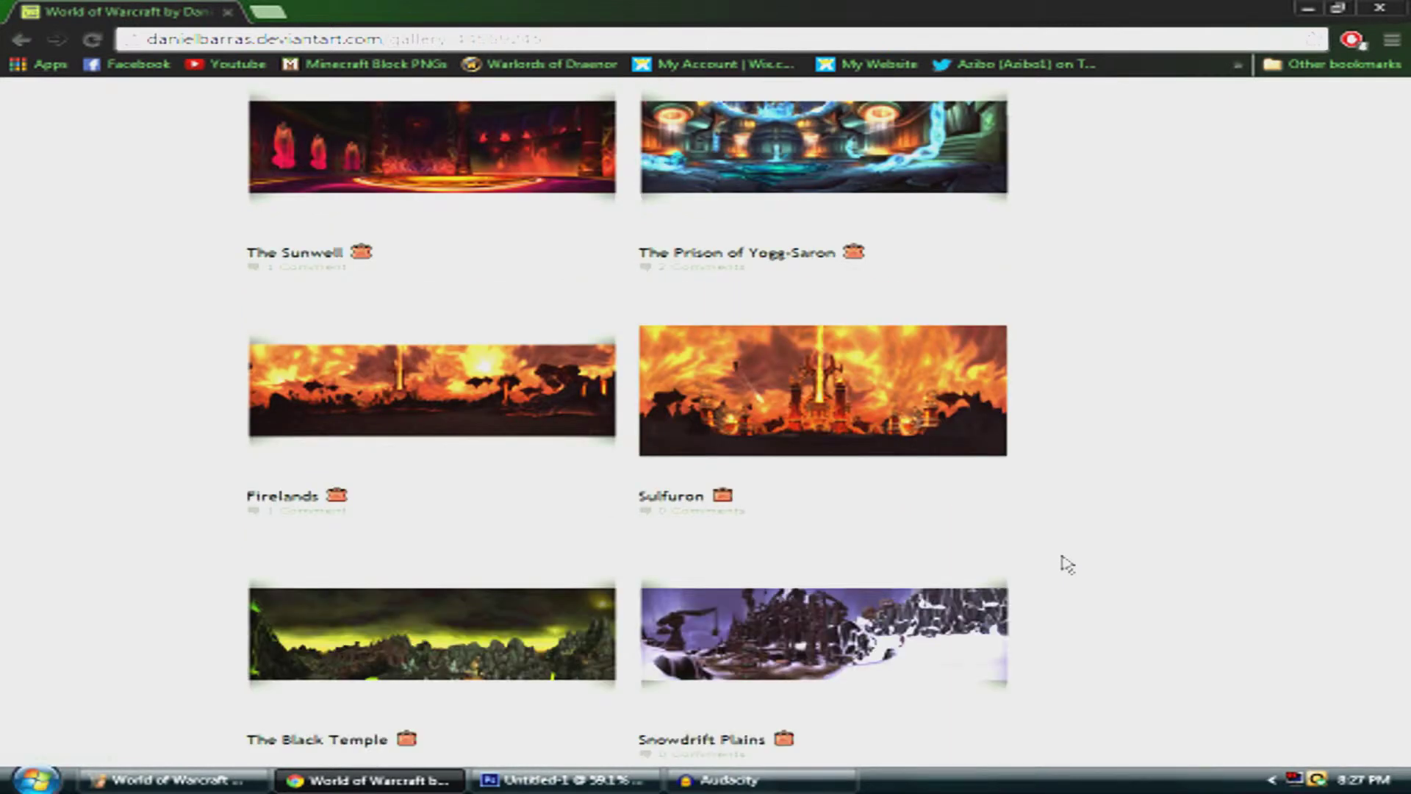
scroll(1072, 563, down, 1)
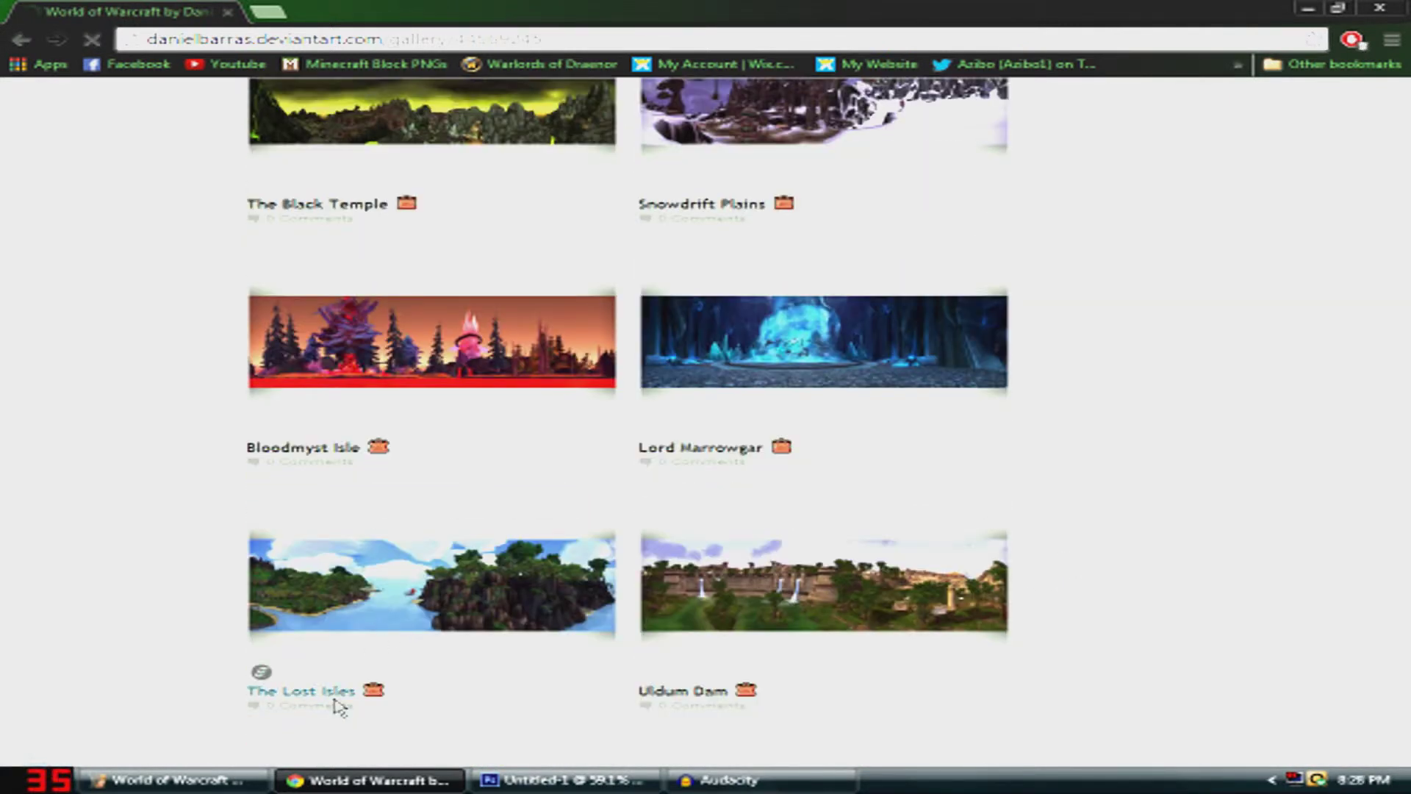
scroll(338, 707, down, 13)
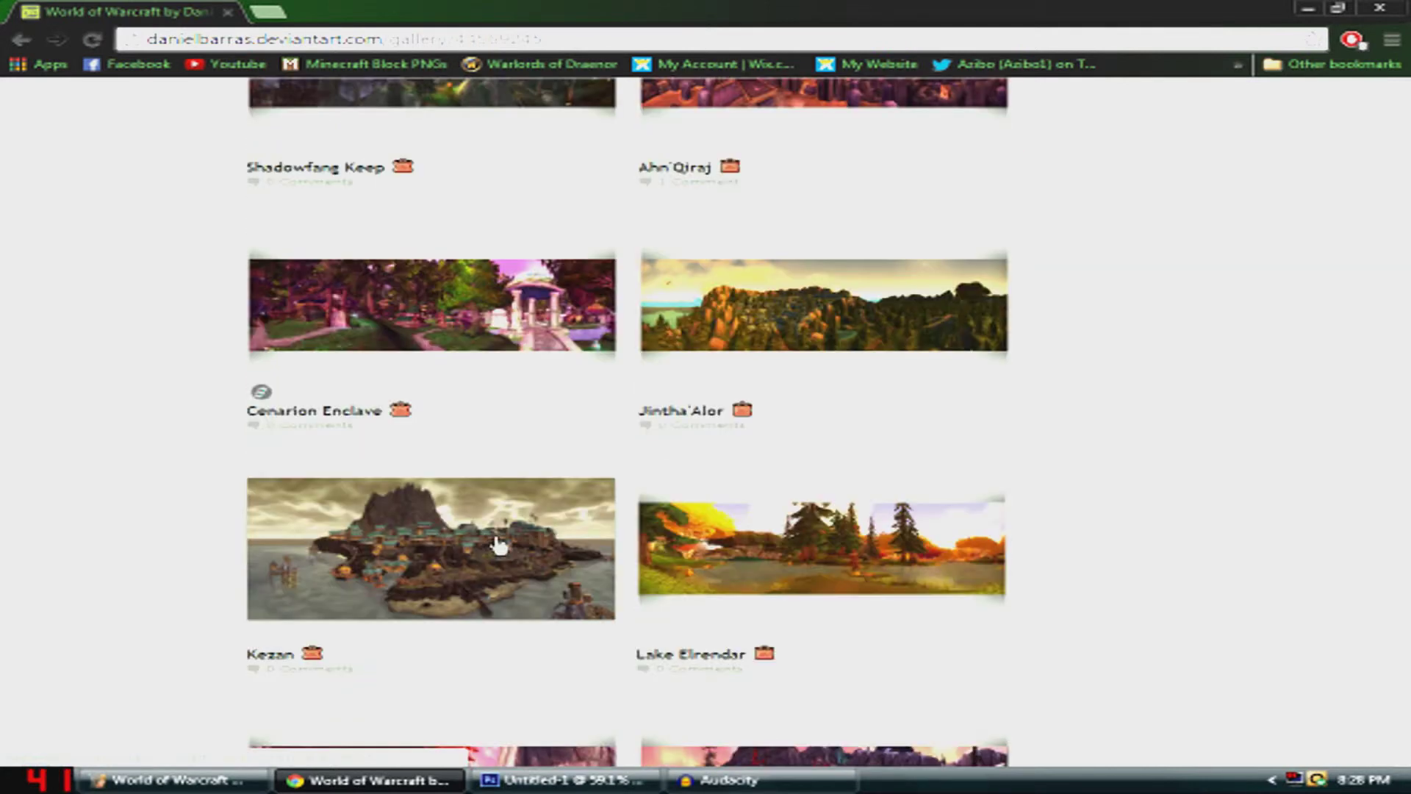
click(724, 656)
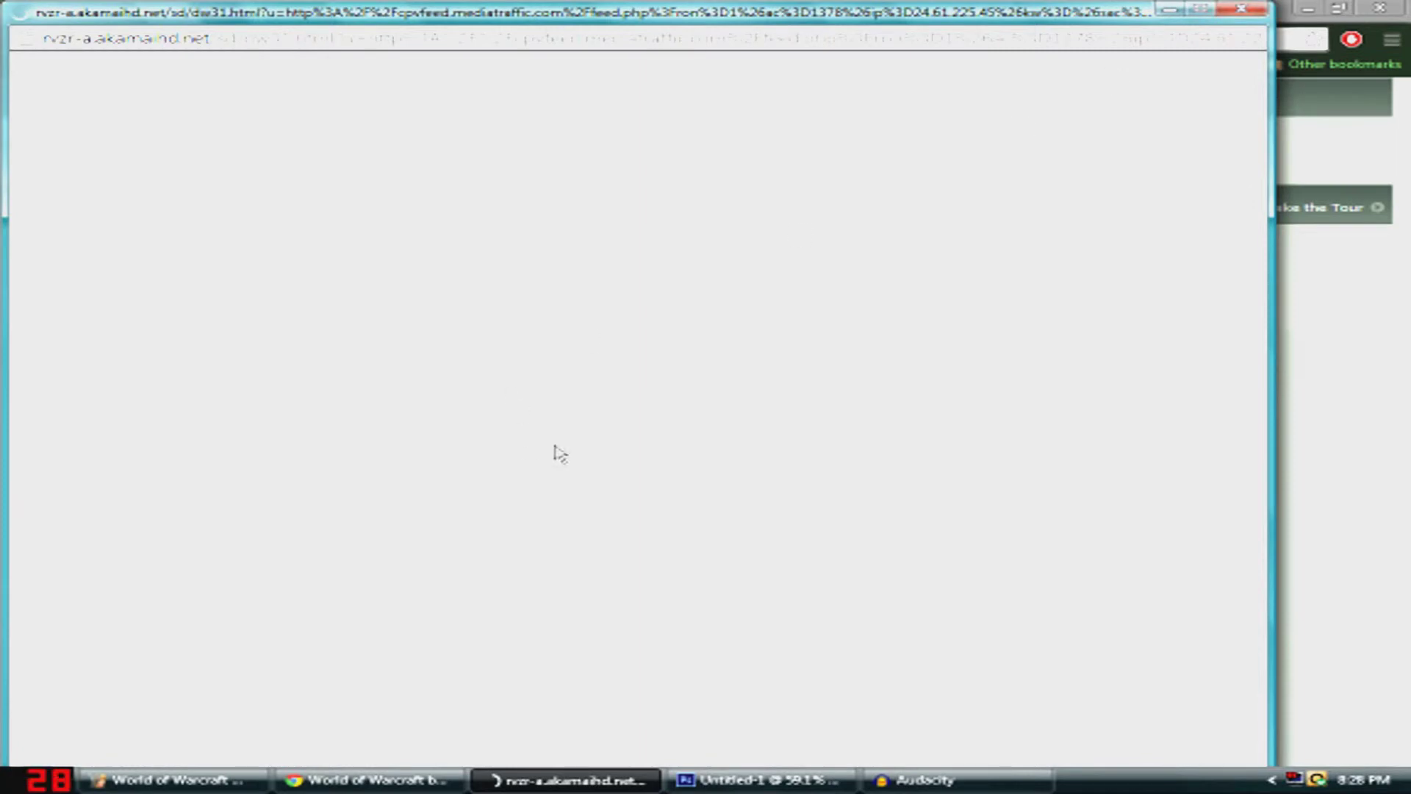
click(1254, 15)
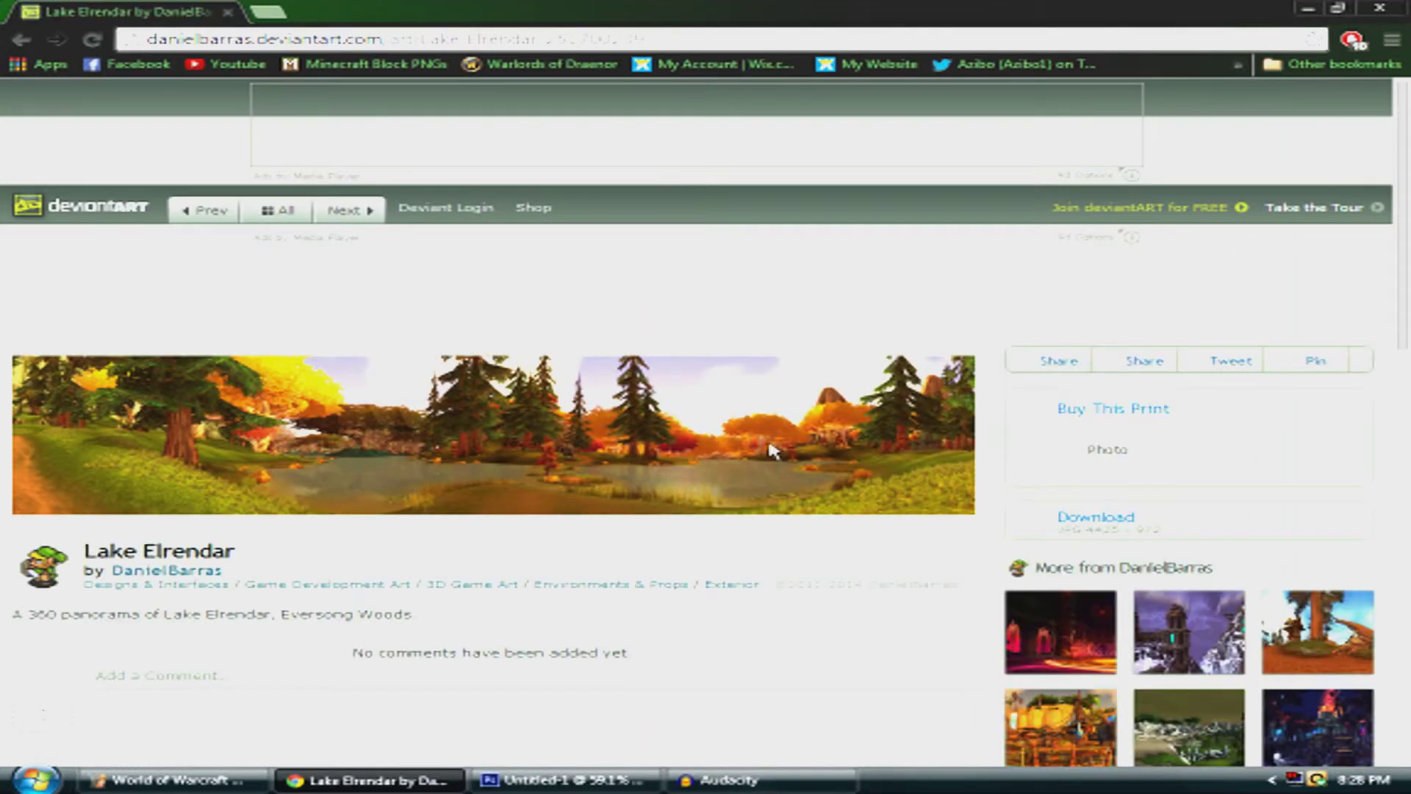
Open the full-size 4425×972 Lake Elrendar image and copy it
click(1173, 525)
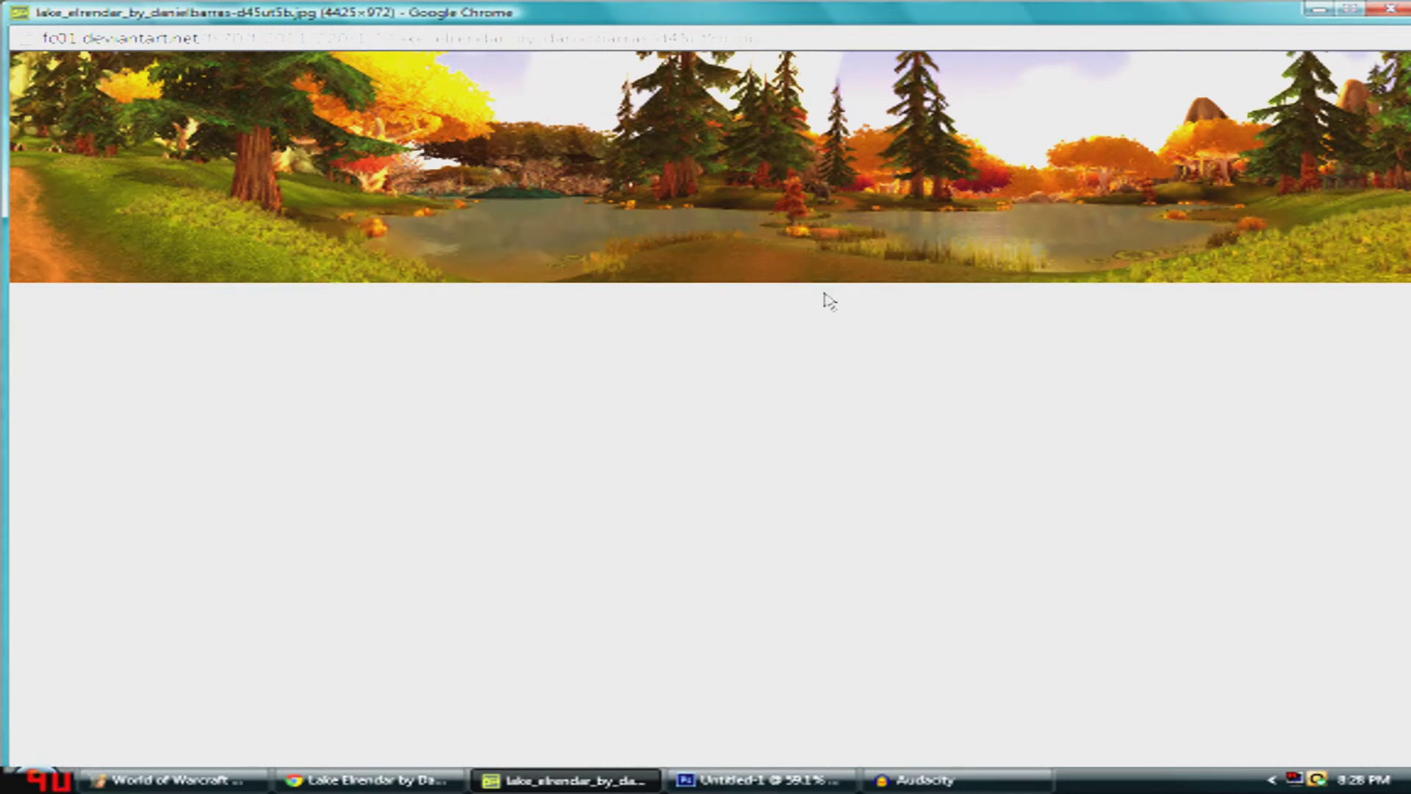
click(566, 780)
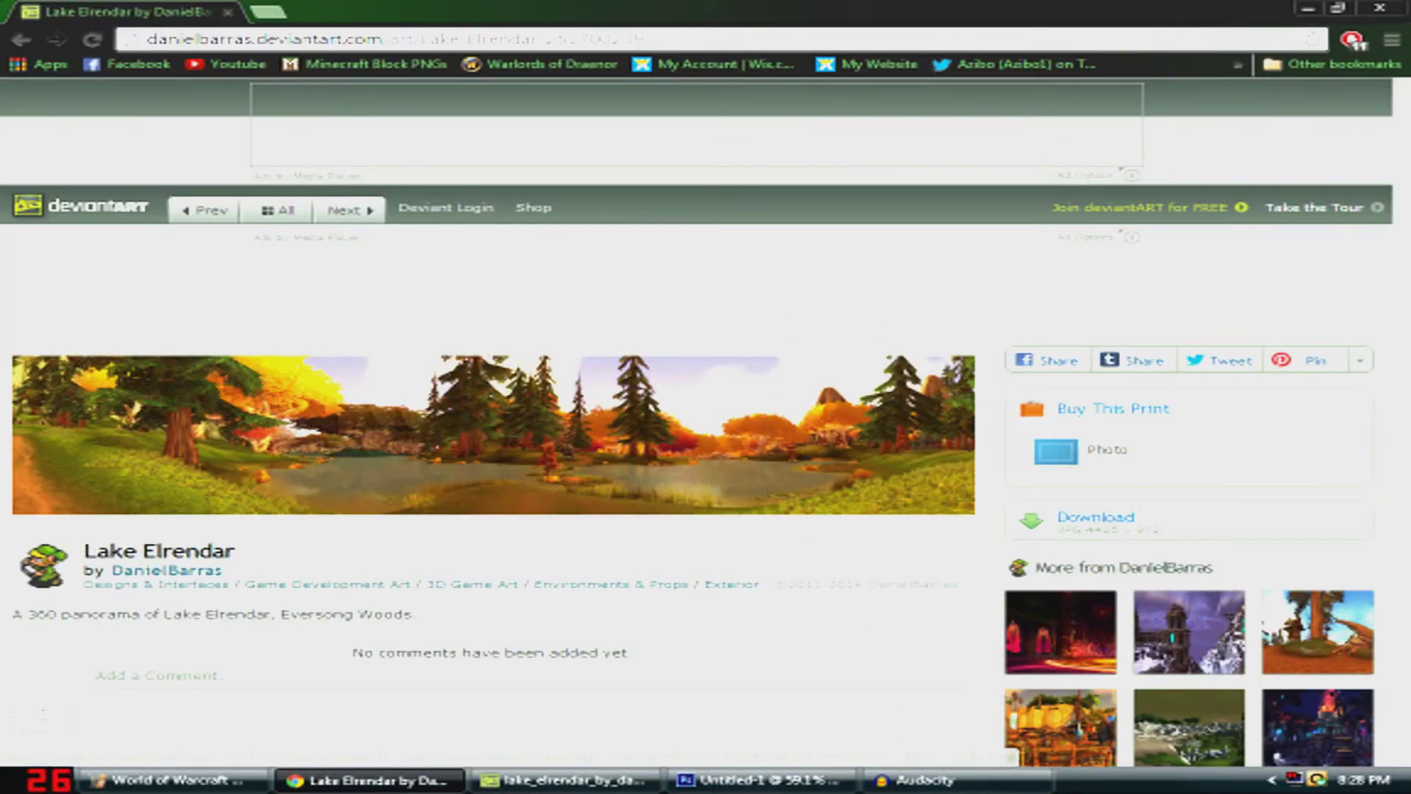
click(566, 780)
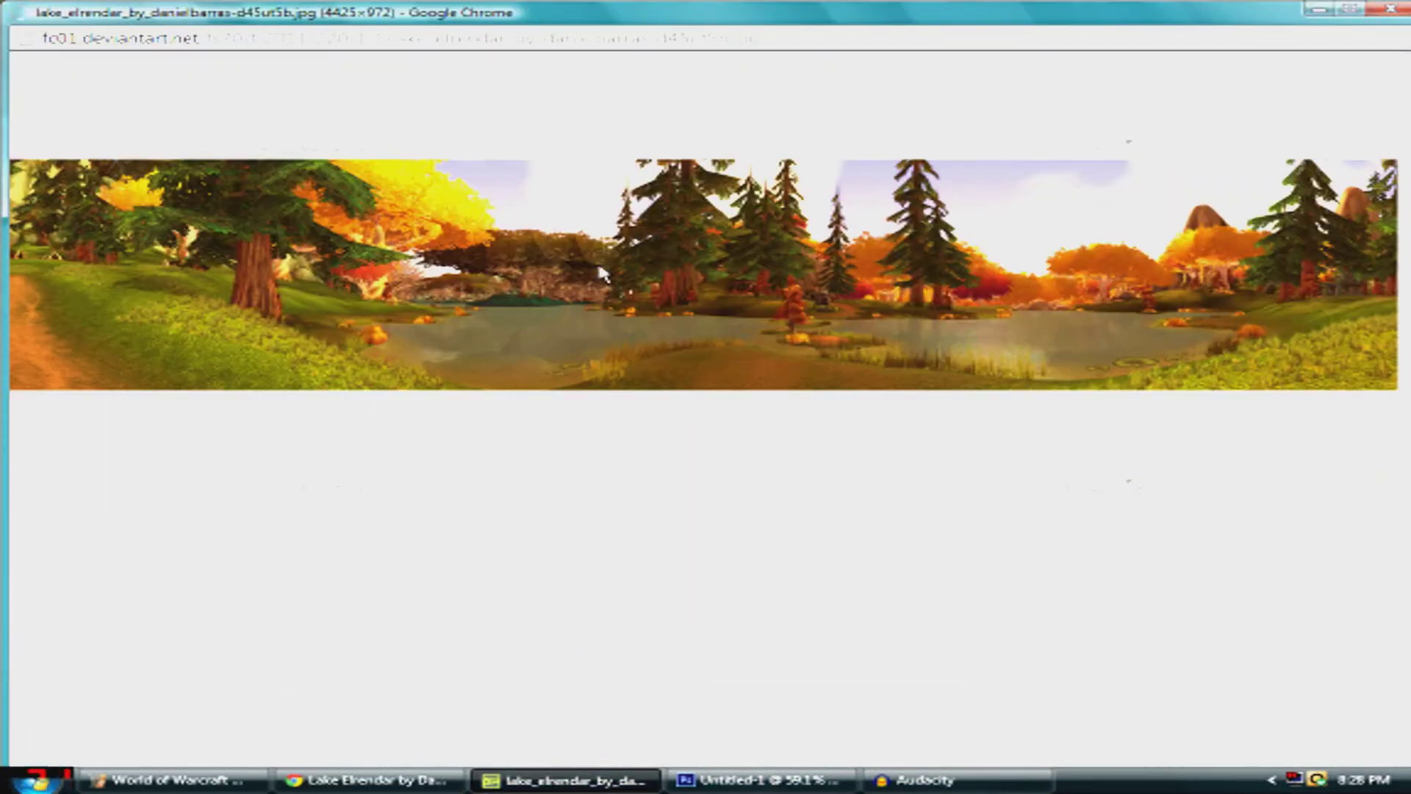
right_click(182, 284)
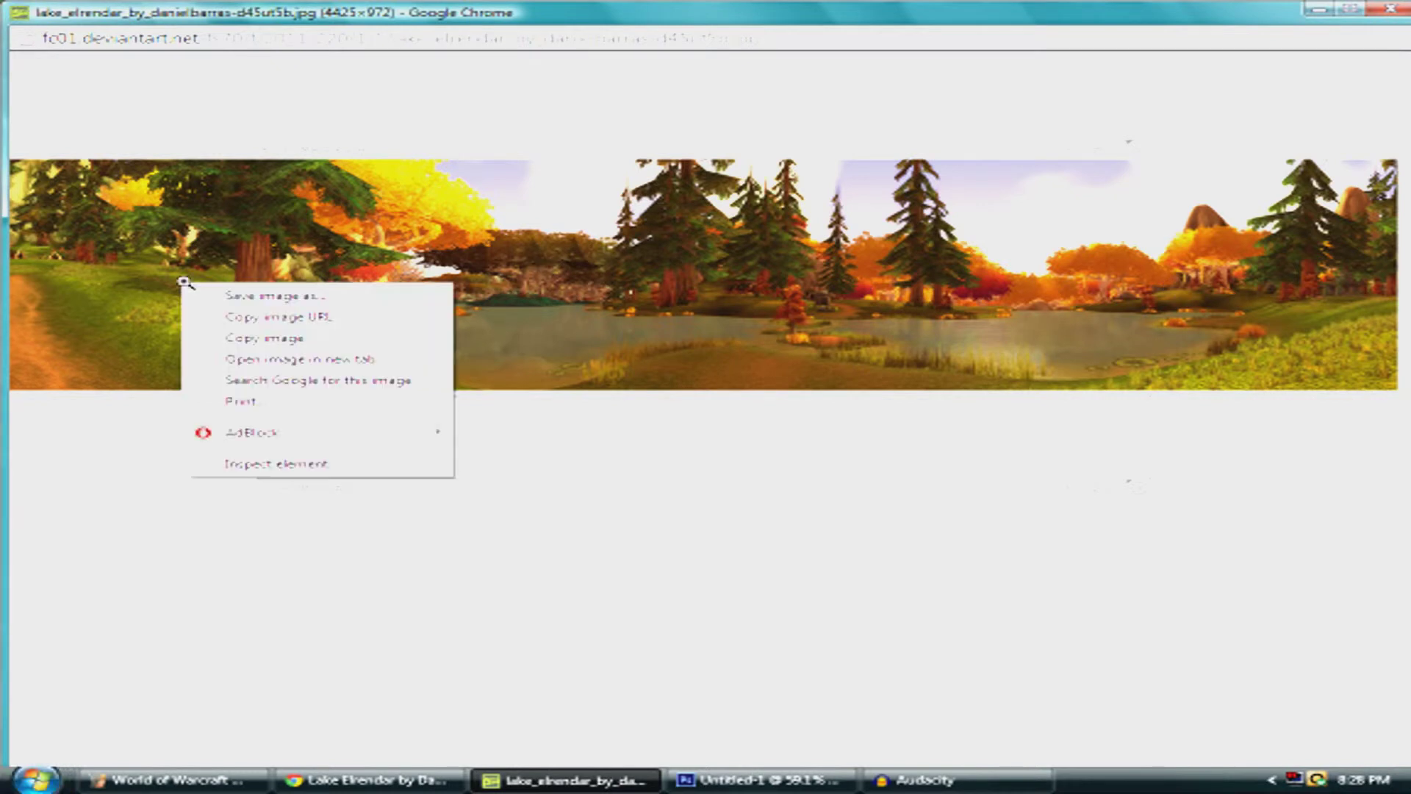
click(320, 334)
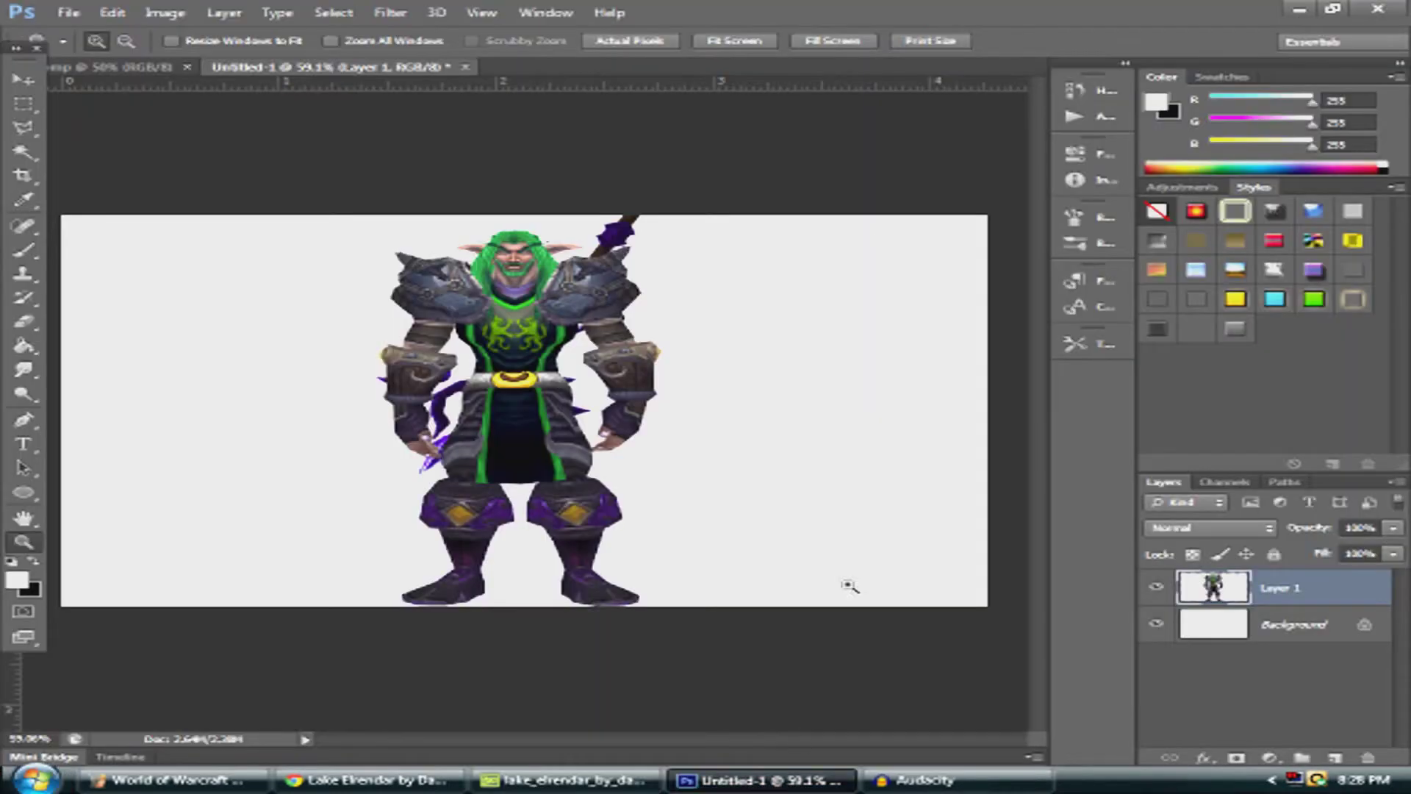
click(761, 780)
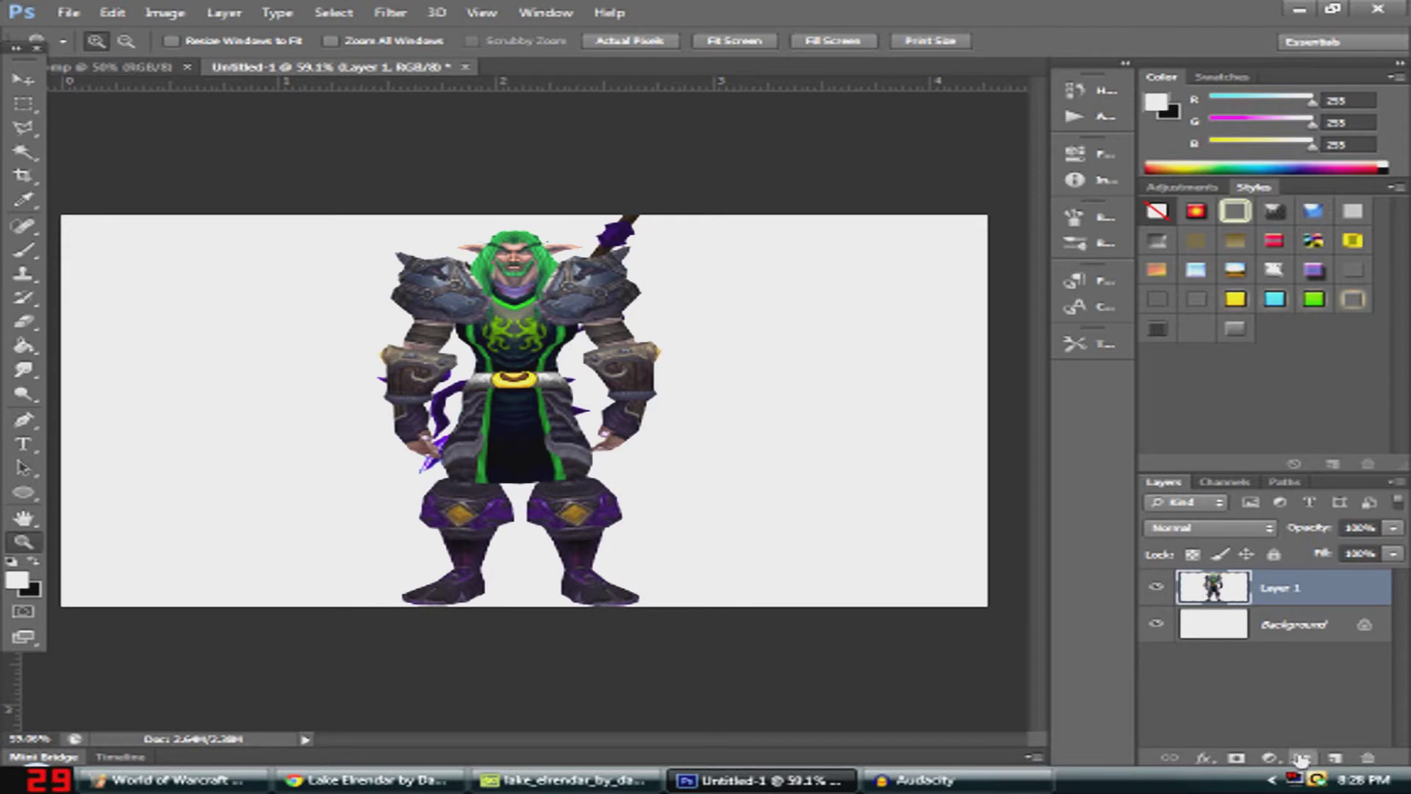
Paste the Lake Elrendar landscape onto a new Layer 3 behind the night elf and shift it up-left
click(1334, 758)
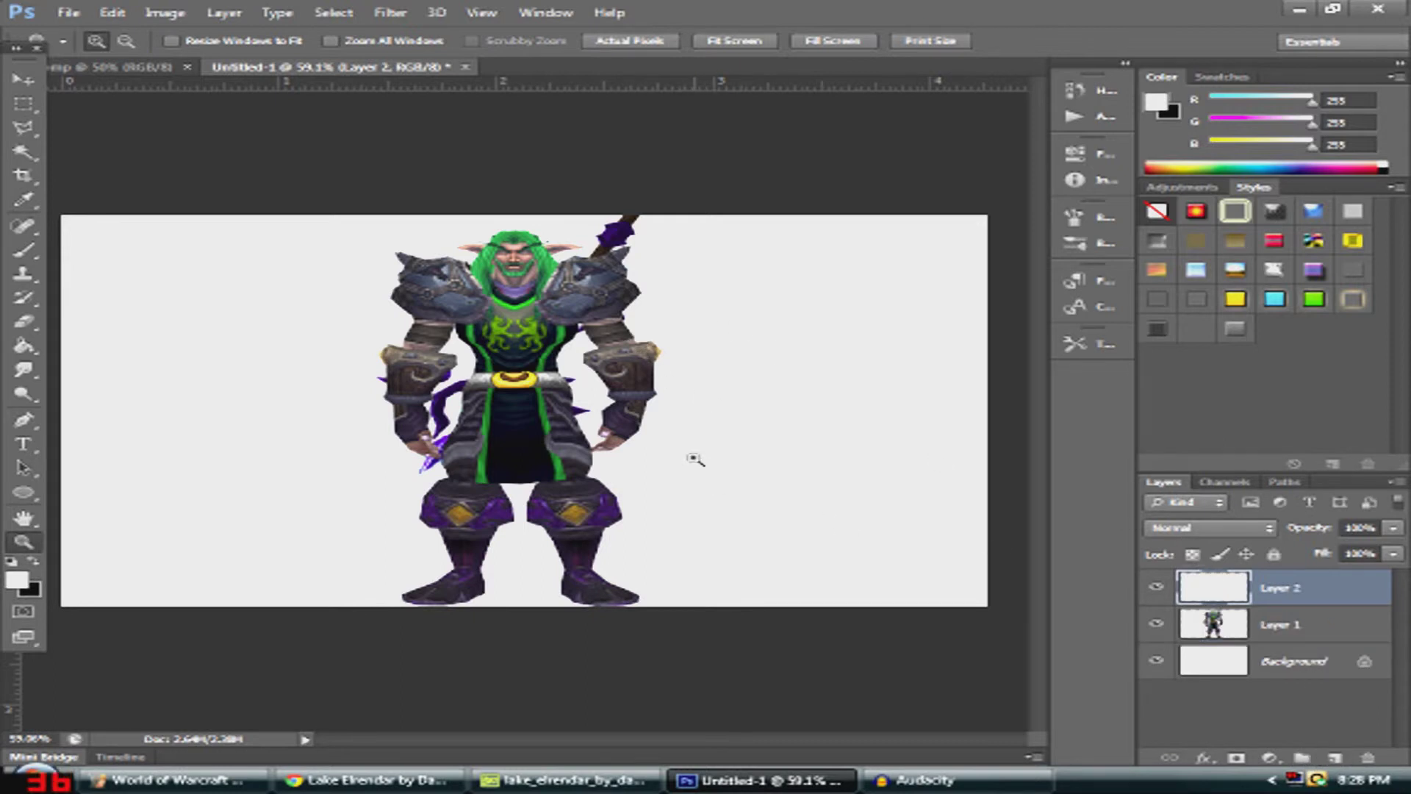
right_click(457, 322)
click(418, 336)
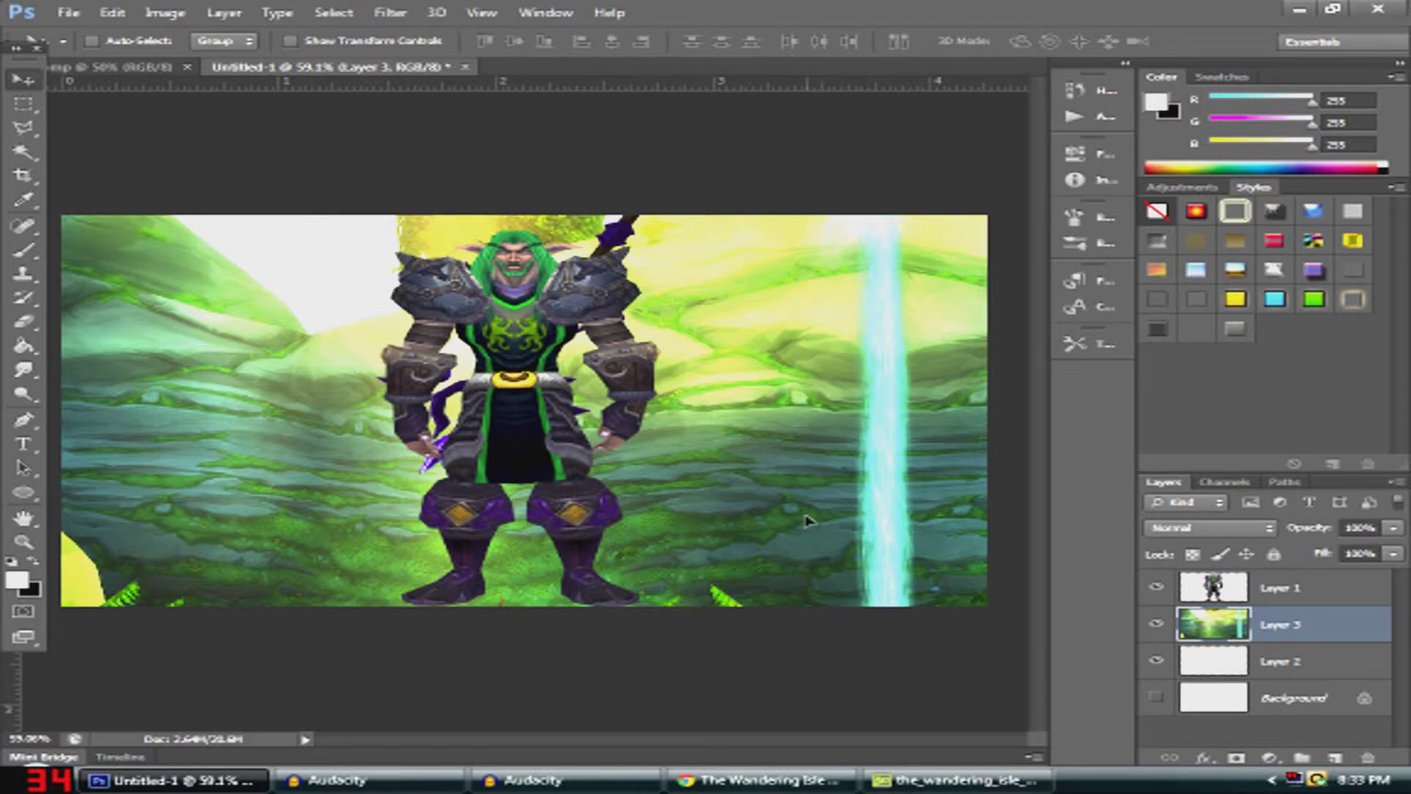
drag(806, 519, 522, 474)
Drag the landscape so the waterfall stands left of the night elf, then select Layer 2
drag(709, 445, 813, 474)
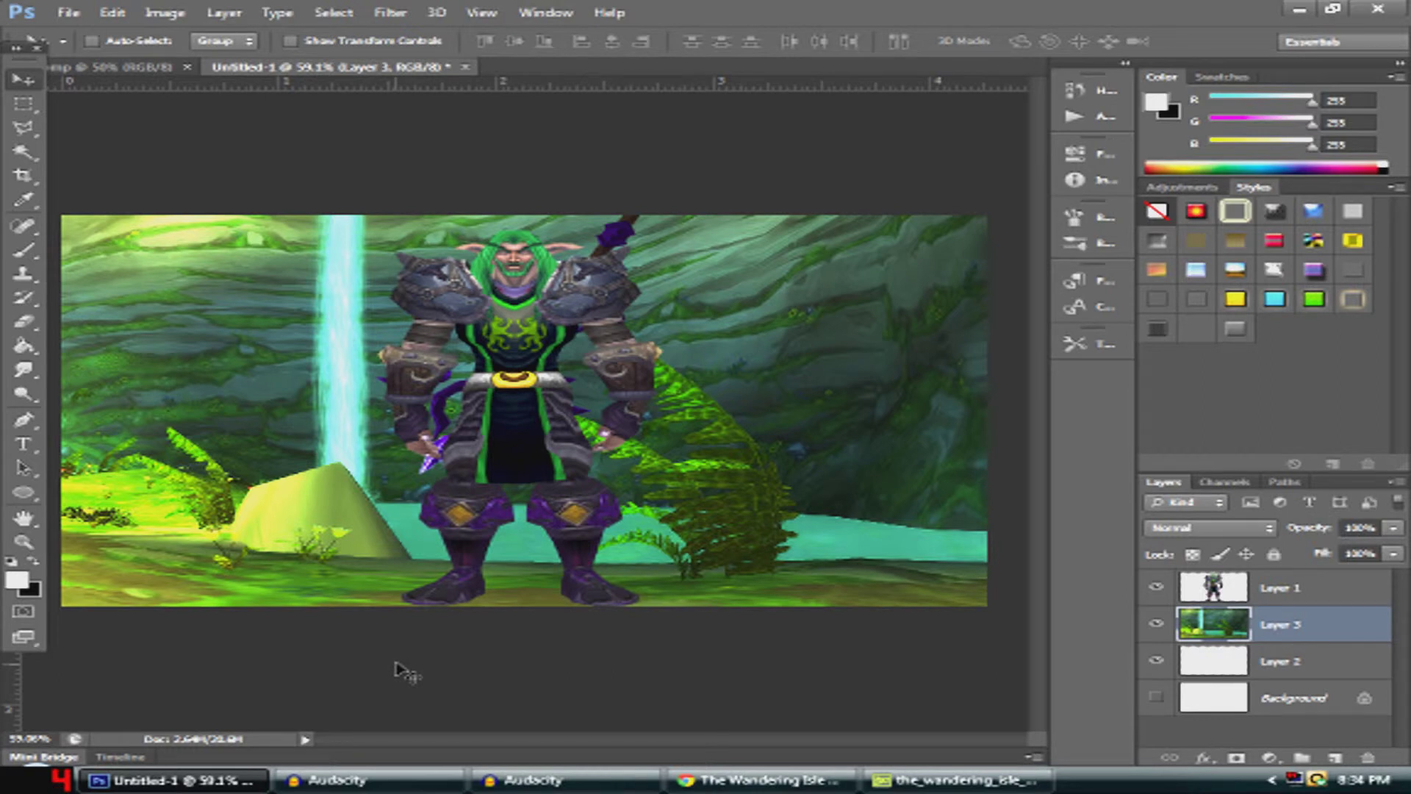
click(1322, 677)
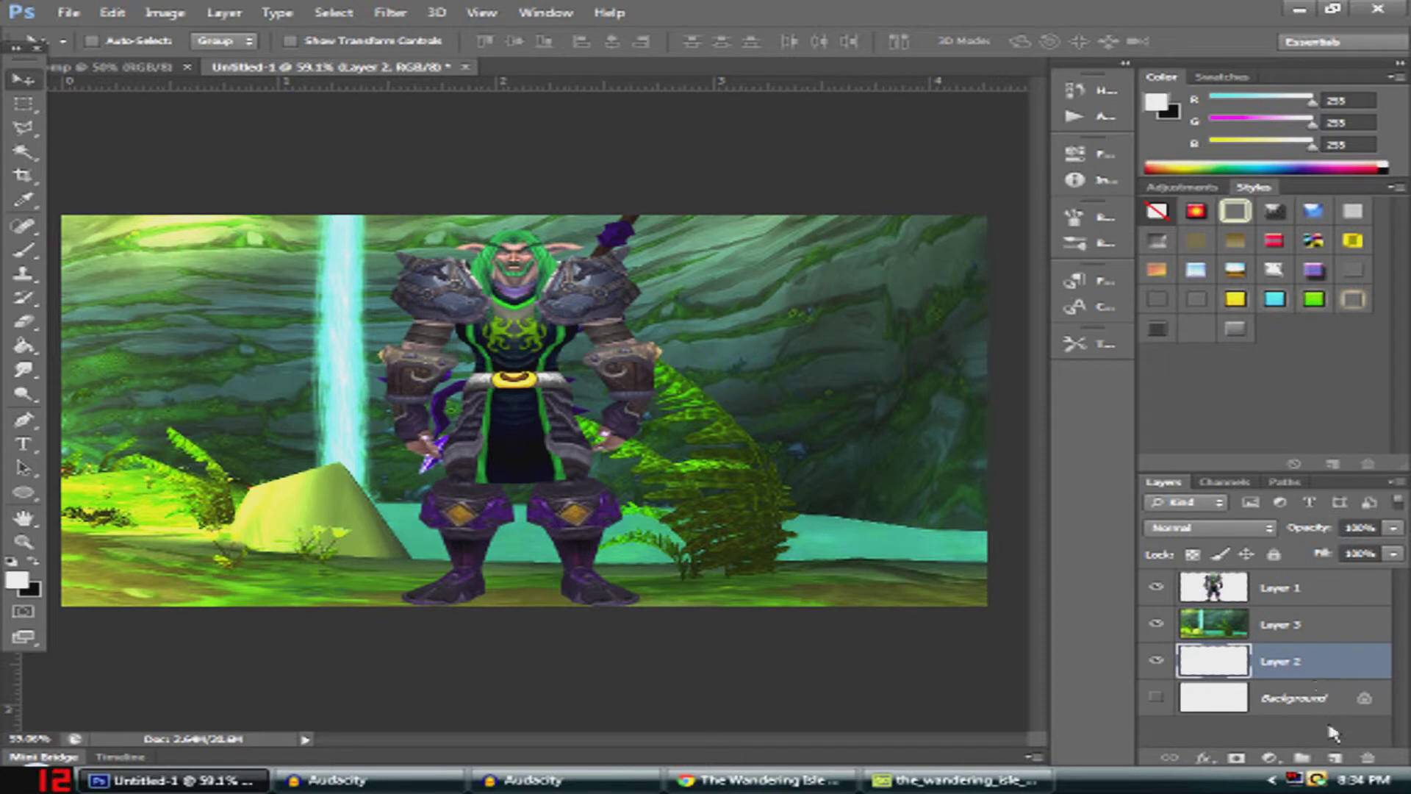
Add a Gradient Map adjustment at the top of the layer stack using the WoW gradient preset
click(1269, 757)
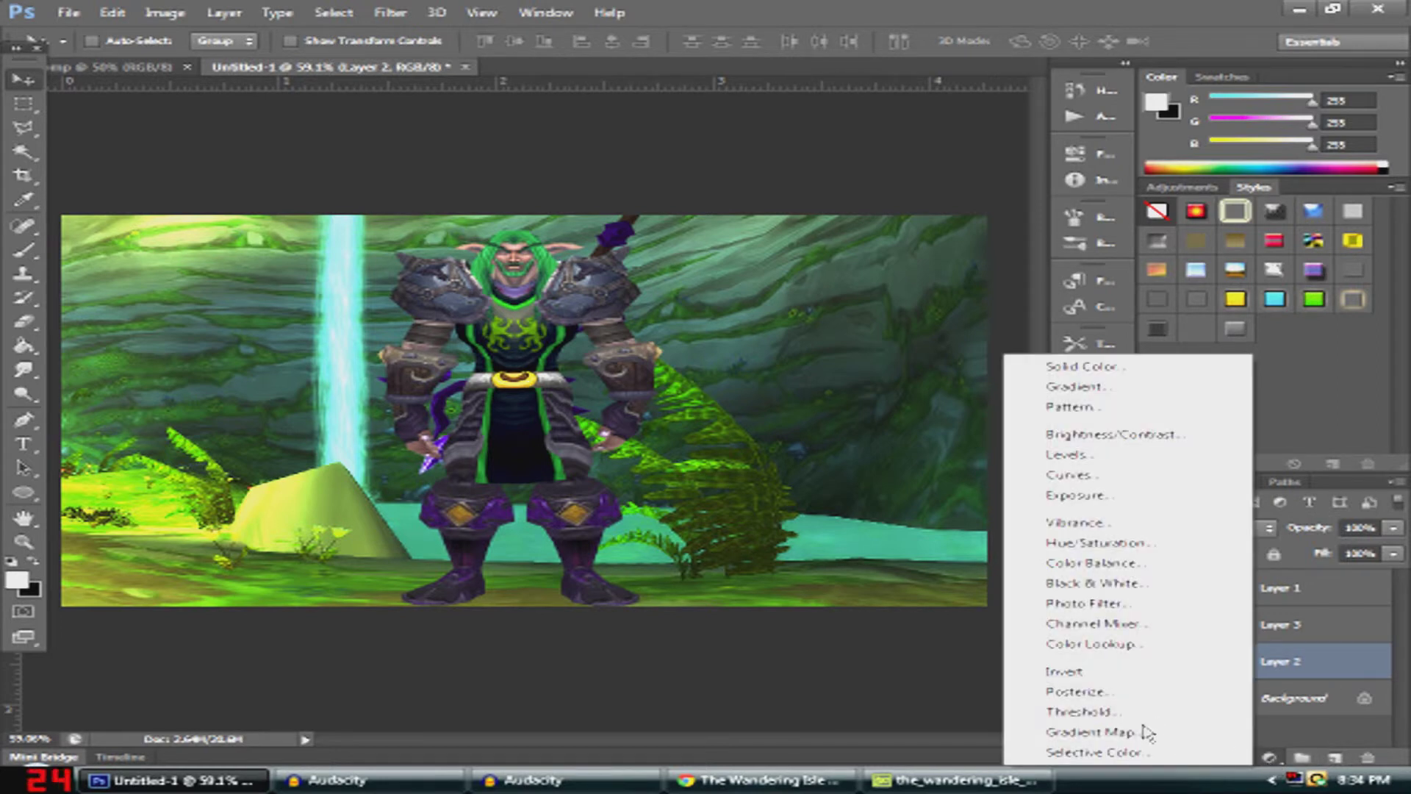
click(1147, 732)
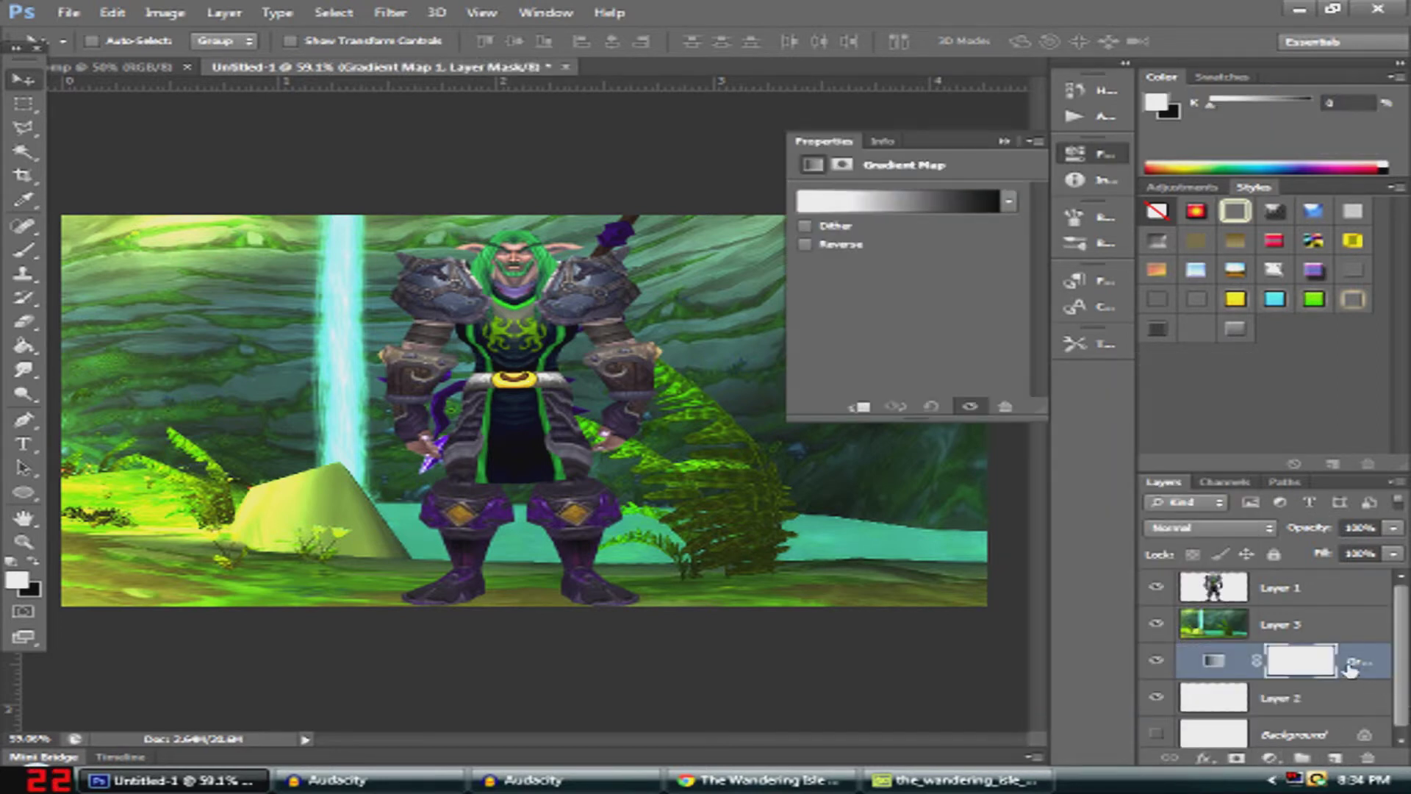
drag(1351, 668, 1348, 586)
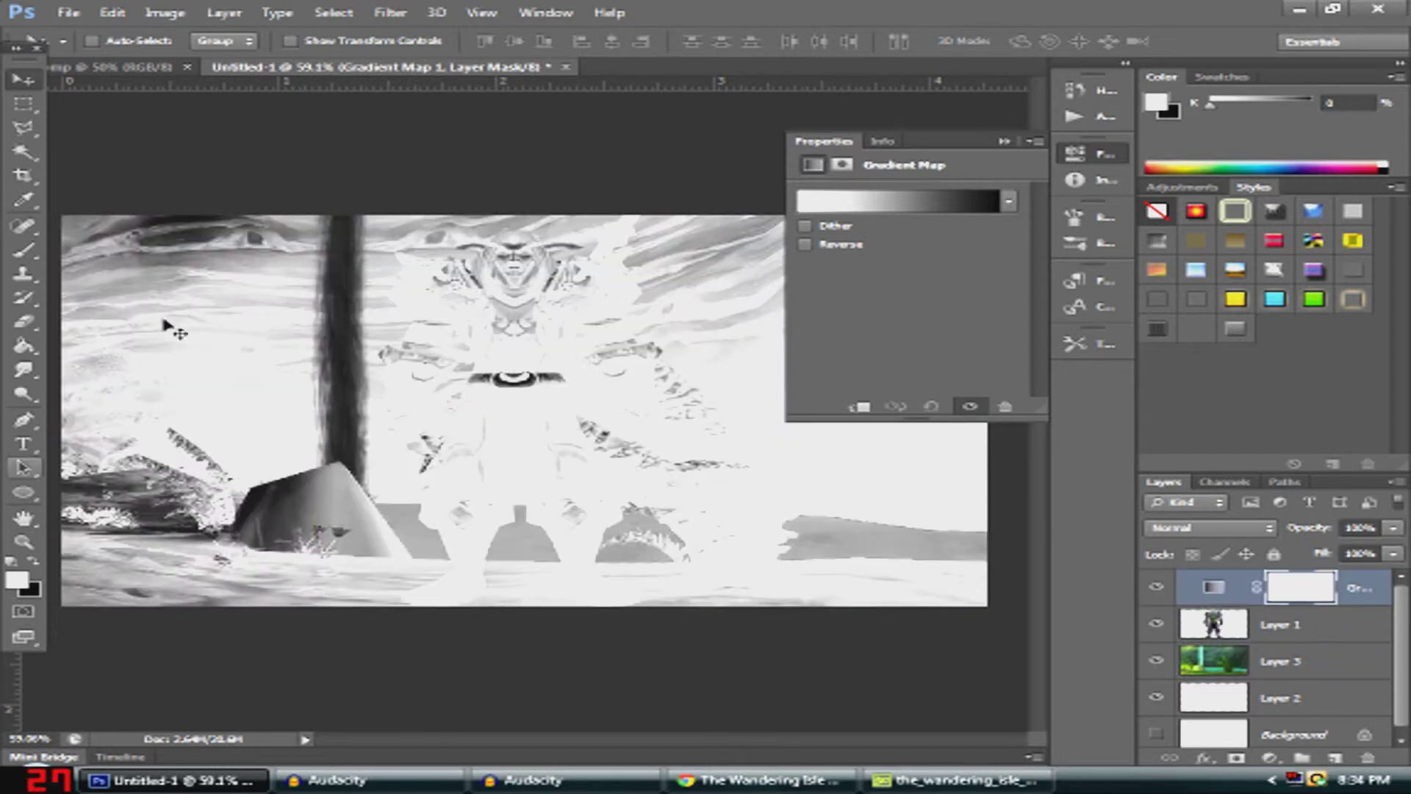
click(850, 213)
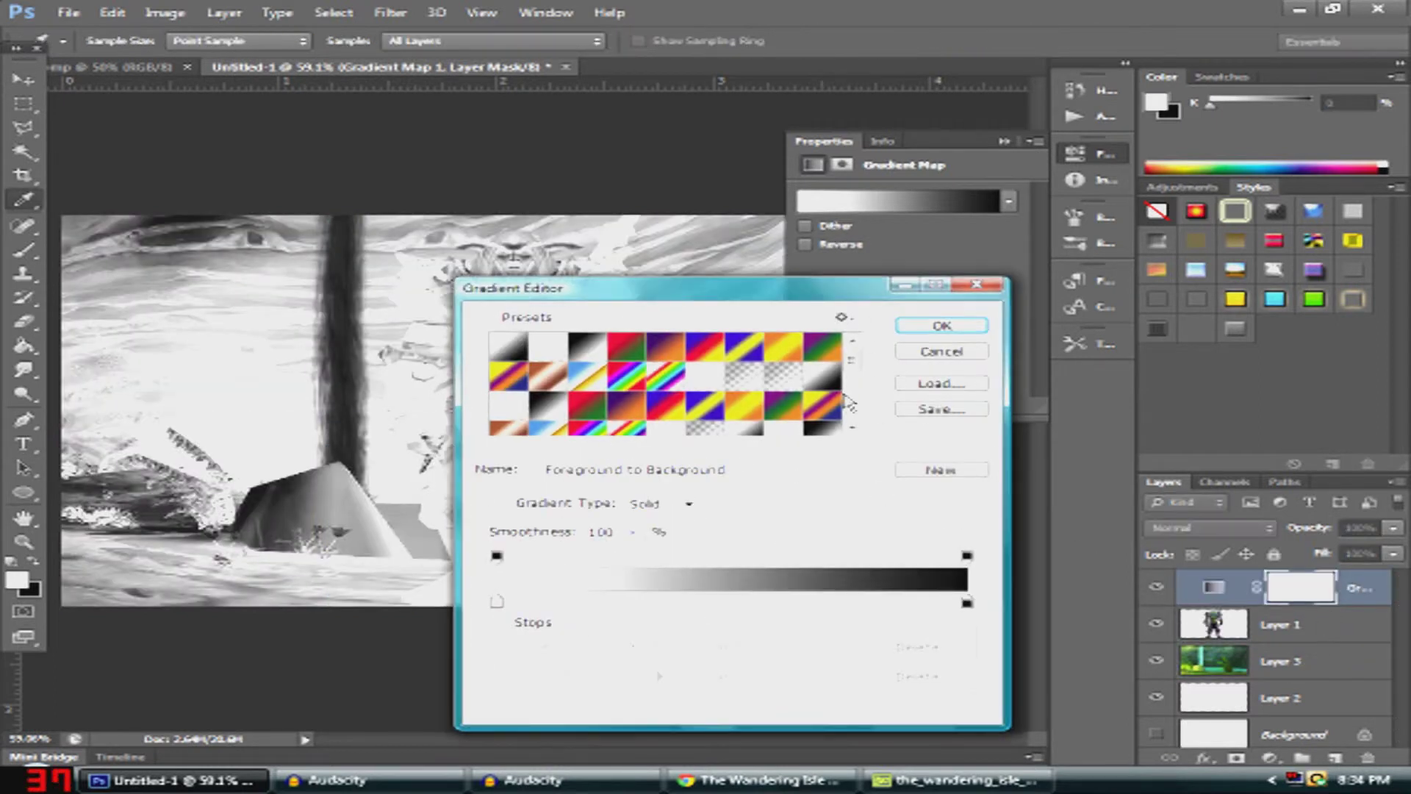
scroll(846, 367, down, 2)
click(638, 426)
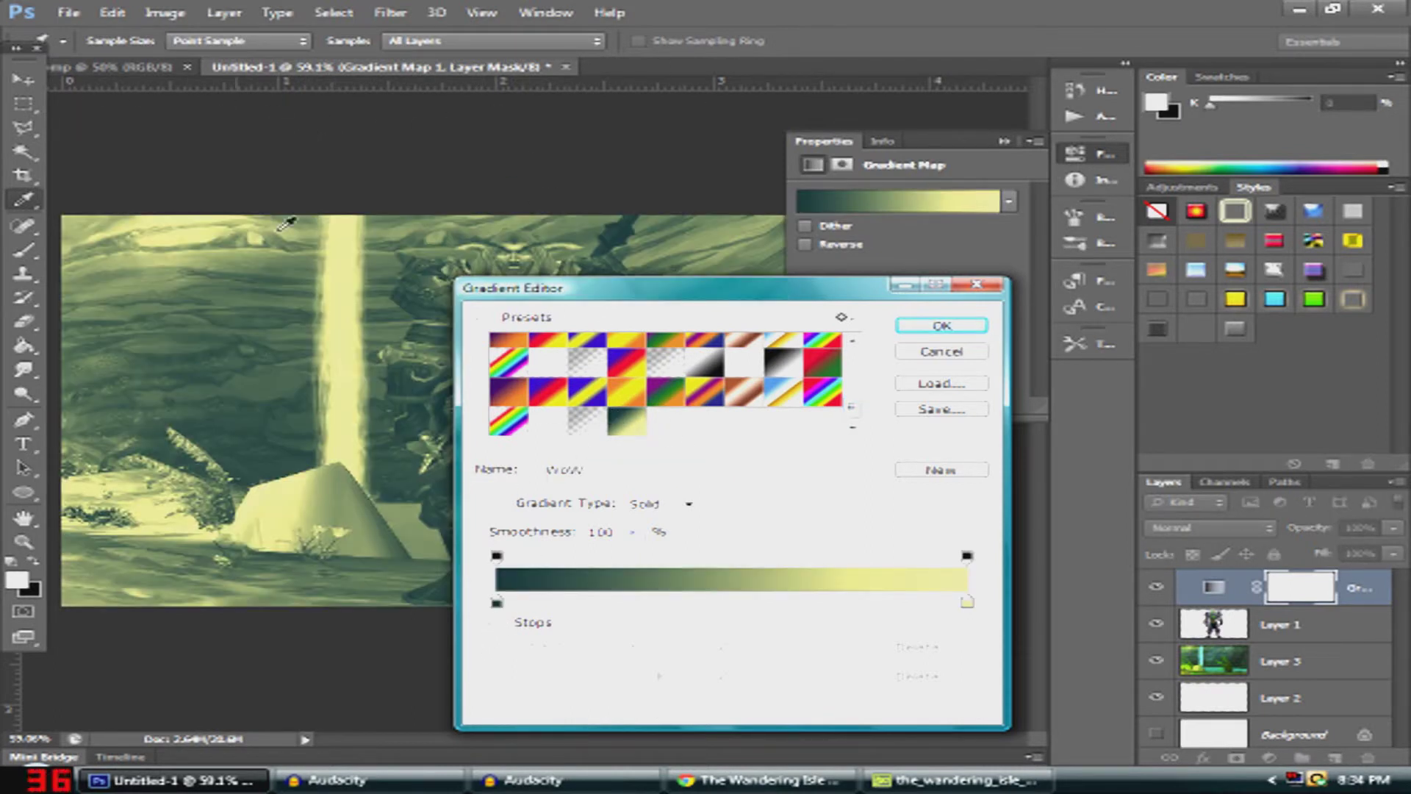
Set the gradient stops to dark teal 00272A and pale yellow FFED8C
click(497, 603)
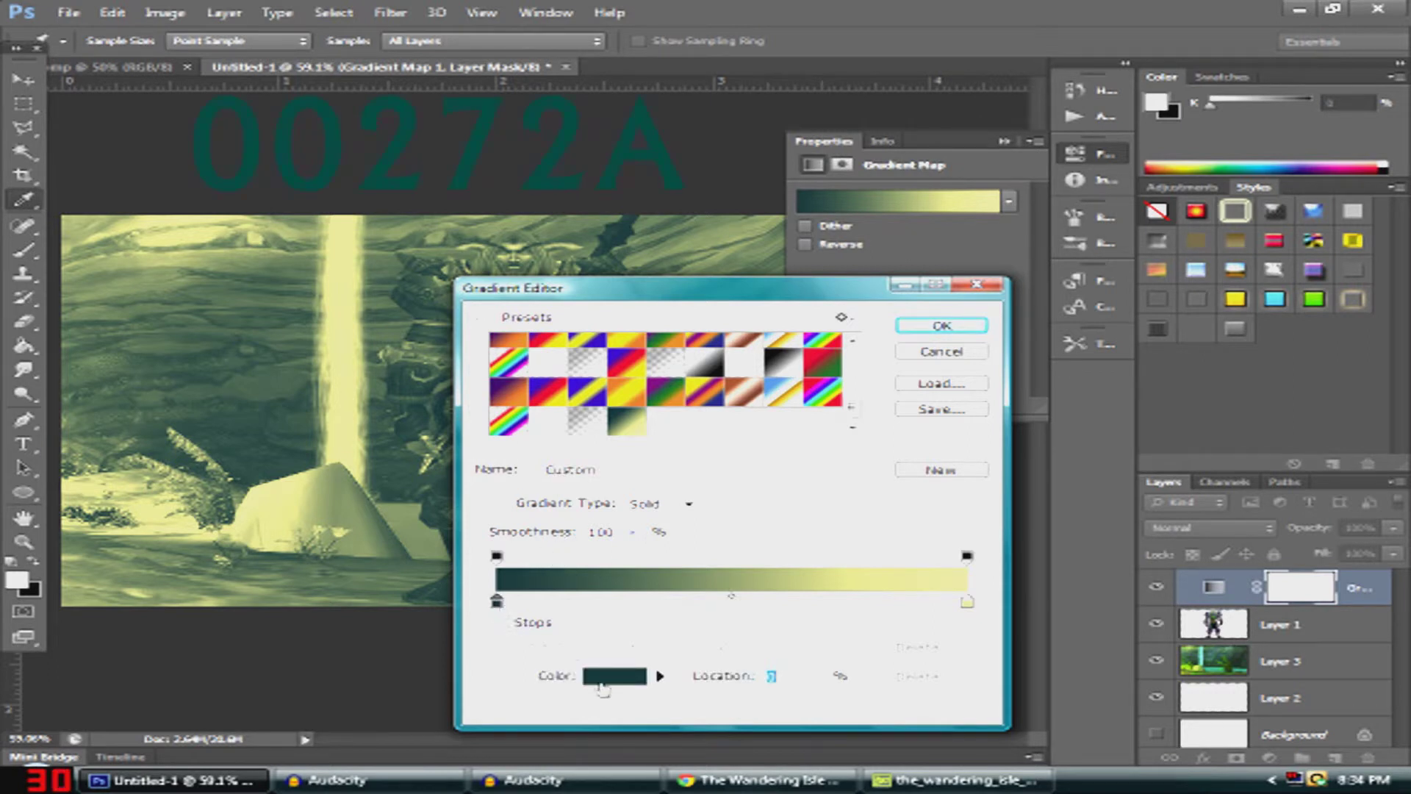
click(601, 680)
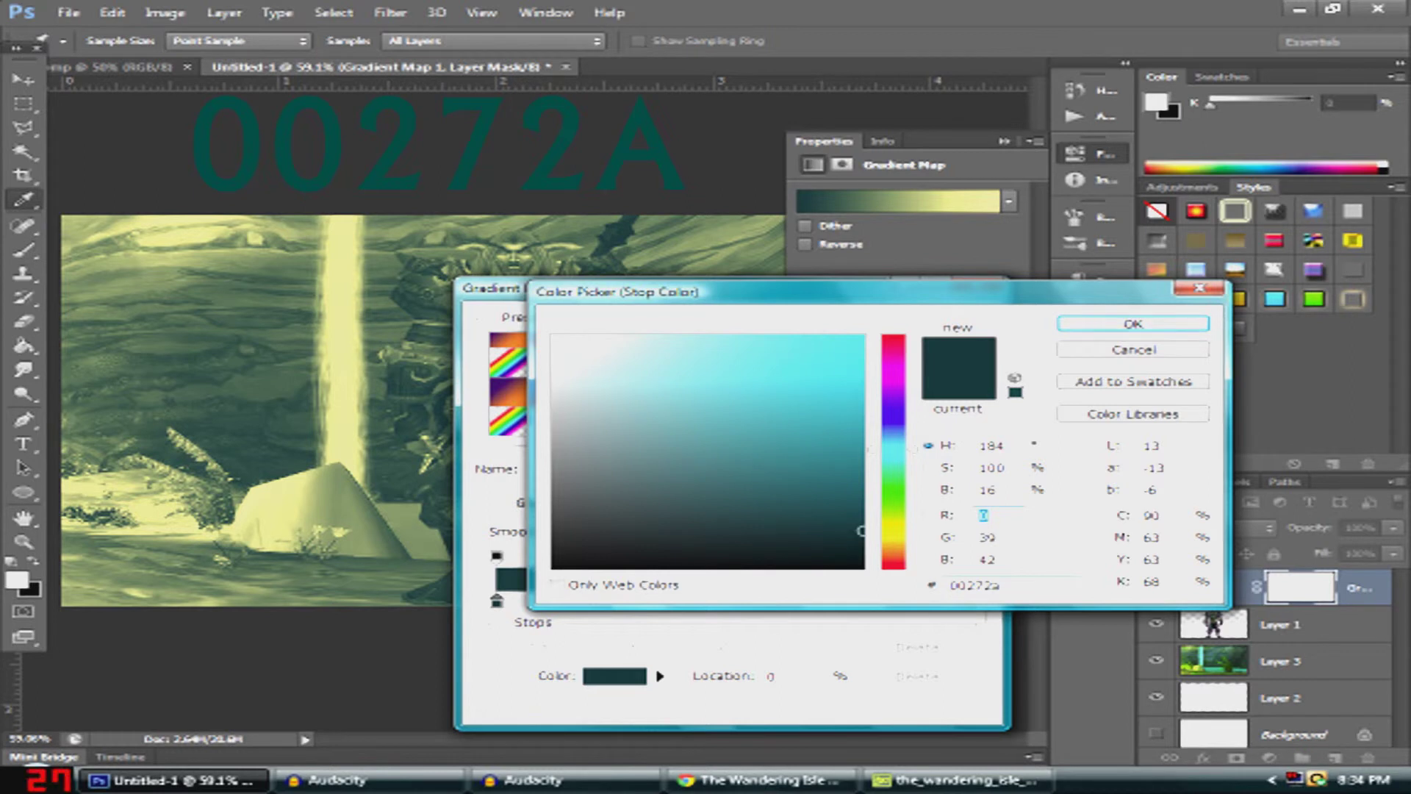
click(1133, 324)
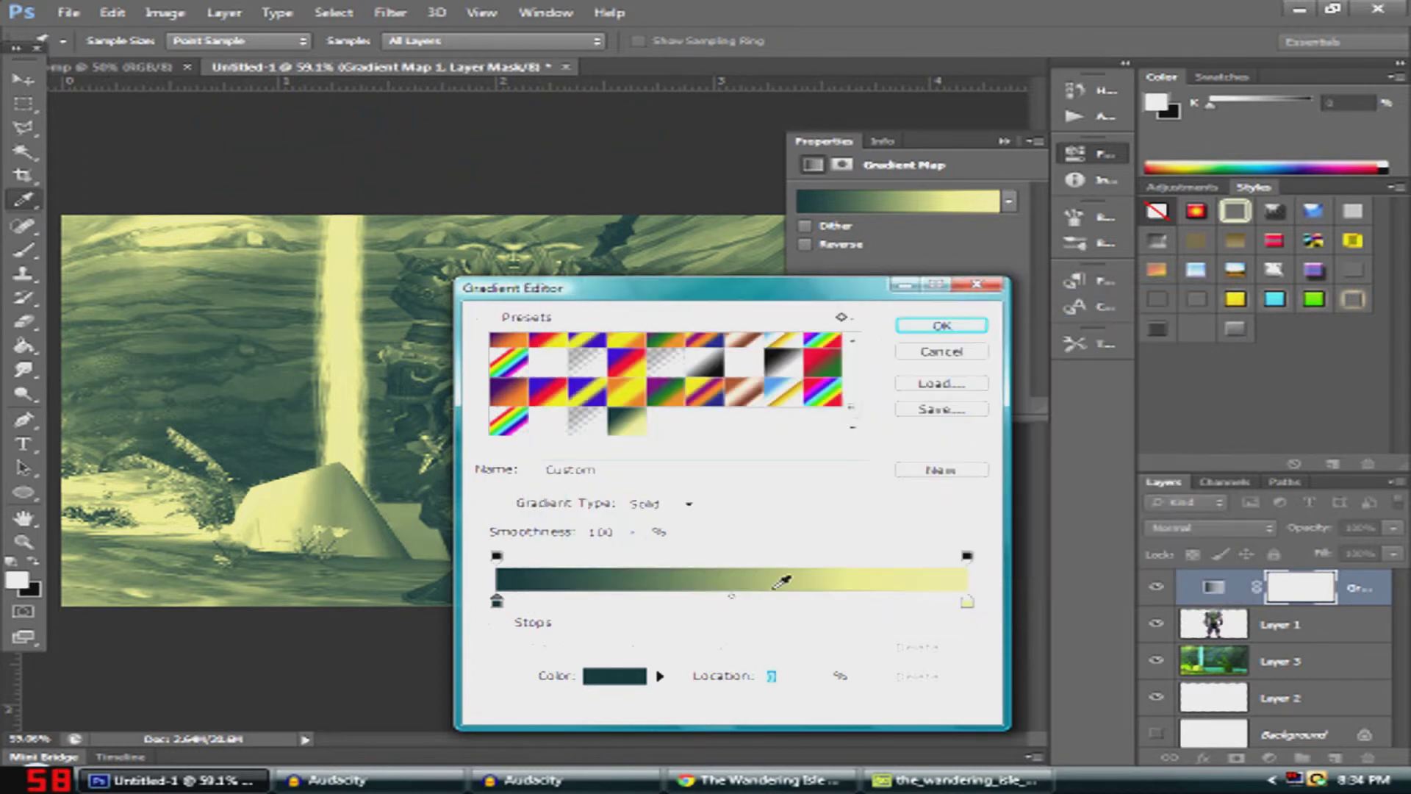
double_click(968, 603)
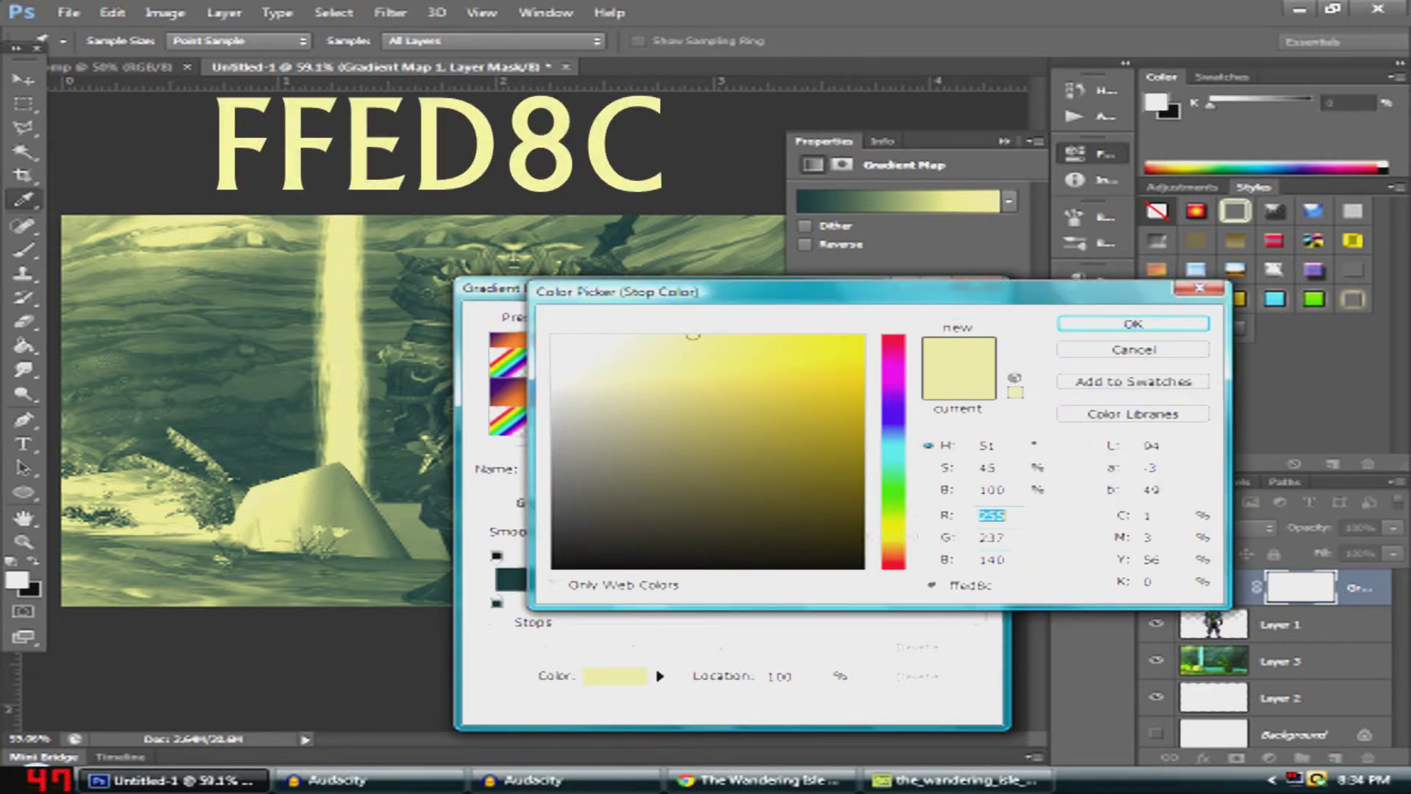
click(1138, 324)
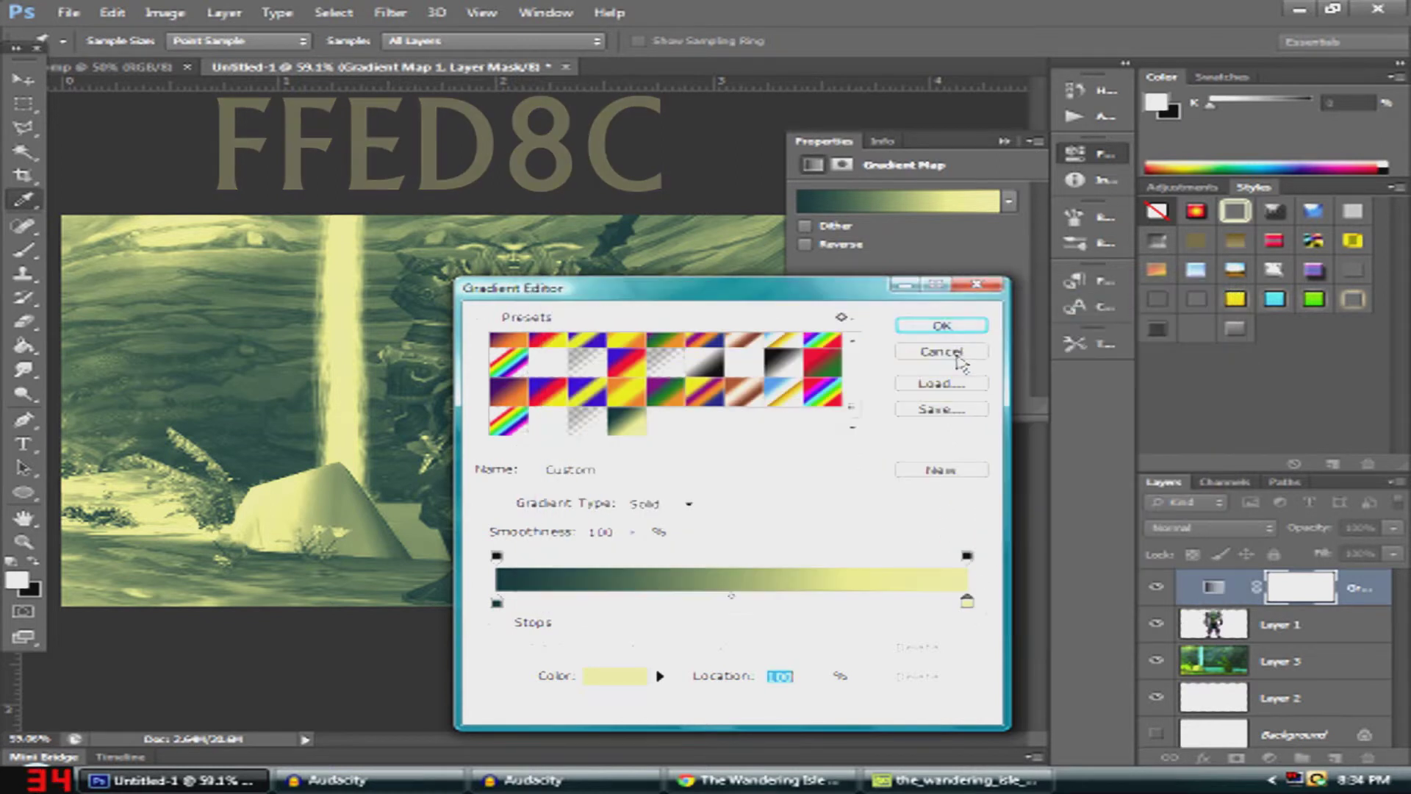
click(931, 323)
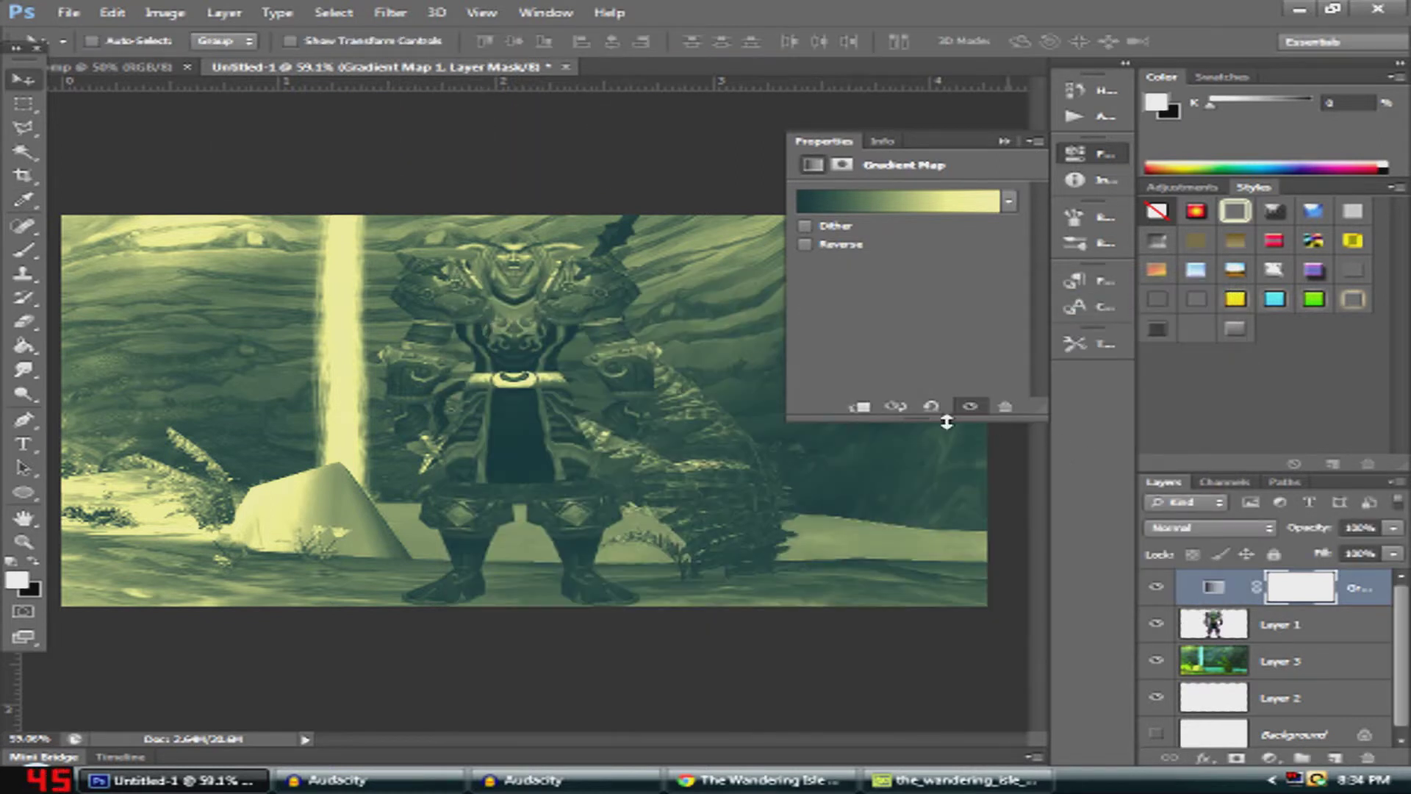
Set the Gradient Map layer to Overlay blend mode at 90% opacity
click(1017, 149)
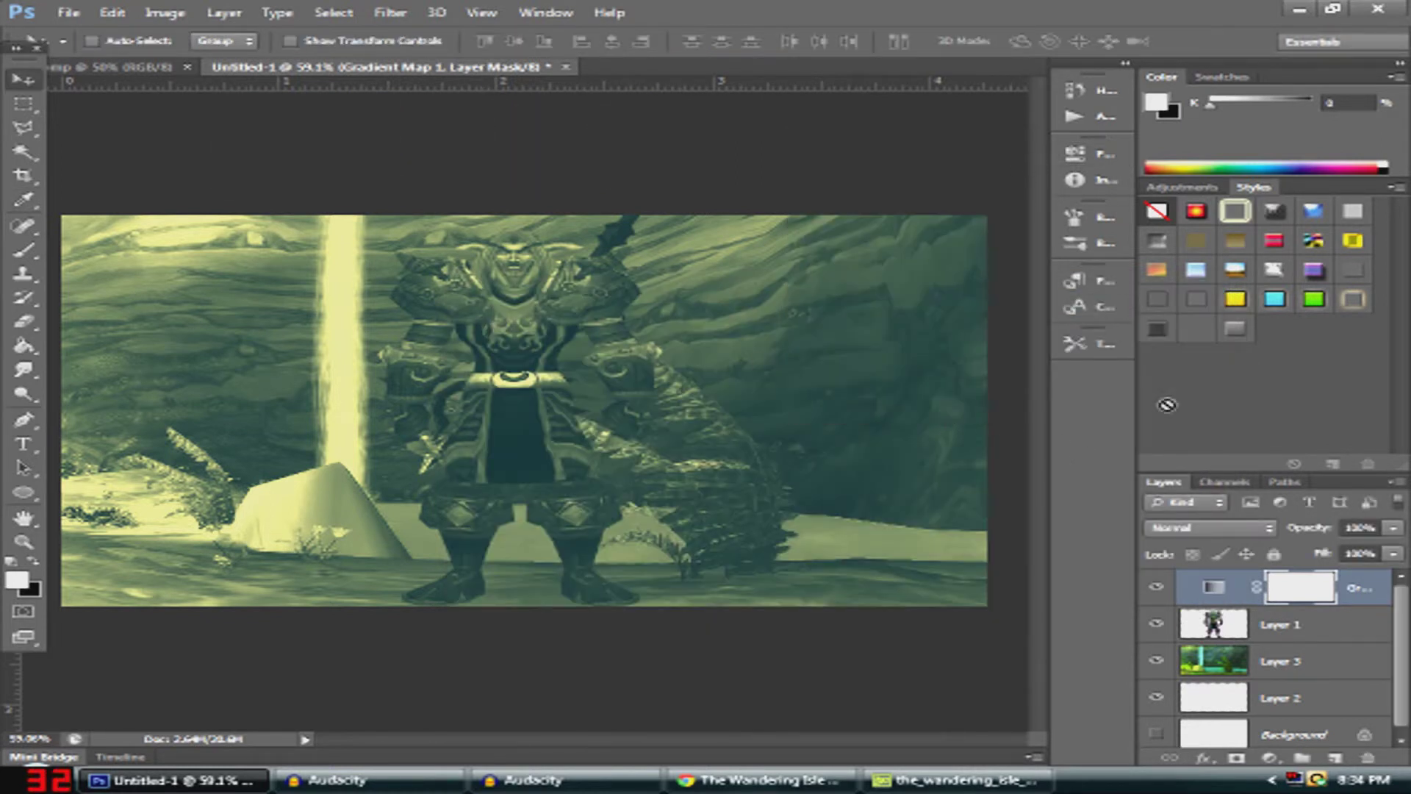
click(1227, 526)
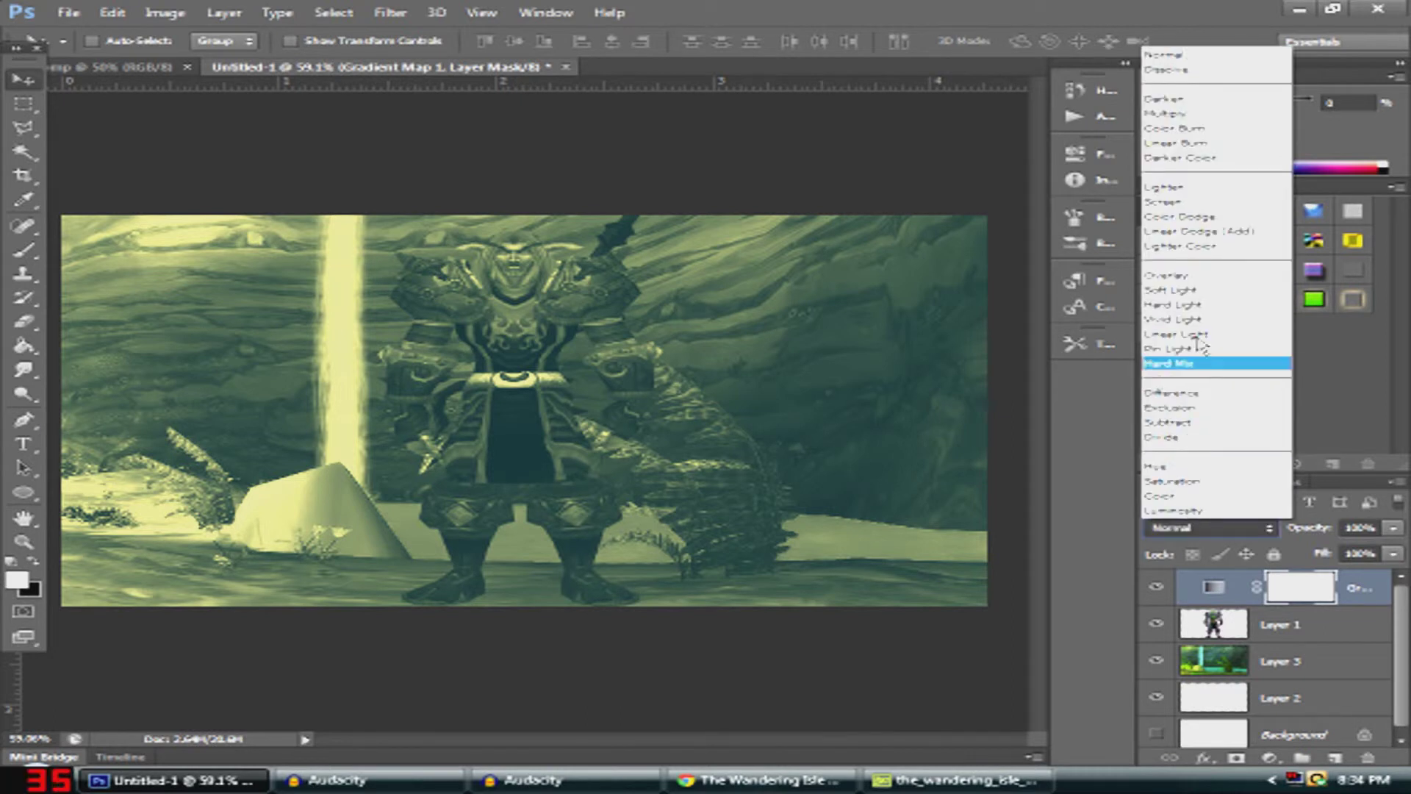
click(1189, 529)
click(1237, 528)
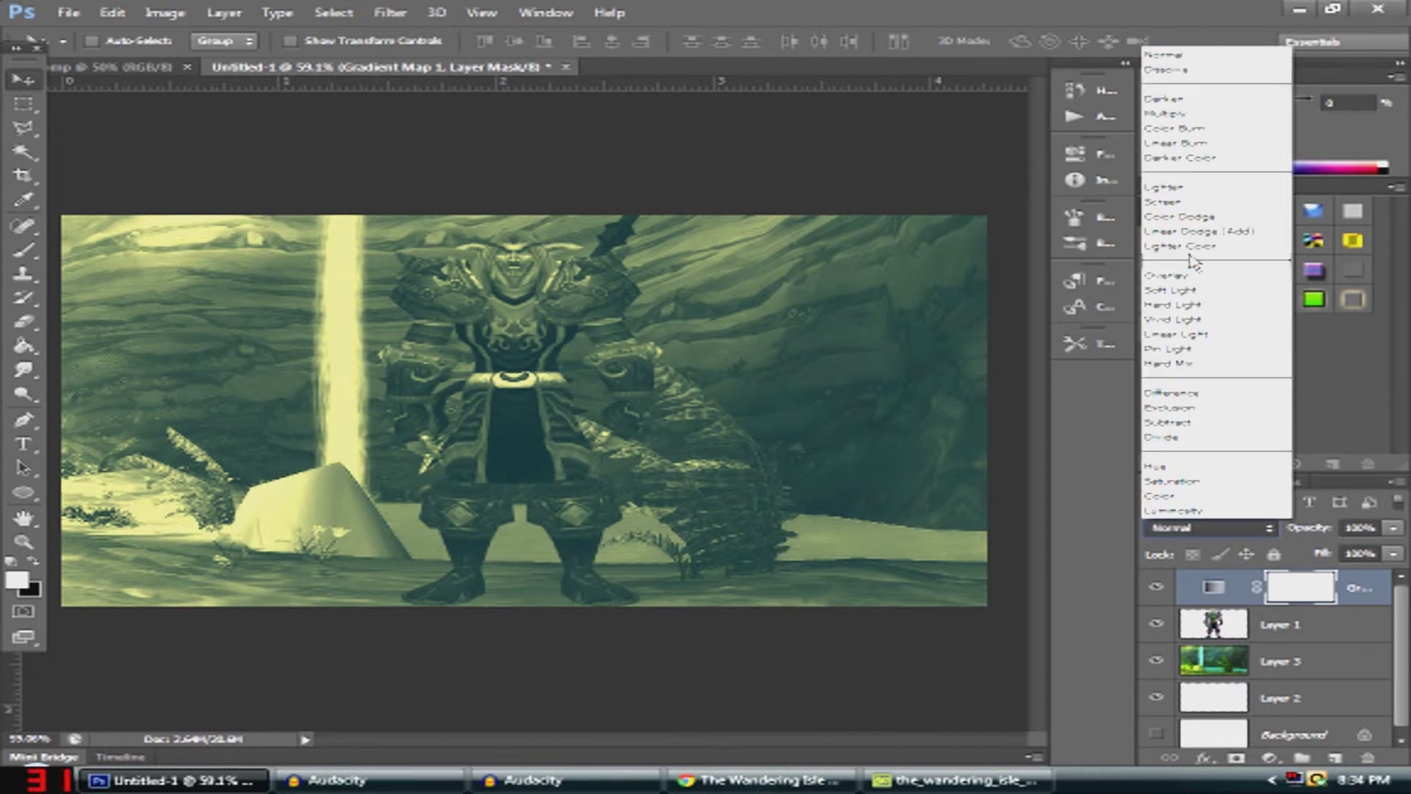
click(1187, 277)
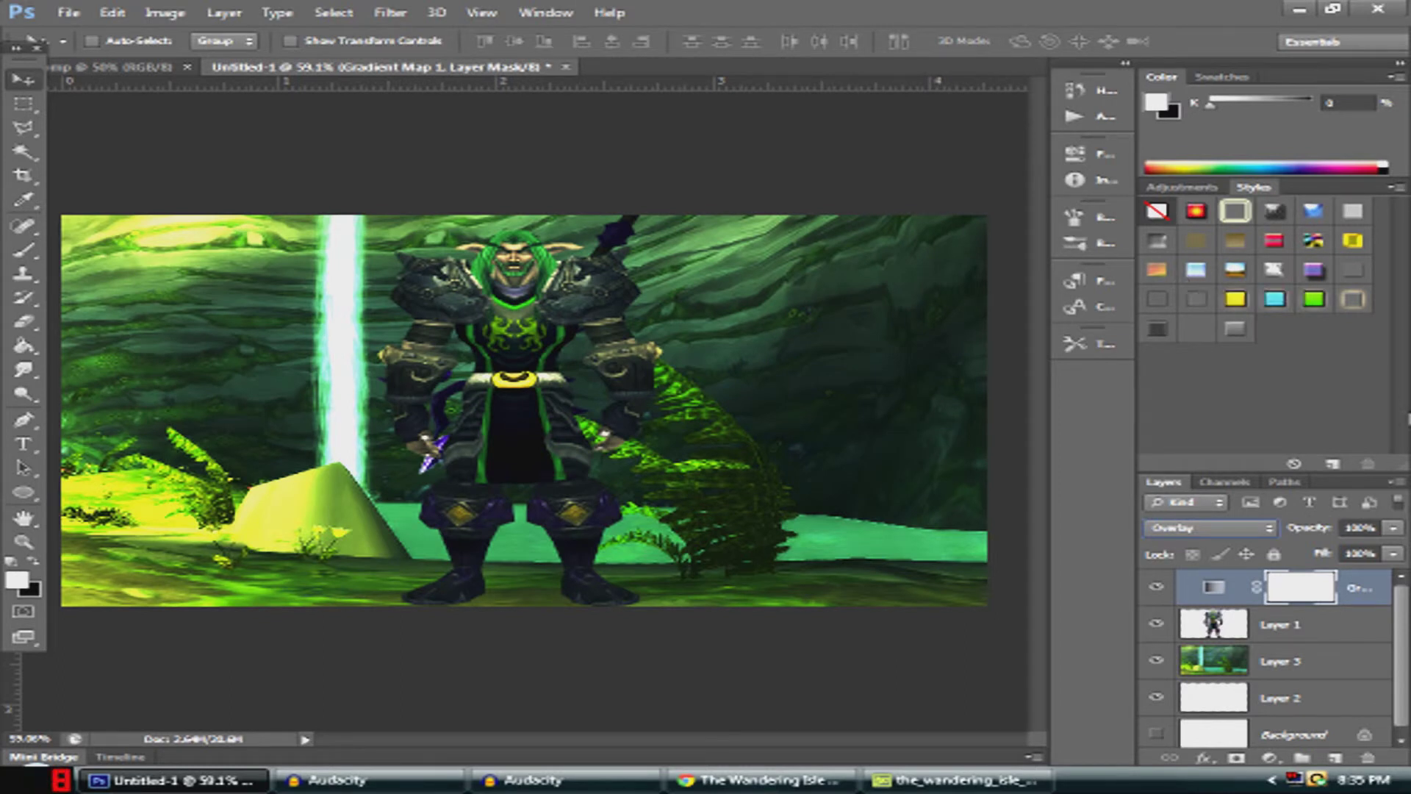
click(1392, 527)
drag(1380, 552, 1371, 554)
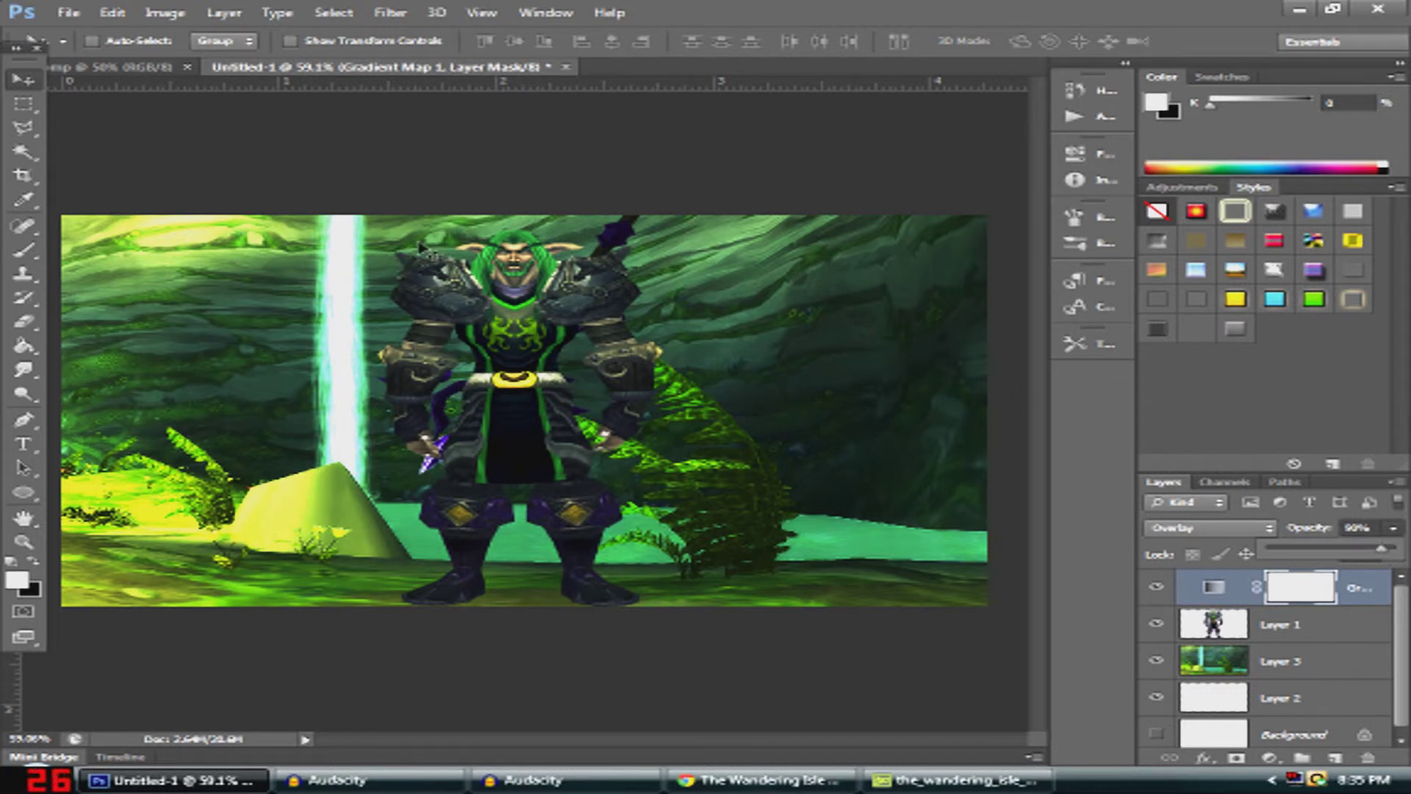
Fine-tune the Gradient Map opacity, then select a hard round brush at 72 px
click(1344, 551)
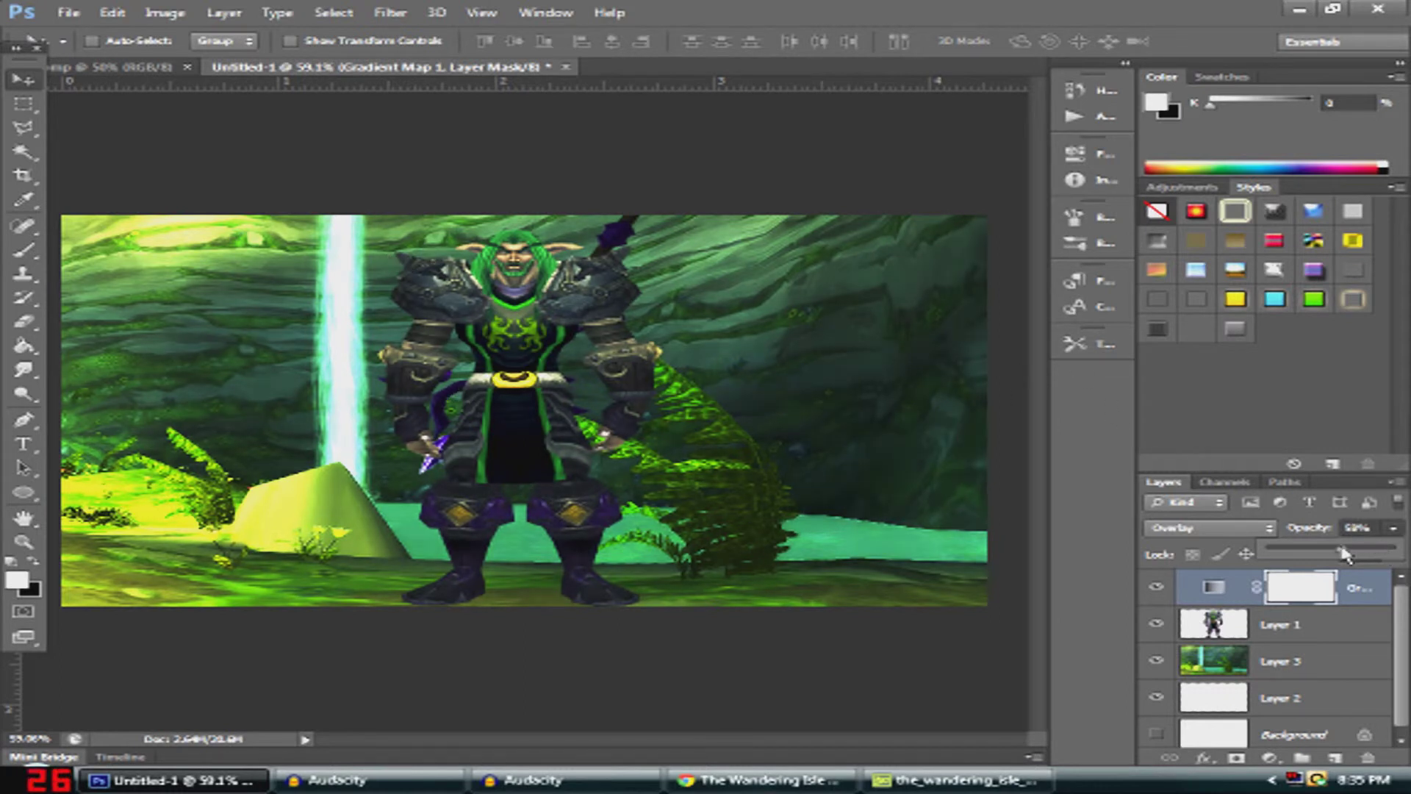
drag(1339, 557, 1376, 556)
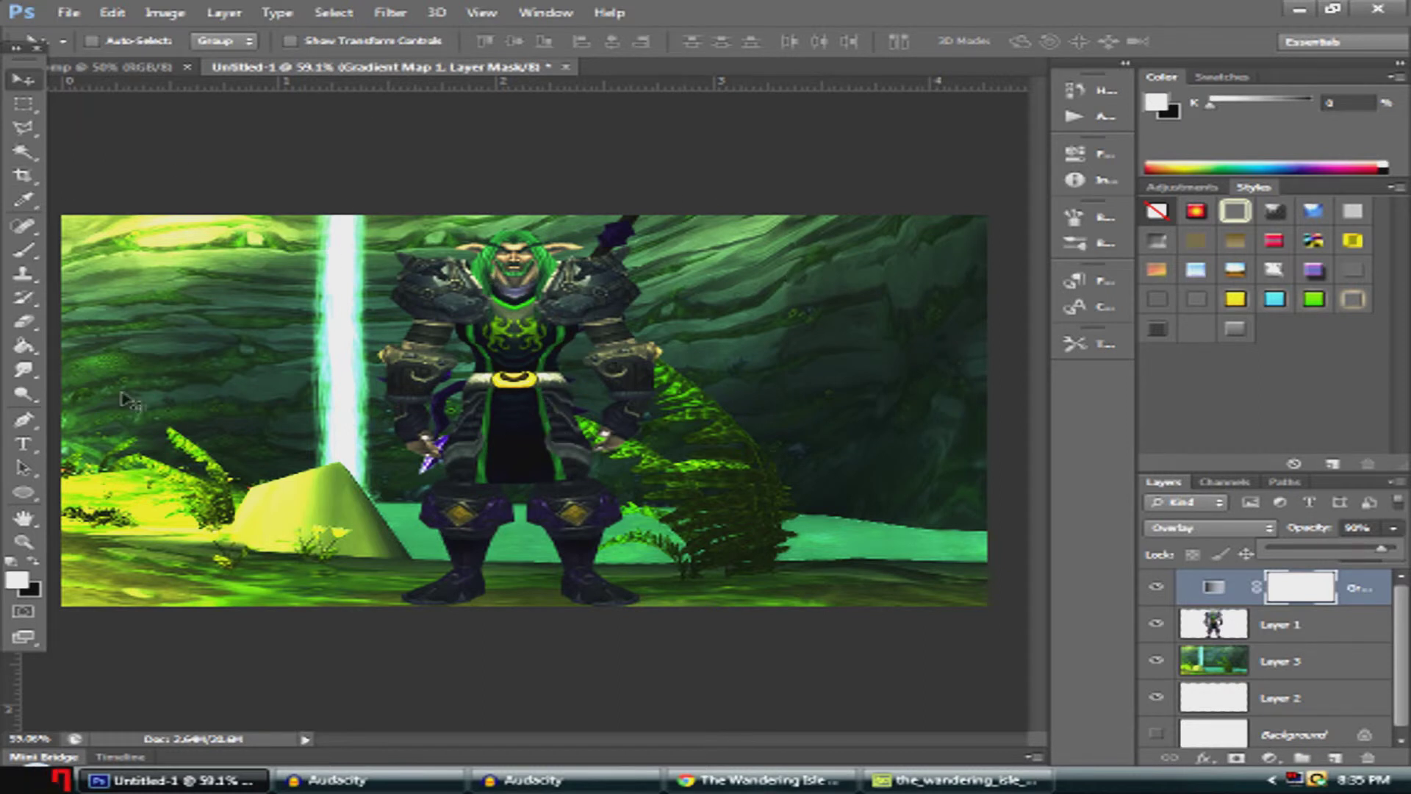
click(33, 255)
click(125, 42)
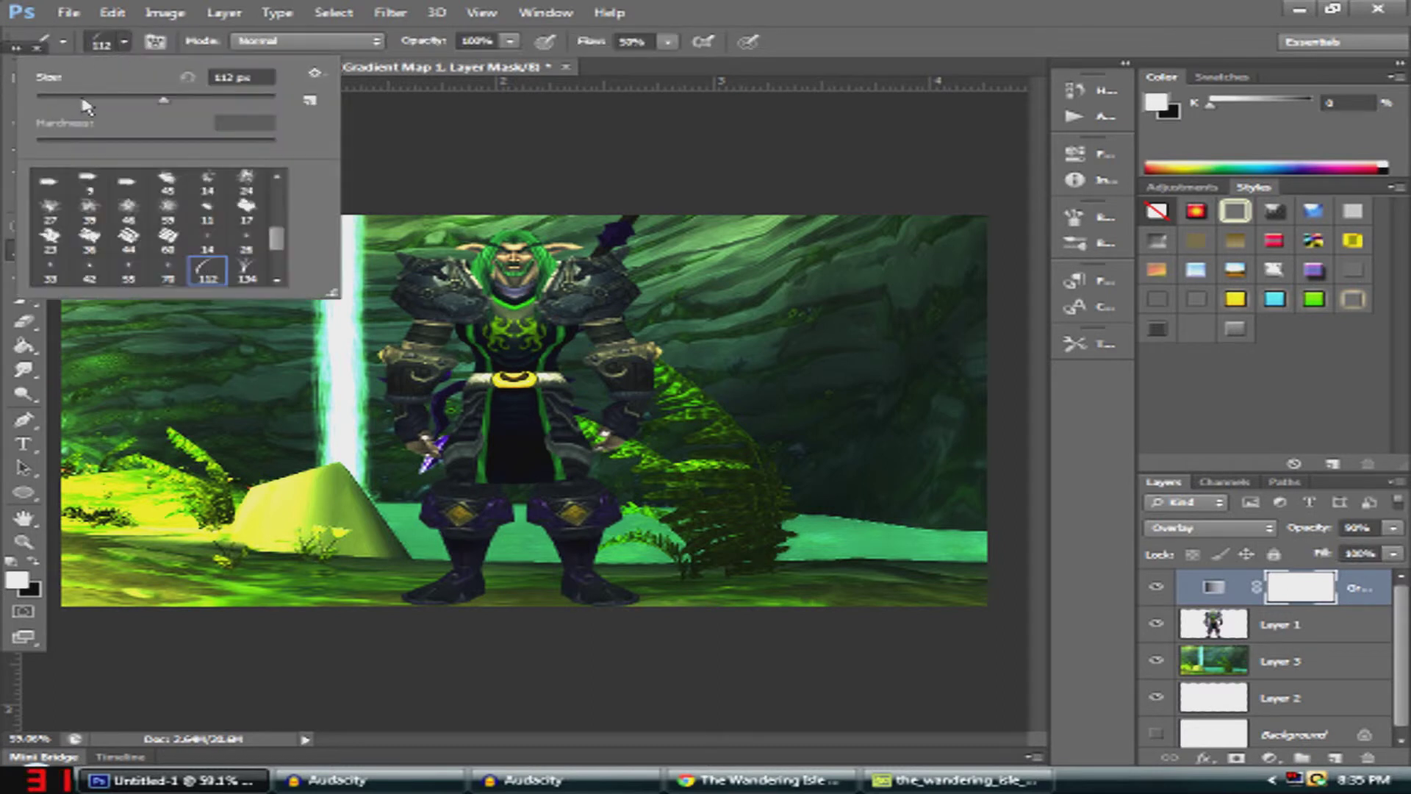
drag(137, 101, 122, 100)
drag(278, 239, 275, 191)
click(90, 182)
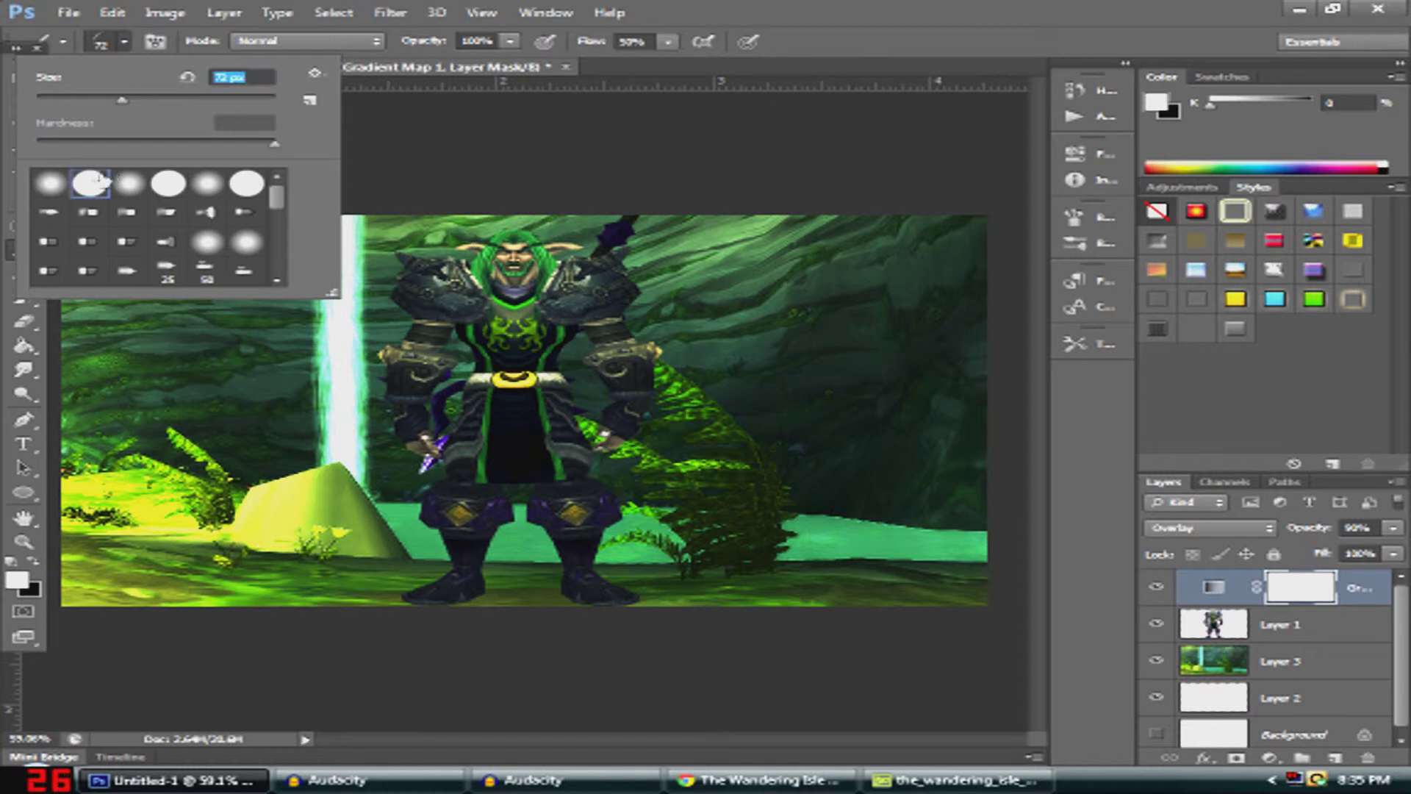
On new Layer 4, paint a black shadow under the feet with a ~34 px brush and fade it to 35%
click(1348, 758)
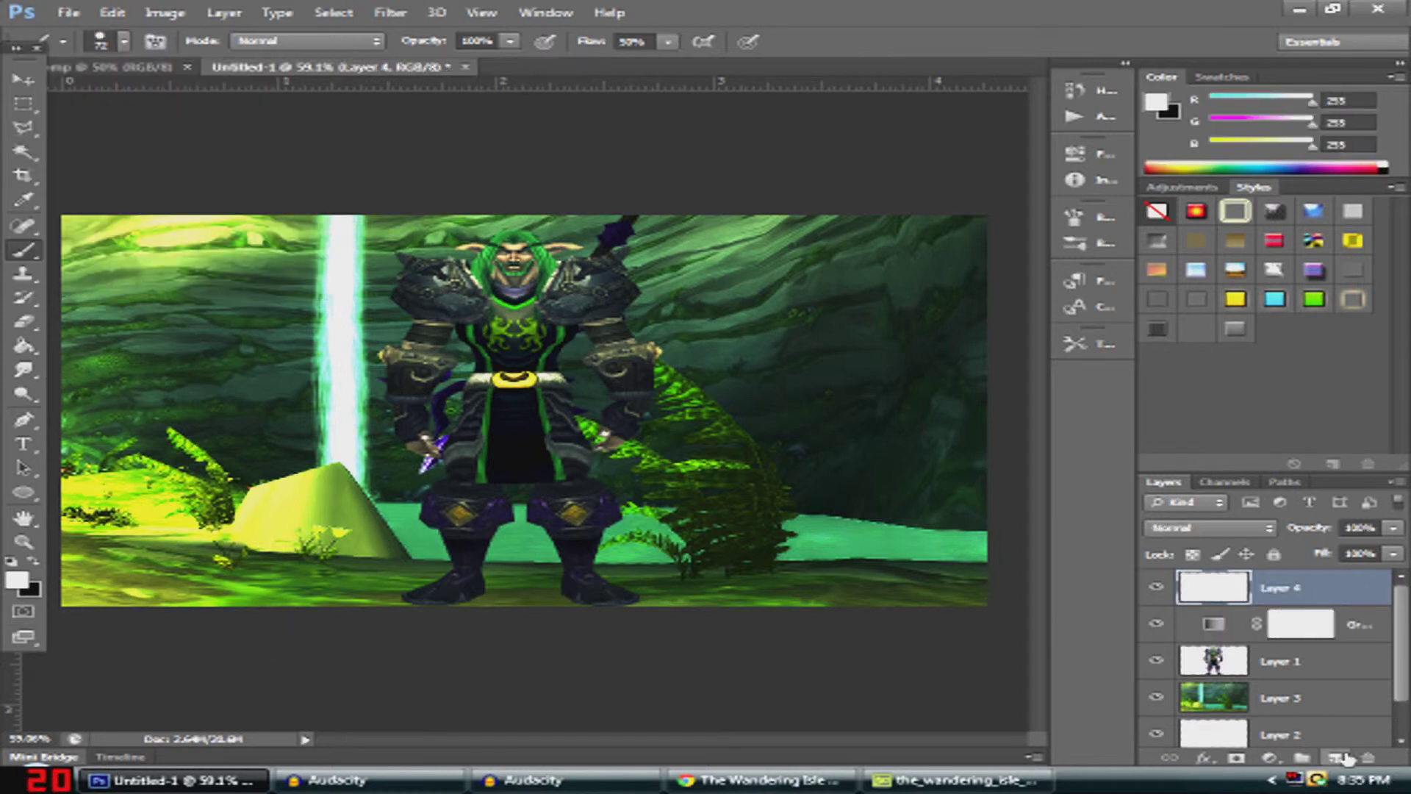
click(35, 562)
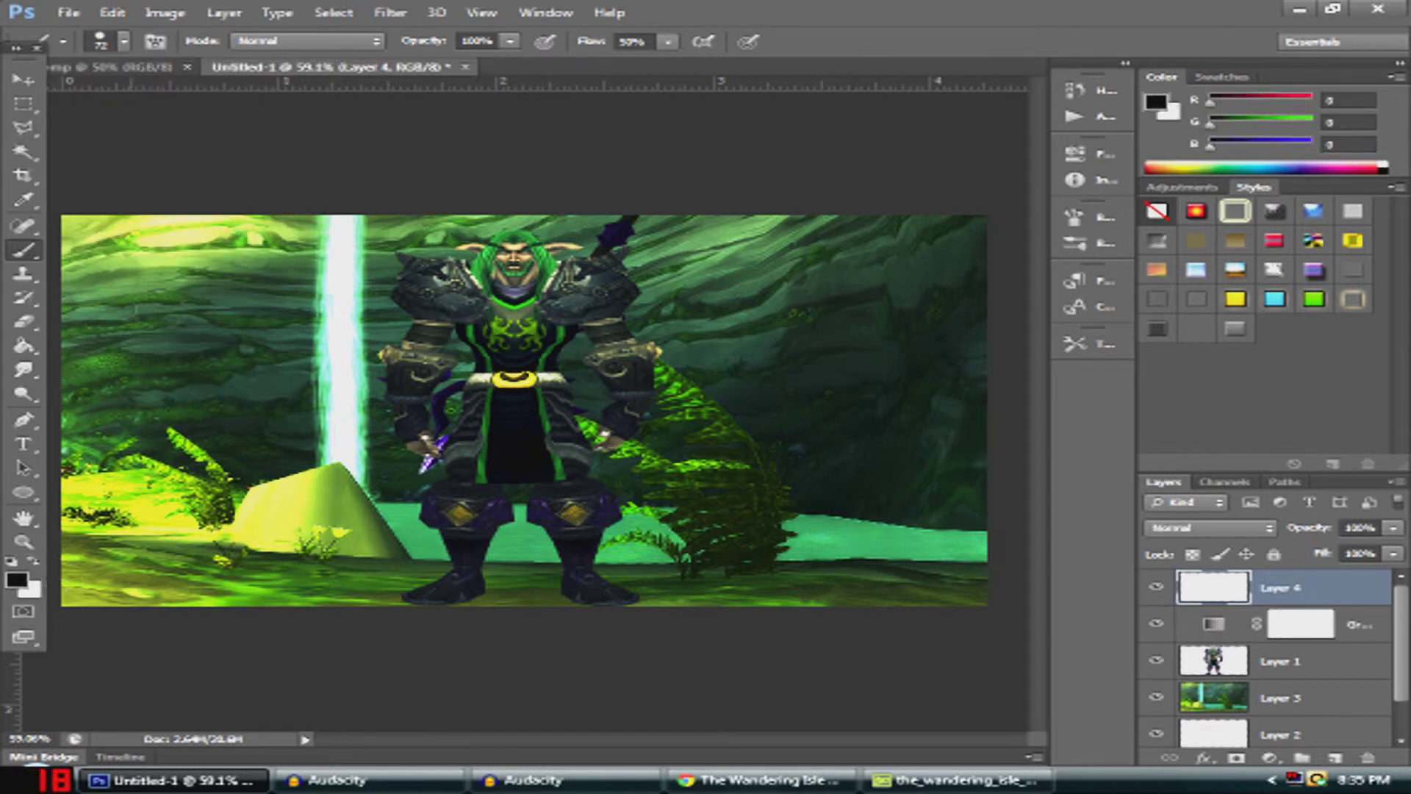
click(124, 41)
drag(103, 98, 71, 106)
click(494, 586)
mouse_move(495, 585)
mouse_down()
mouse_move(460, 603)
mouse_move(400, 599)
mouse_move(447, 567)
mouse_move(489, 586)
mouse_move(638, 599)
mouse_move(600, 571)
mouse_move(491, 579)
mouse_up()
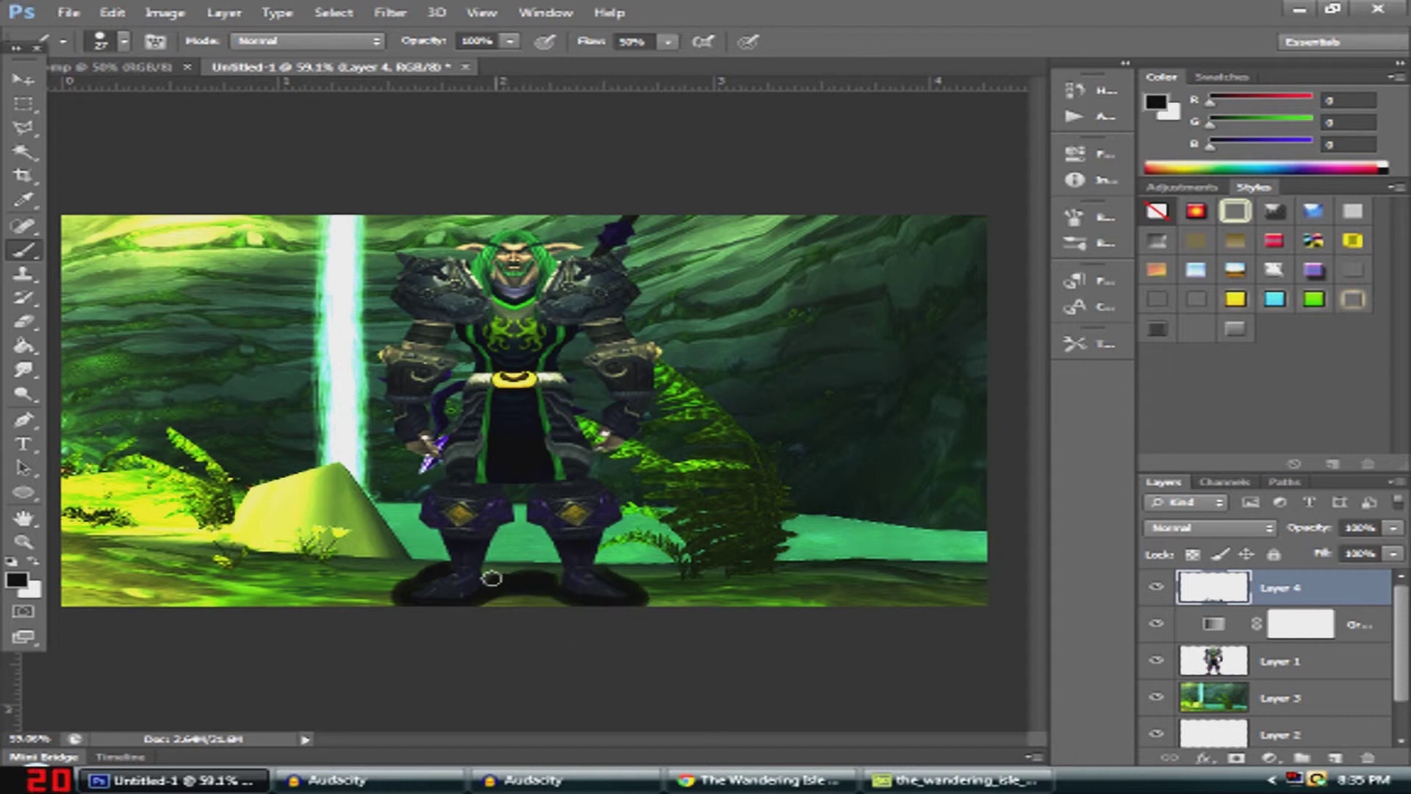
click(1394, 528)
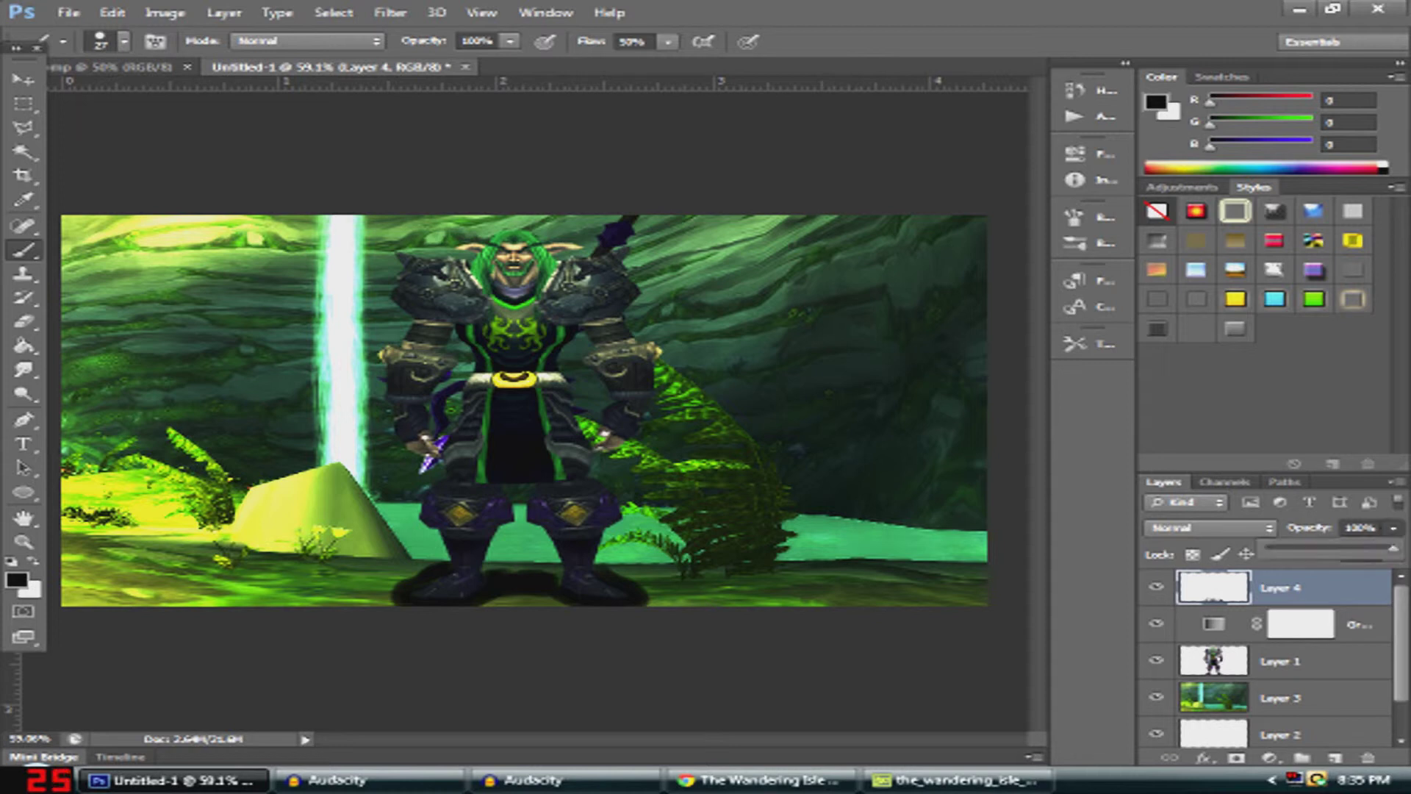
drag(1393, 550, 1316, 558)
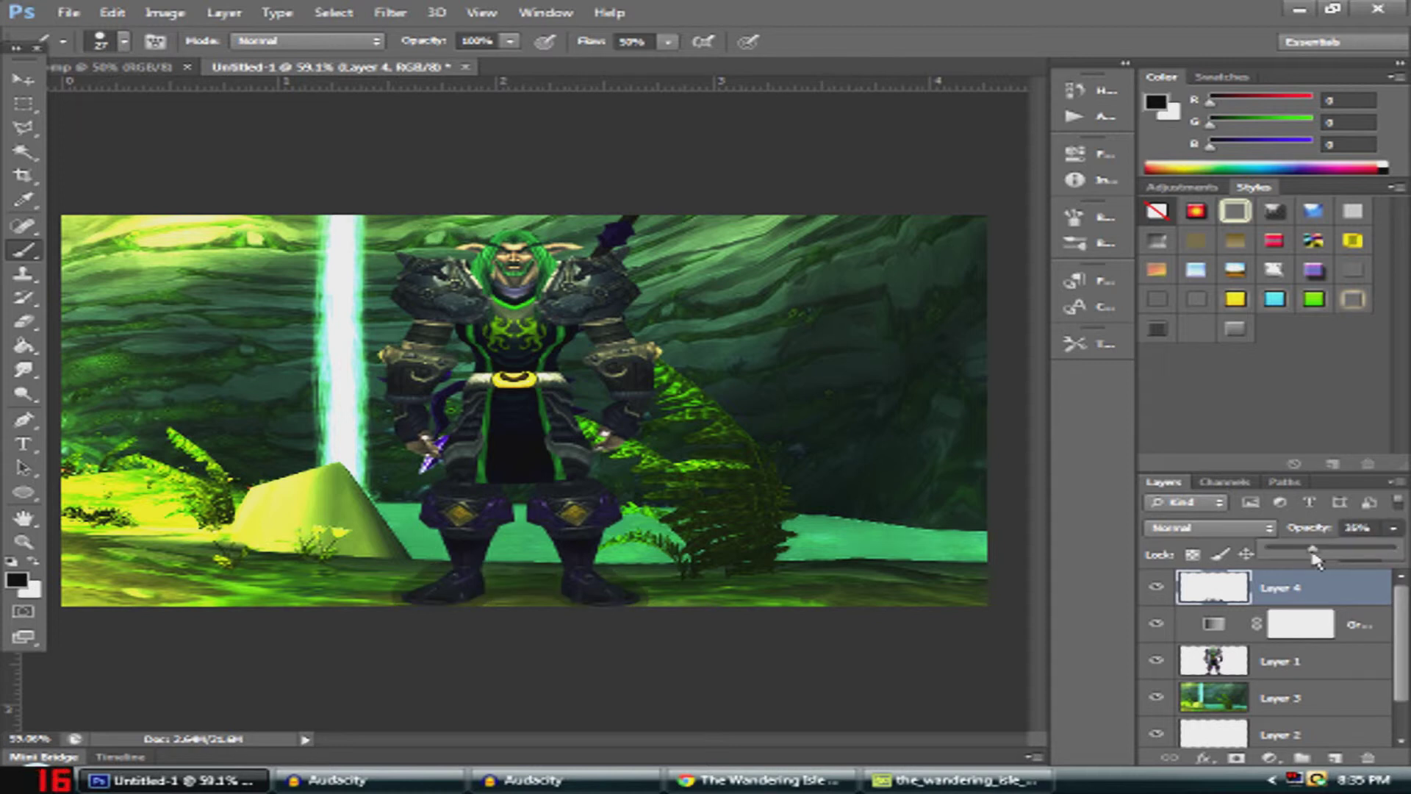
click(547, 571)
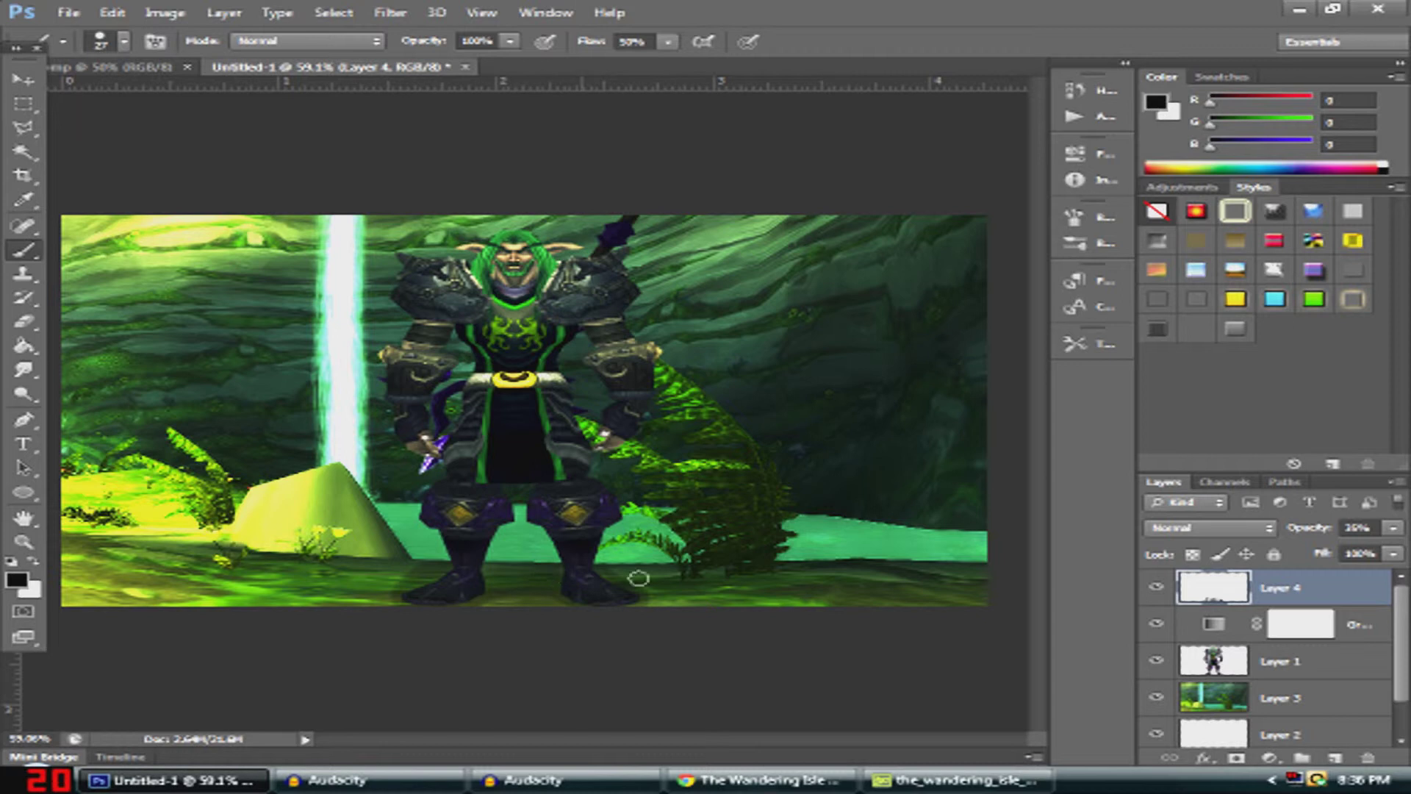
On new Layer 5, paint a 3d3c3c dark grey shadow under the boots and fade it to 29%
click(1336, 757)
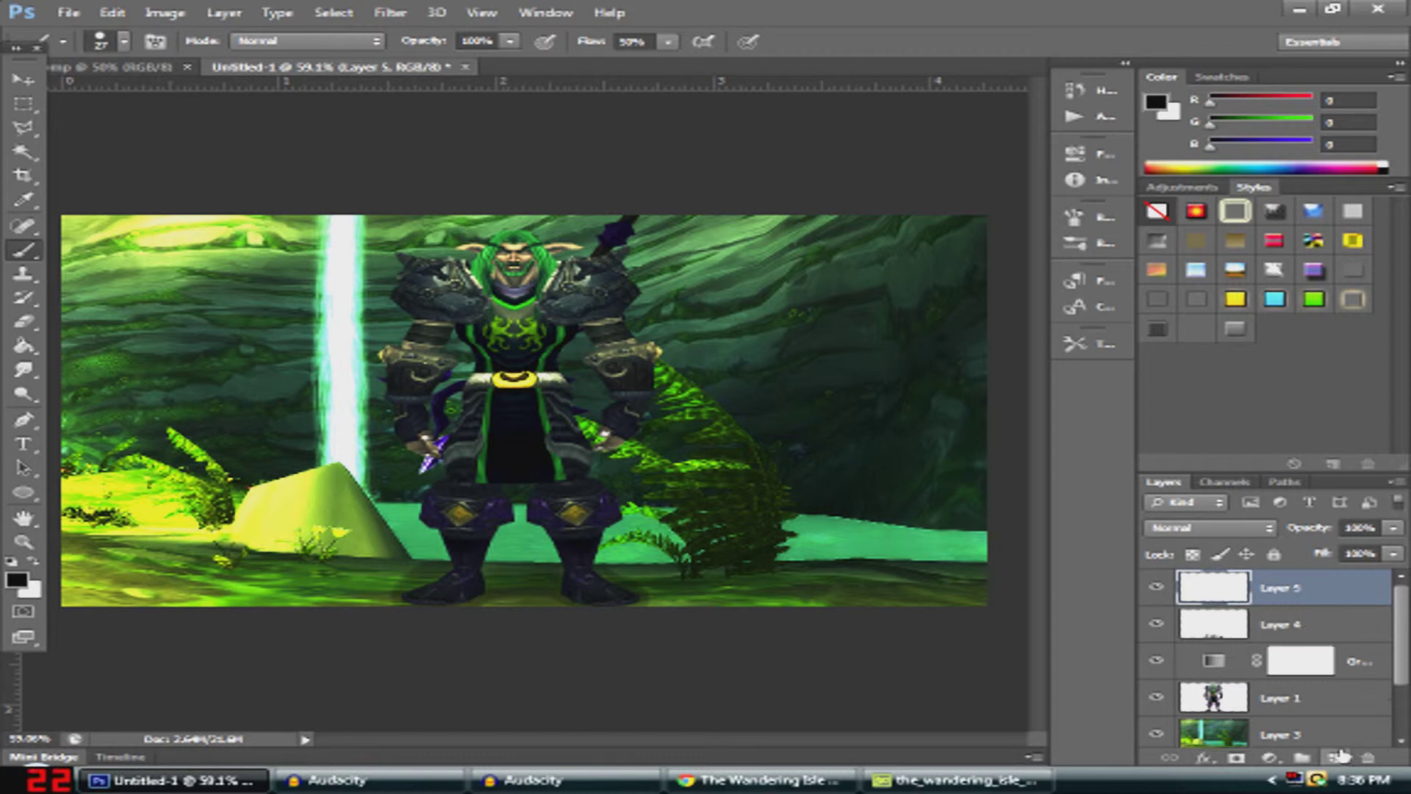
click(16, 580)
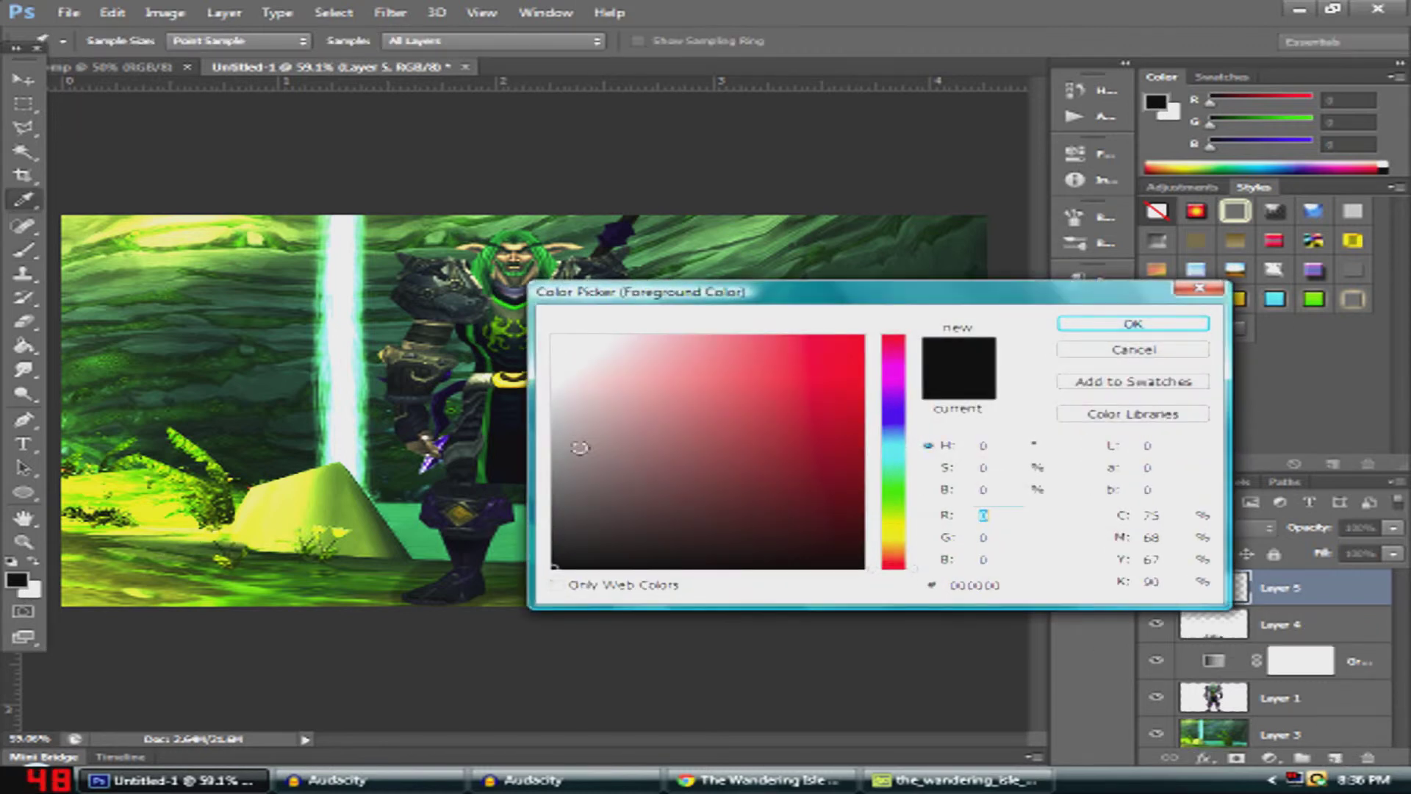
click(558, 513)
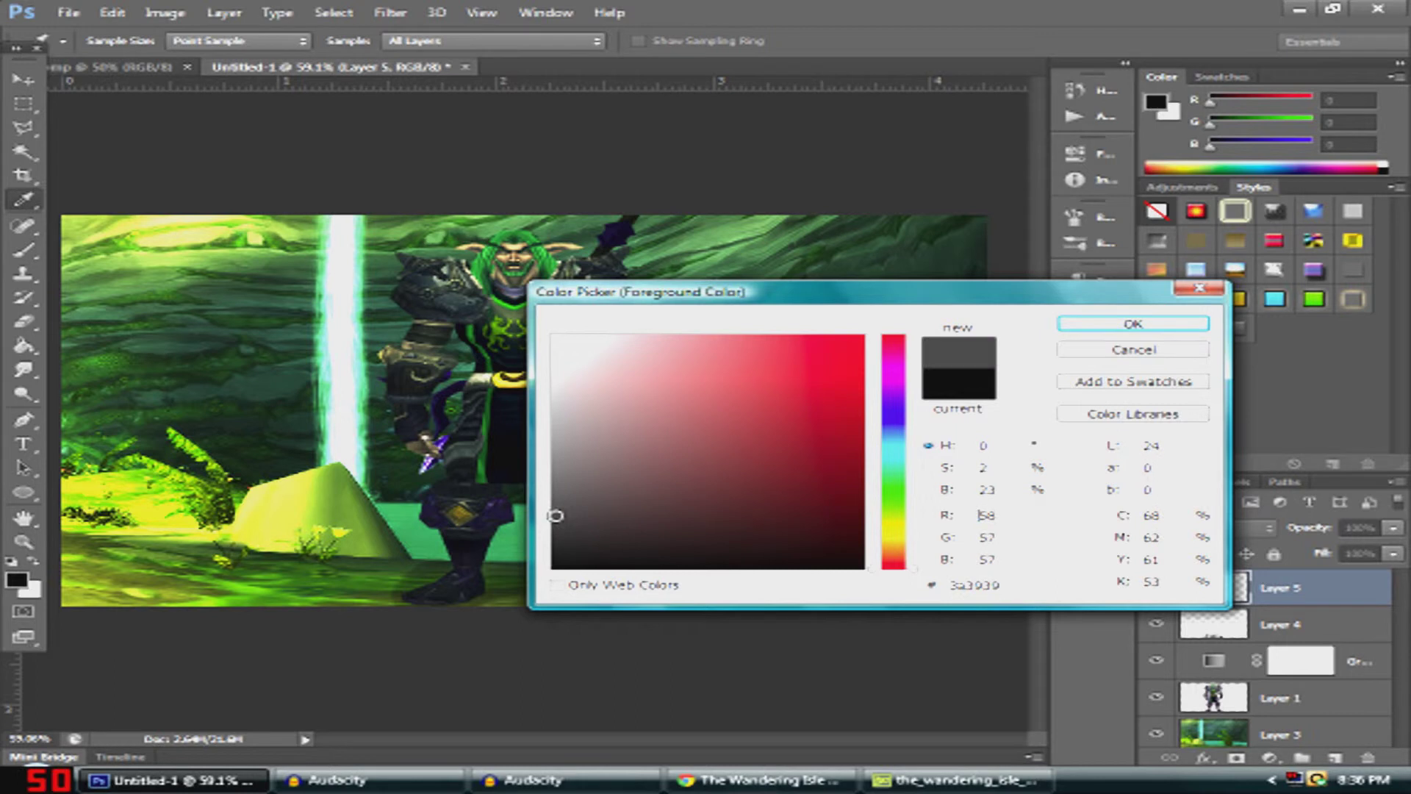
click(1117, 328)
key(b)
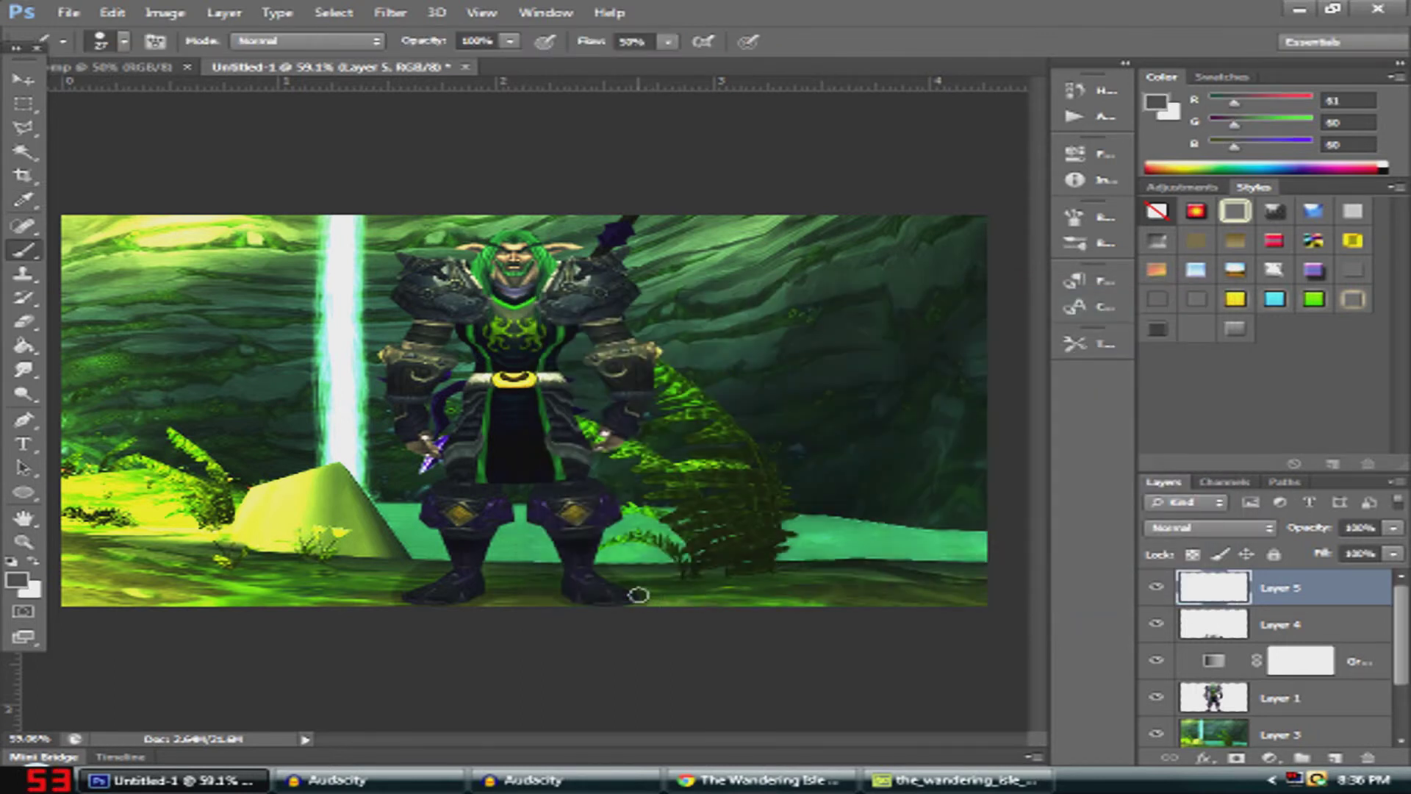
mouse_move(637, 592)
mouse_down()
mouse_move(604, 570)
mouse_move(641, 602)
mouse_move(542, 583)
mouse_move(500, 588)
mouse_move(553, 595)
mouse_move(403, 599)
mouse_move(437, 566)
mouse_move(398, 594)
mouse_move(548, 568)
mouse_up()
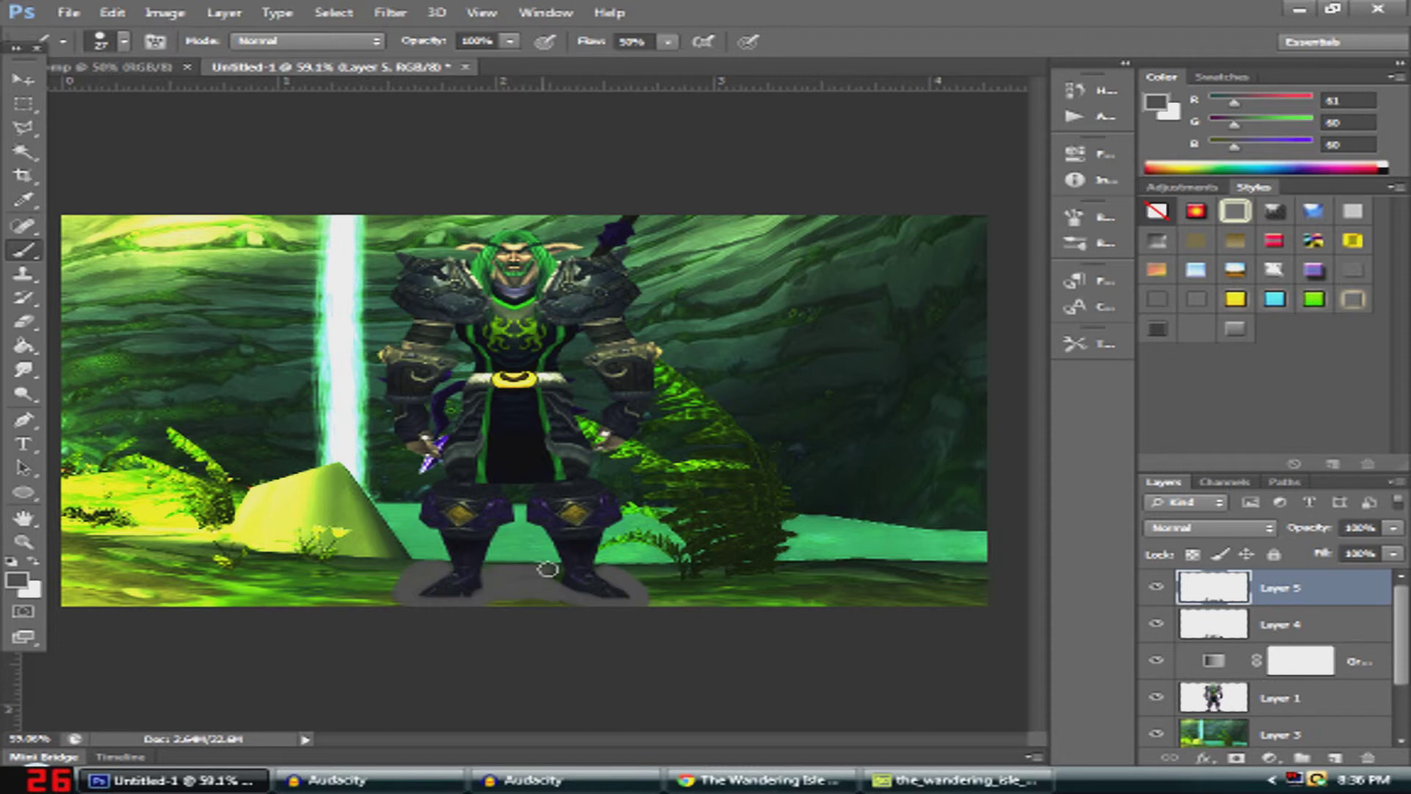
click(1391, 529)
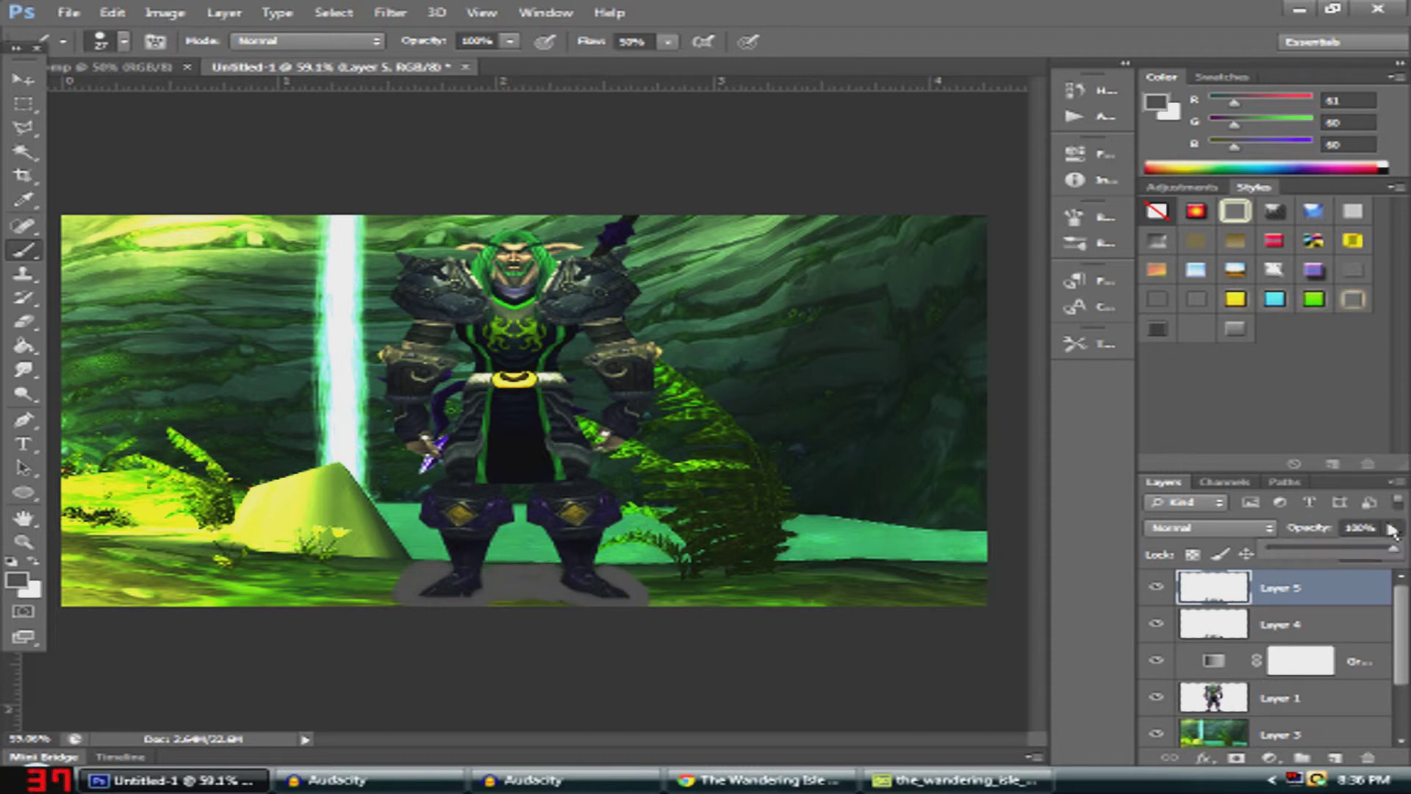
drag(1347, 560, 1319, 560)
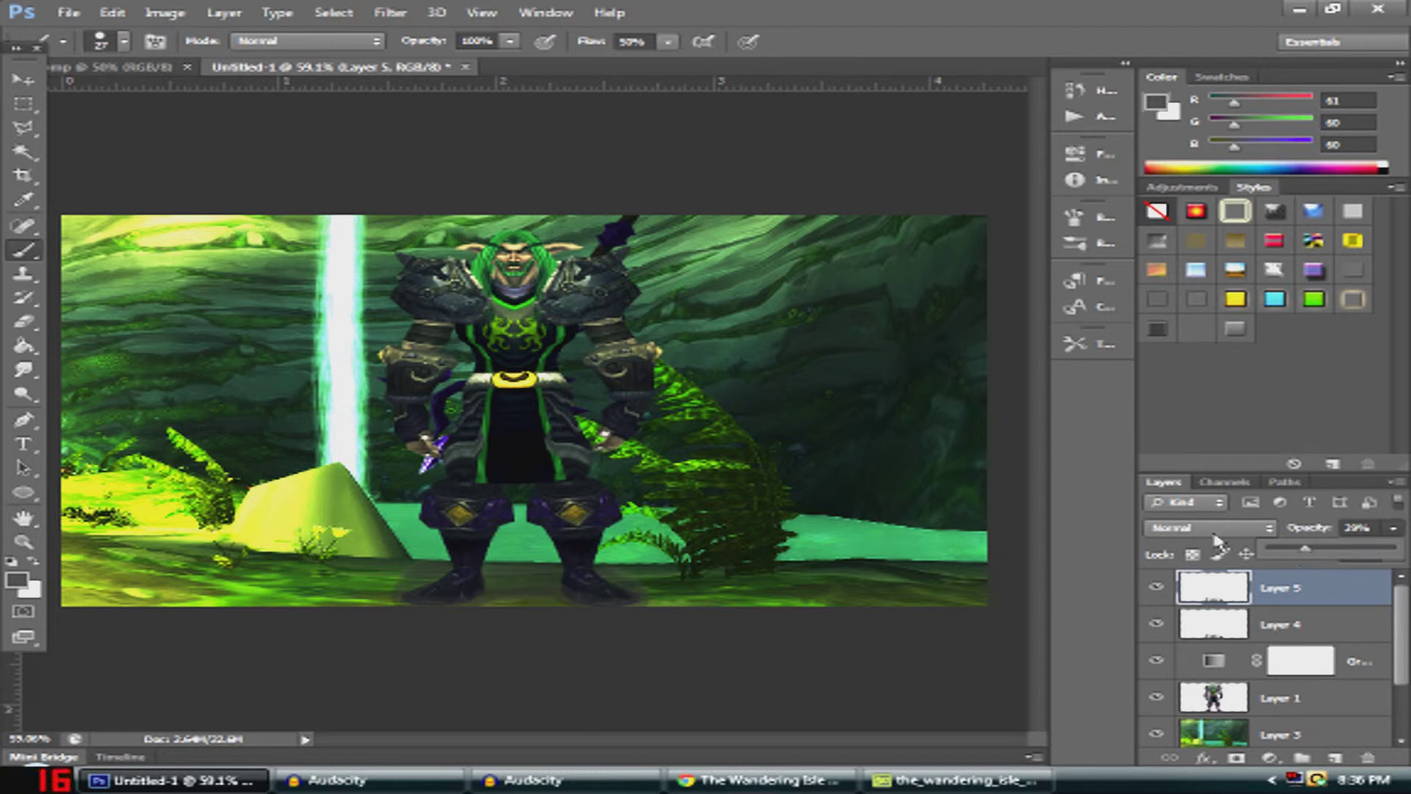
click(24, 322)
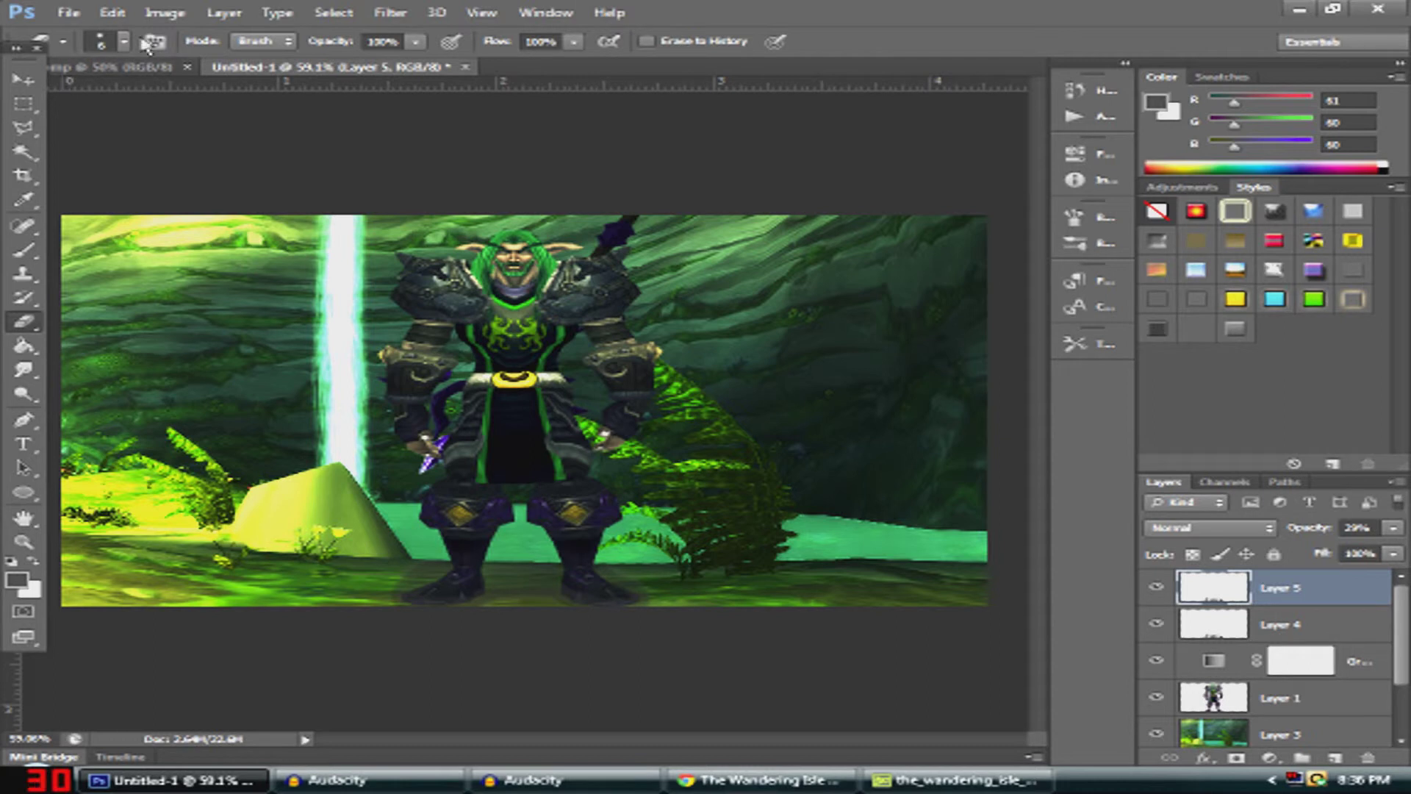
Set the eraser to 30 px and zoom in to 200% on the character's feet
click(123, 41)
drag(52, 108, 61, 102)
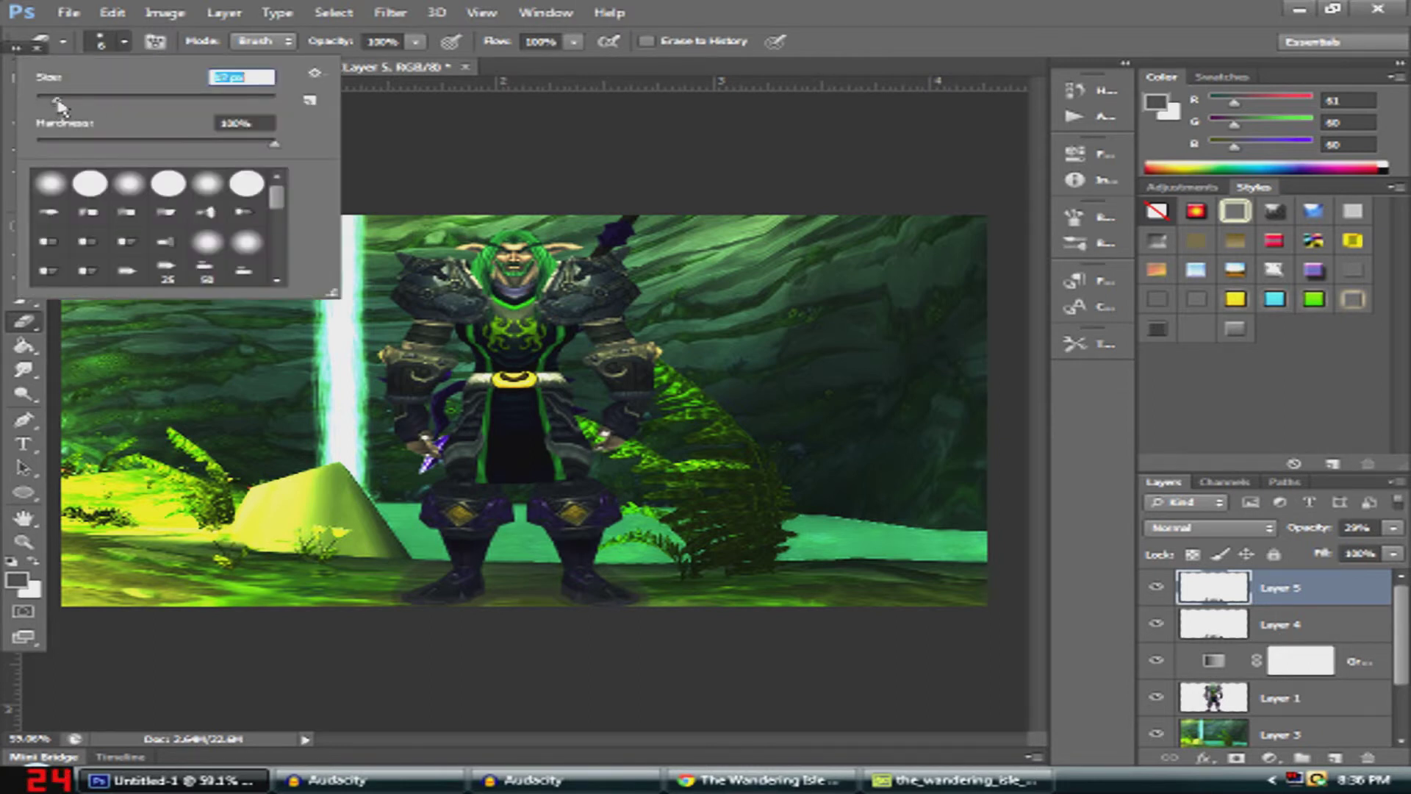
click(24, 541)
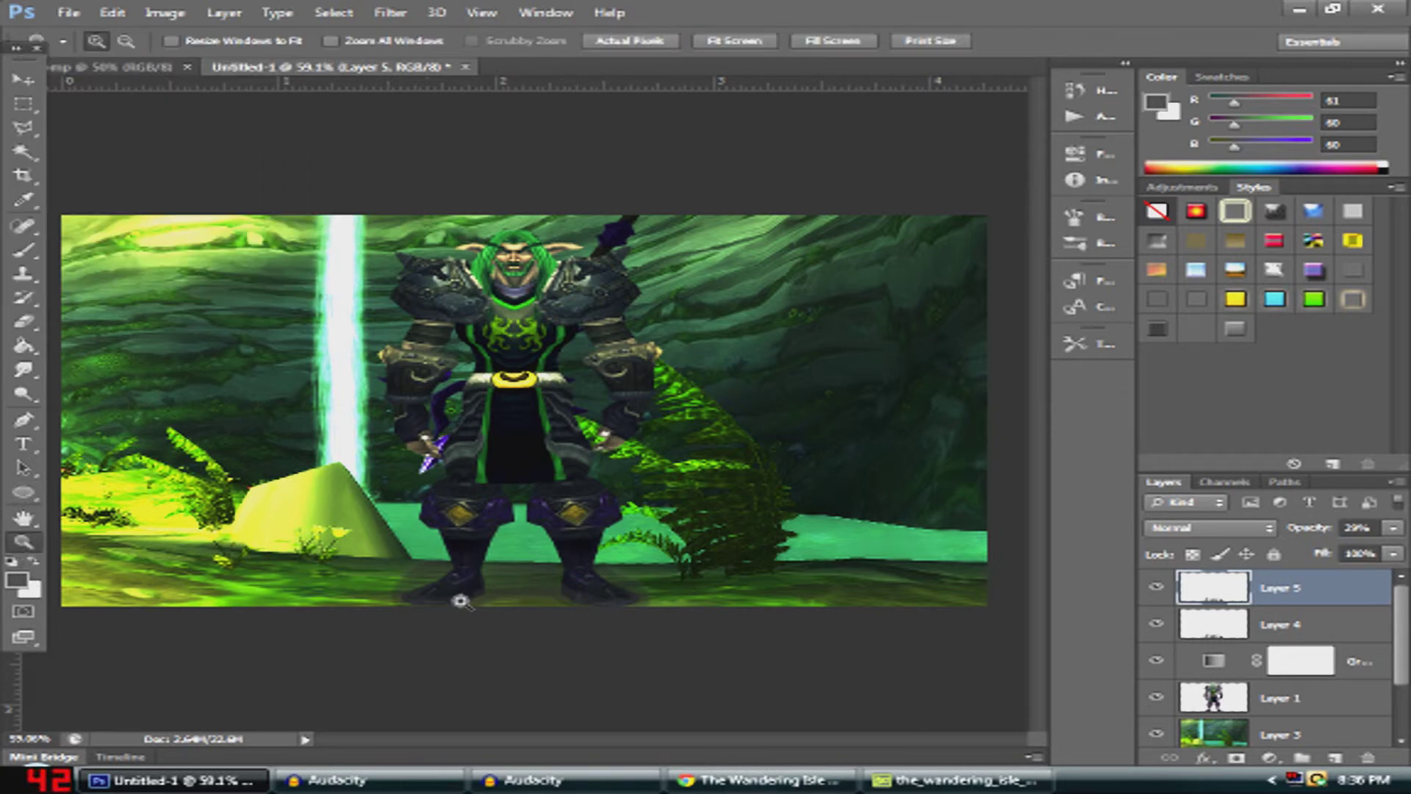
drag(456, 592, 579, 601)
click(581, 603)
click(624, 598)
click(693, 586)
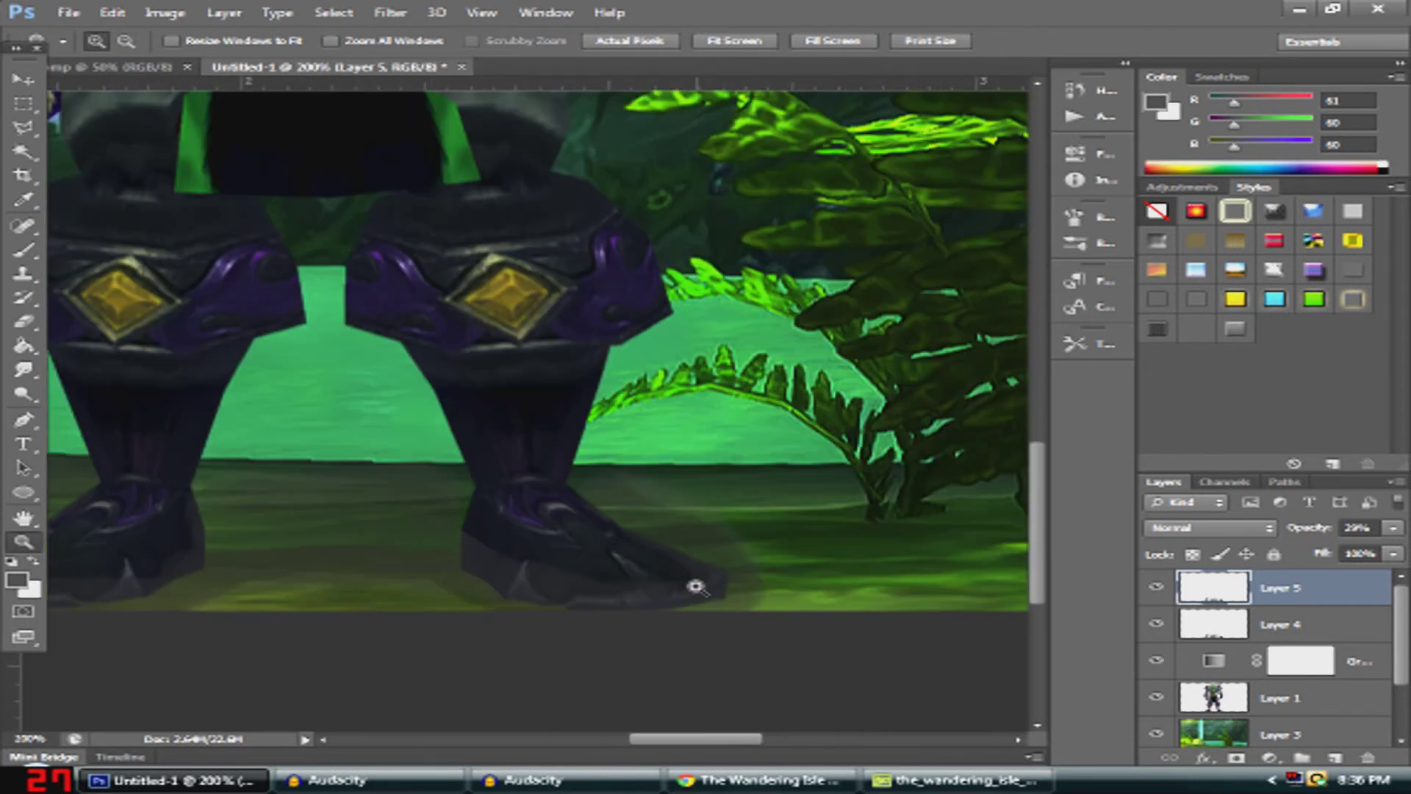
Erase stray shadow around the boots on Layer 4 and delete the faint shadow layers
click(24, 321)
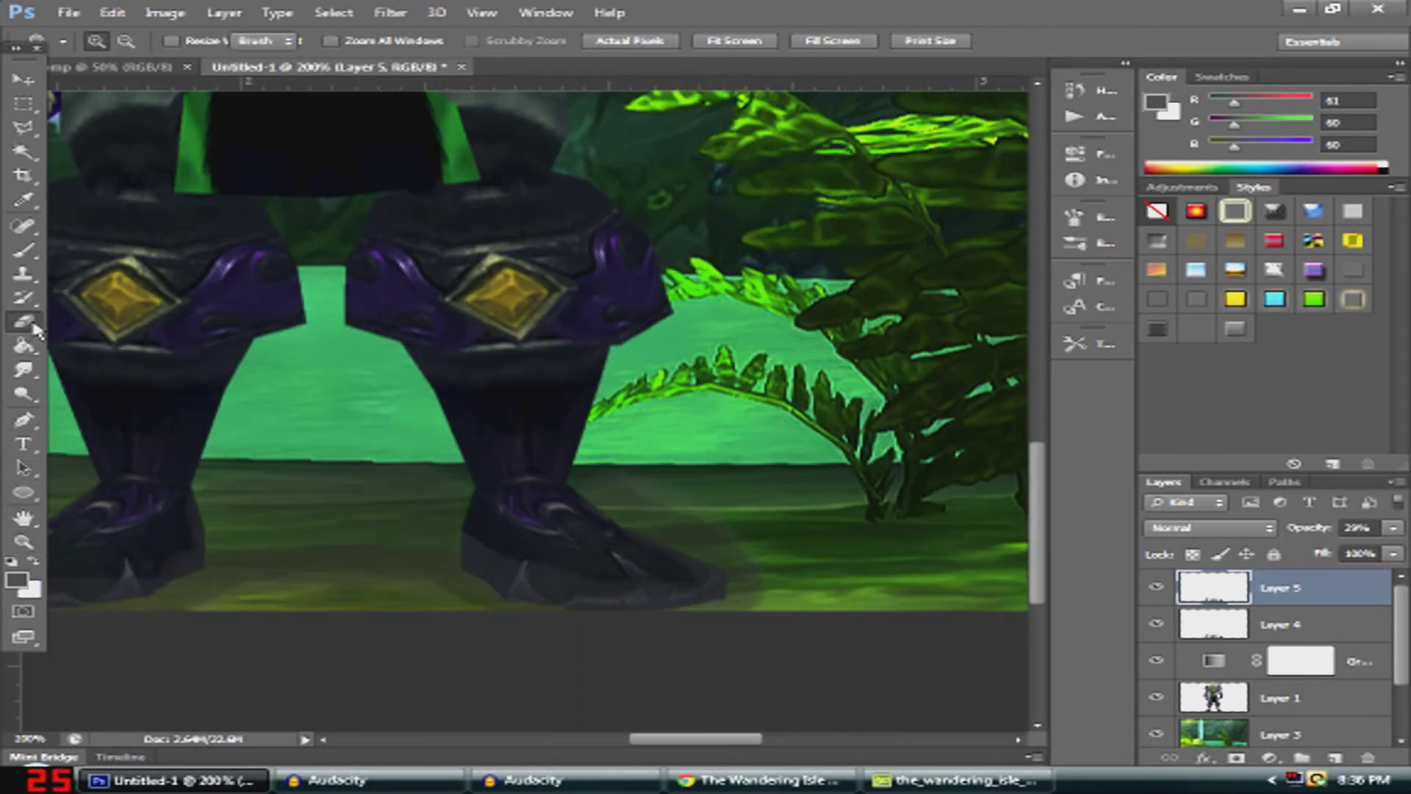
mouse_move(699, 514)
mouse_down()
mouse_move(755, 573)
mouse_move(745, 611)
mouse_move(740, 573)
mouse_move(717, 549)
mouse_move(596, 485)
mouse_move(670, 513)
mouse_move(609, 492)
mouse_move(713, 551)
mouse_move(474, 612)
mouse_move(379, 570)
mouse_move(265, 574)
mouse_move(396, 576)
mouse_move(489, 614)
mouse_move(426, 579)
mouse_move(341, 576)
mouse_move(187, 609)
mouse_move(688, 741)
mouse_move(629, 744)
mouse_up()
mouse_move(409, 537)
mouse_down()
mouse_move(513, 459)
mouse_move(386, 544)
mouse_move(476, 463)
mouse_move(511, 445)
mouse_move(415, 514)
mouse_move(557, 452)
mouse_move(394, 569)
mouse_move(501, 455)
mouse_up()
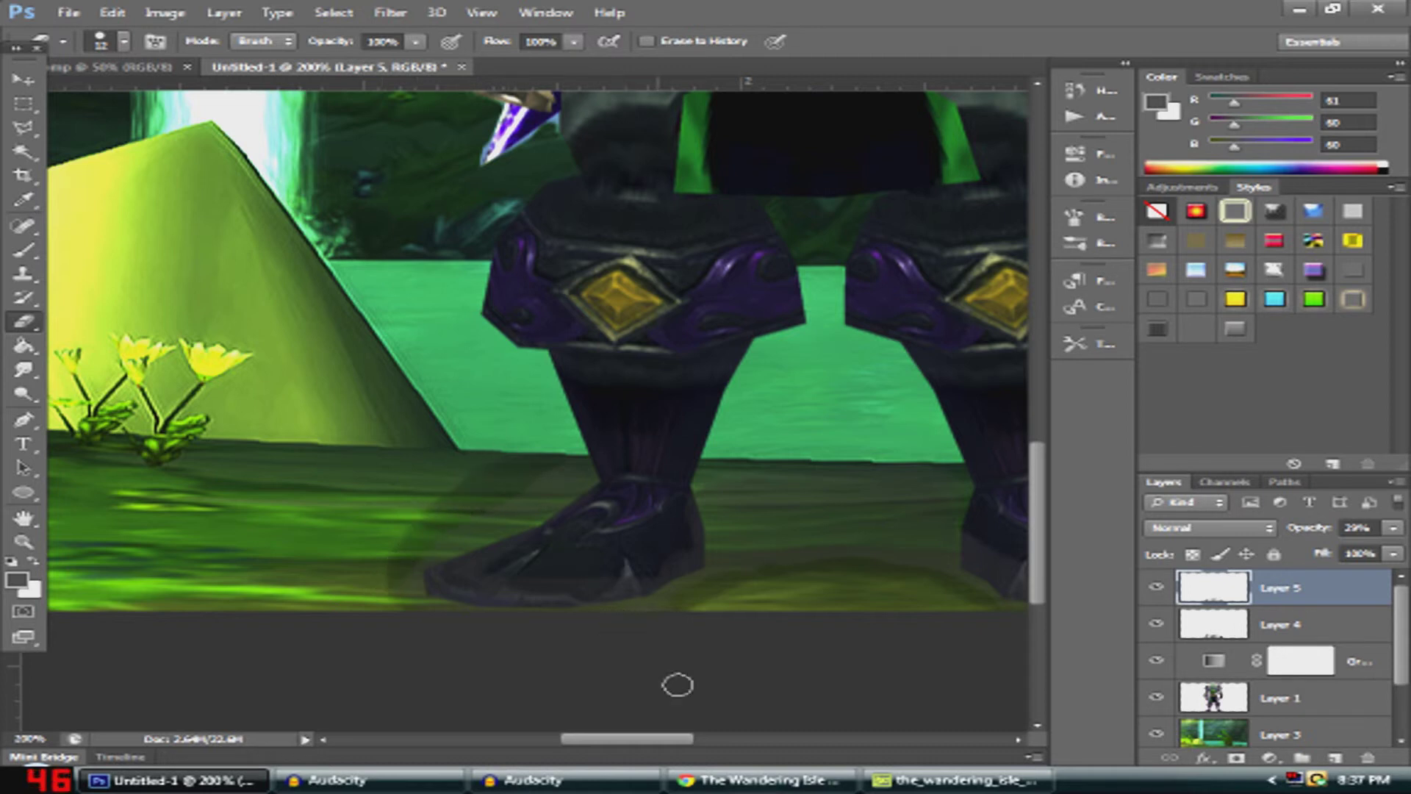
click(1367, 633)
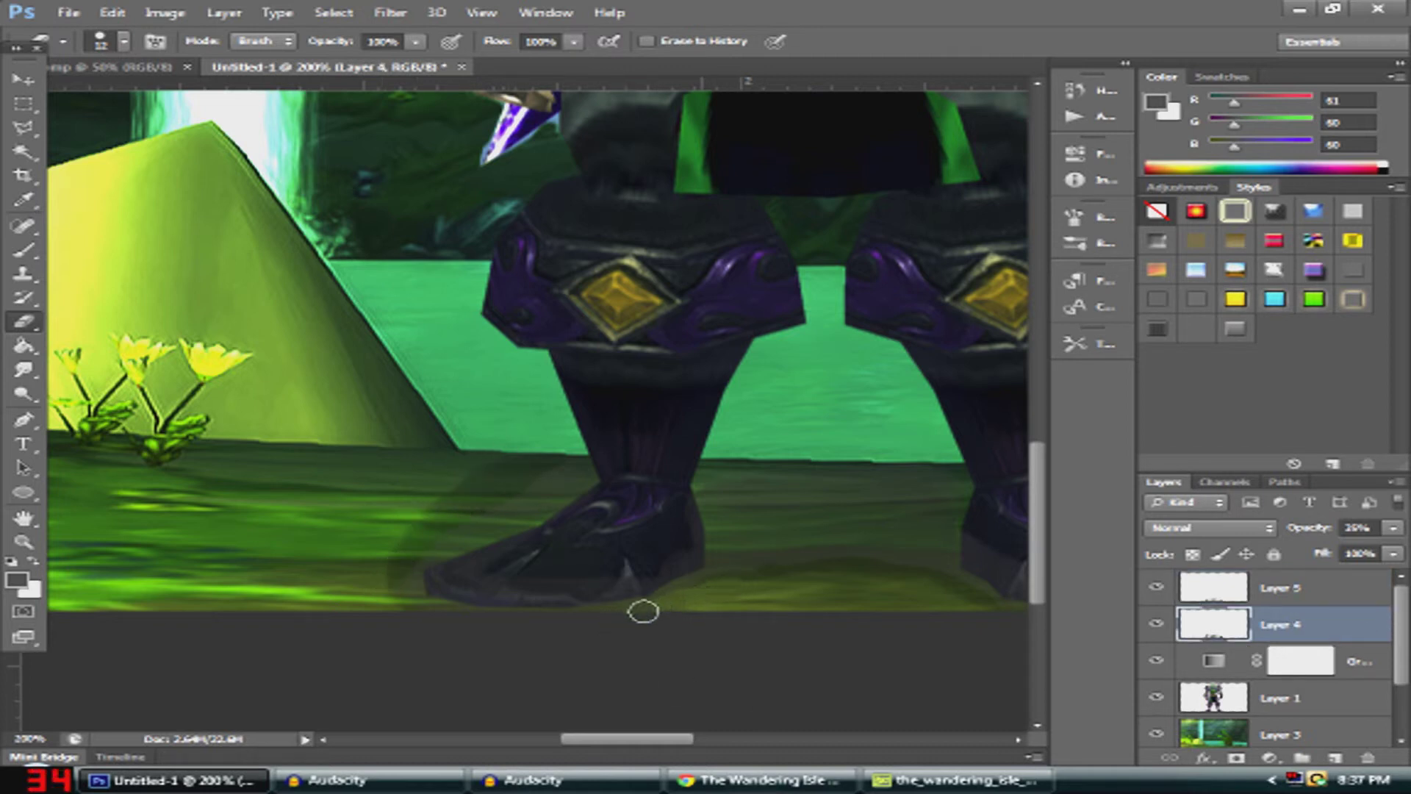
mouse_move(445, 612)
mouse_down()
mouse_move(389, 592)
mouse_move(433, 533)
mouse_move(538, 457)
mouse_move(427, 504)
mouse_move(361, 569)
mouse_up()
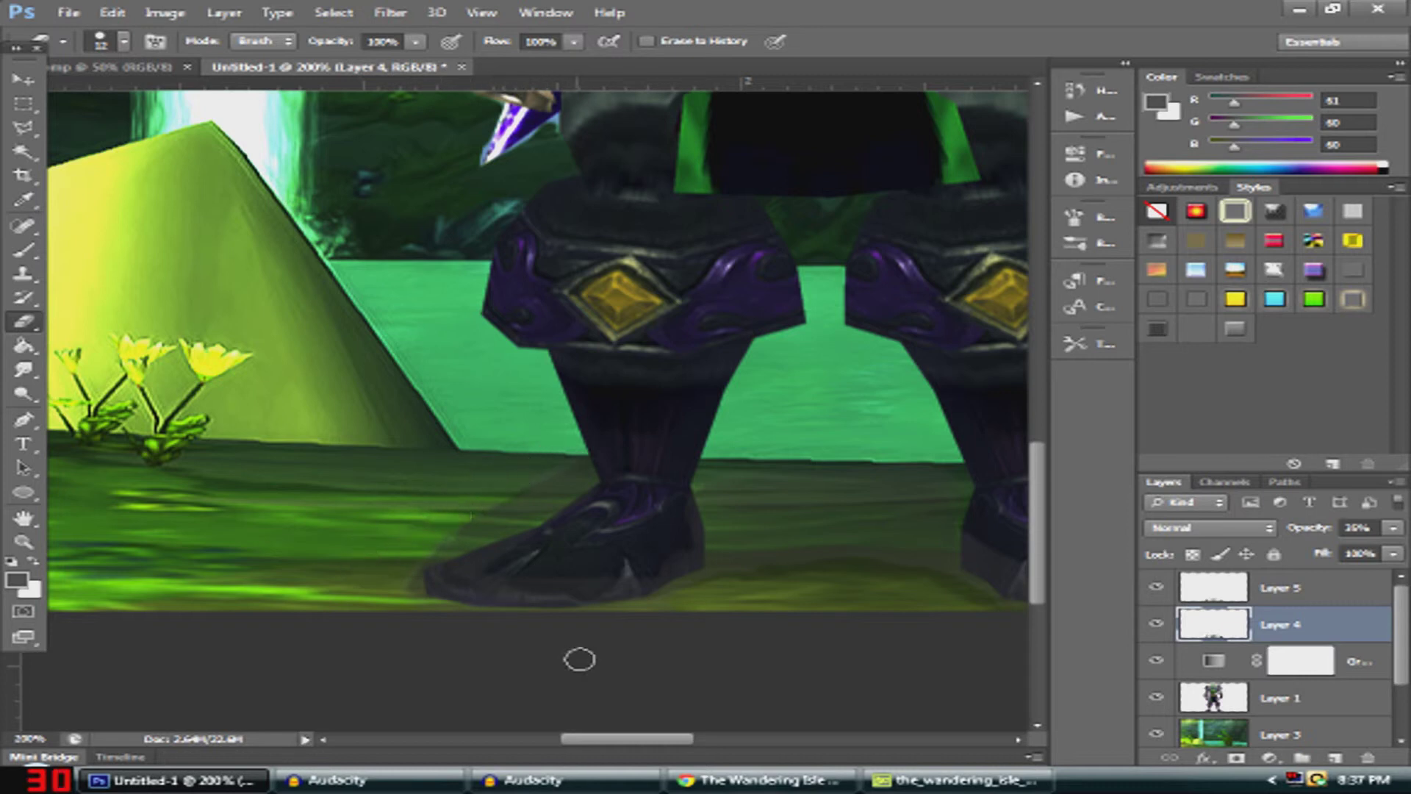
drag(633, 744, 686, 744)
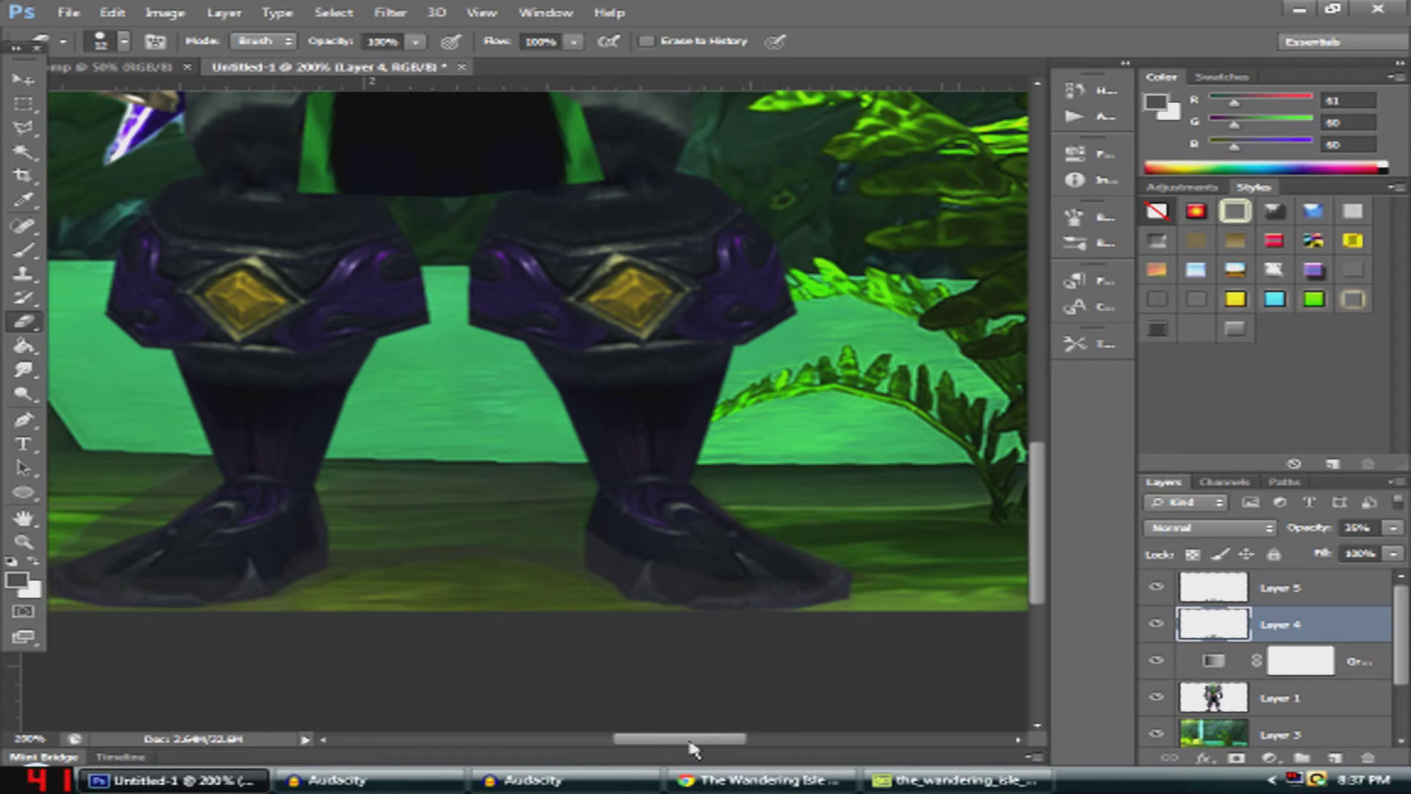
mouse_move(678, 743)
mouse_down()
mouse_move(689, 741)
mouse_move(654, 744)
mouse_up()
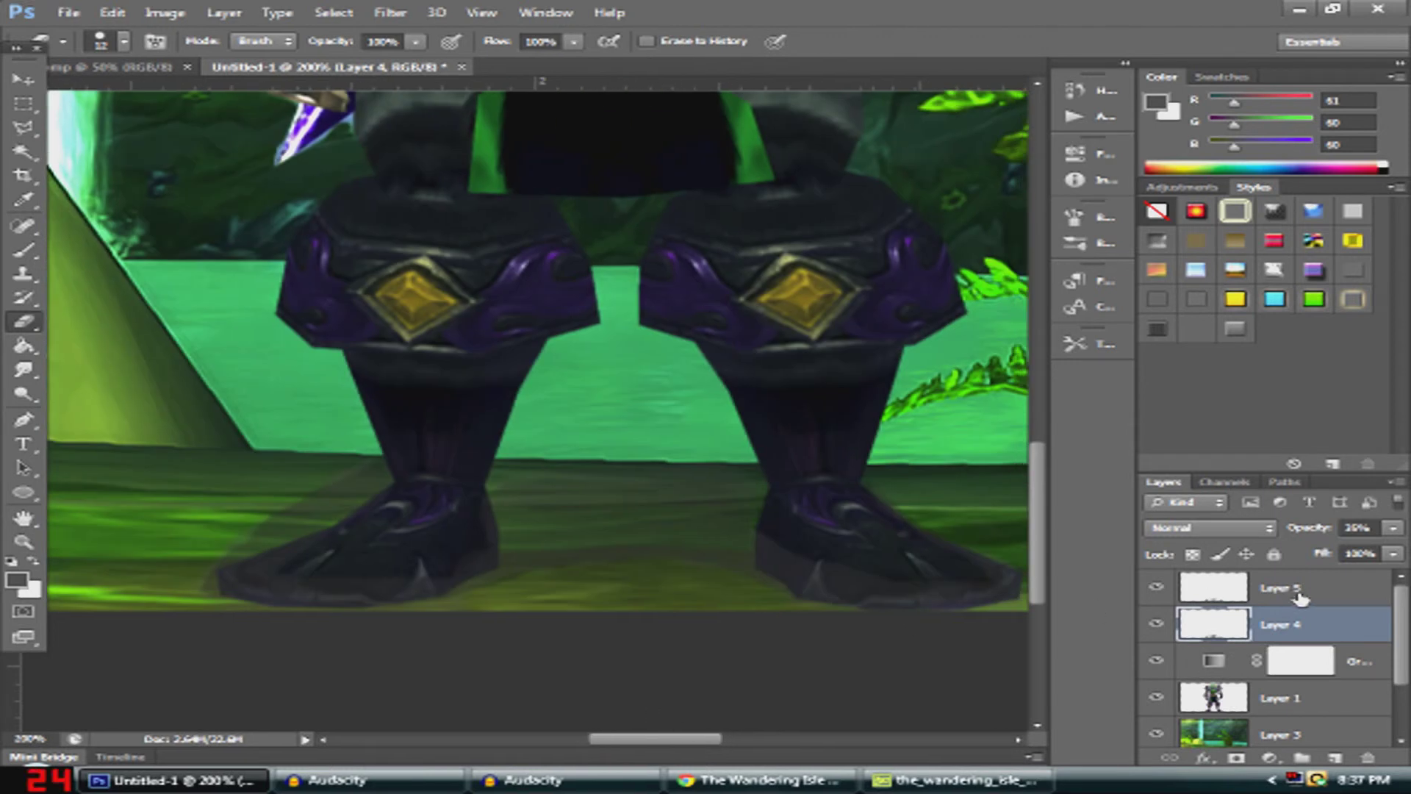
key(Delete)
key(Delete)
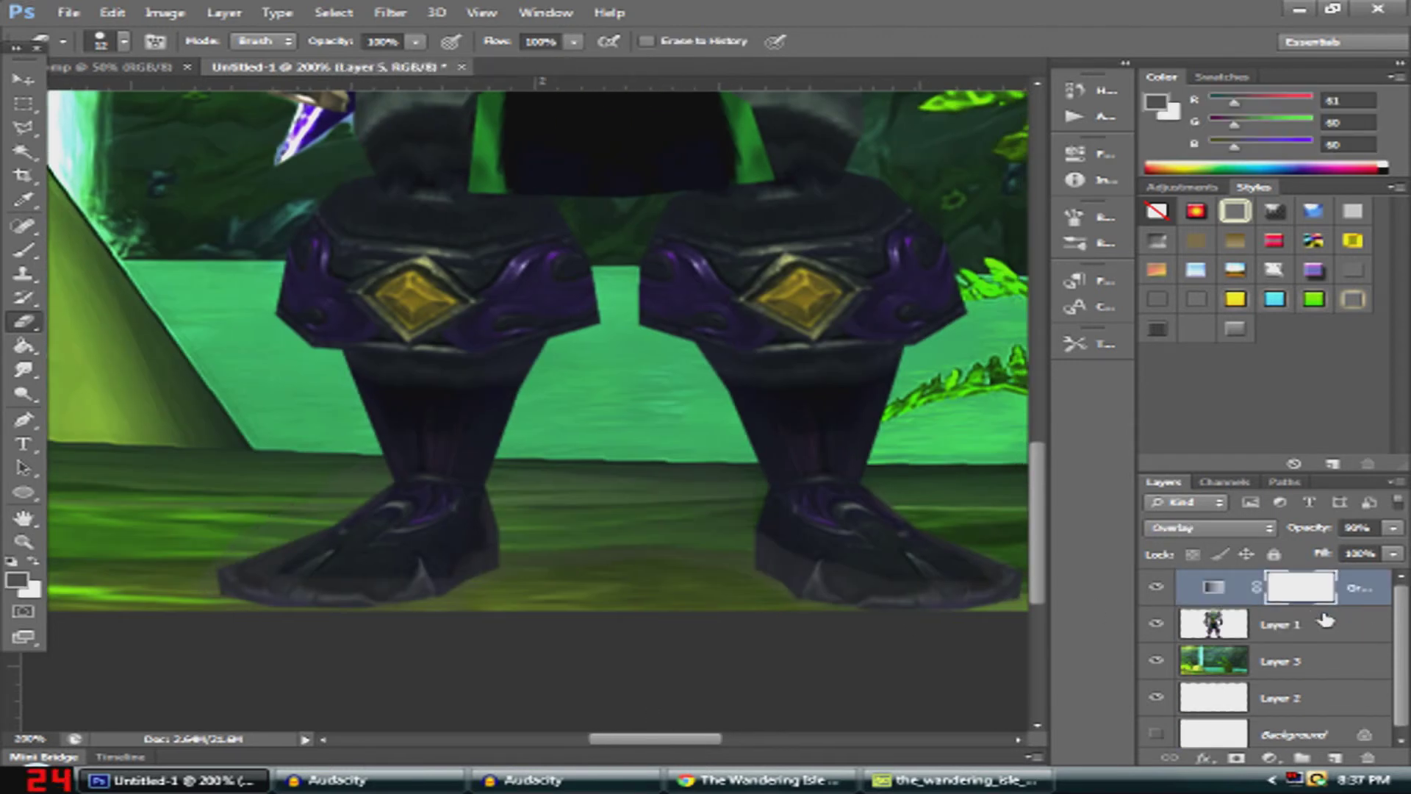
Enable a Drop Shadow effect in Layer 1's layer style
click(1334, 625)
key(space)
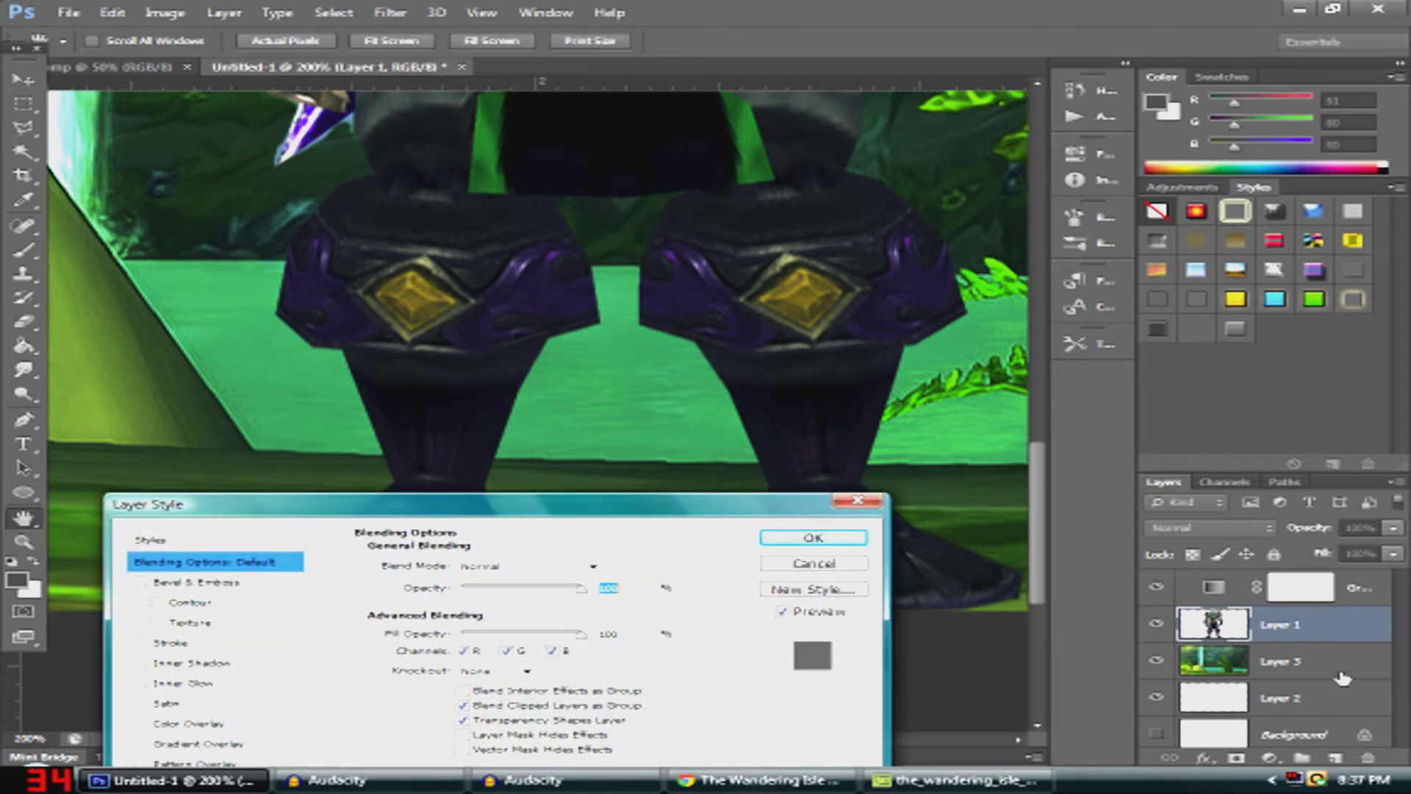
drag(412, 509, 516, 353)
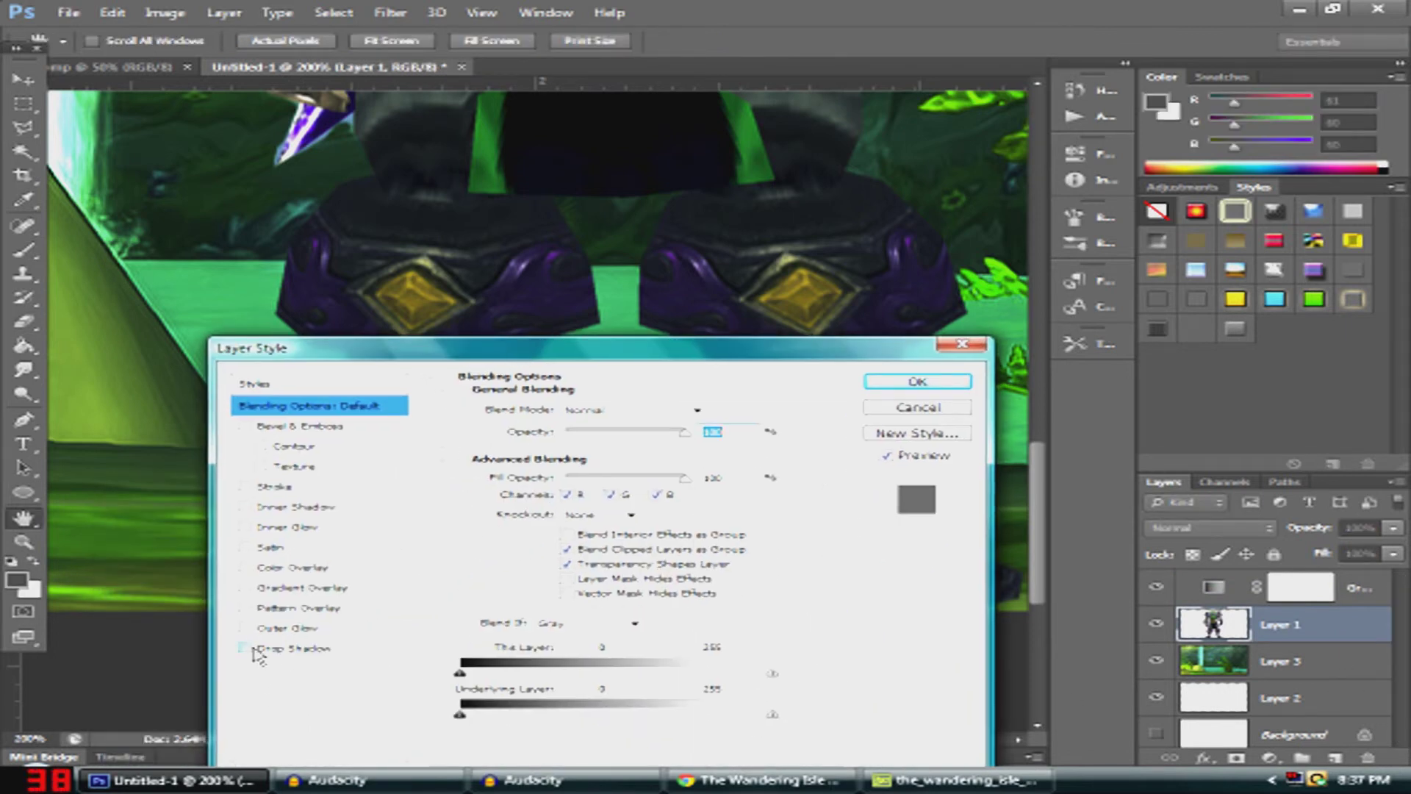
click(246, 648)
click(945, 354)
key(e)
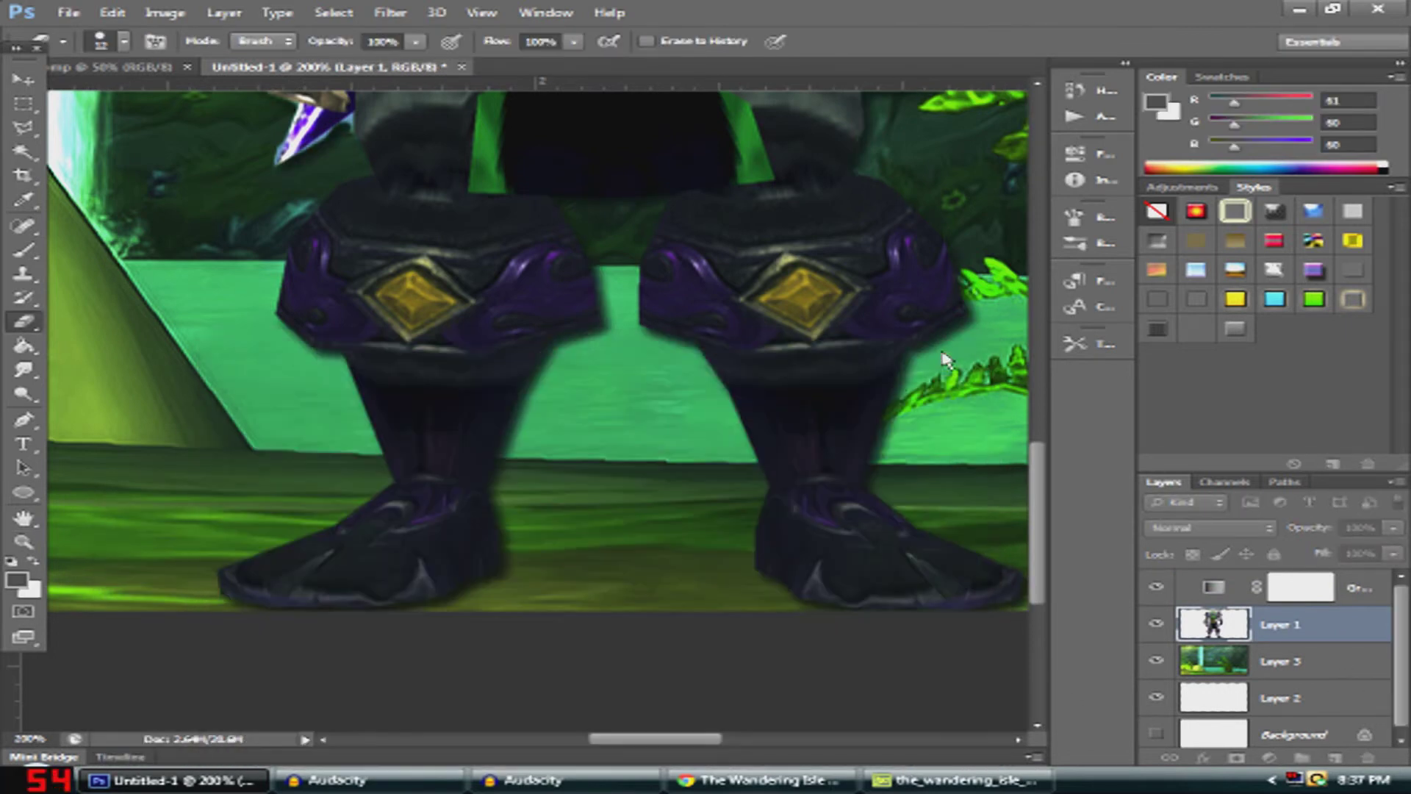
double_click(1279, 624)
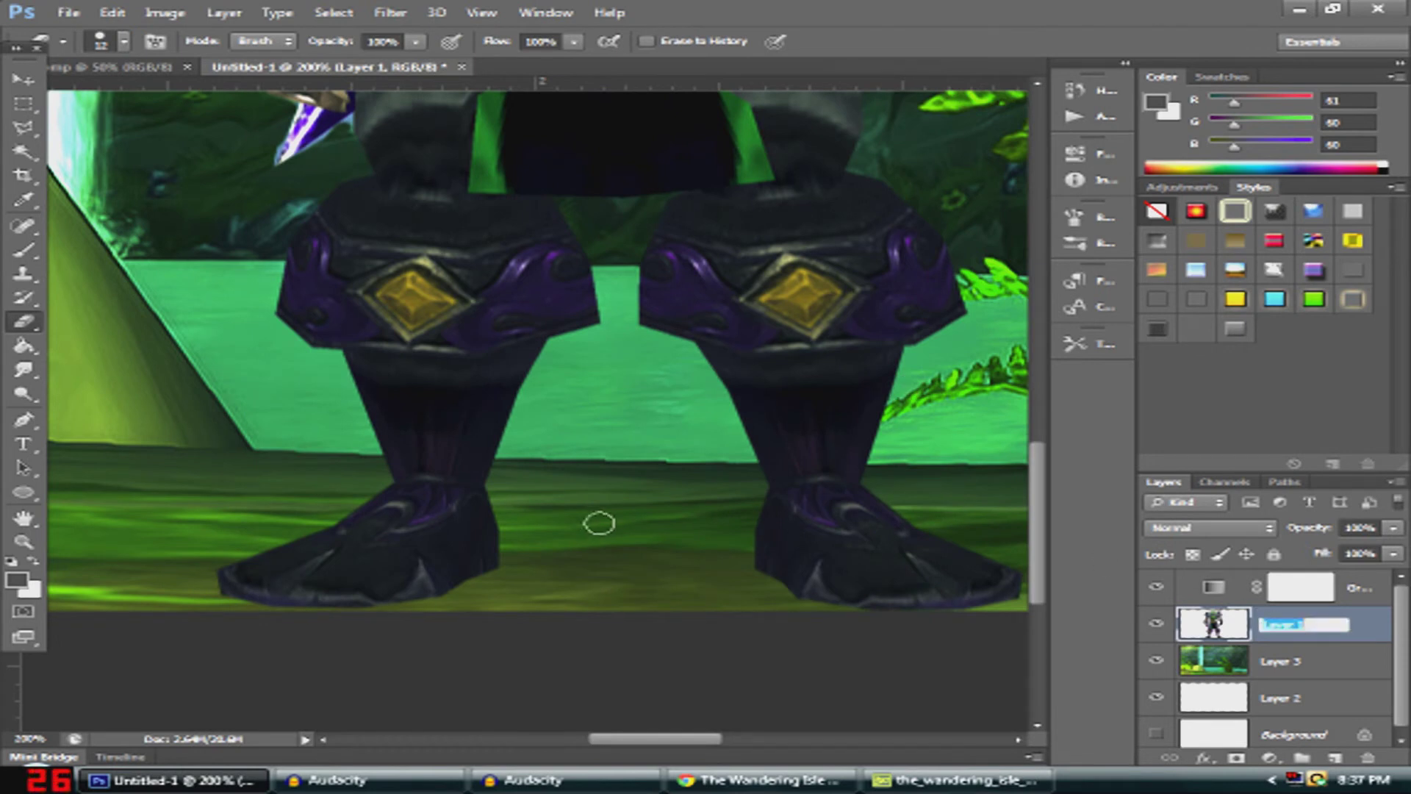
click(1386, 624)
double_click(1331, 643)
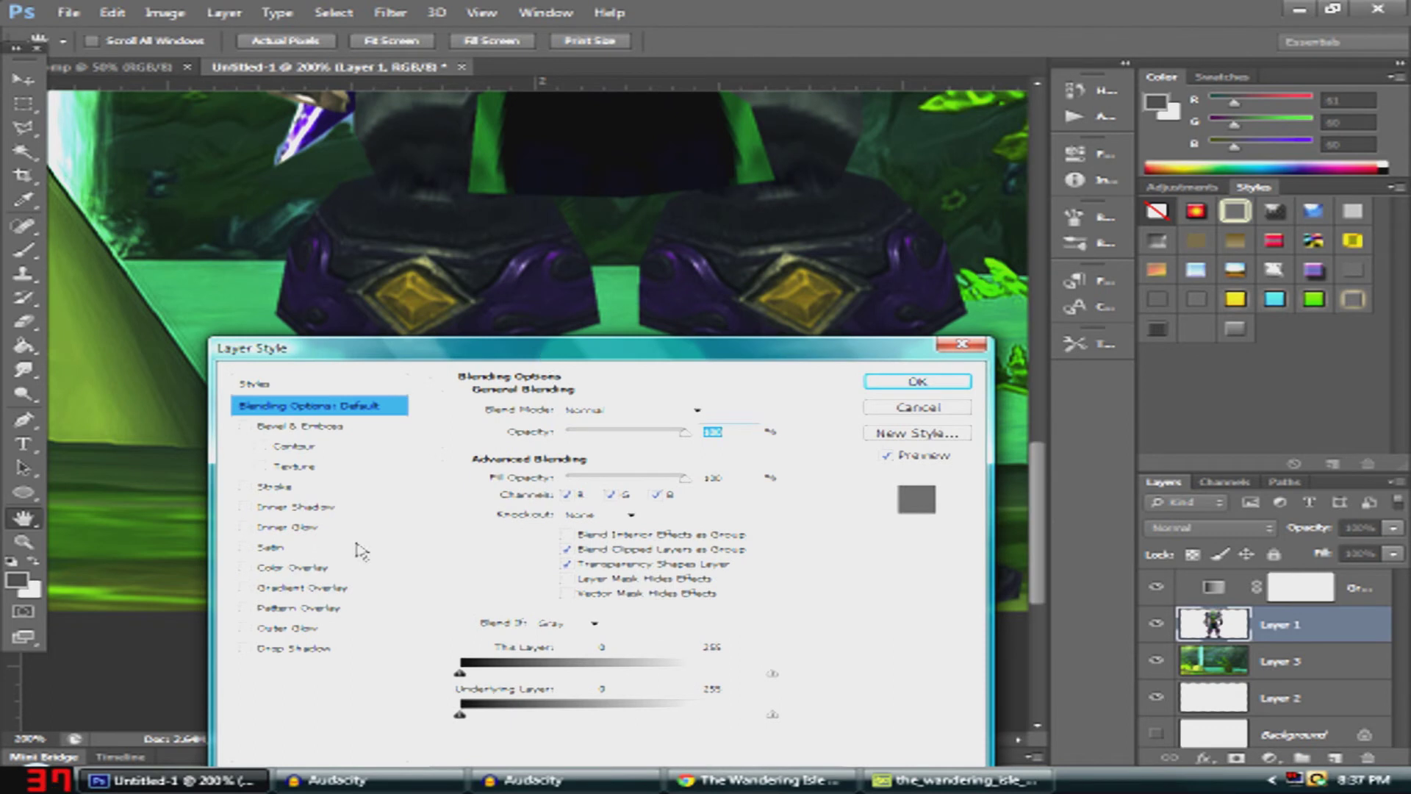
click(249, 648)
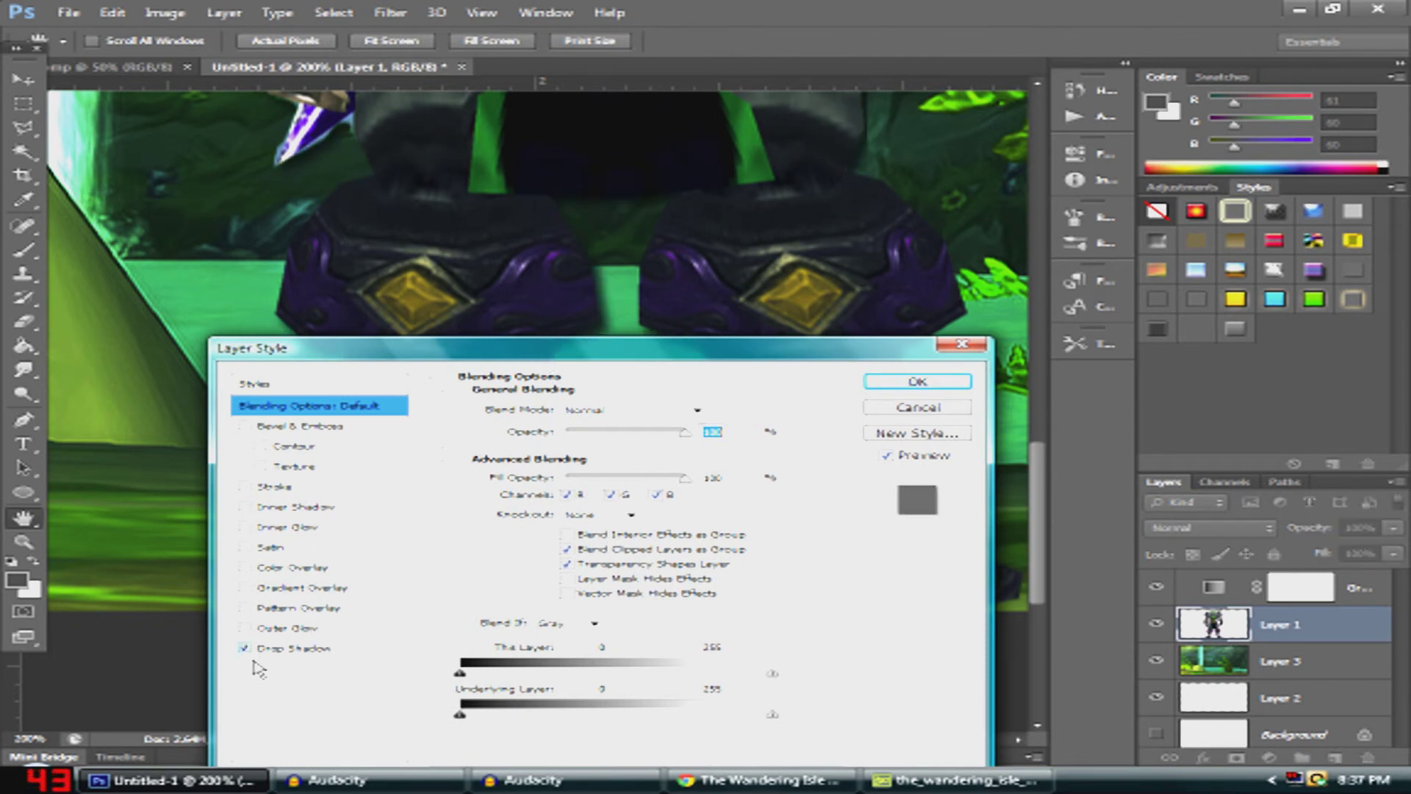
click(919, 382)
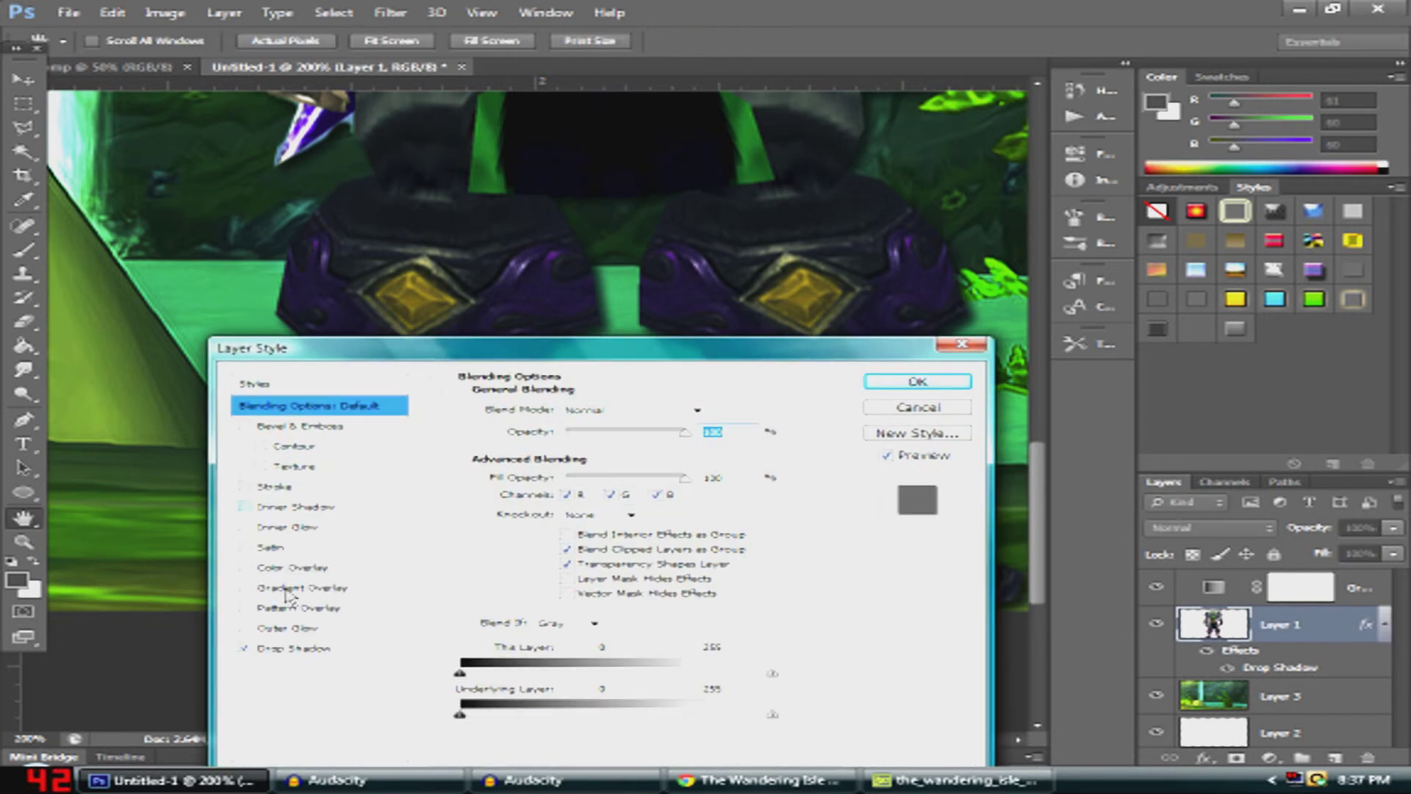
Increase the drop shadow's spread and distance and apply it
click(296, 650)
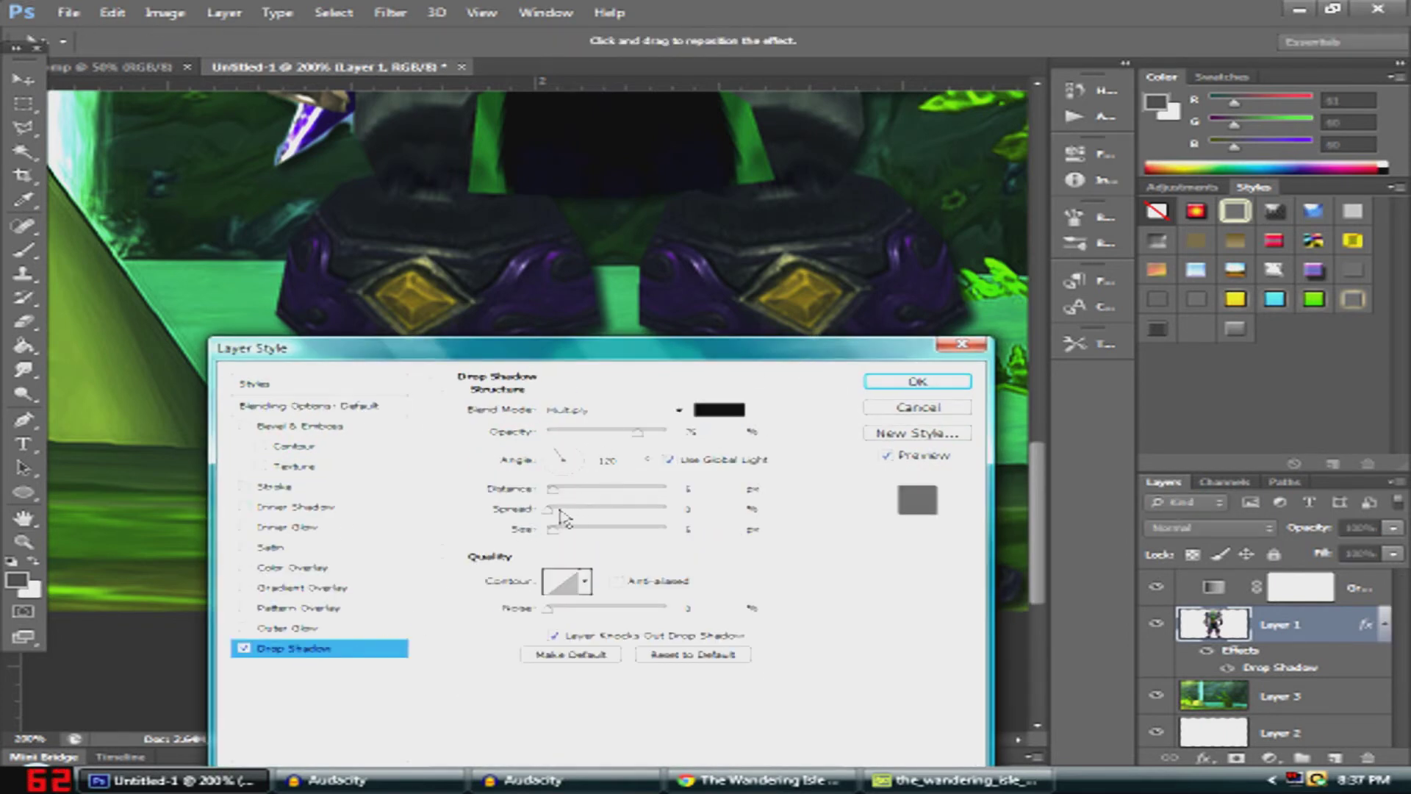
drag(560, 512, 565, 513)
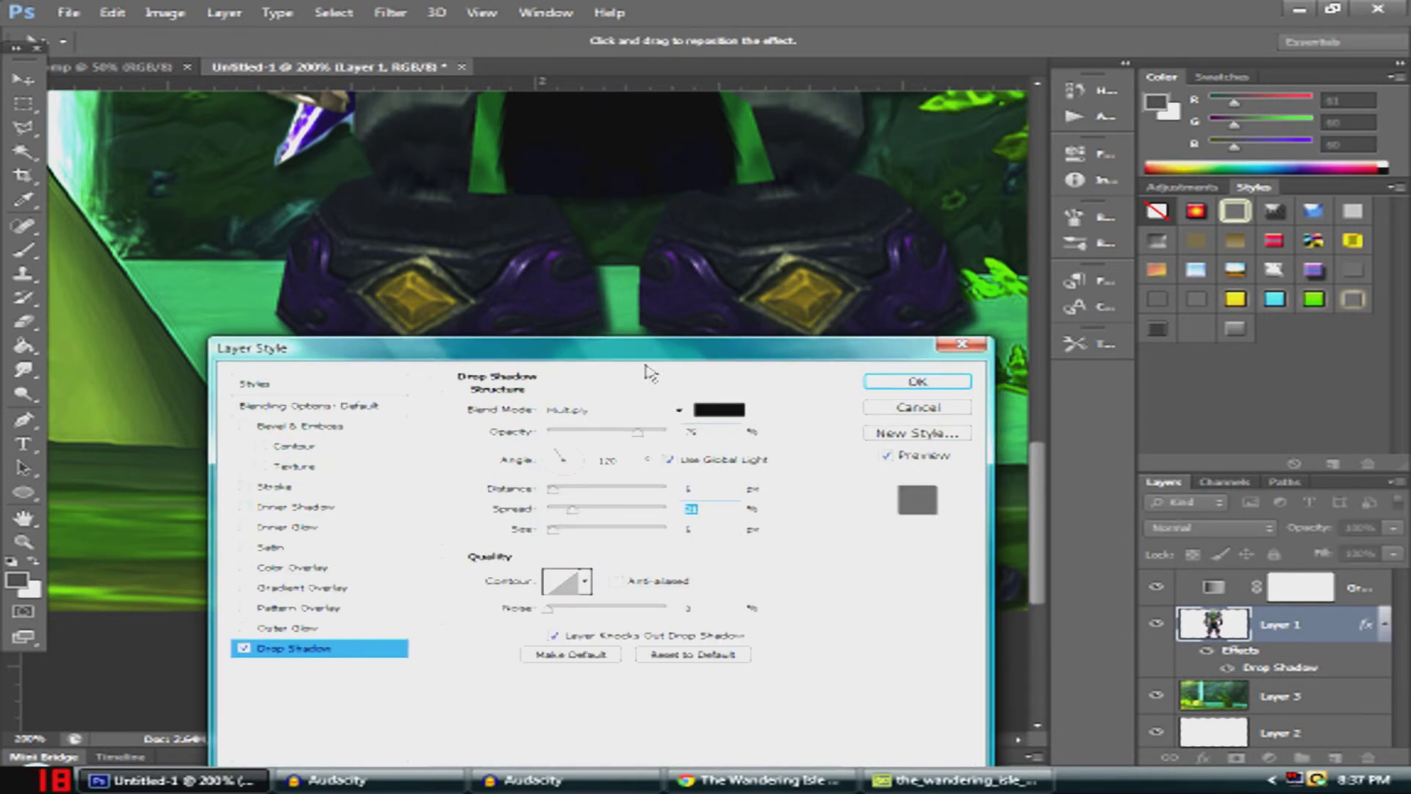
drag(641, 364, 463, 569)
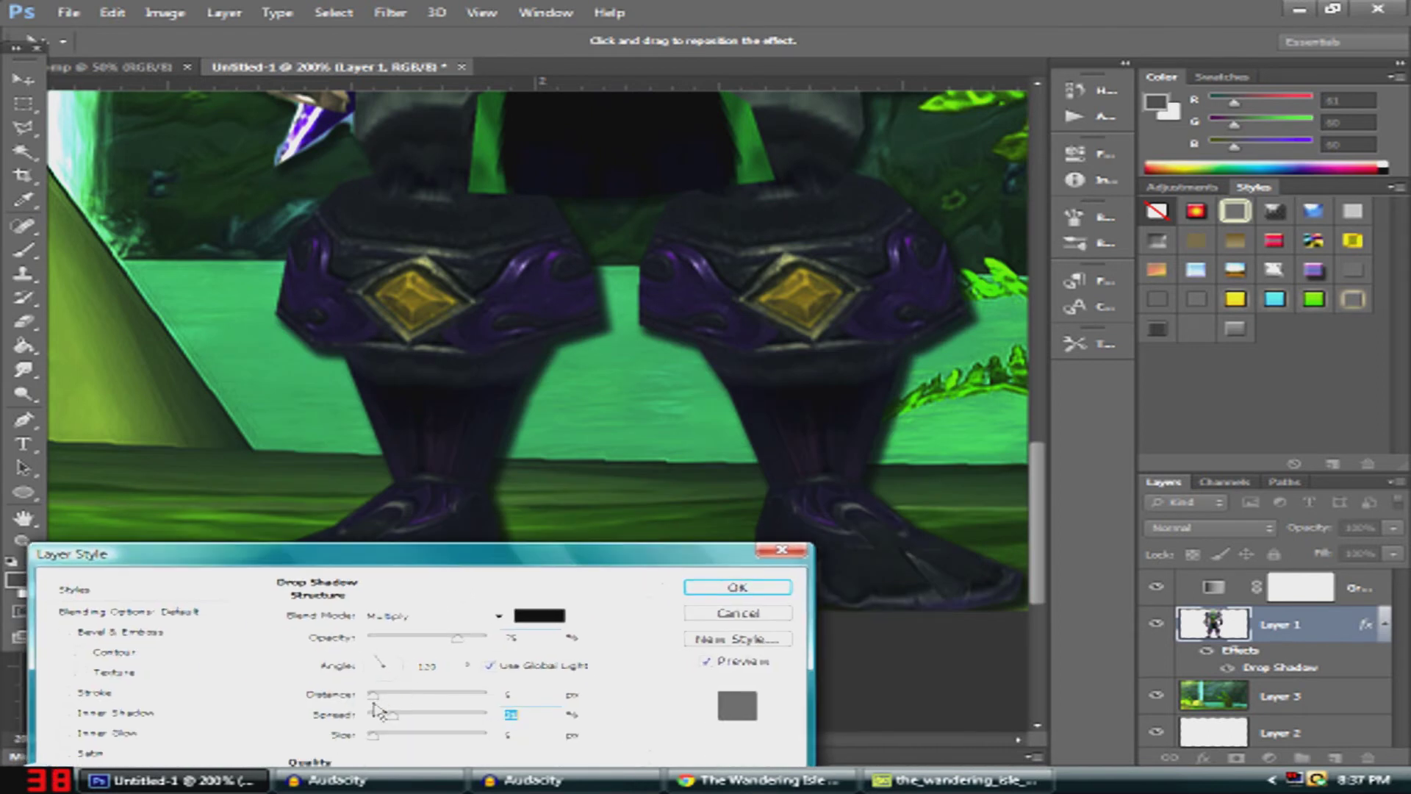
drag(374, 699, 389, 704)
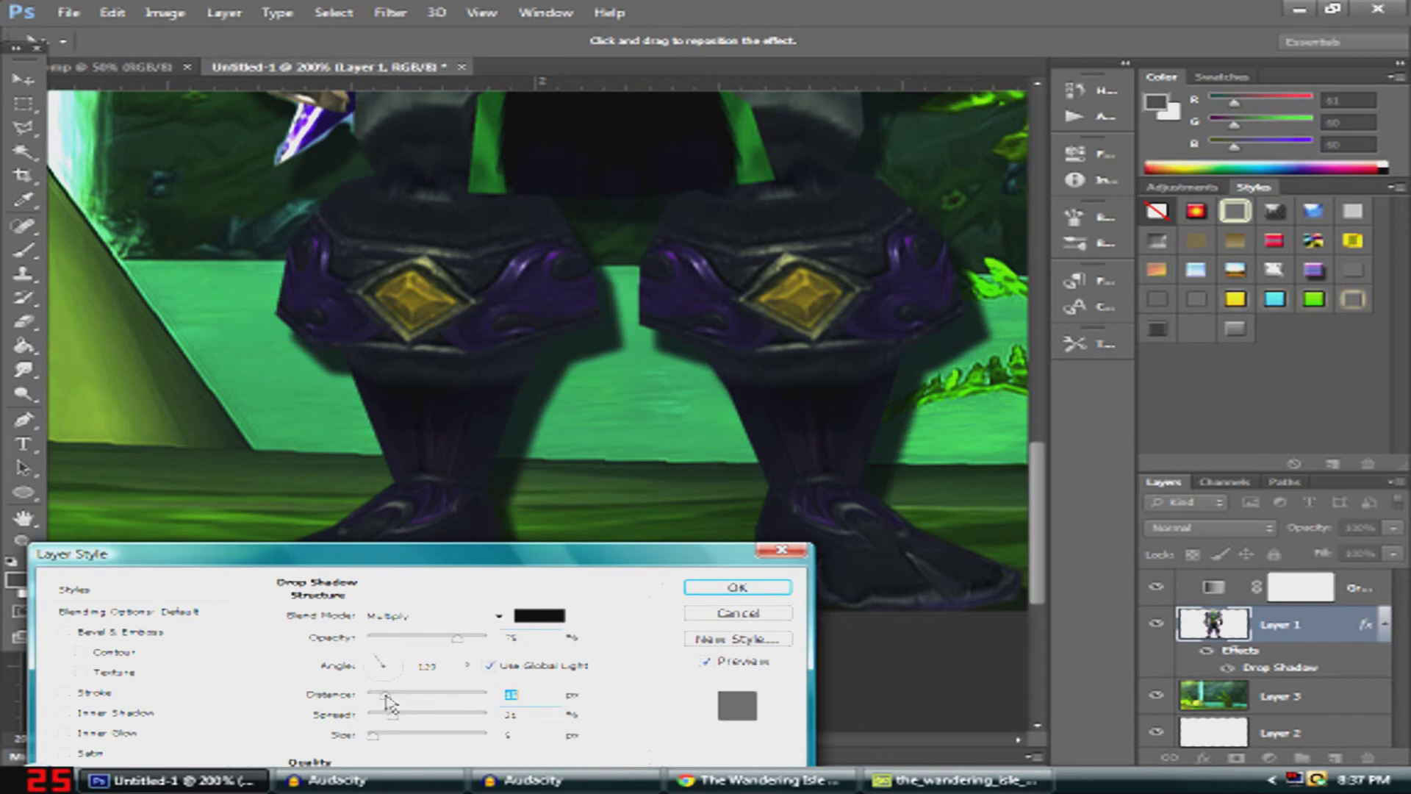
click(753, 588)
key(e)
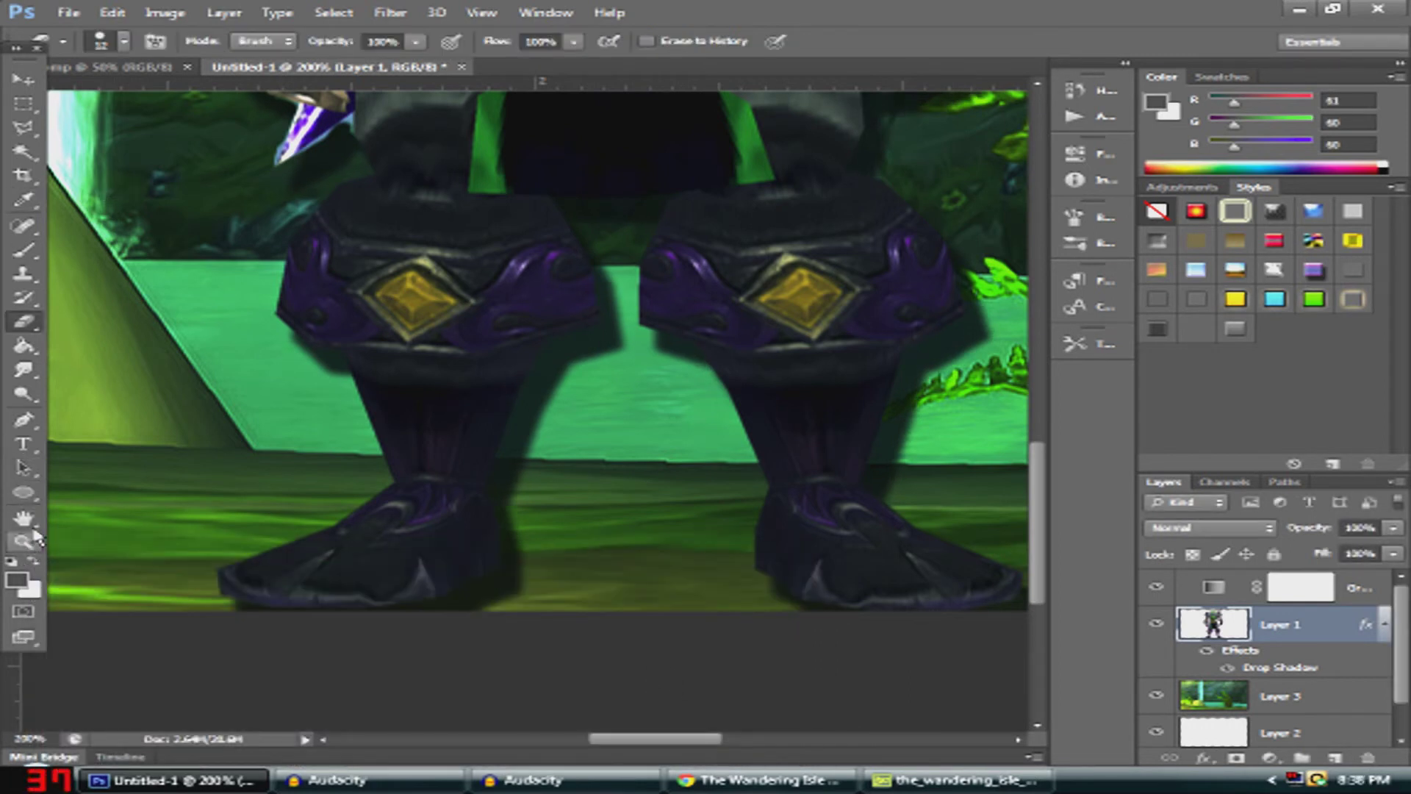
Zoom the view to 100%, then fit the whole image on screen
click(32, 535)
right_click(375, 467)
click(381, 577)
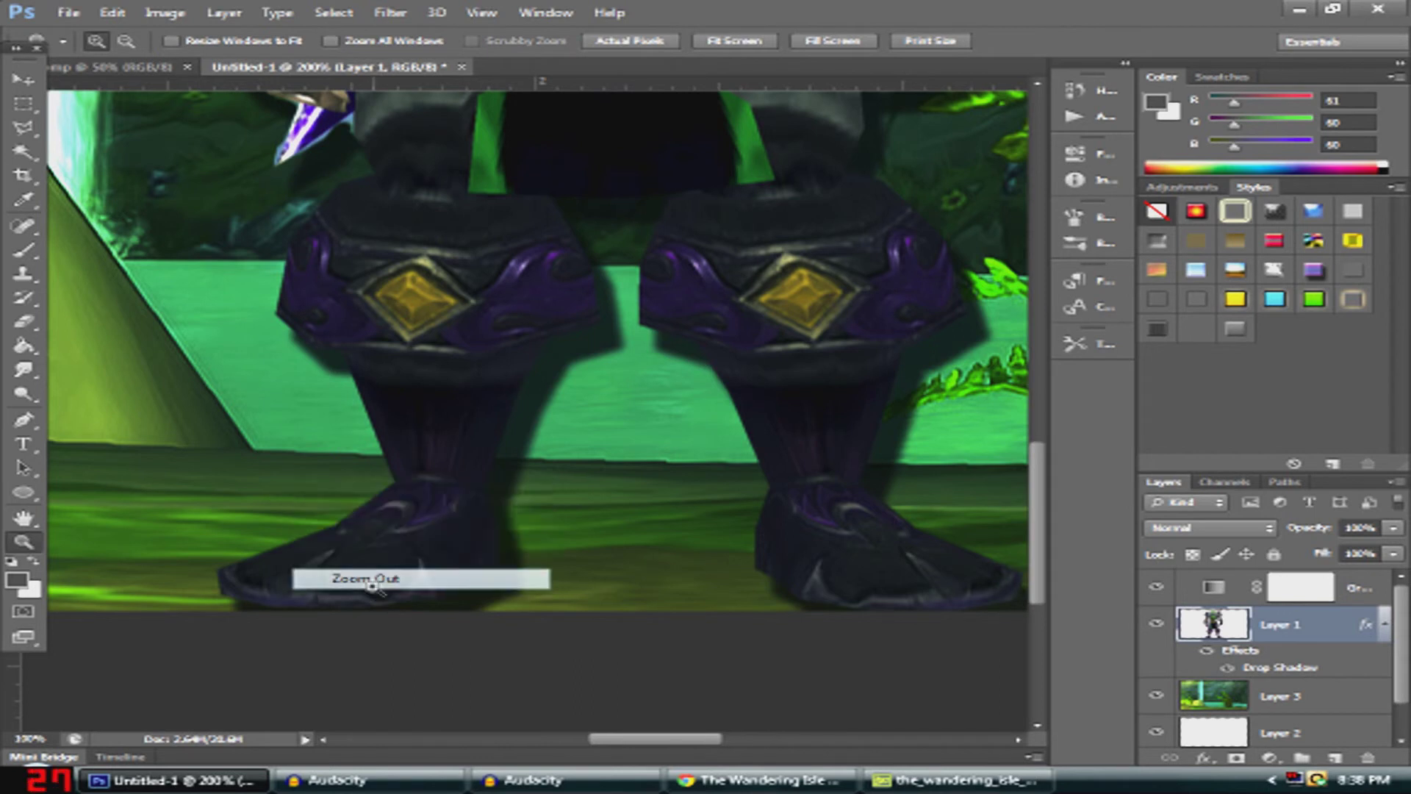
right_click(618, 395)
click(687, 406)
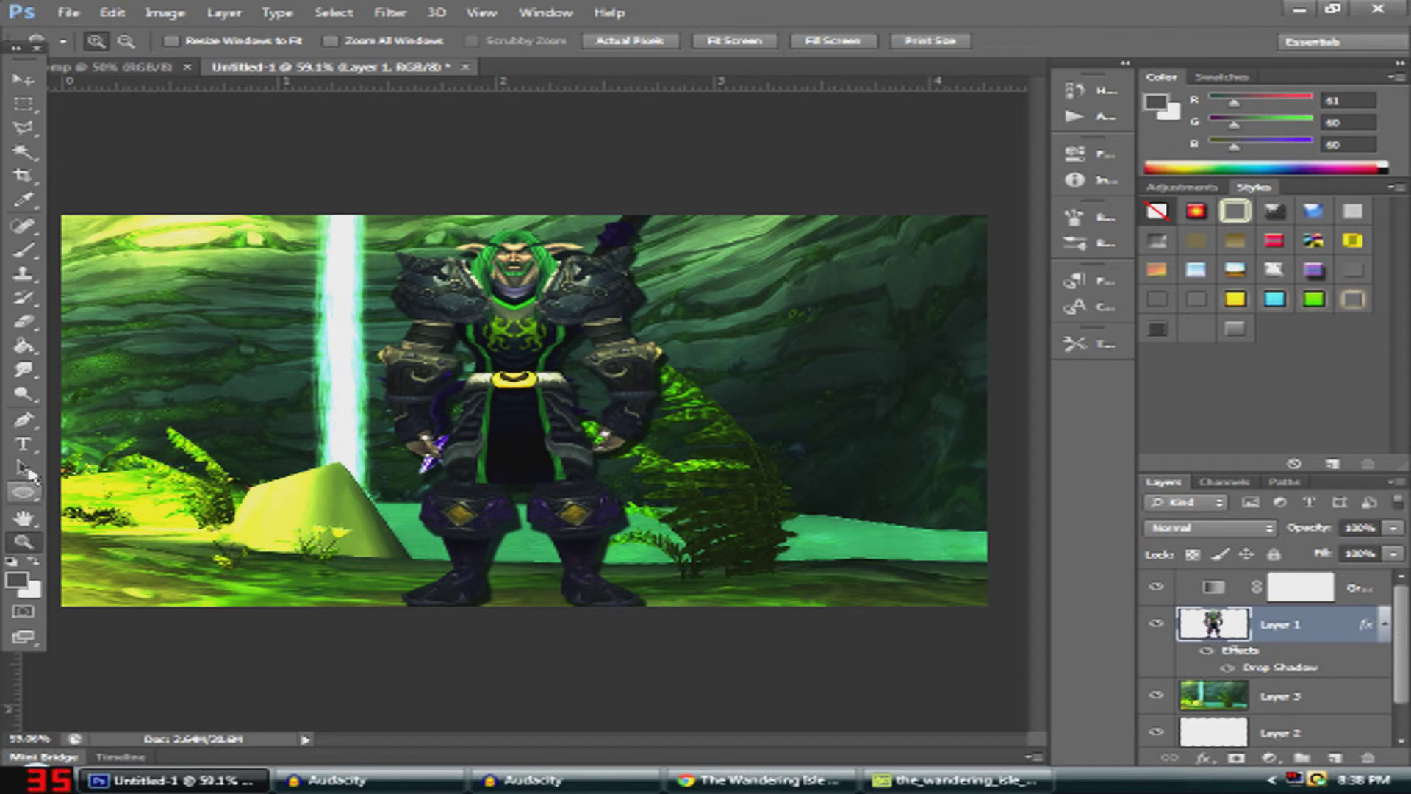
Draw a text box across the top of the image and type 'MAXO' in white
click(23, 443)
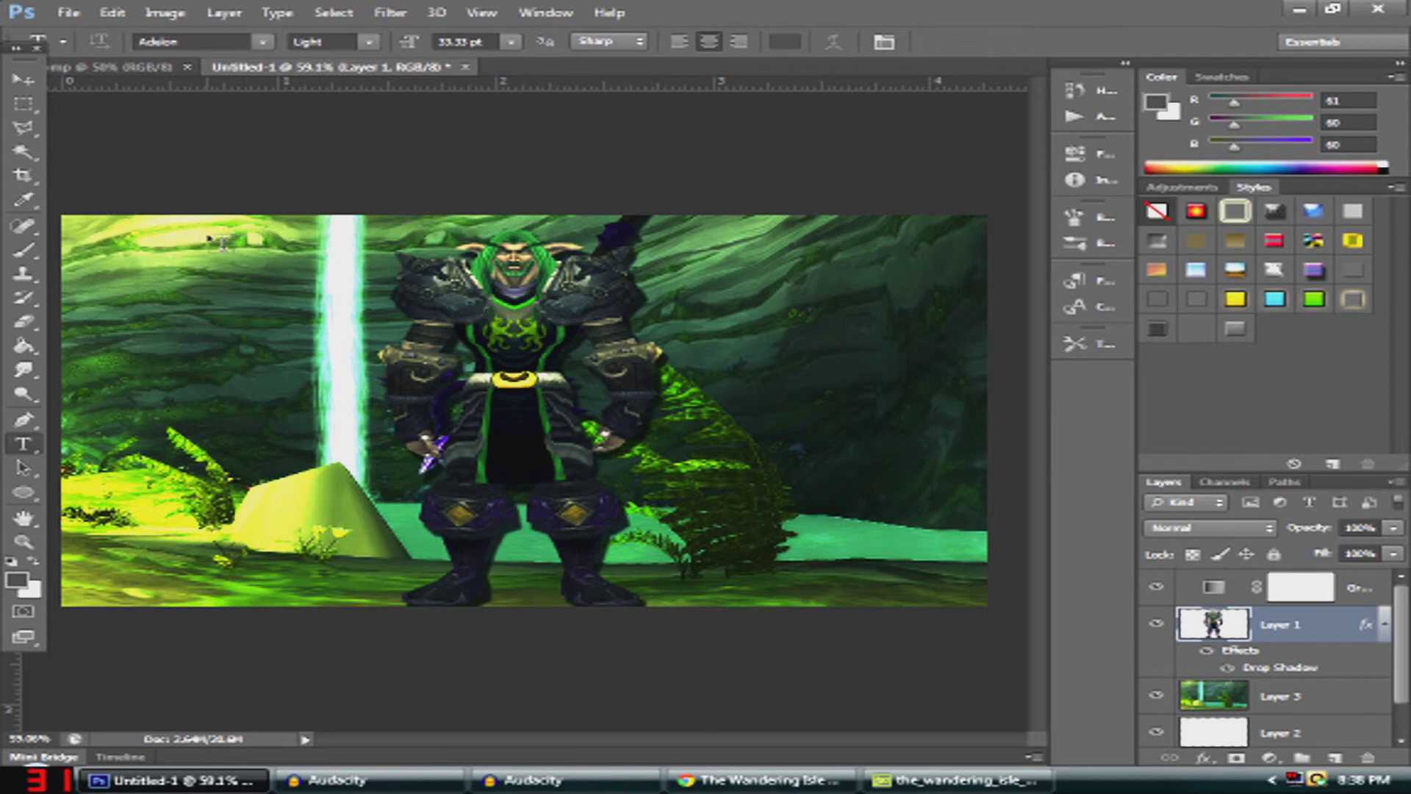
drag(206, 235, 895, 444)
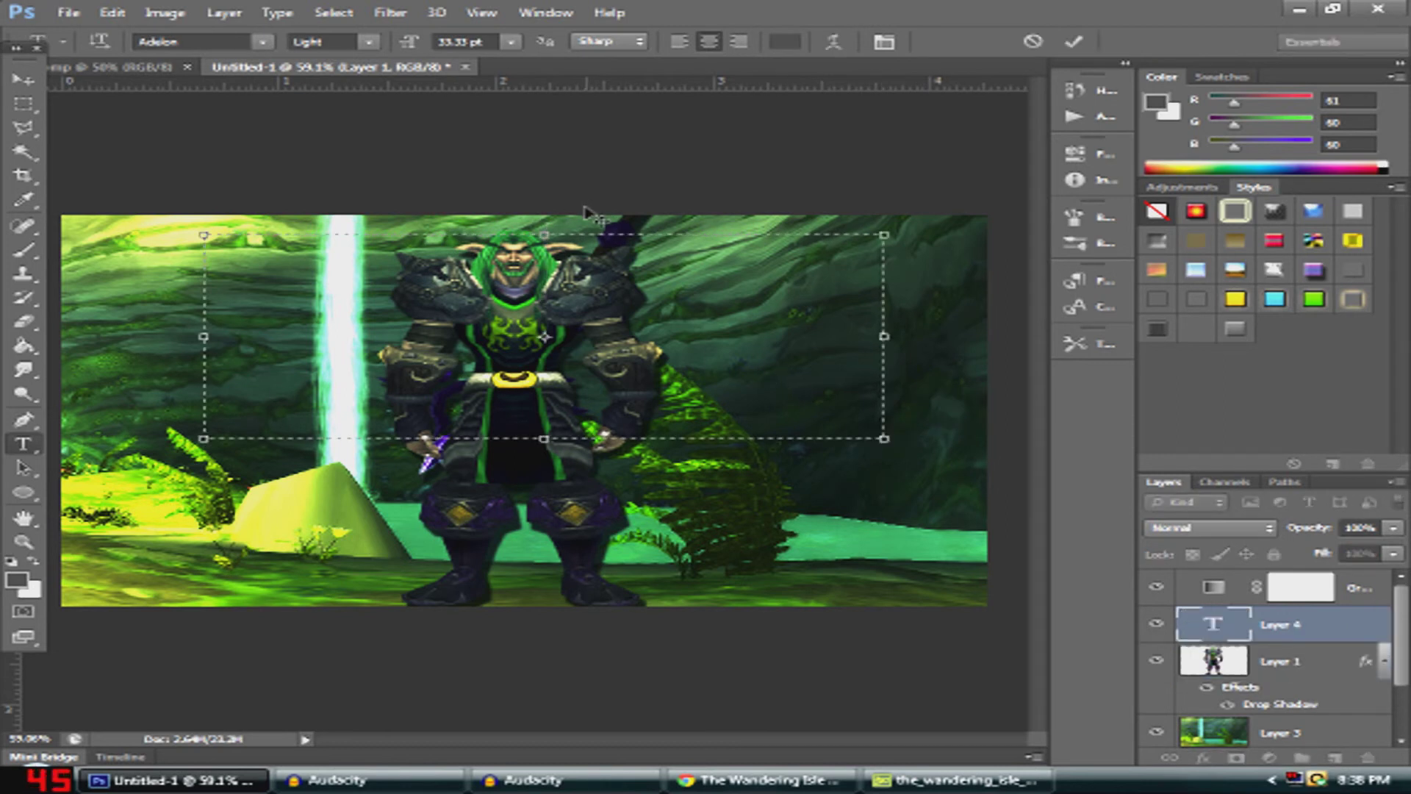
text(MVA)
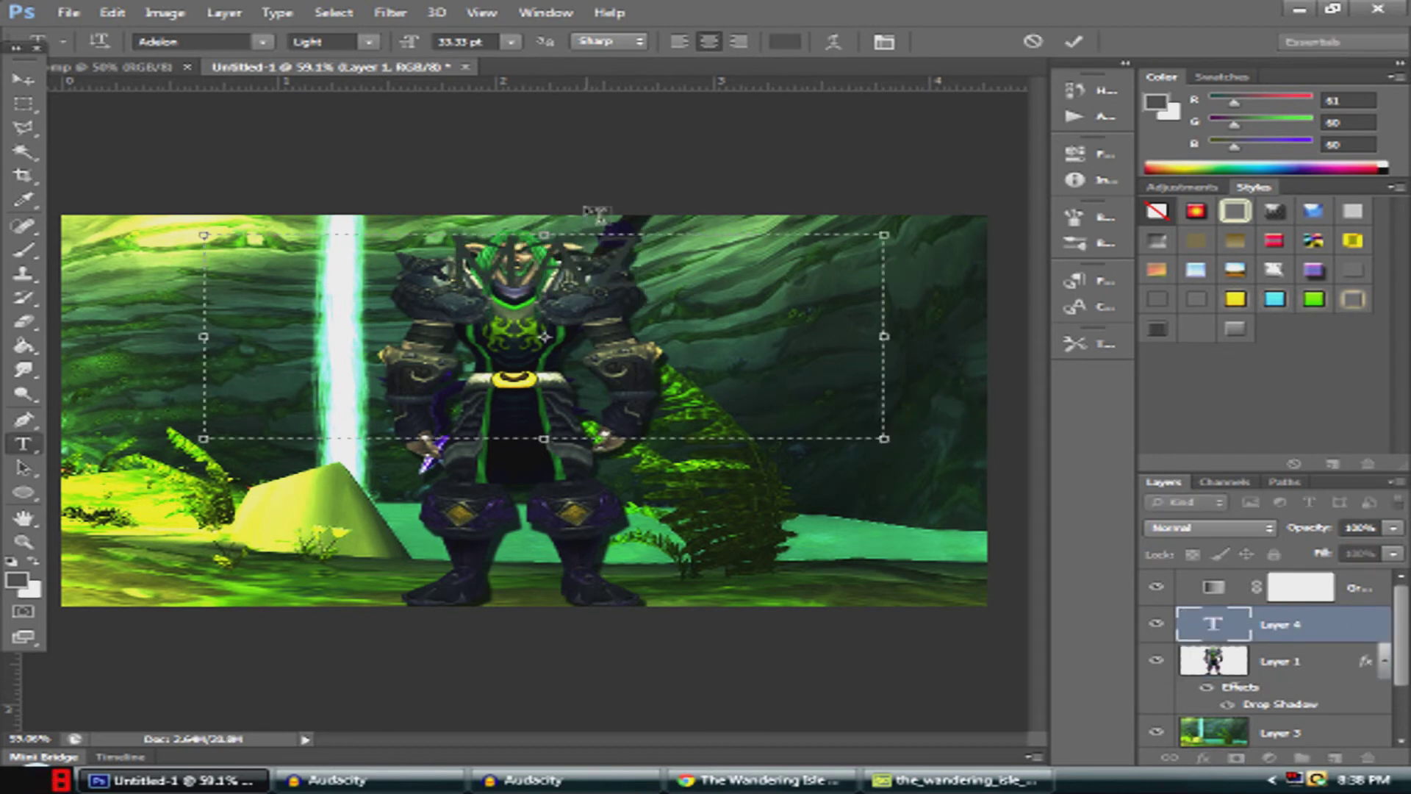
key(BackSpace)
key(BackSpace)
key(BackSpace)
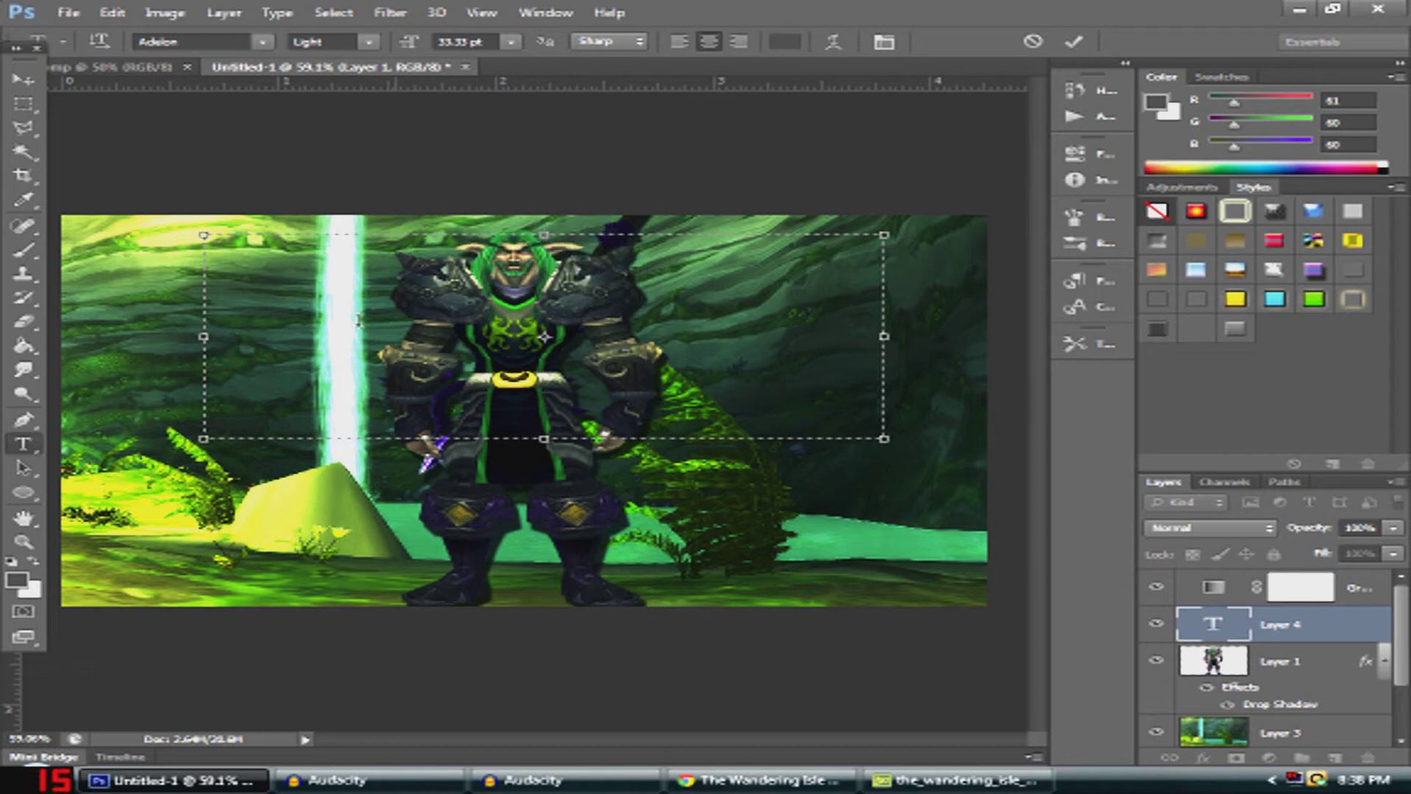
click(33, 564)
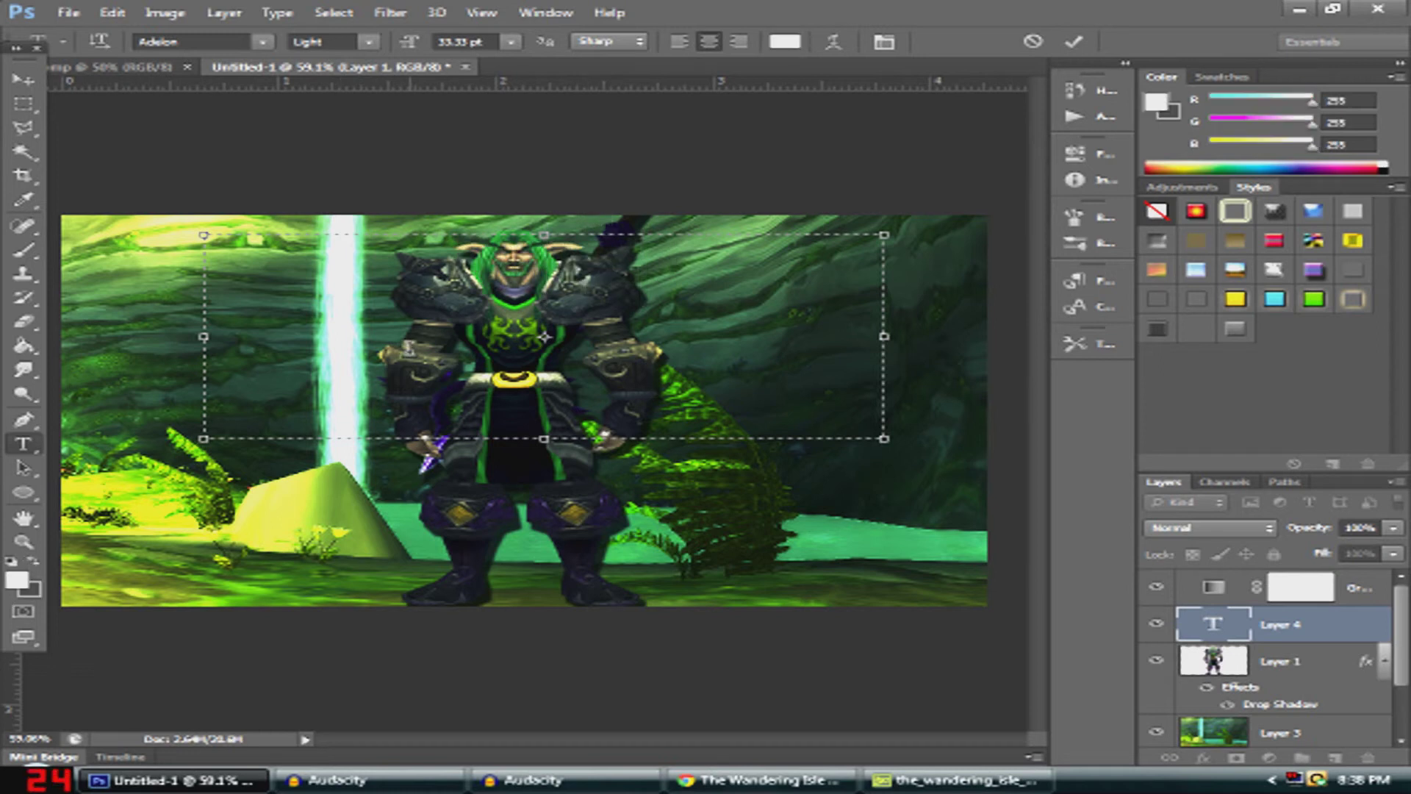
text(MAXO)
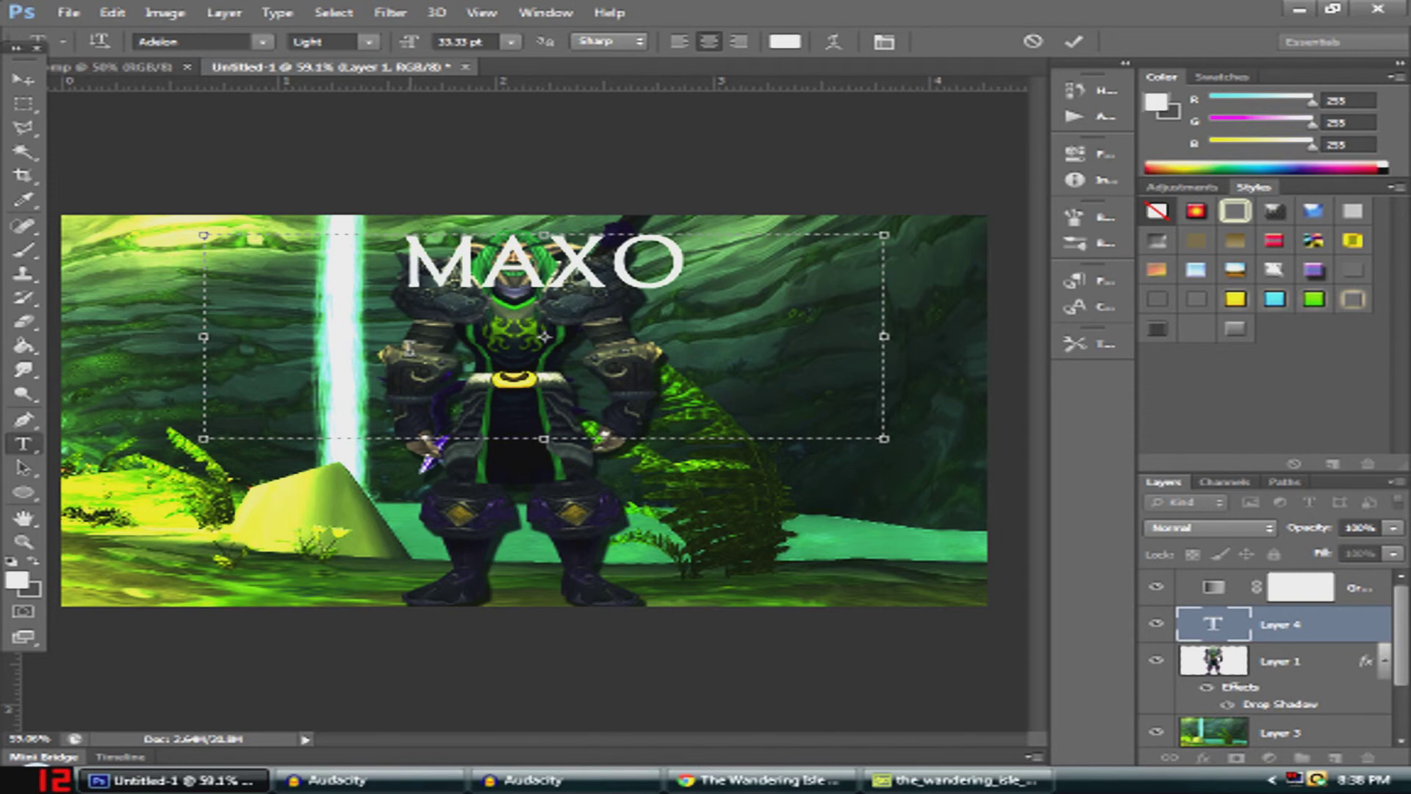
Resize the MAXO text to 72 pt and commit the title
drag(704, 252, 408, 260)
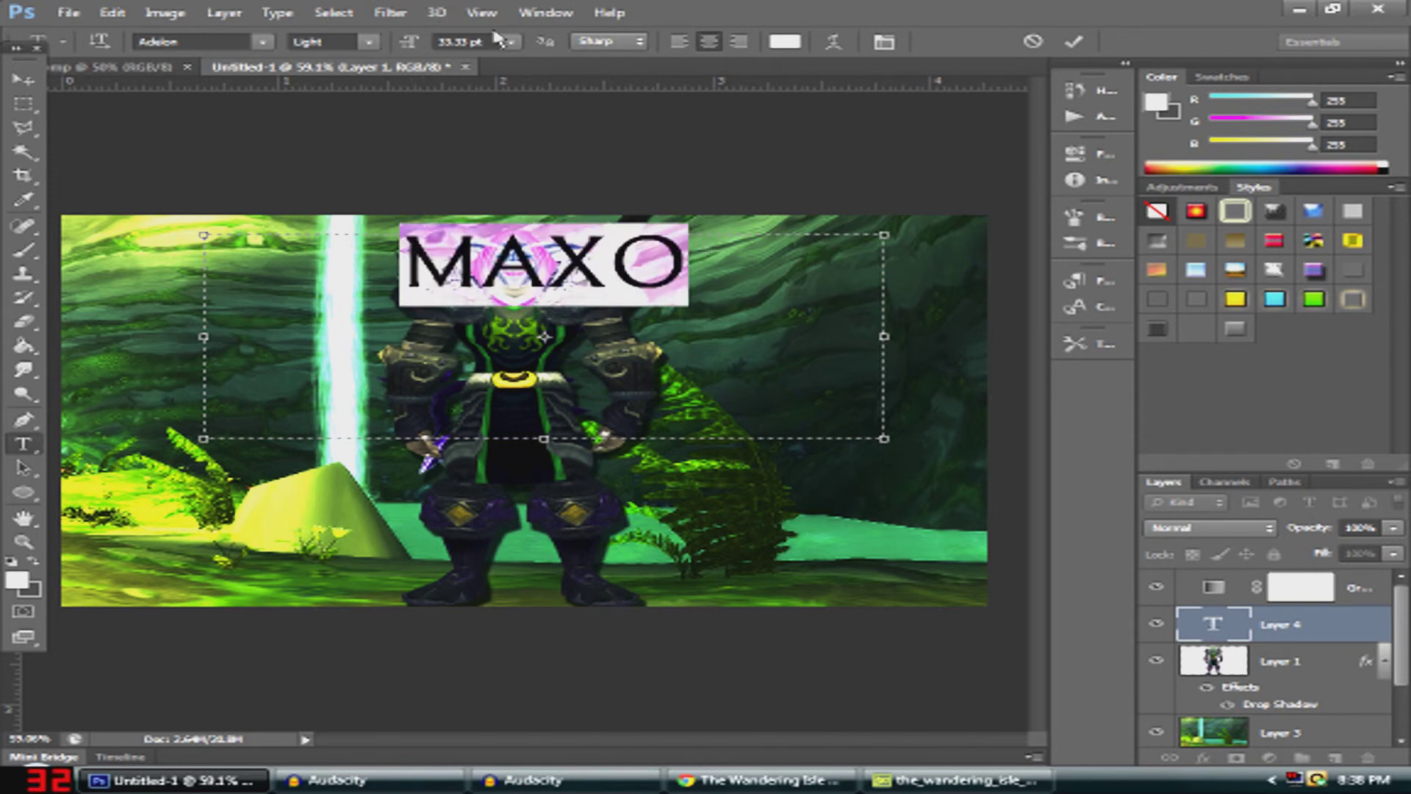
click(510, 42)
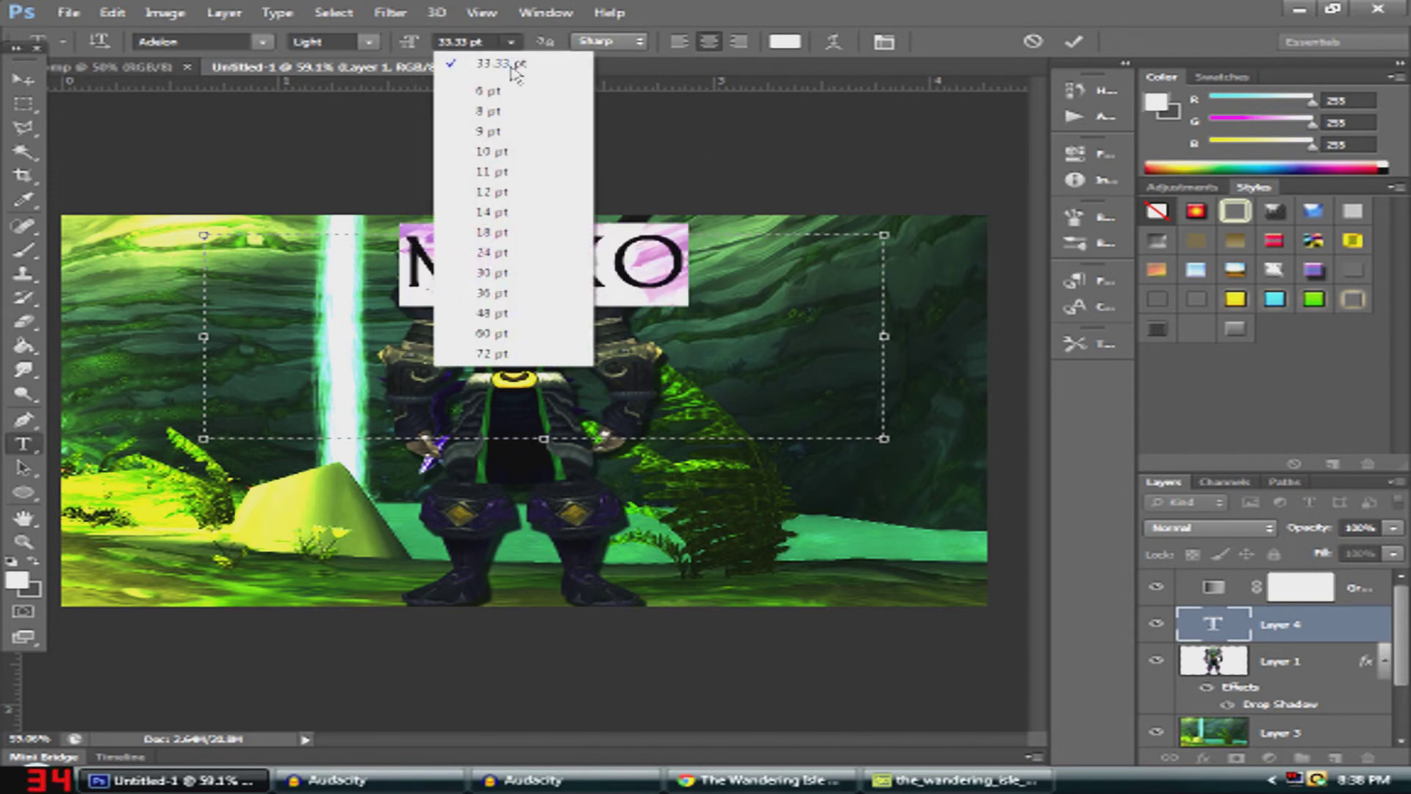
click(513, 291)
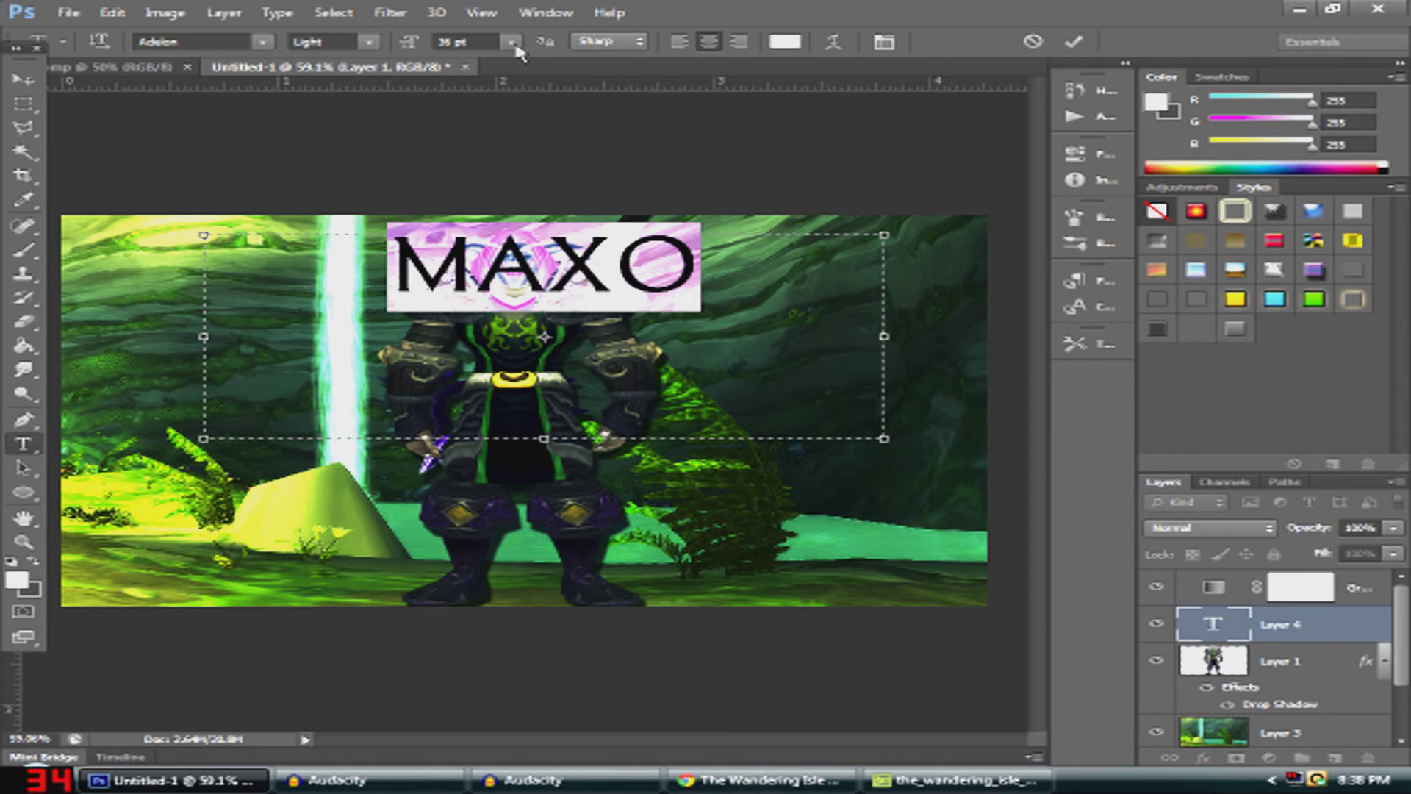
click(511, 42)
click(512, 354)
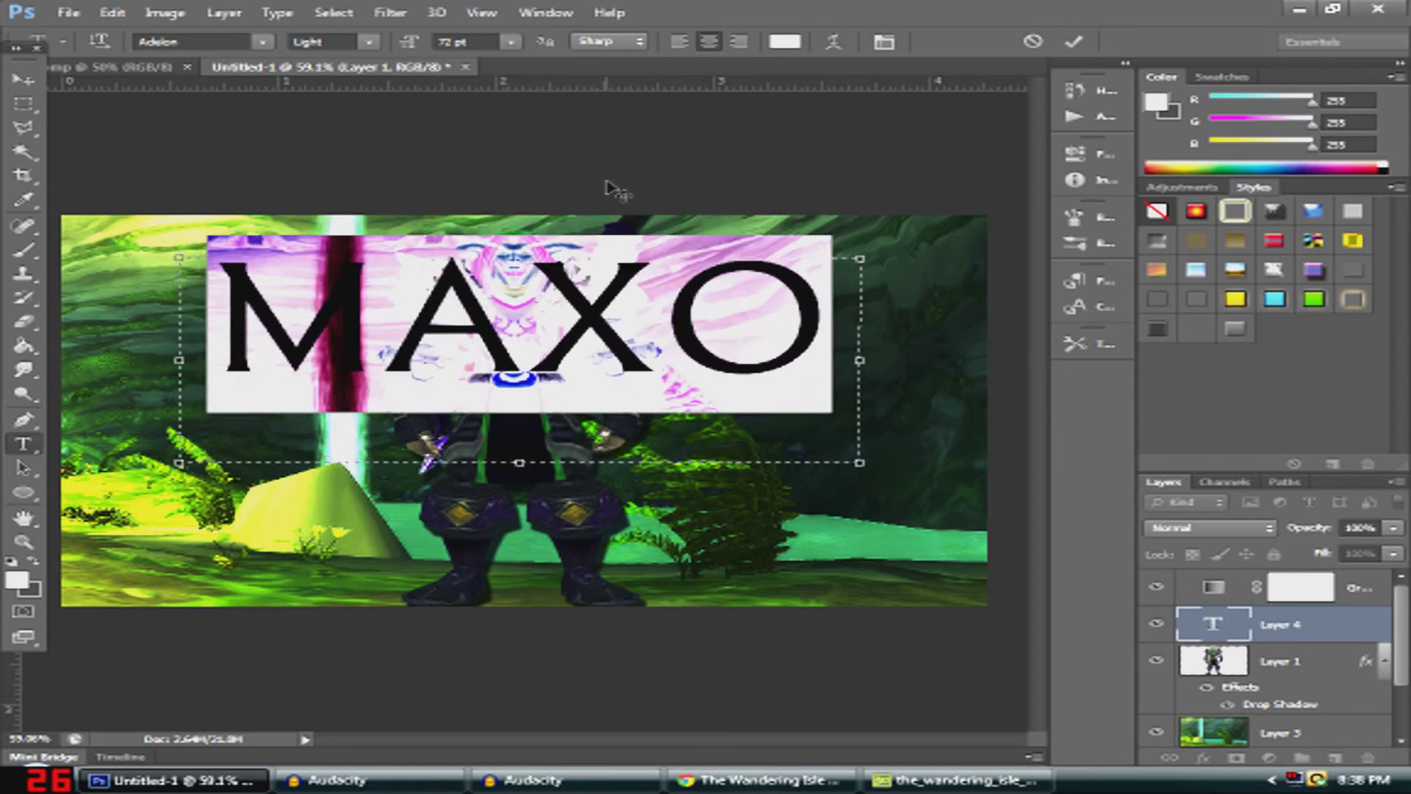
click(23, 78)
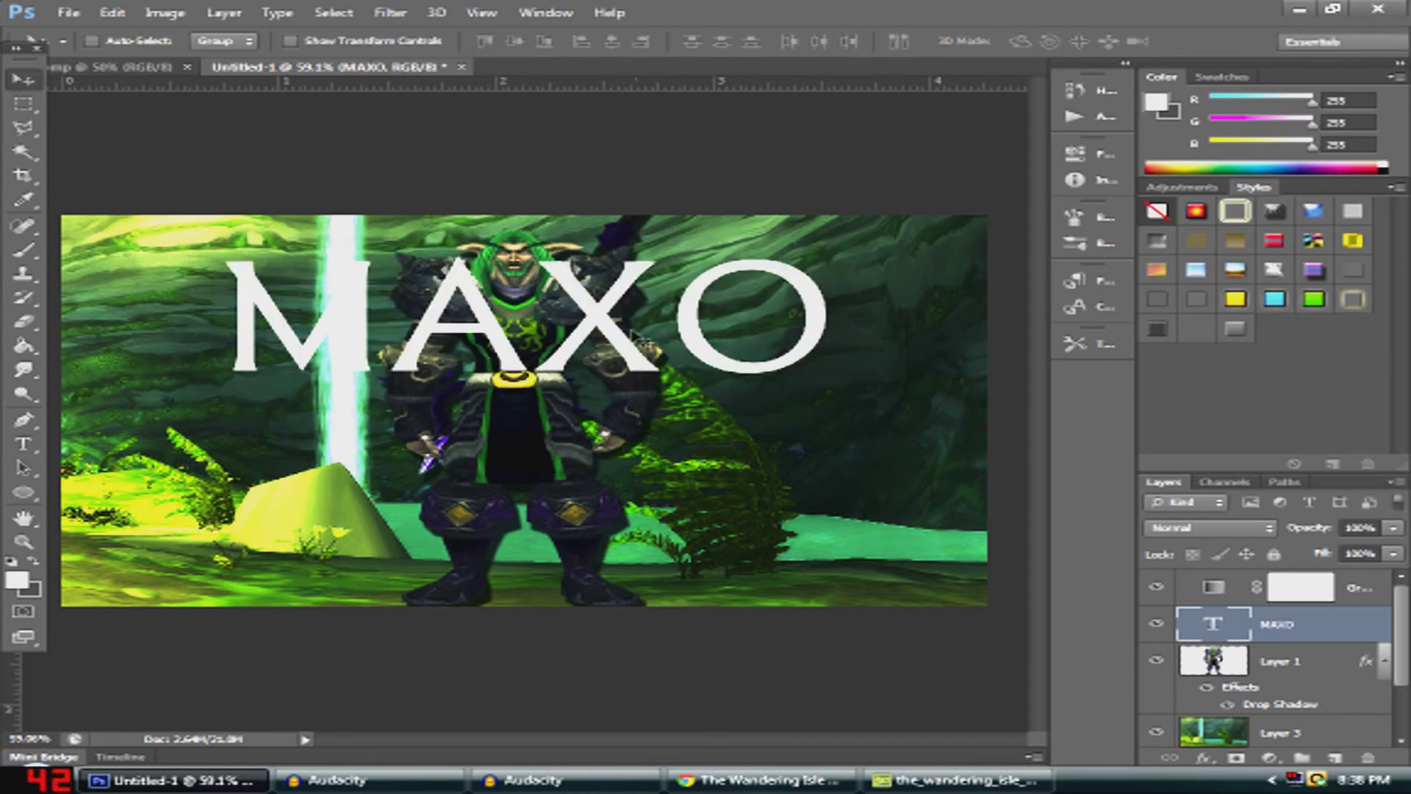
mouse_move(1237, 335)
mouse_down()
mouse_move(1240, 392)
mouse_move(1250, 348)
mouse_up()
Apply the beveled preset style from the Styles panel to the MAXO layer
click(1237, 331)
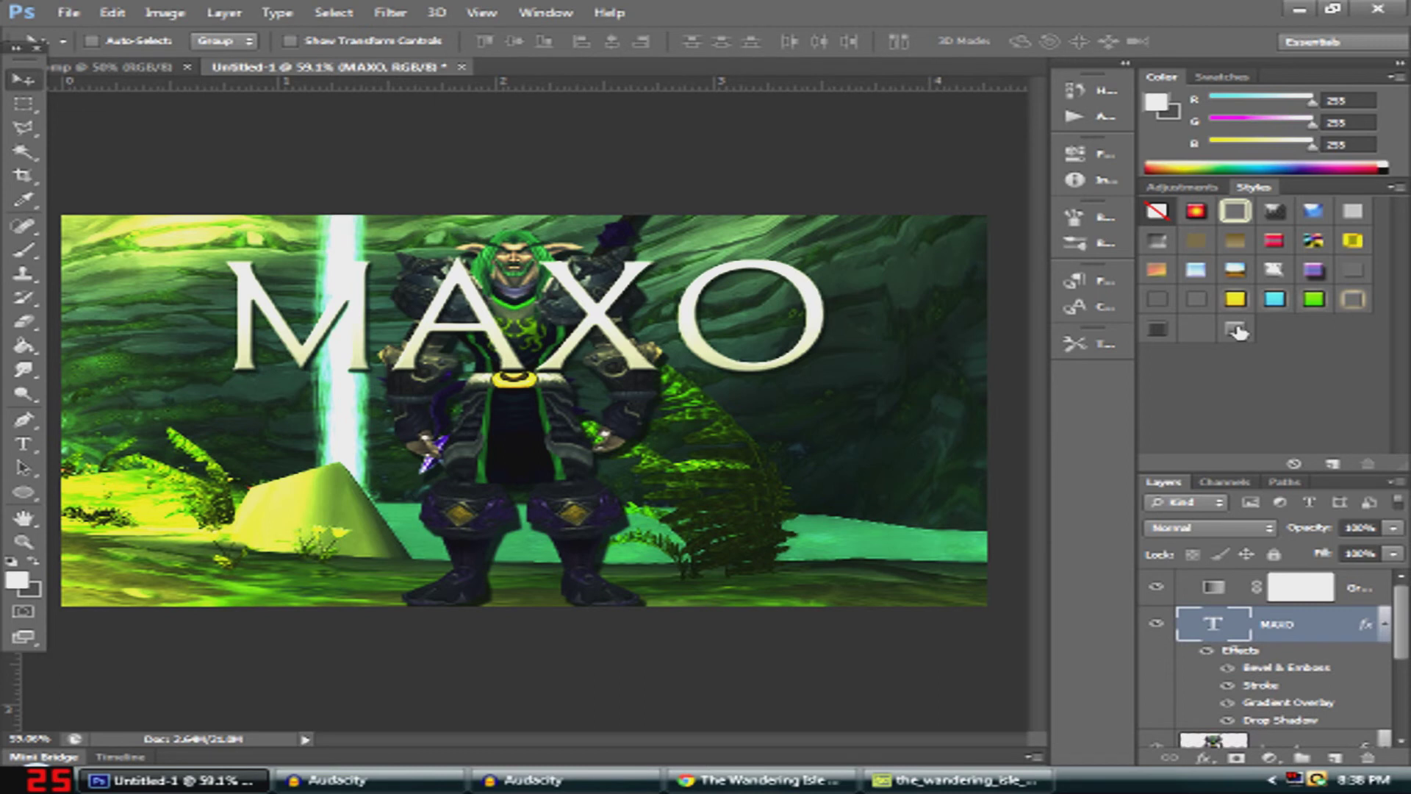
double_click(1297, 625)
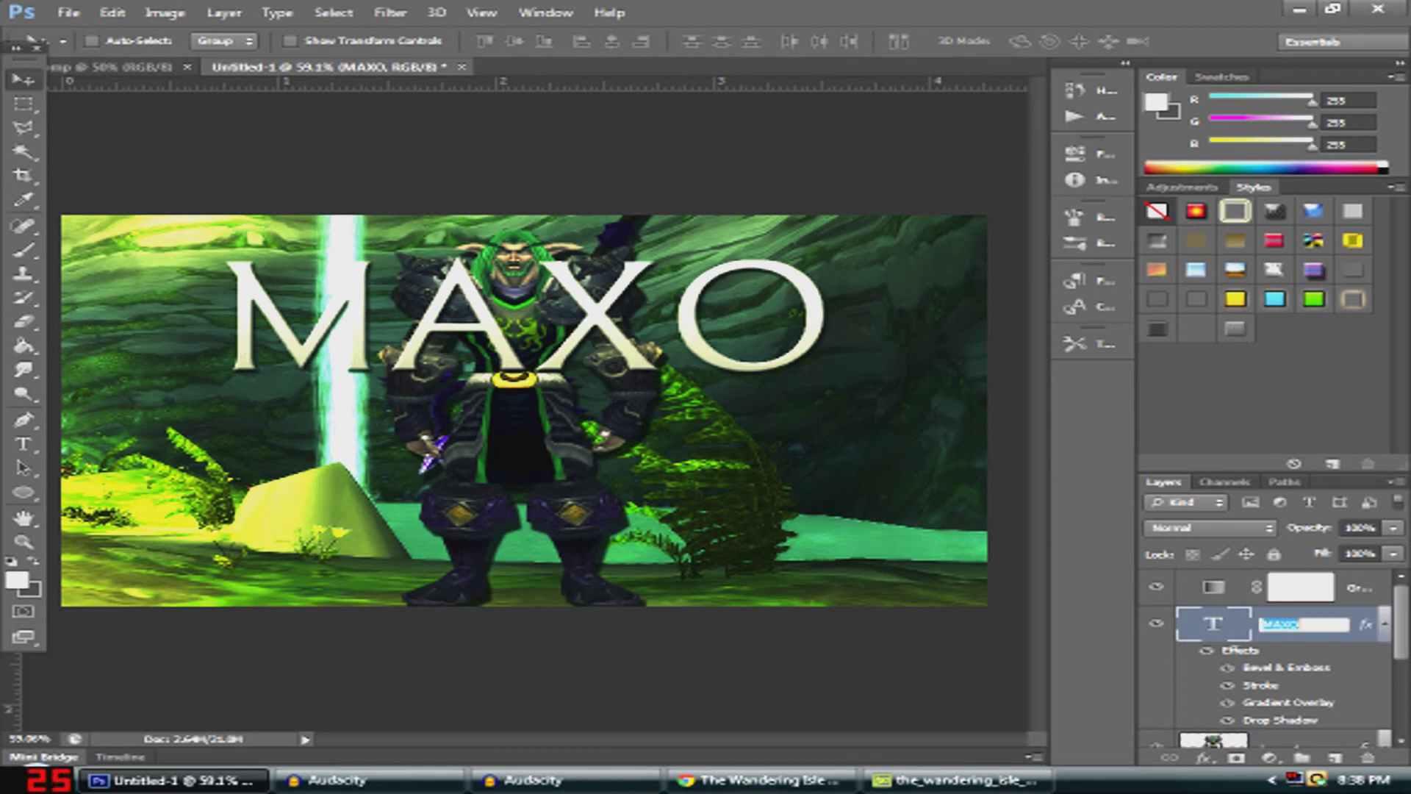
key(Return)
Review the bevel, stroke and gradient overlay, then raise the Drop Shadow distance to 12 px
double_click(1355, 625)
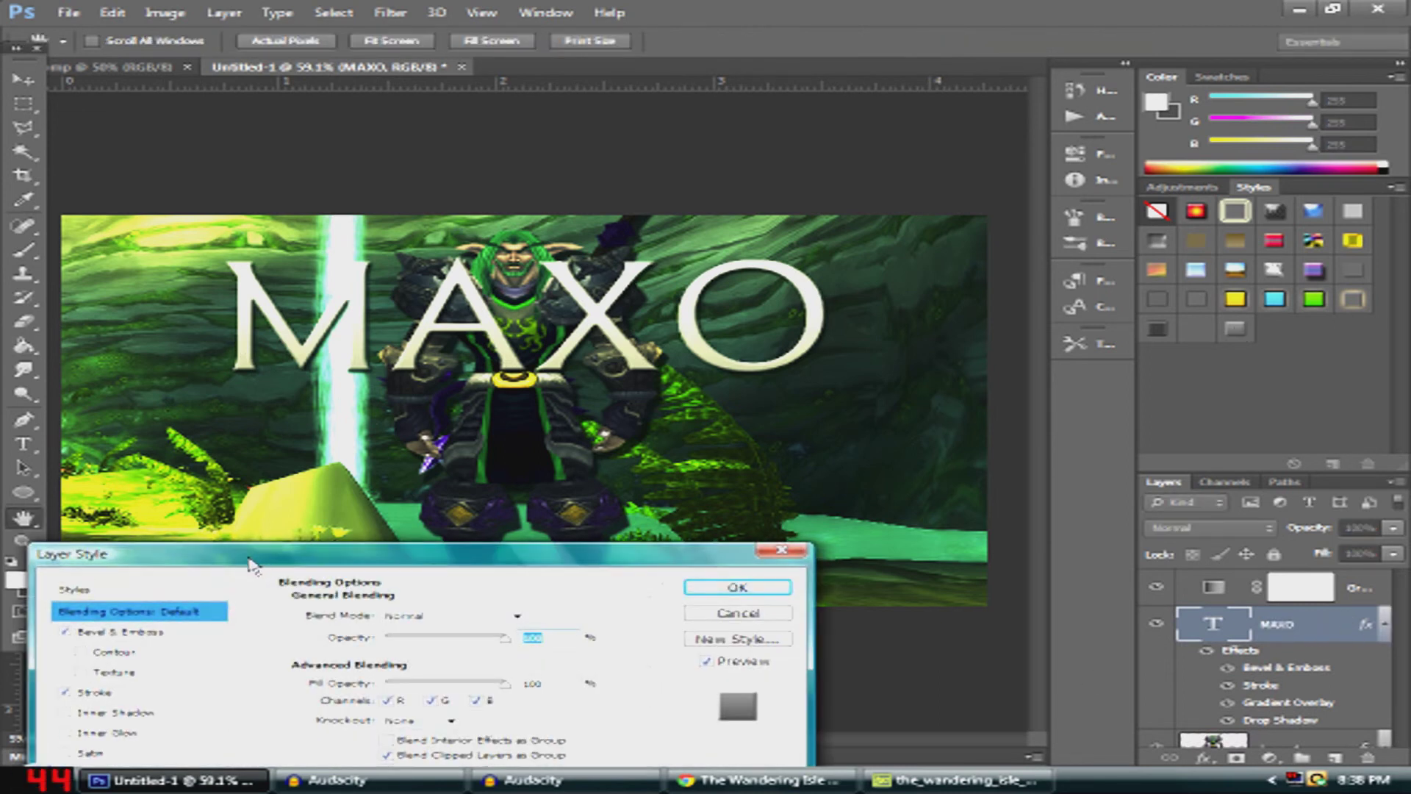
click(113, 632)
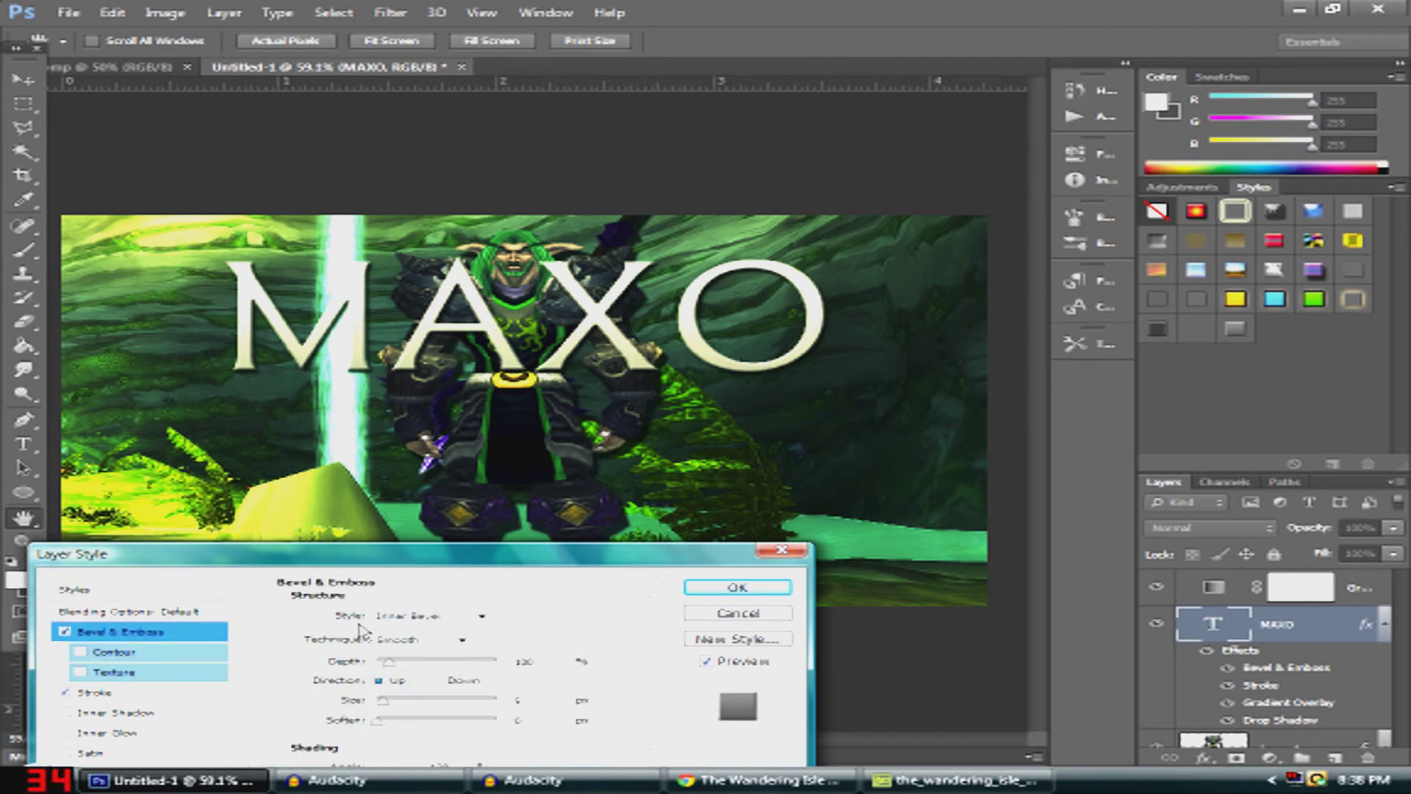
drag(419, 569, 1022, 345)
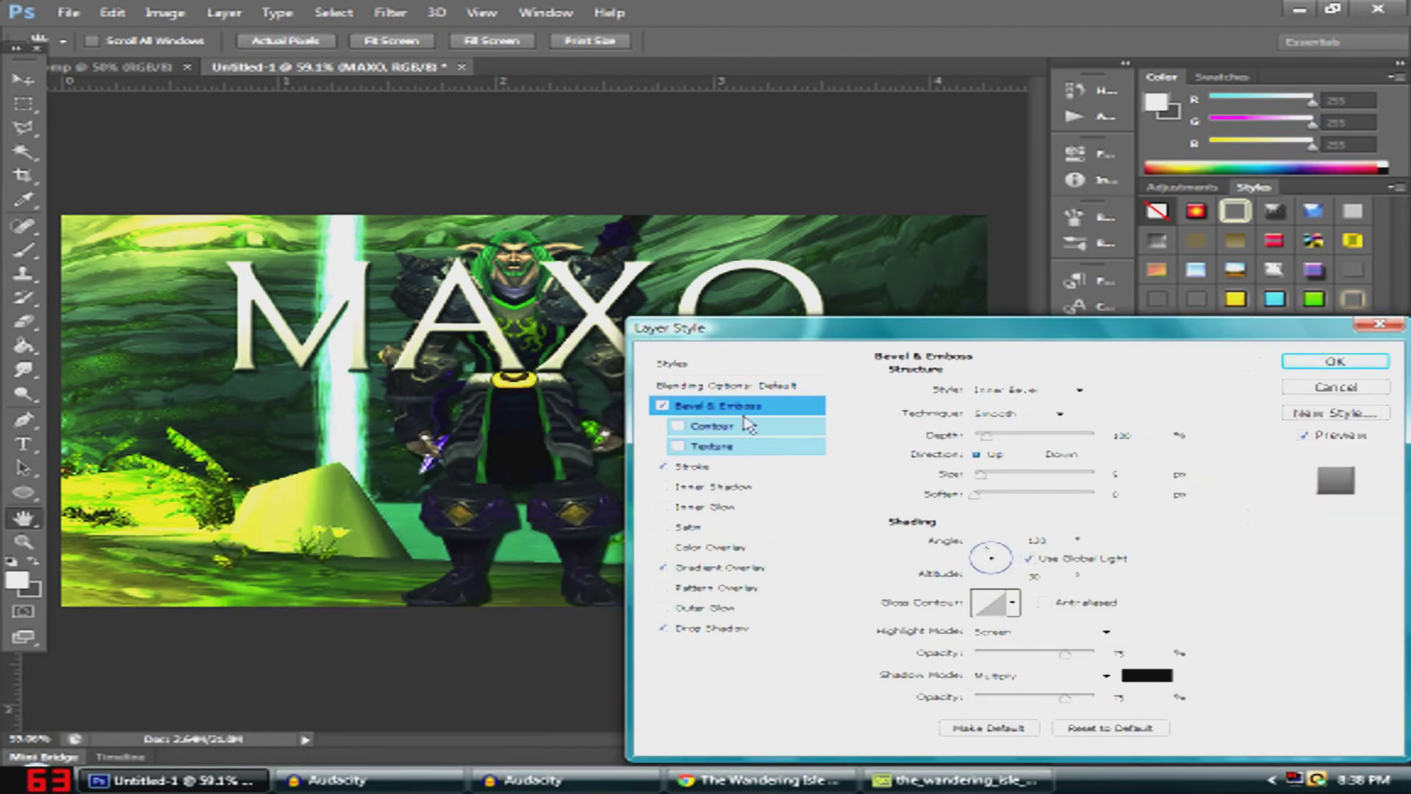
click(739, 467)
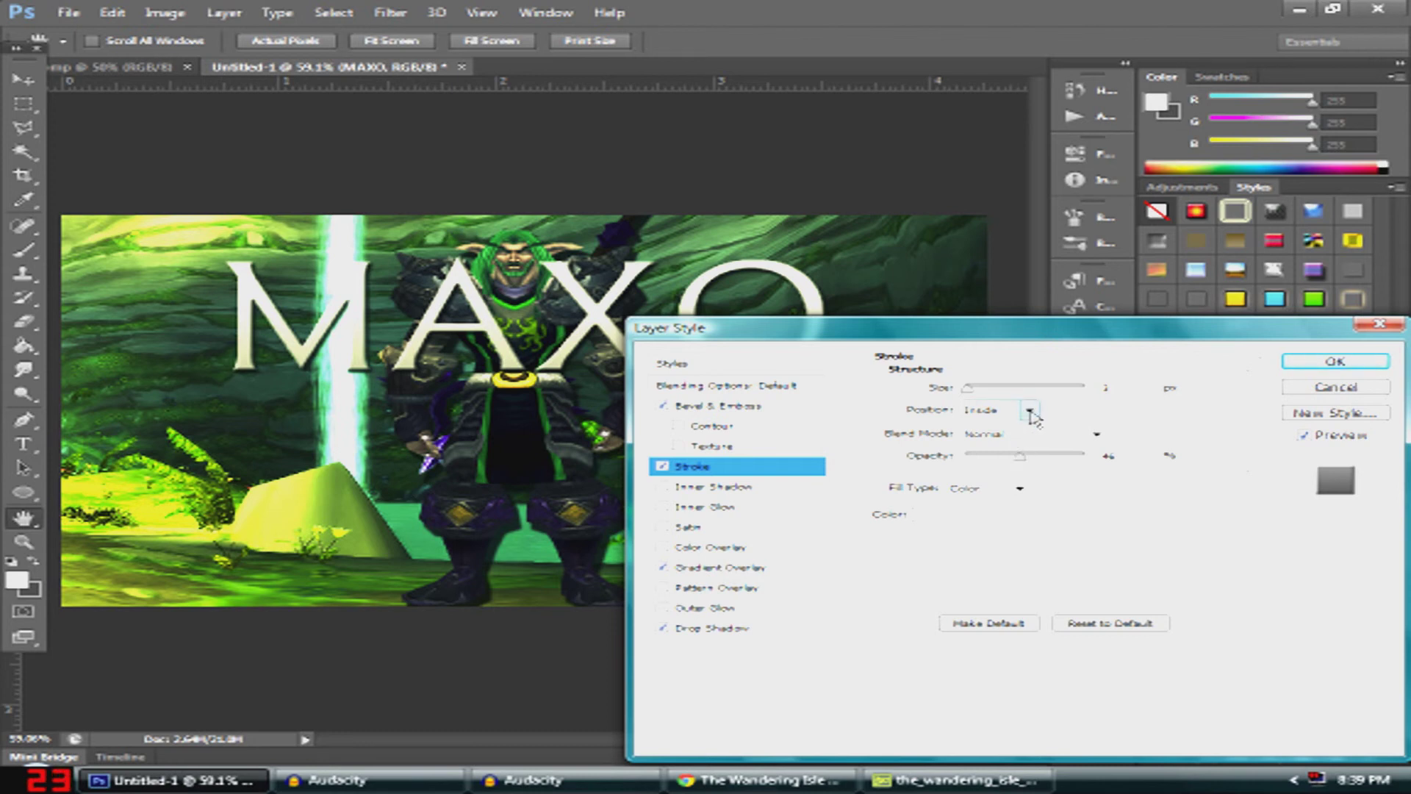
click(783, 572)
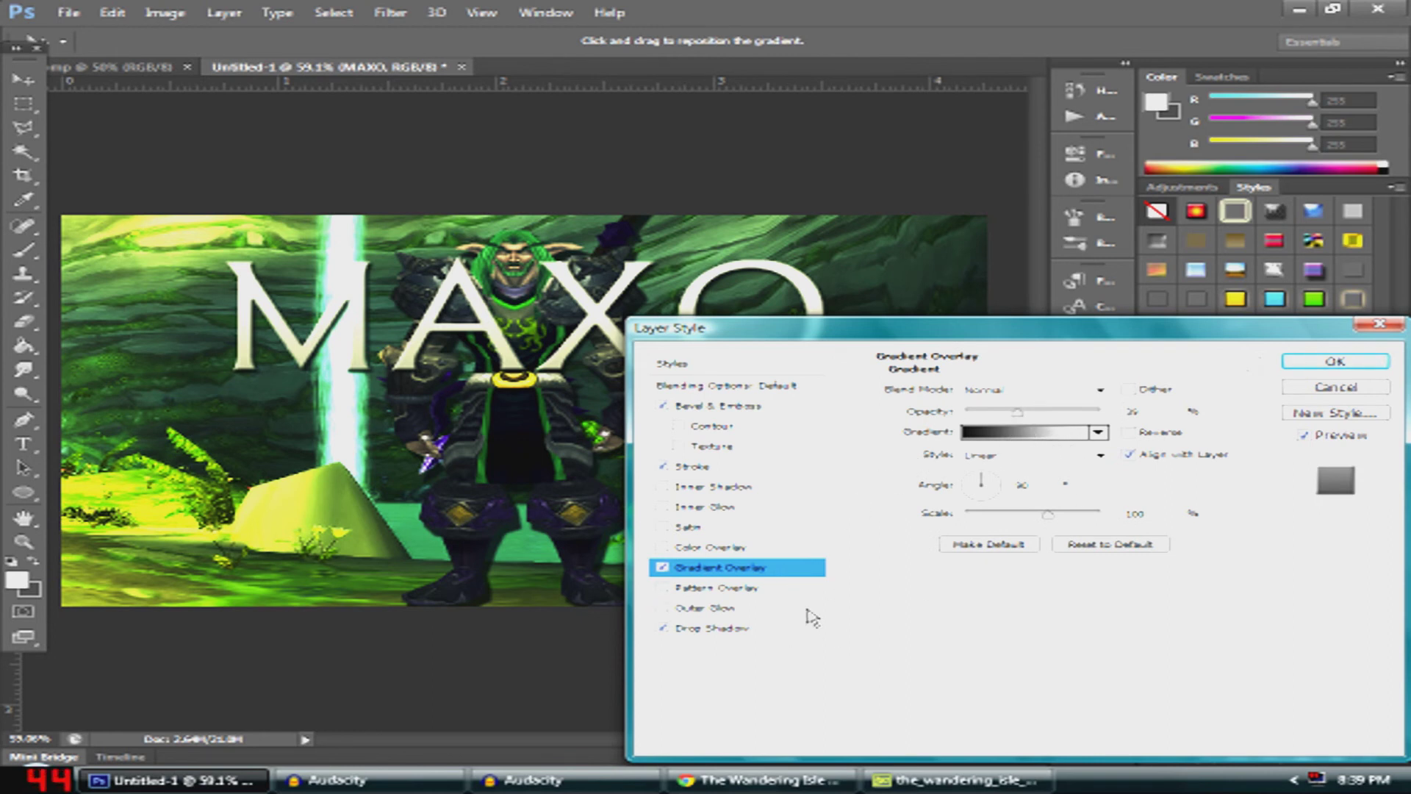
click(760, 632)
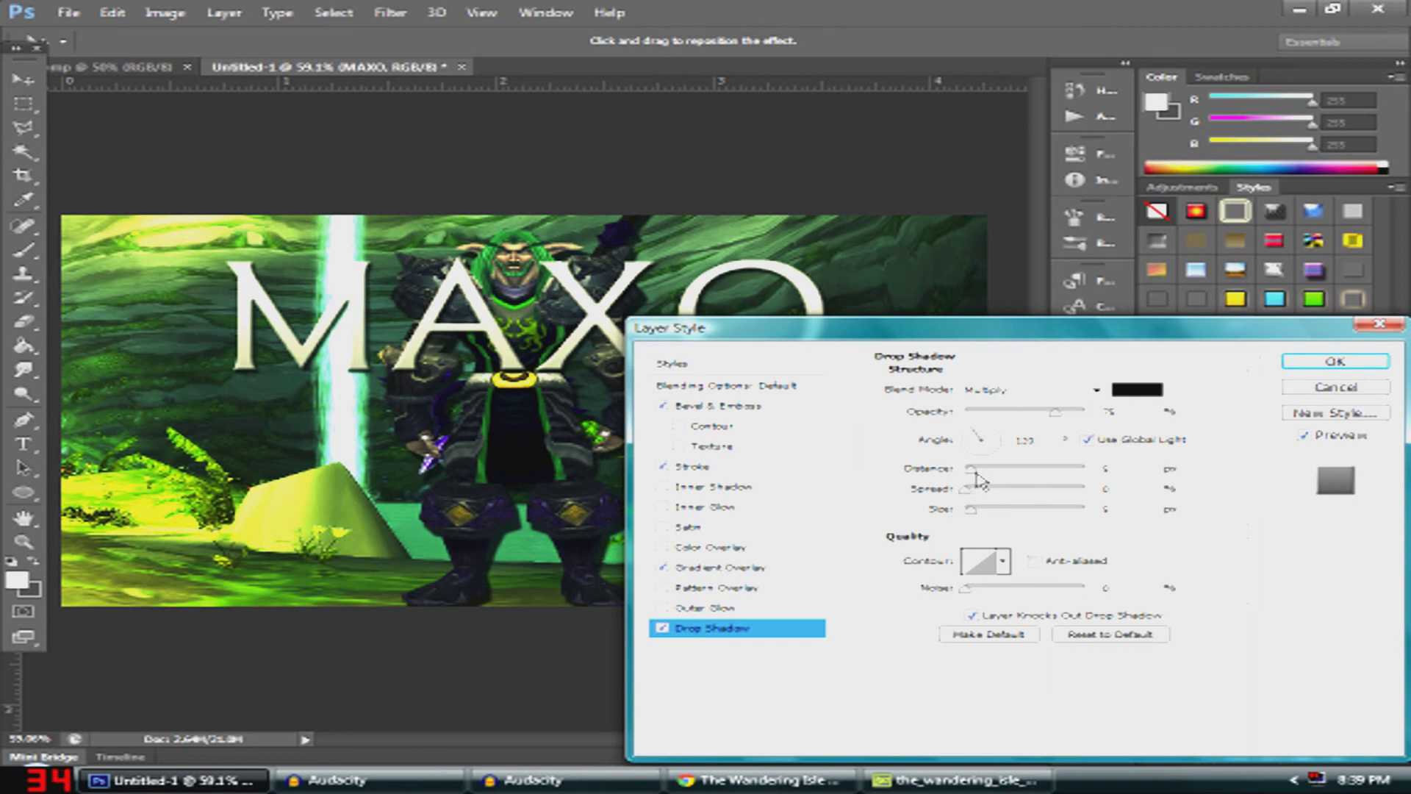
drag(970, 468, 978, 468)
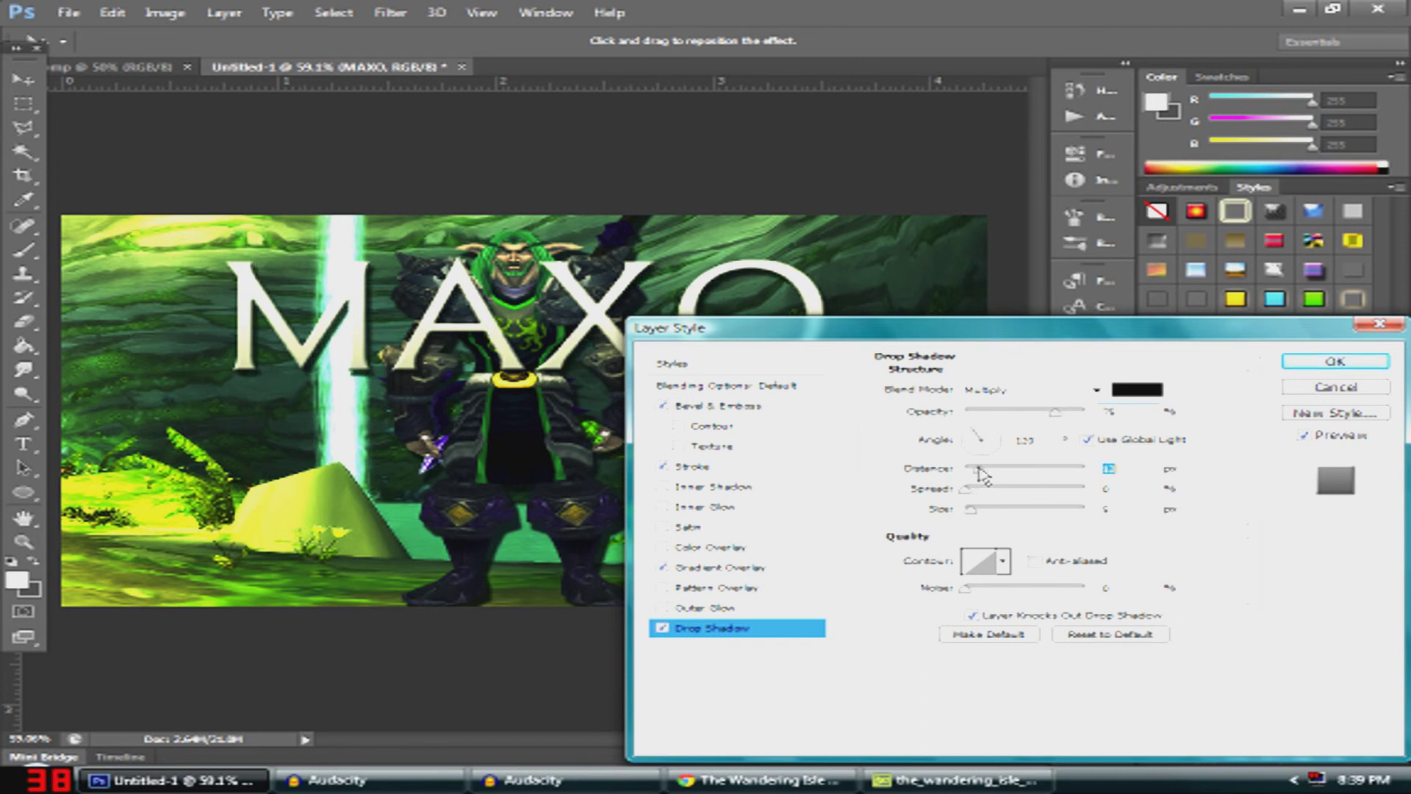
click(1335, 361)
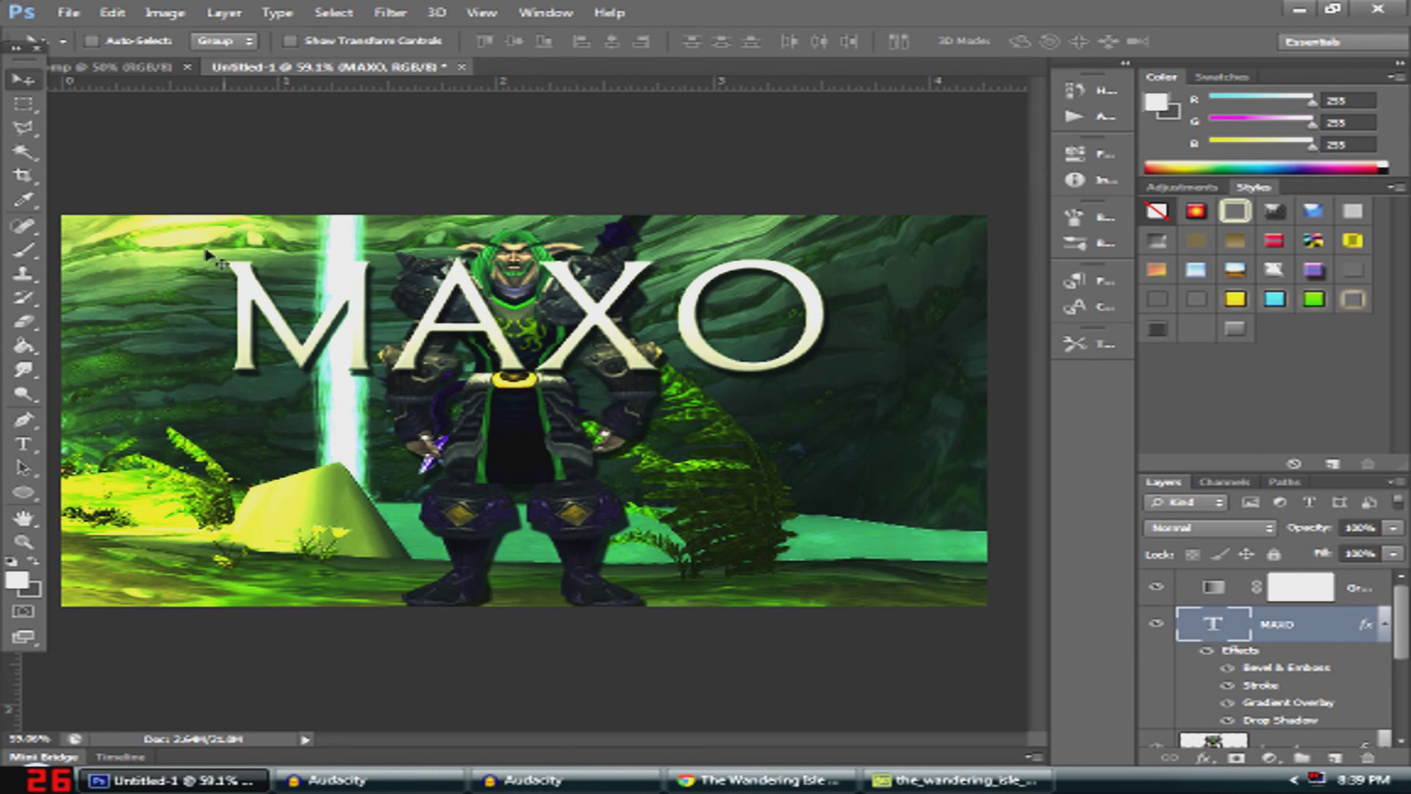
Nudge the MAXO title up and right and draw a paragraph text box across the character's waist
mouse_move(452, 329)
mouse_down()
mouse_move(470, 316)
mouse_move(455, 323)
mouse_up()
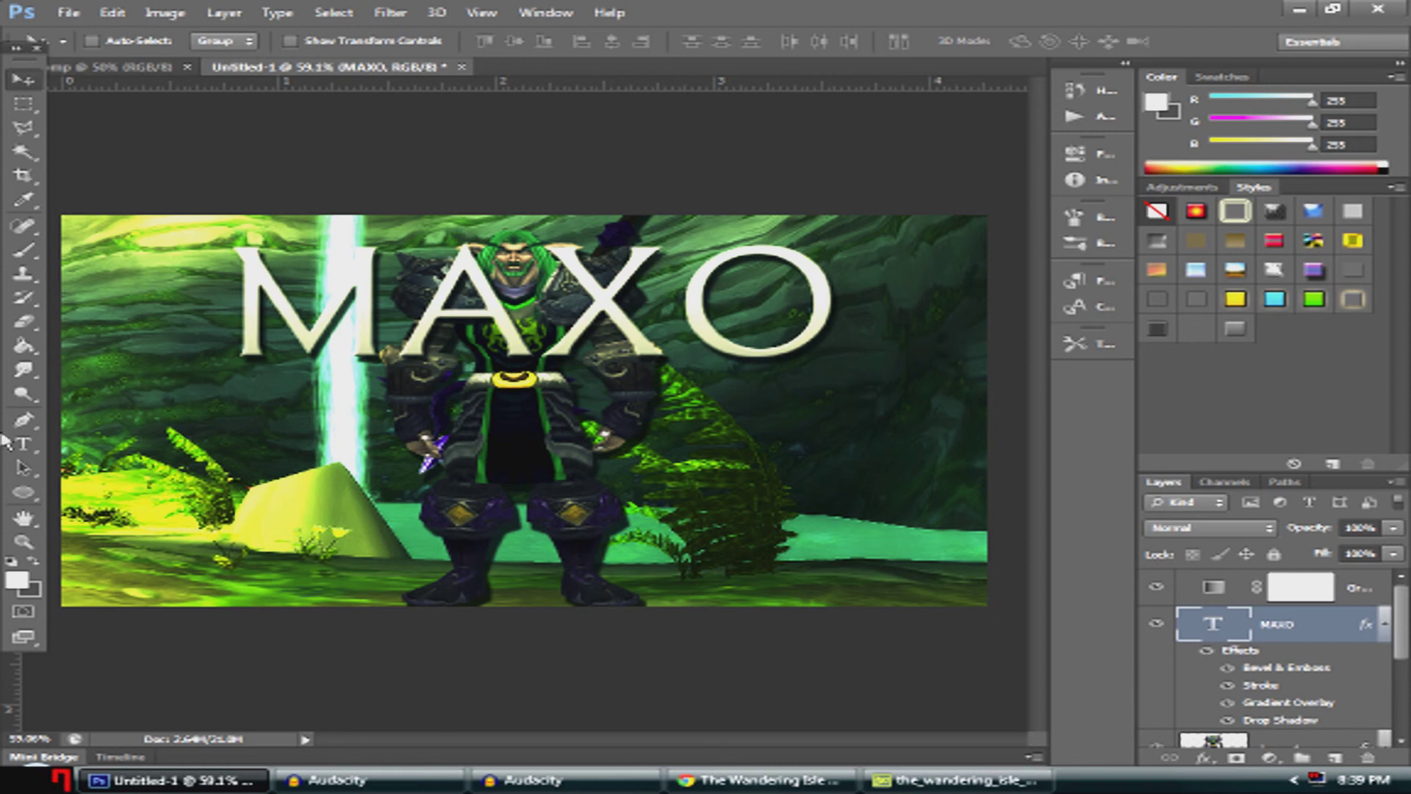
click(23, 443)
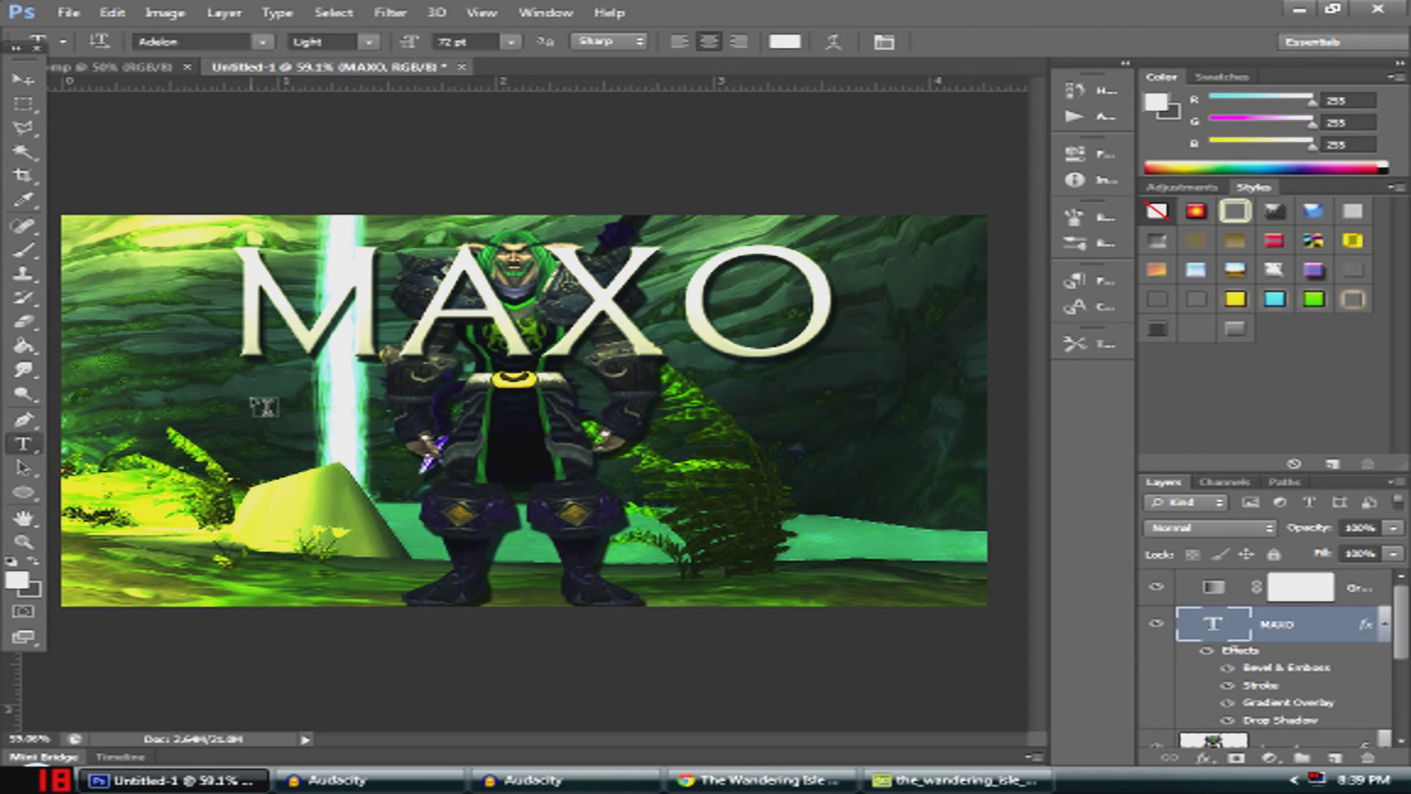
drag(253, 400, 813, 550)
Type and delete trial text, commit the empty text layer, and minimize Photoshop
text('tutk)
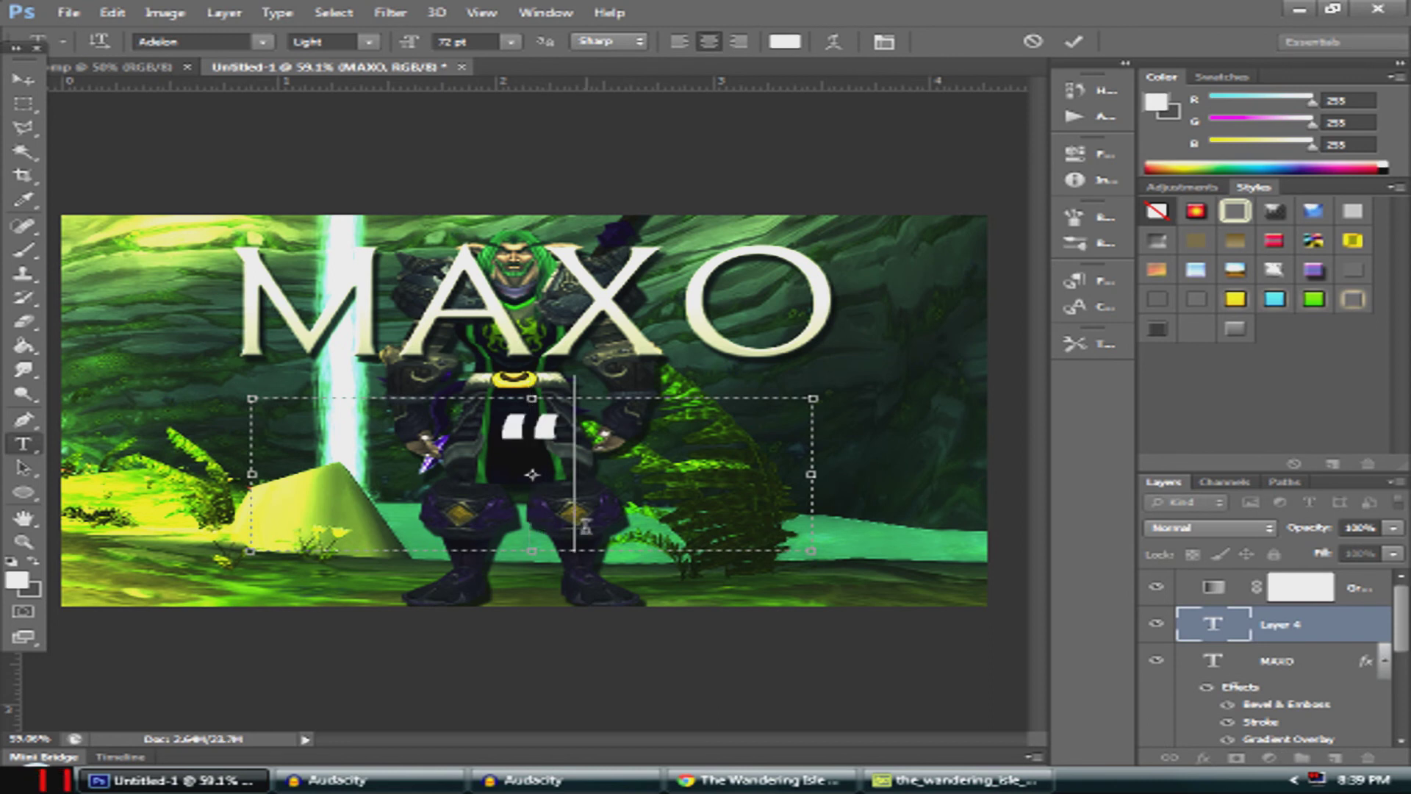
key(BackSpace)
key(BackSpace)
key(BackSpace)
key(BackSpace)
key(BackSpace)
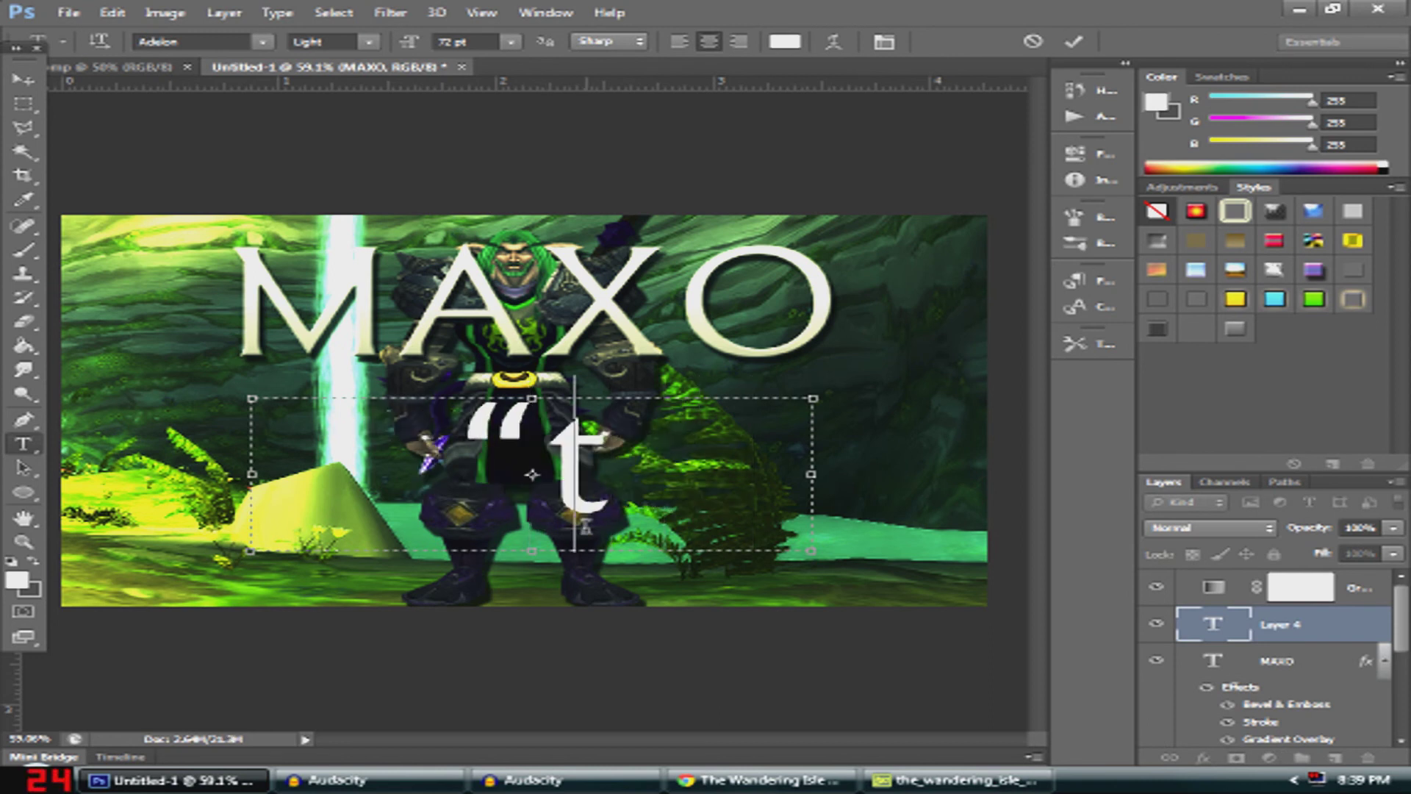
text(")
text(tle")
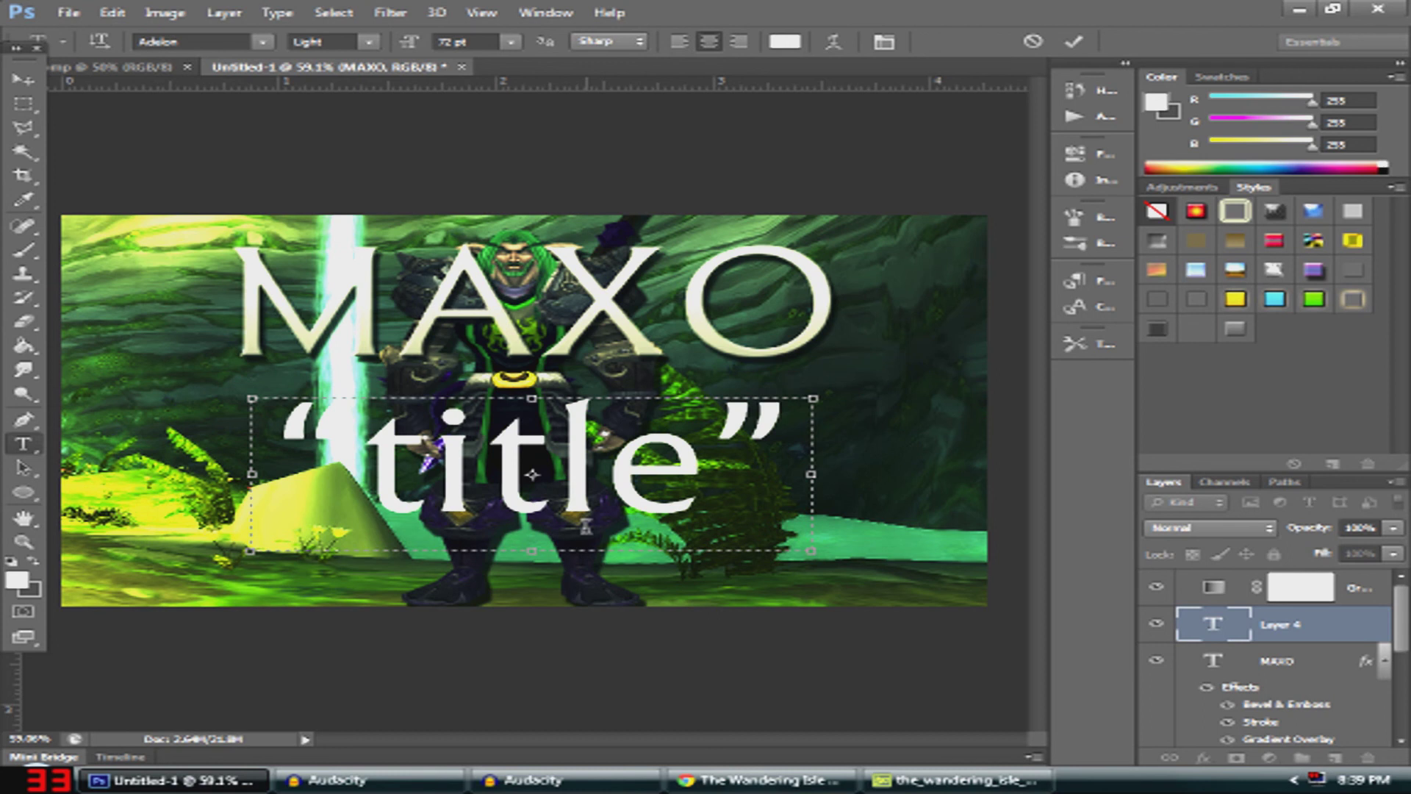
key(BackSpace)
key(BackSpace)
key(BackSpace)
key(BackSpace)
key(BackSpace)
key(BackSpace)
key(BackSpace)
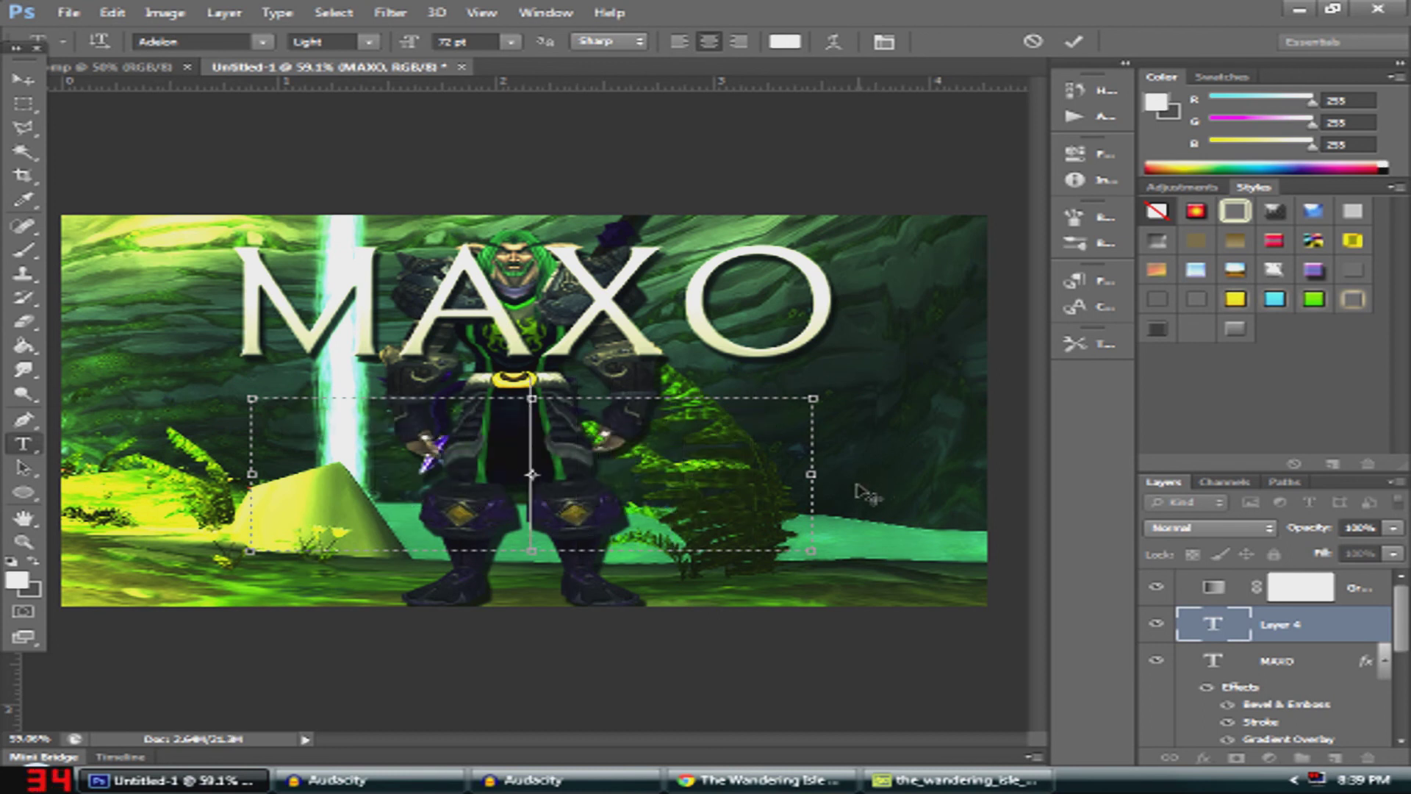
click(22, 78)
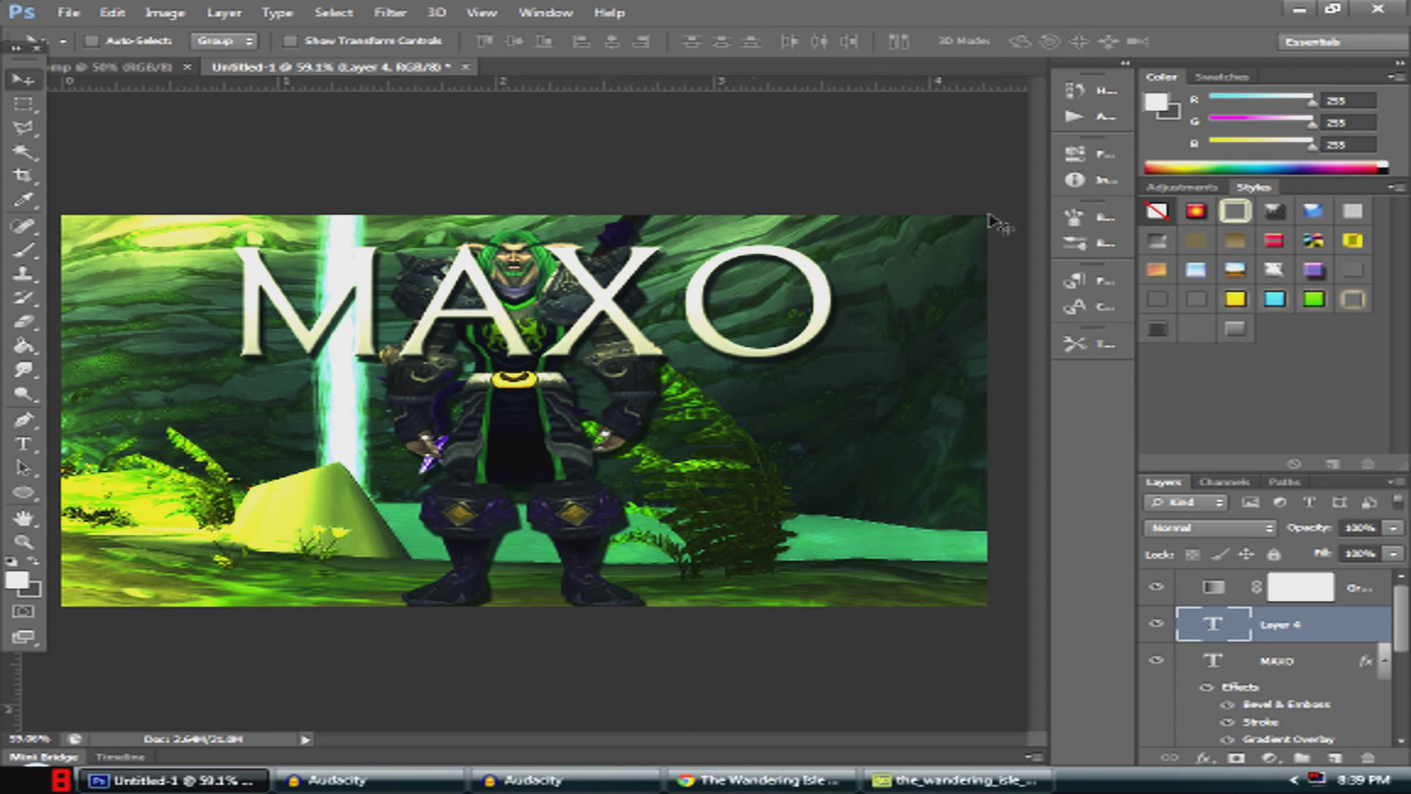
click(1299, 9)
Open maxo.psd from STUFF > Pictures > Pictures for Matt Stream
key(super+e)
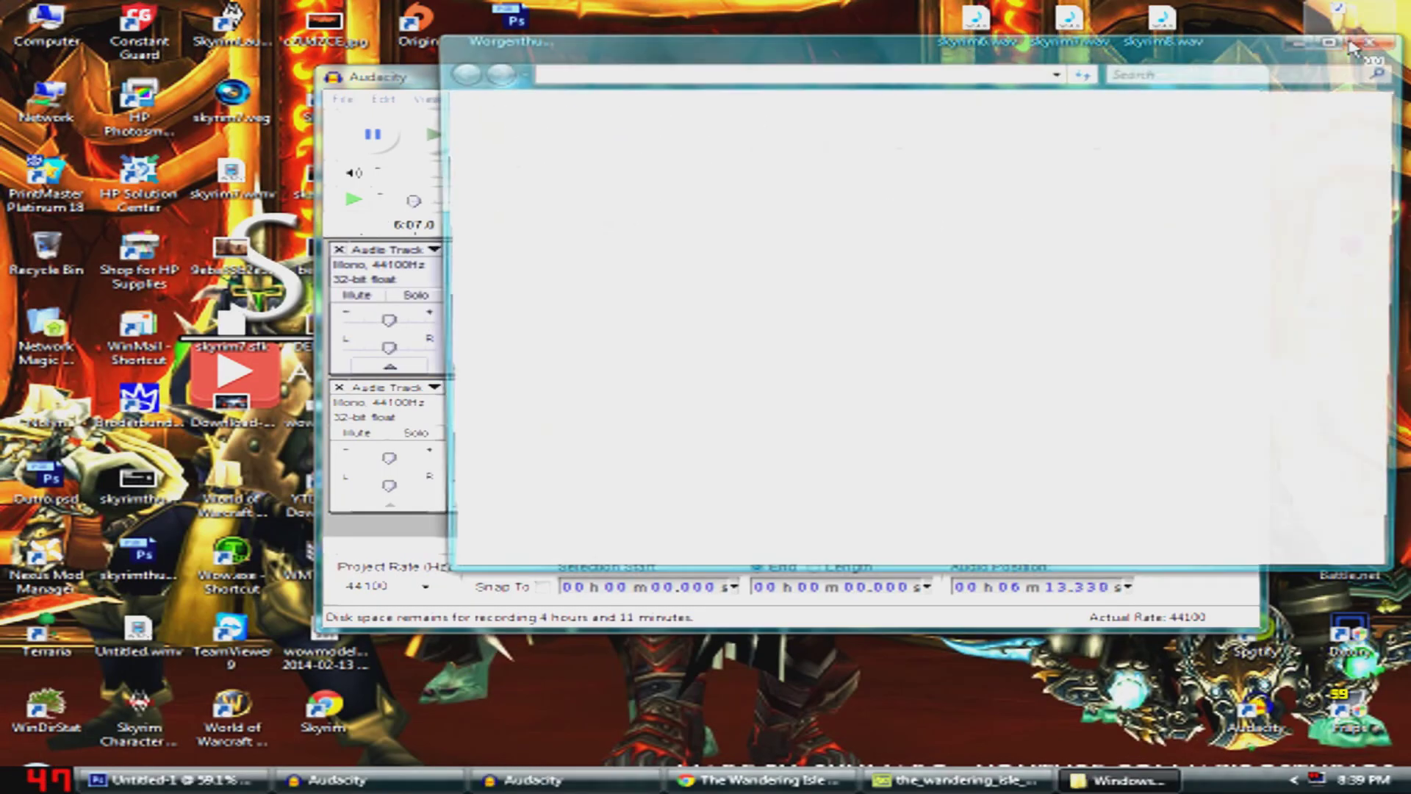
click(1345, 40)
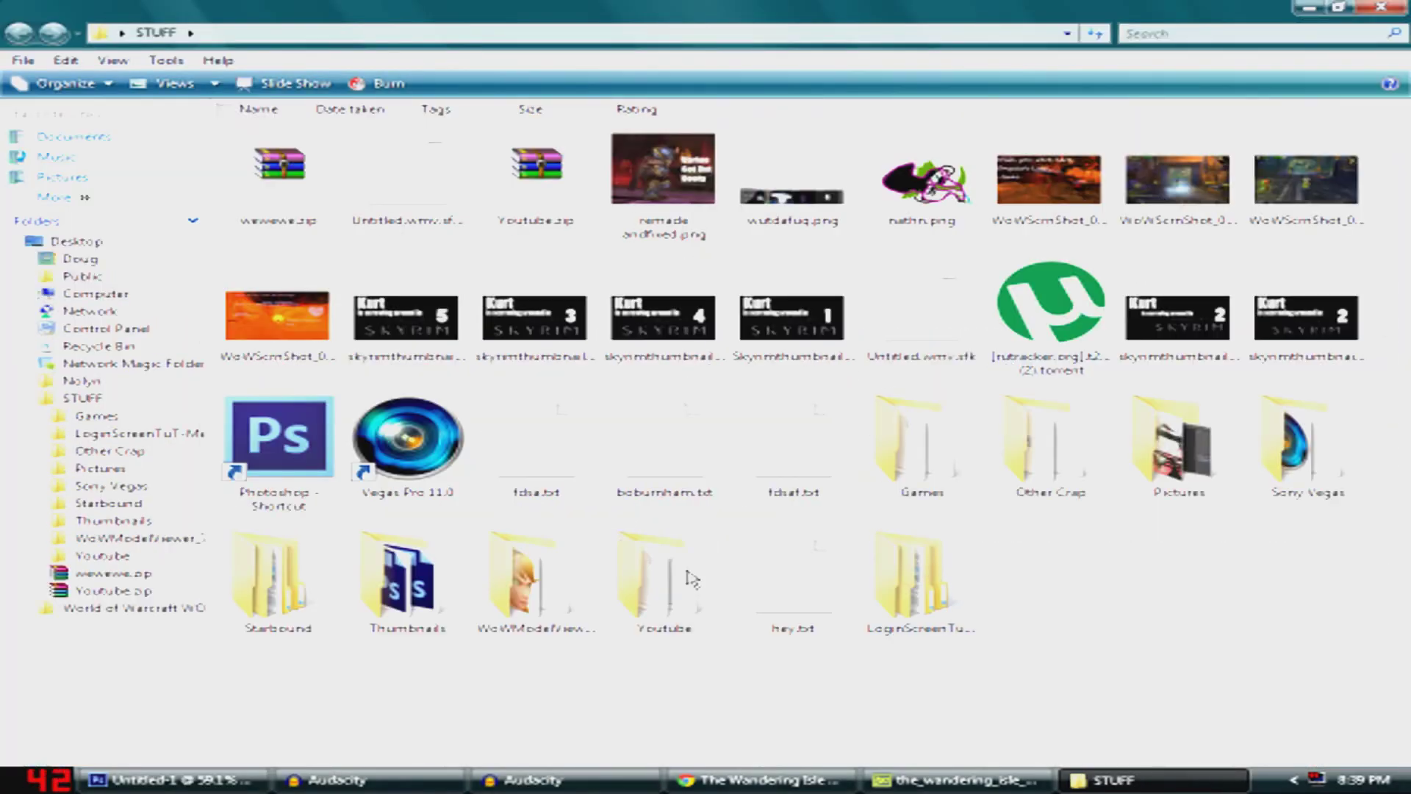
double_click(1176, 459)
double_click(387, 152)
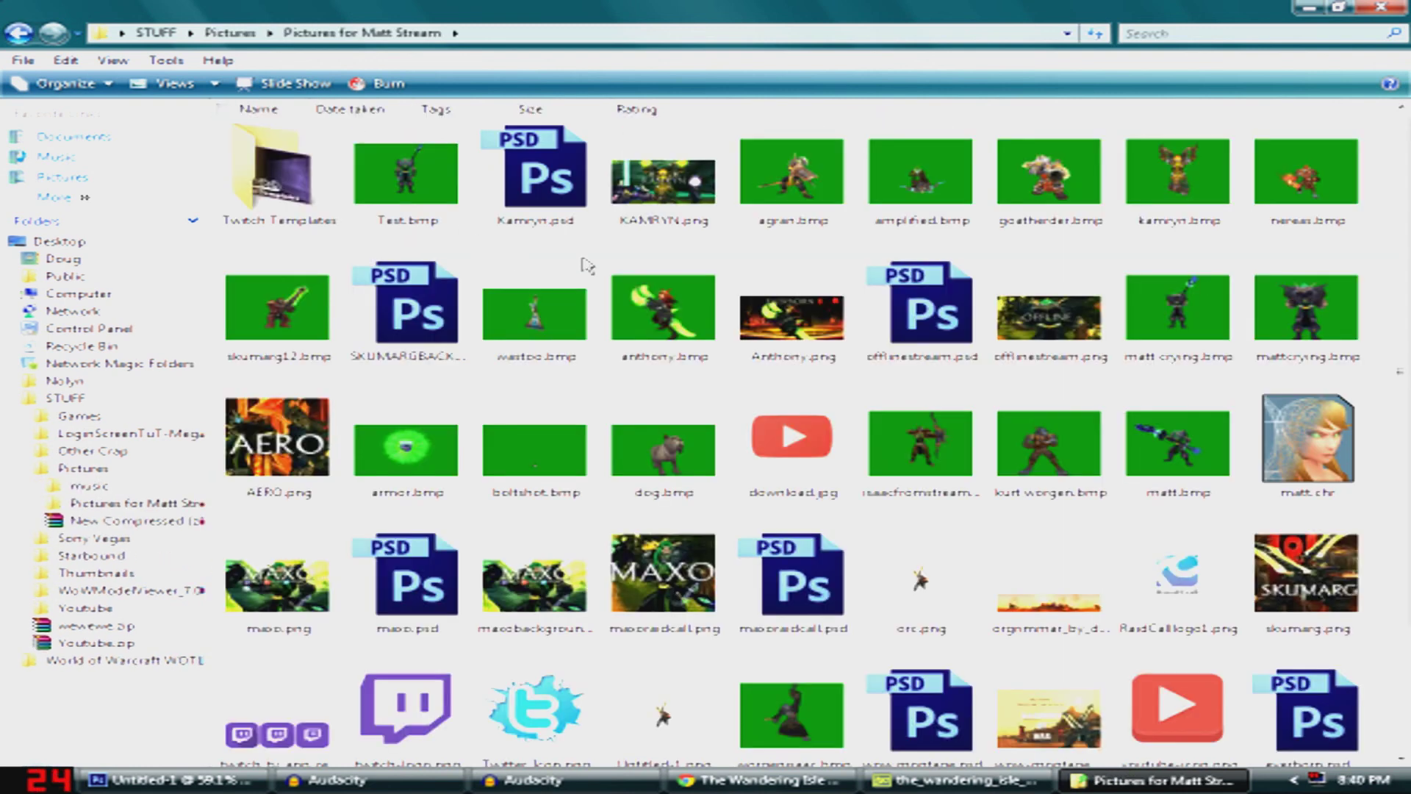
scroll(452, 411, down, 3)
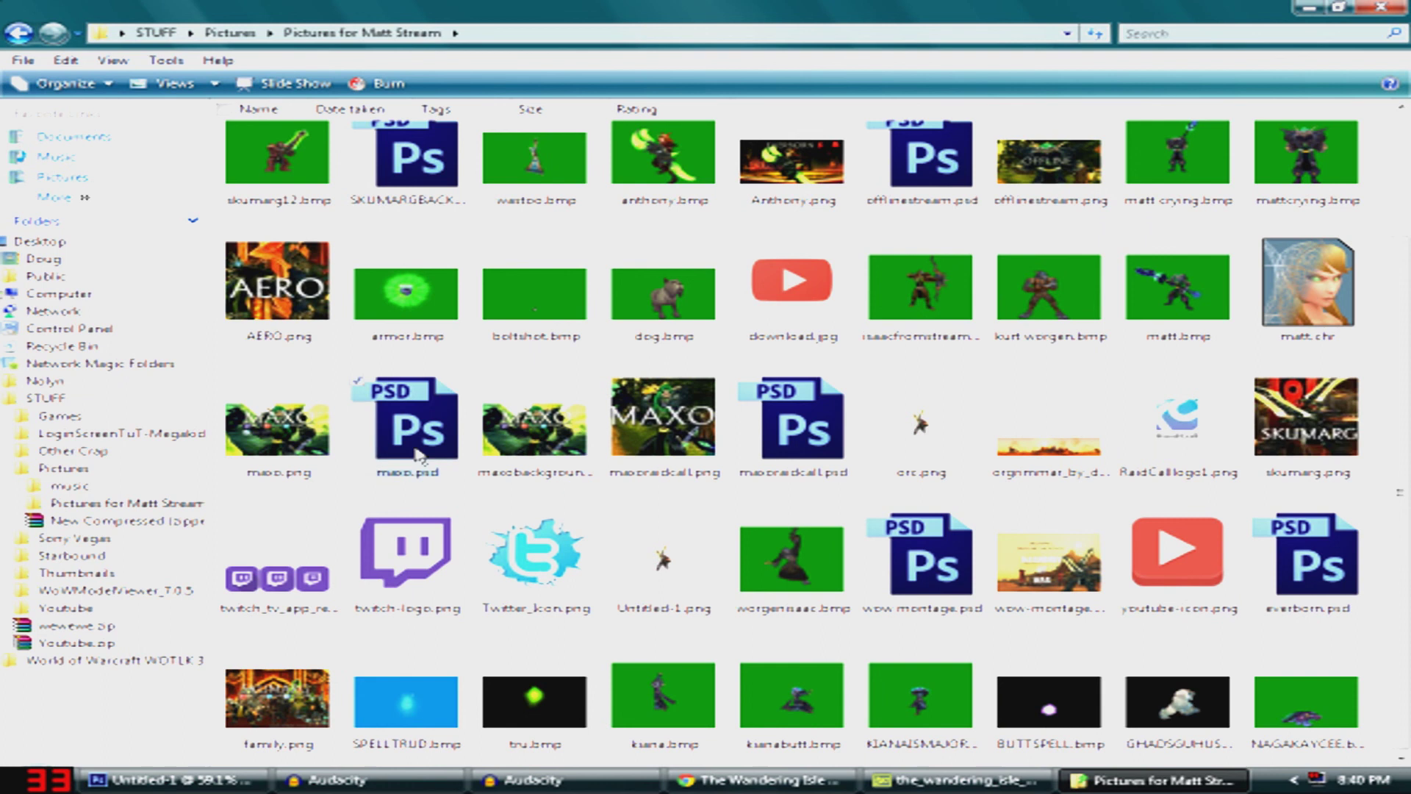
double_click(801, 419)
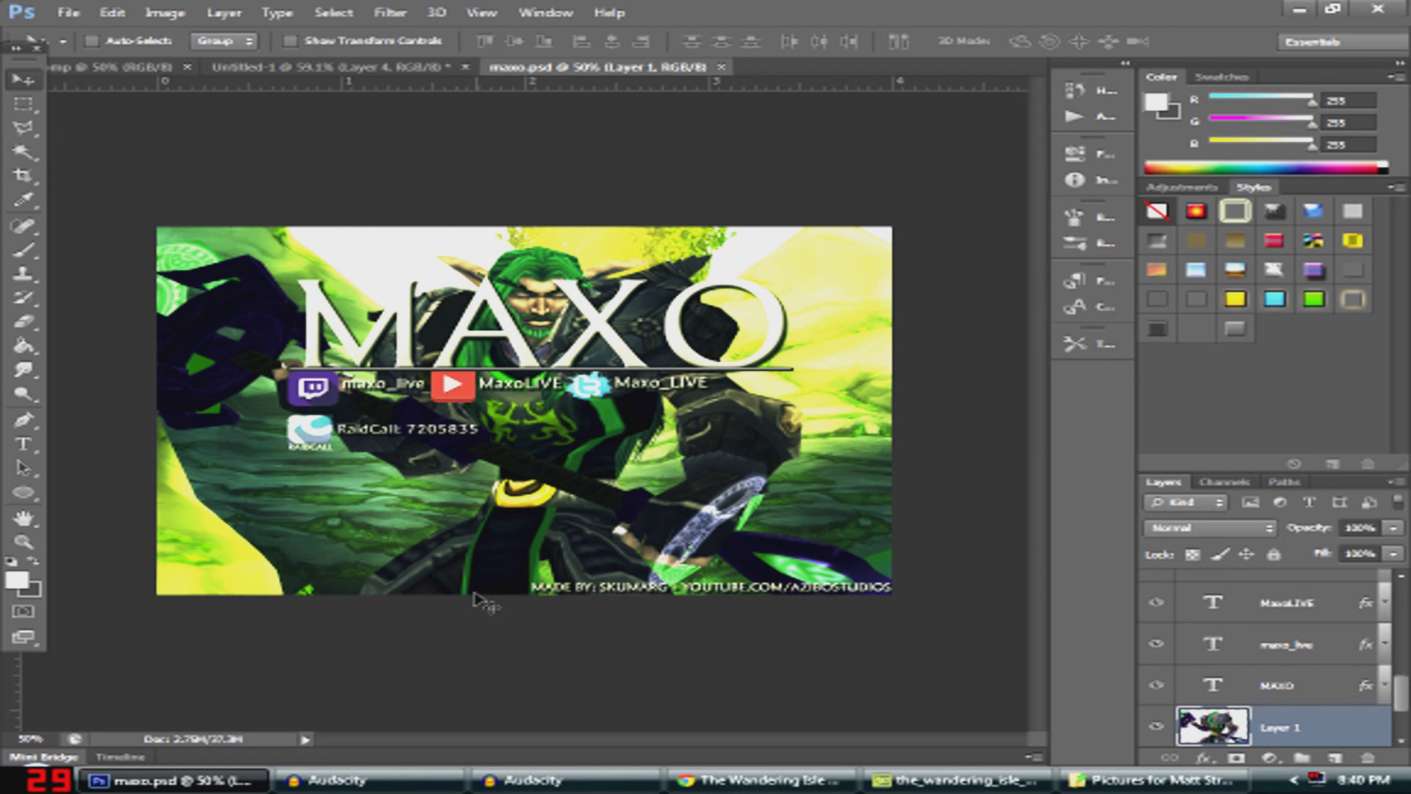
Return to the Untitled-1 document, keeping maxo.psd open
click(327, 67)
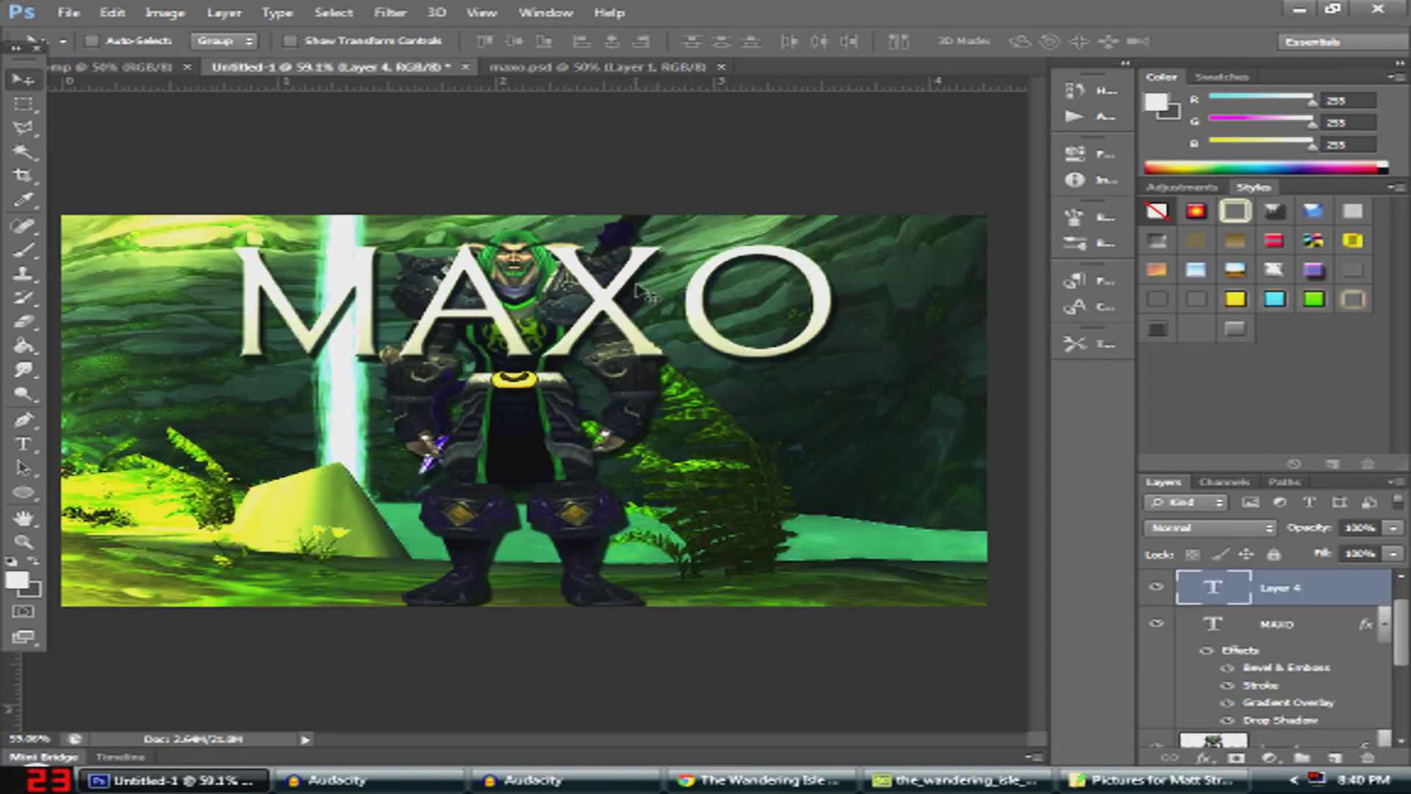